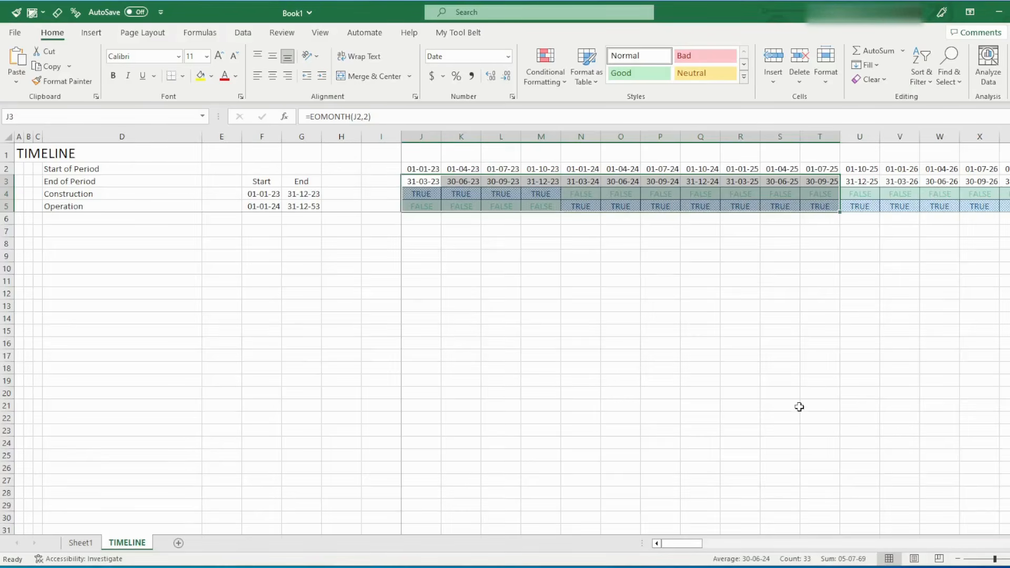
Review the Construction and Operation flag rows on the finished TIMELINE sheet
{"action": "scroll", "coordinate": [800, 408], "scroll_direction": "down", "scroll_amount": 3}
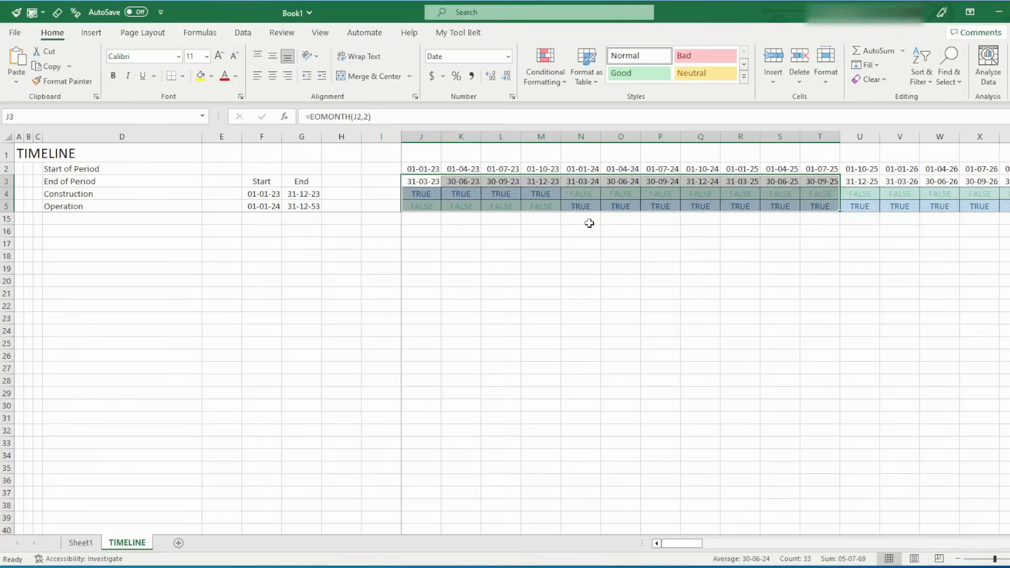
{"action": "scroll", "coordinate": [589, 224], "scroll_direction": "down", "scroll_amount": 2}
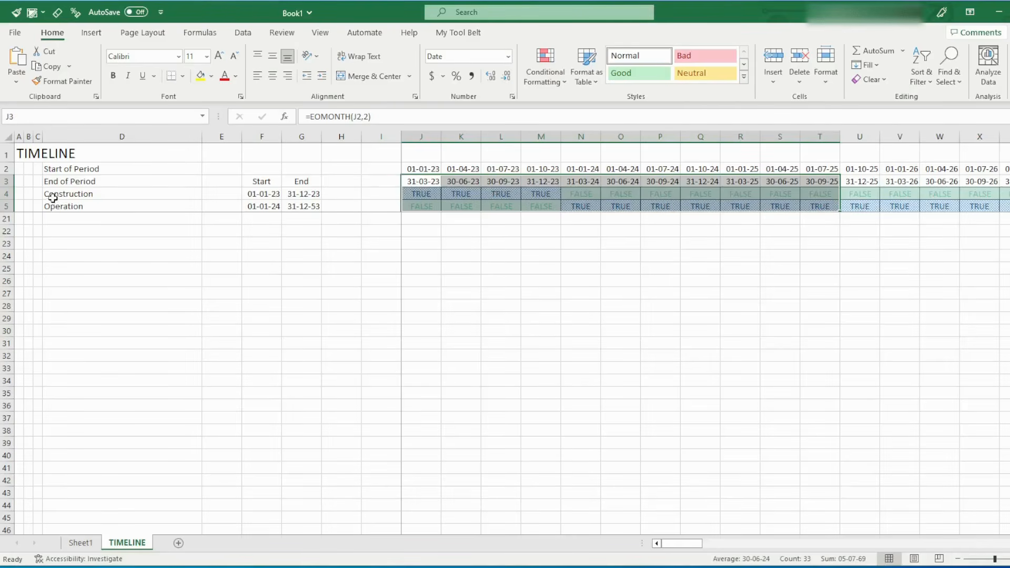
{"action": "left_click_drag", "start_coordinate": [7, 194], "coordinate": [7, 206]}
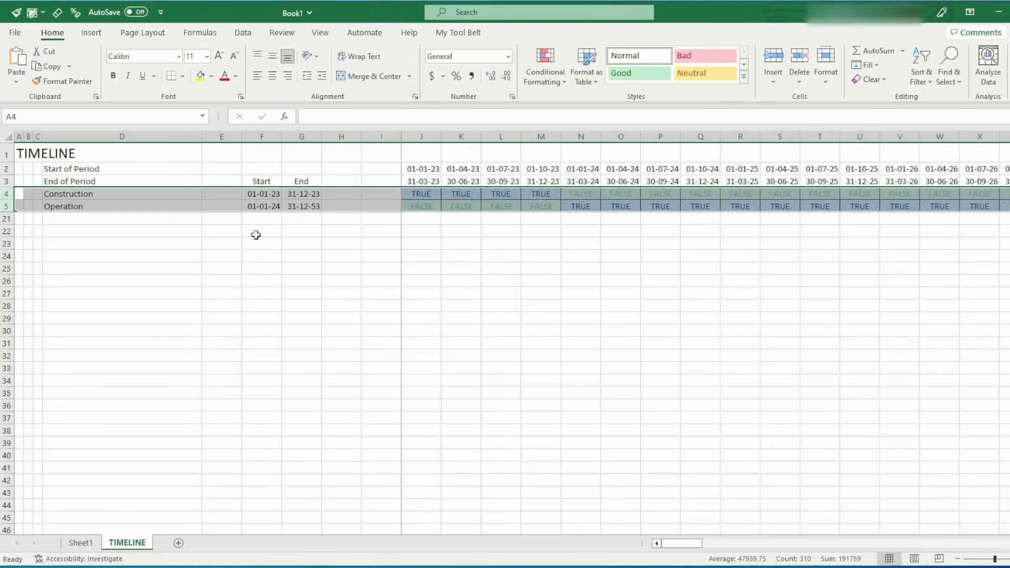
Switch to Sheet1 and narrow columns A to C into slim indent columns
{"action": "left_click", "coordinate": [80, 543]}
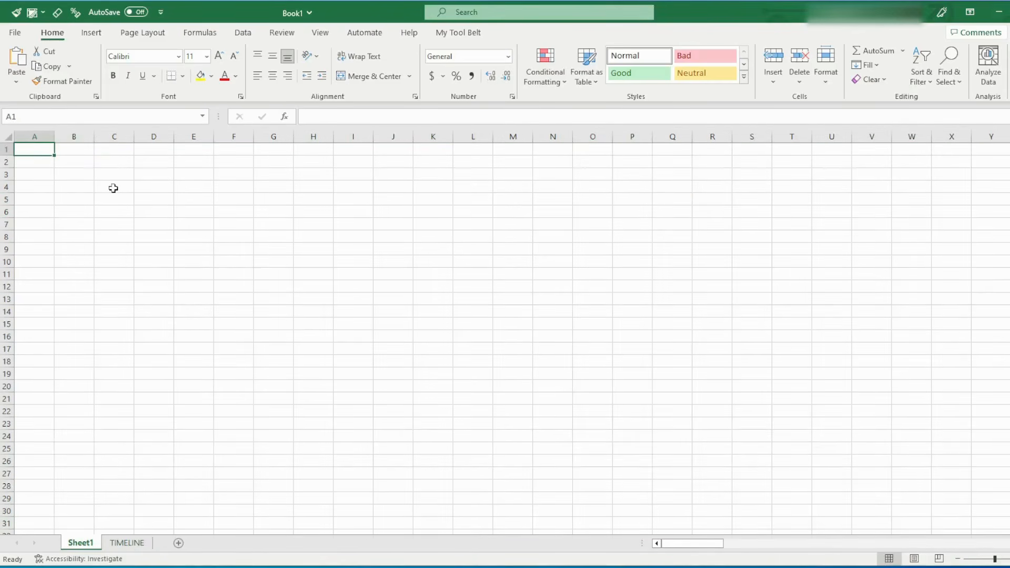
{"action": "key", "text": "alt+Tab"}
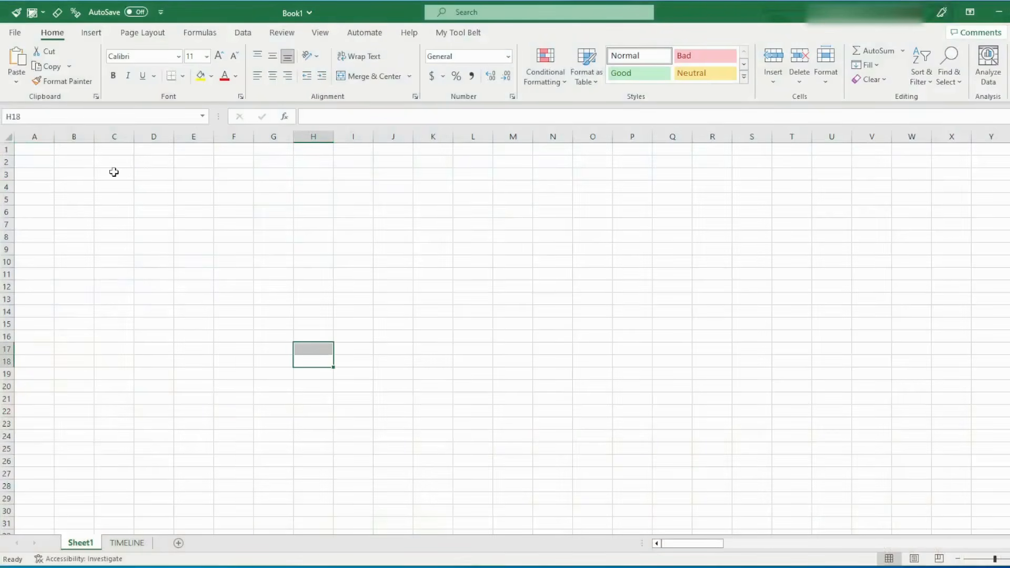
{"action": "left_click", "coordinate": [114, 172]}
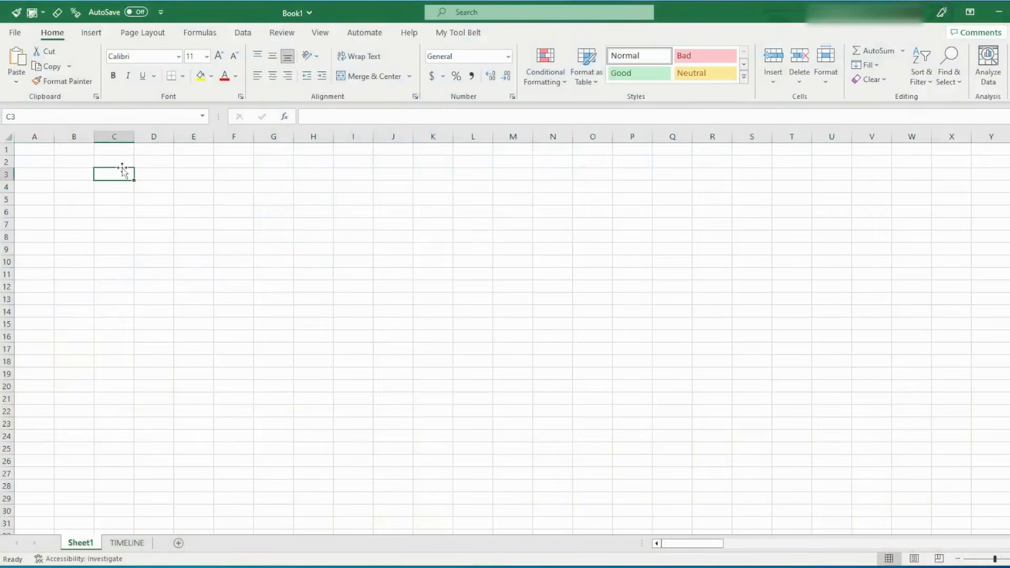
{"action": "left_click", "coordinate": [41, 140]}
{"action": "left_click_drag", "start_coordinate": [135, 137], "coordinate": [105, 130]}
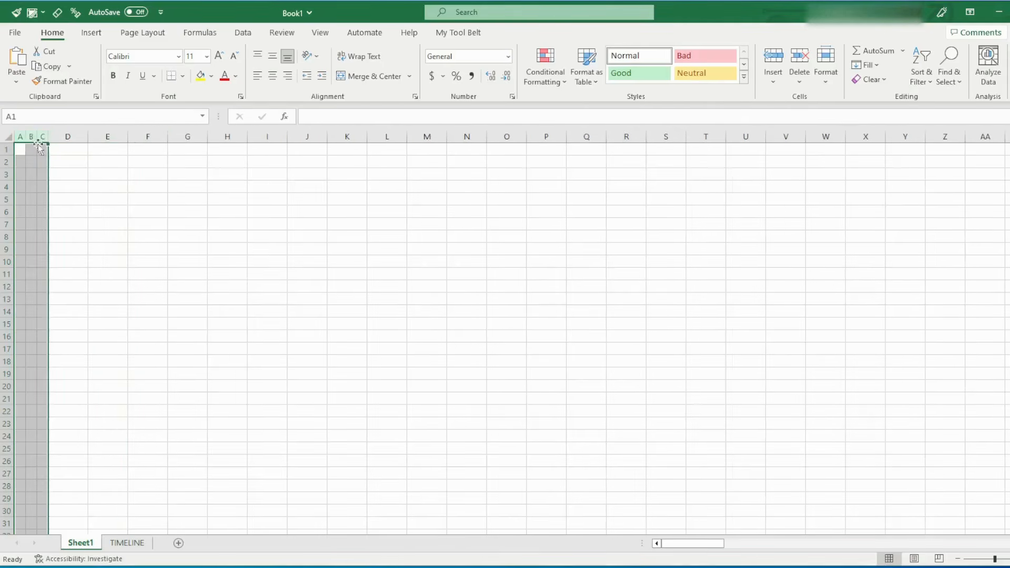
Enter the title TIMELINE in A1 and set its font size to 16
{"action": "left_click", "coordinate": [23, 148]}
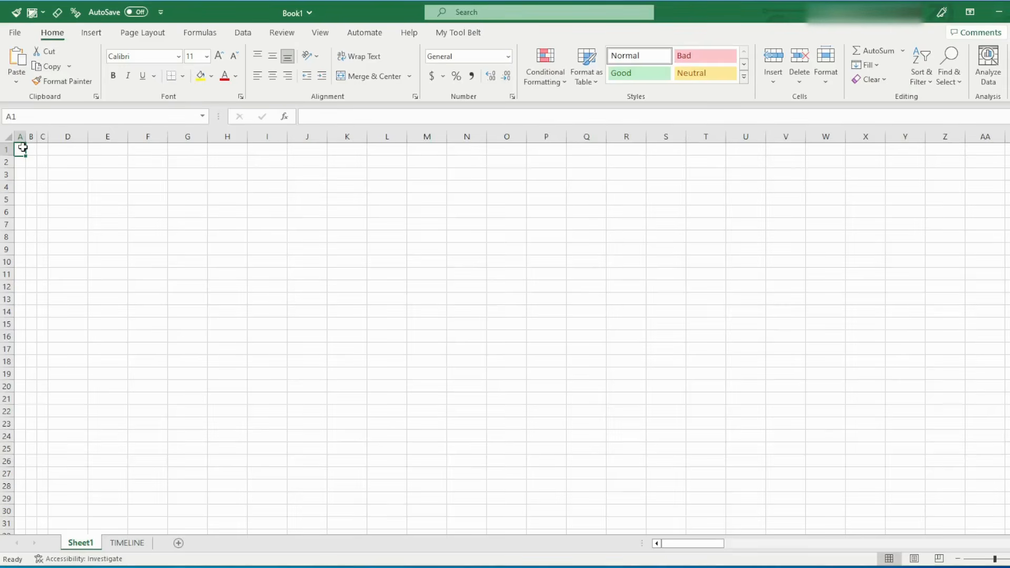
{"action": "type", "text": "TIMELINE"}
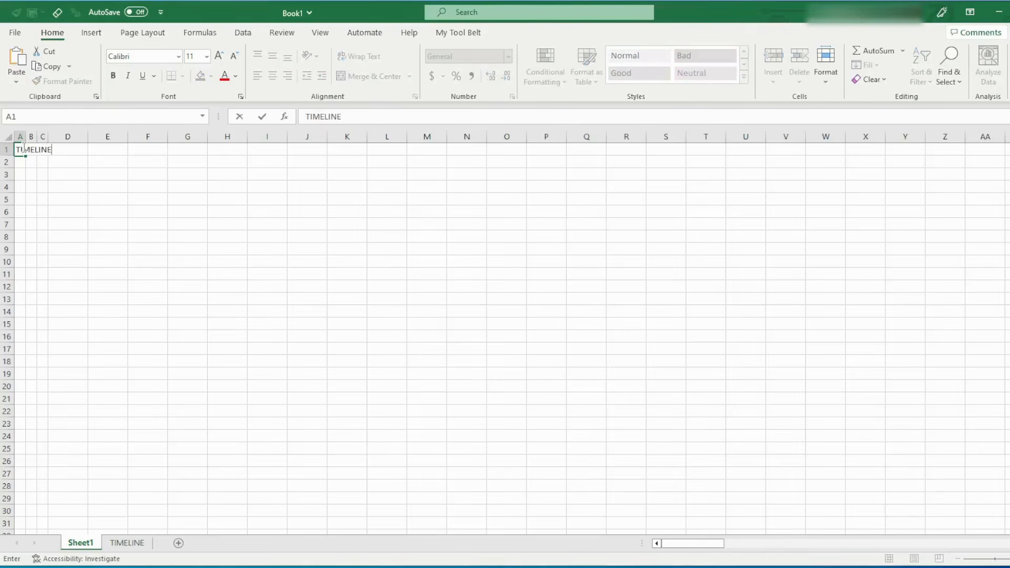
{"action": "left_click", "coordinate": [25, 149]}
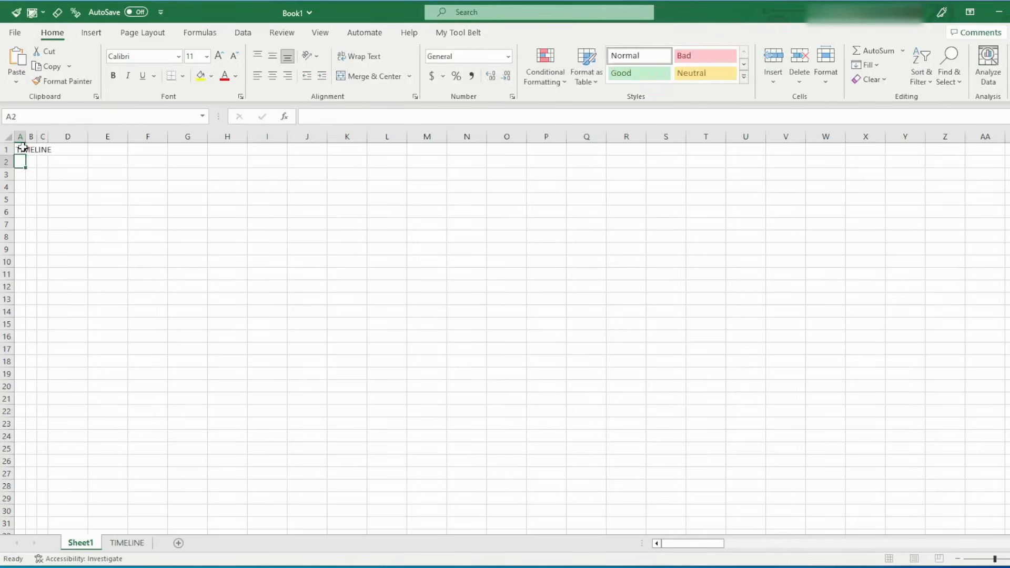
{"action": "left_click", "coordinate": [199, 55]}
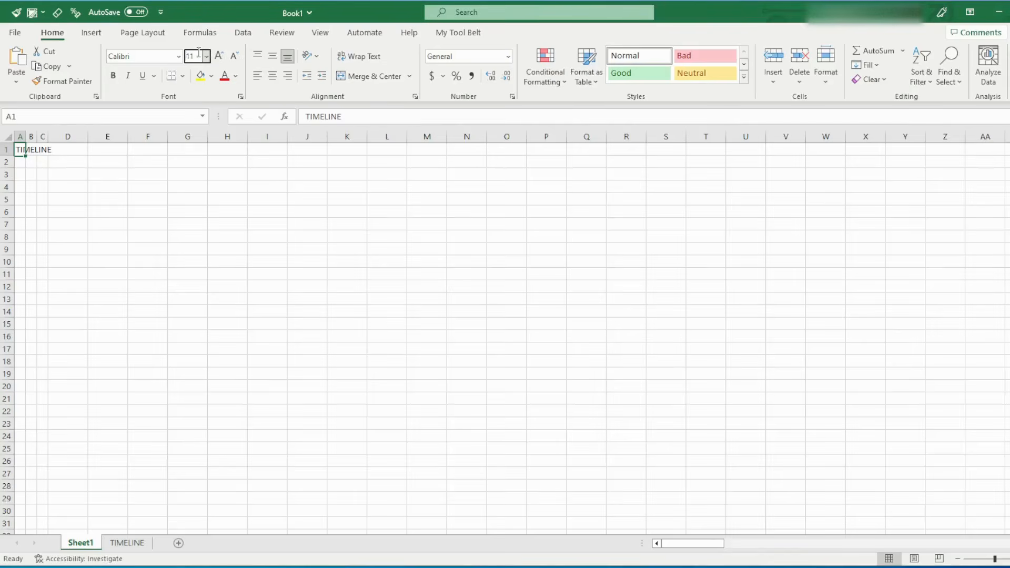
{"action": "type", "text": "16"}
{"action": "key", "text": "Return"}
Widen column D to several times its width to make room for the row labels
{"action": "left_click", "coordinate": [163, 179]}
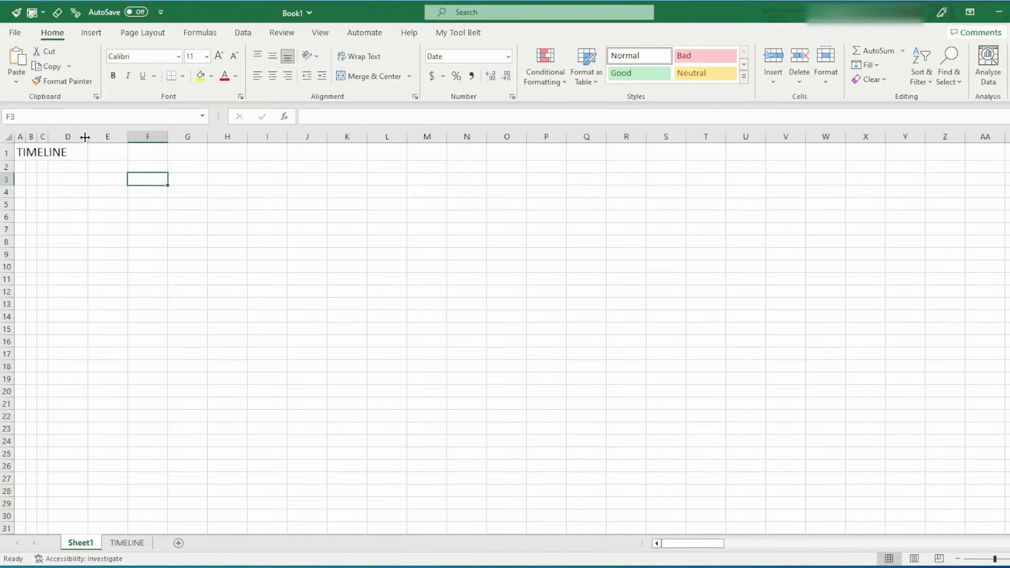
{"action": "left_click_drag", "start_coordinate": [85, 137], "coordinate": [286, 141]}
{"action": "left_click", "coordinate": [112, 135]}
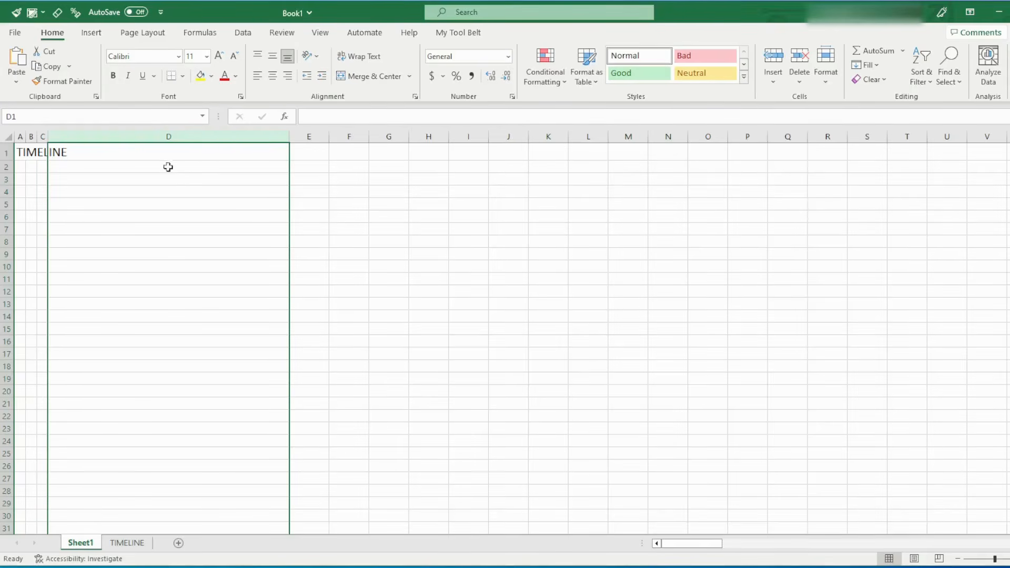
{"action": "left_click", "coordinate": [123, 194]}
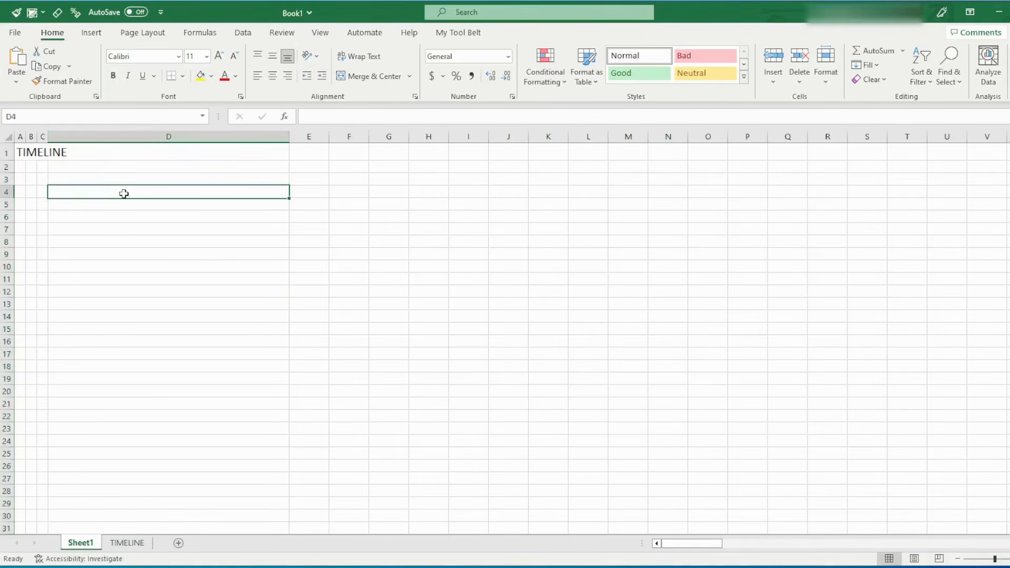
{"action": "type", "text": "Revue"}
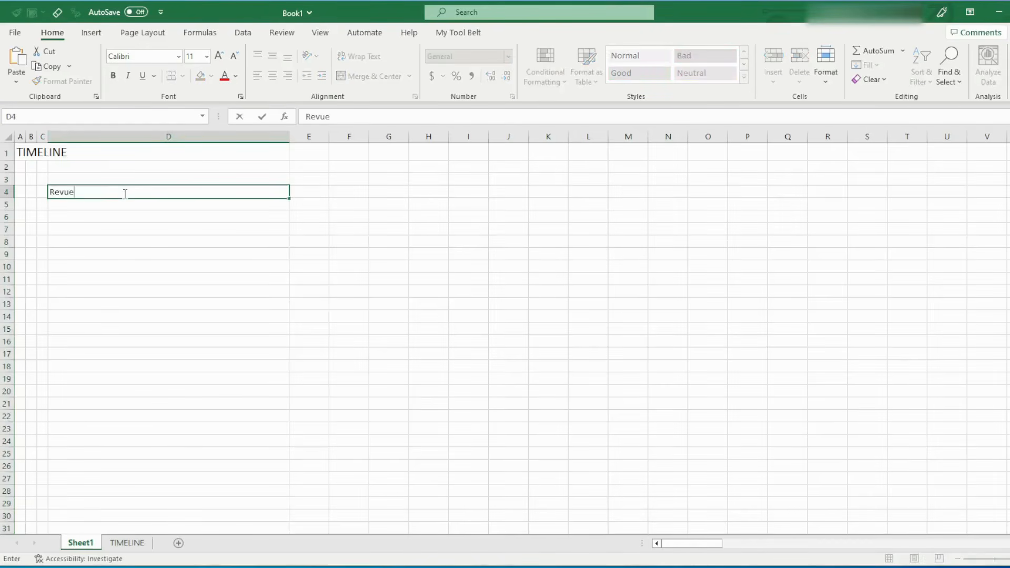
{"action": "type", "text": "nu"}
{"action": "key", "text": "BackSpace"}
{"action": "key", "text": "BackSpace"}
{"action": "key", "text": "BackSpace"}
{"action": "key", "text": "BackSpace"}
{"action": "type", "text": "enue"}
{"action": "key", "text": "Return"}
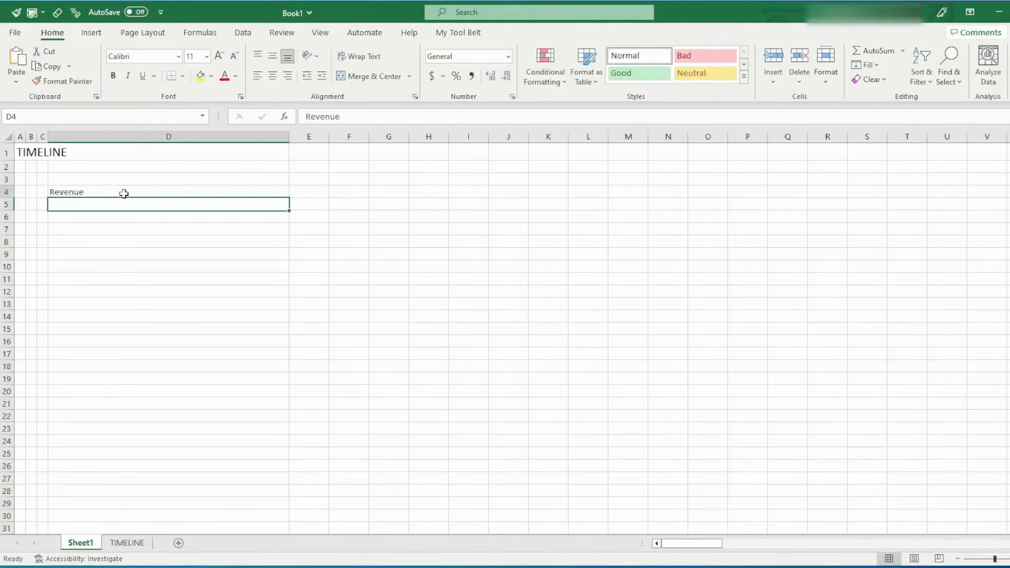
{"action": "key", "text": "Up"}
{"action": "key", "text": "Up"}
{"action": "key", "text": "Right"}
{"action": "key", "text": "Right"}
{"action": "key", "text": "Down"}
{"action": "key", "text": "Right"}
{"action": "key", "text": "Right"}
{"action": "key", "text": "Right"}
{"action": "key", "text": "Left"}
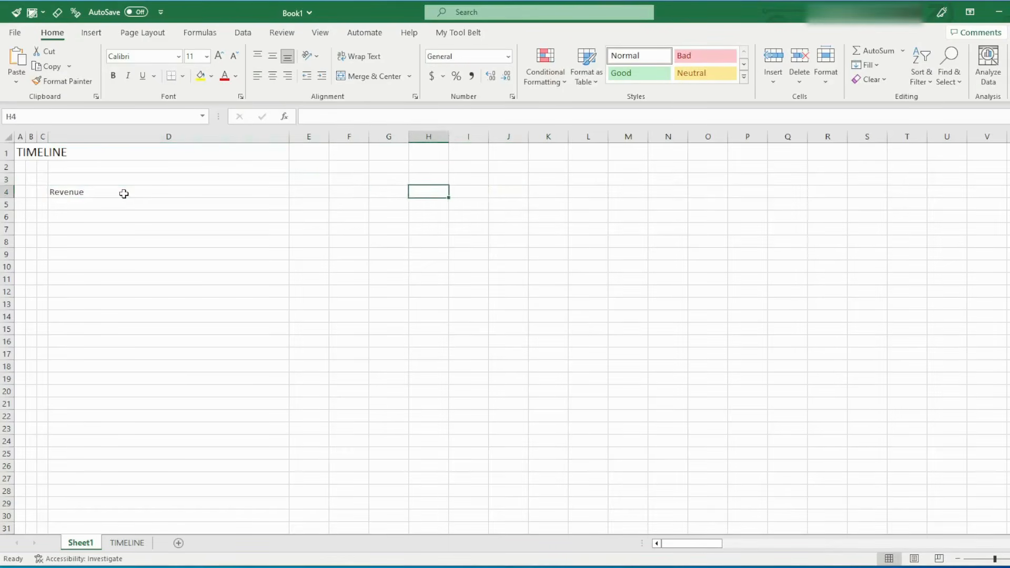
{"action": "key", "text": "Left"}
{"action": "key", "text": "Left"}
{"action": "left_click", "coordinate": [123, 194]}
{"action": "left_click", "coordinate": [123, 194]}
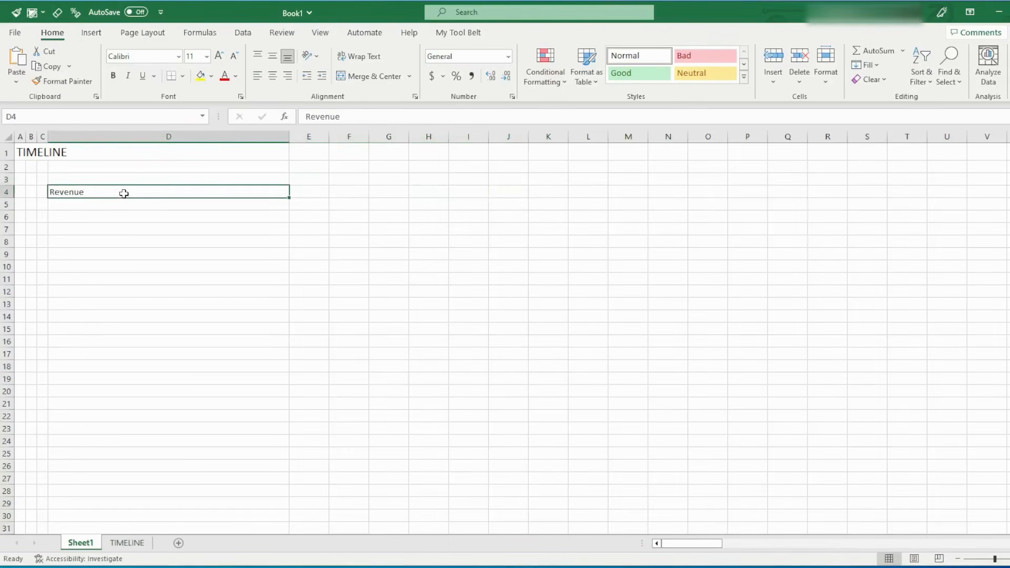
{"action": "key", "text": "Delete"}
Enter the row labels Construction in D4 and Operation in D5
{"action": "type", "text": "Construc"}
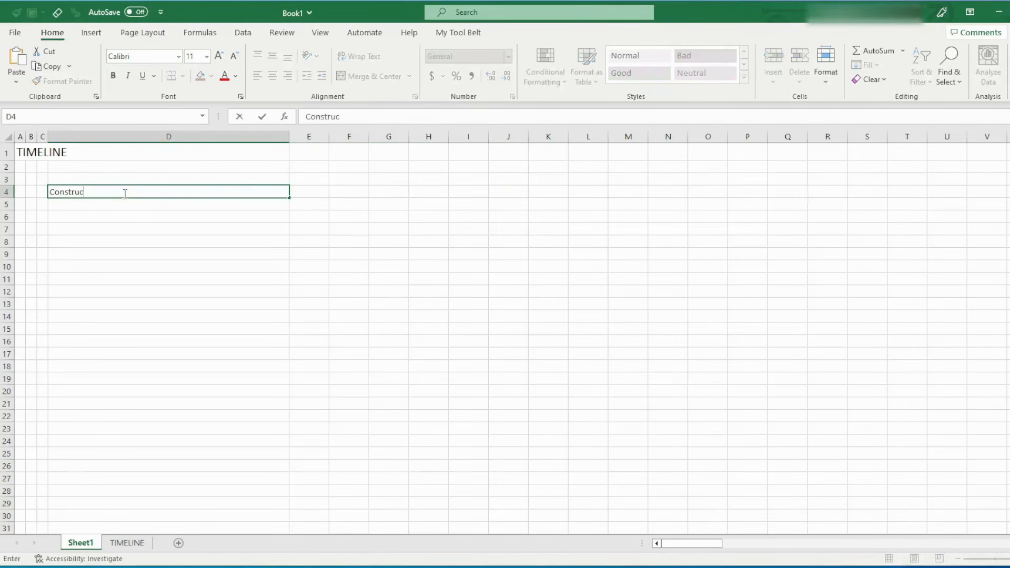
{"action": "type", "text": "tion"}
{"action": "key", "text": "Return"}
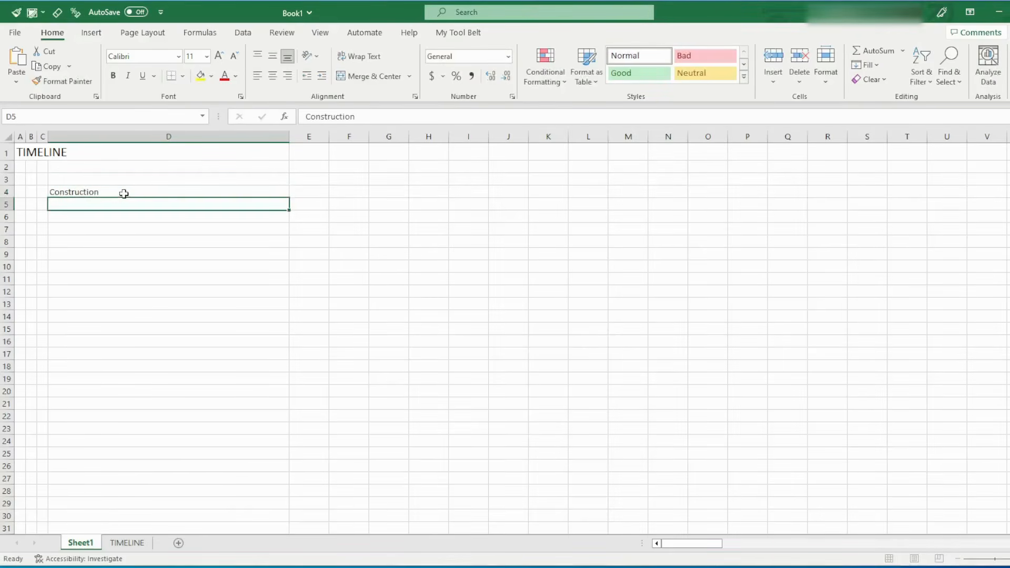
{"action": "type", "text": "Operation"}
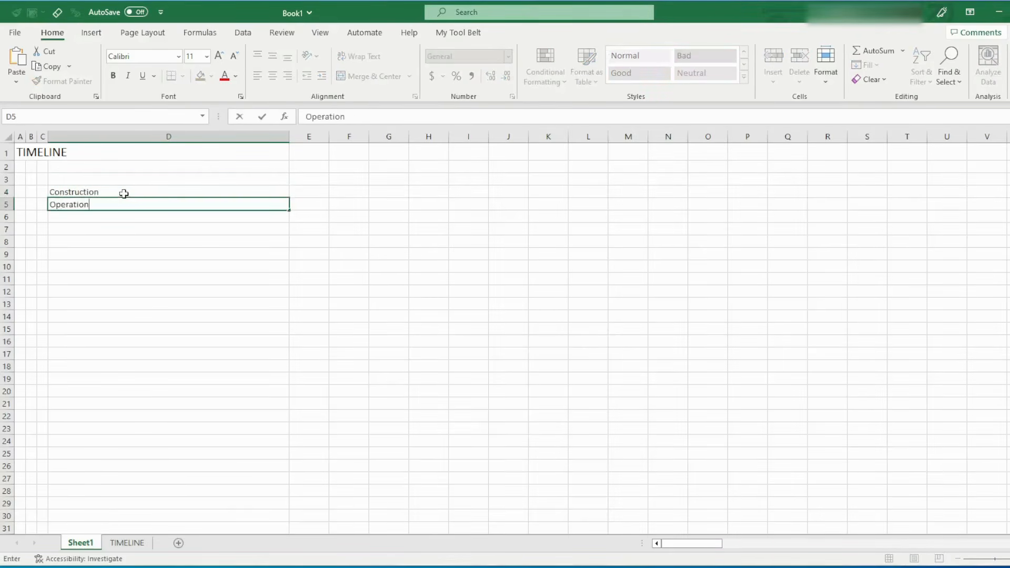
{"action": "key", "text": "Return"}
{"action": "key", "text": "Up"}
{"action": "key", "text": "Up"}
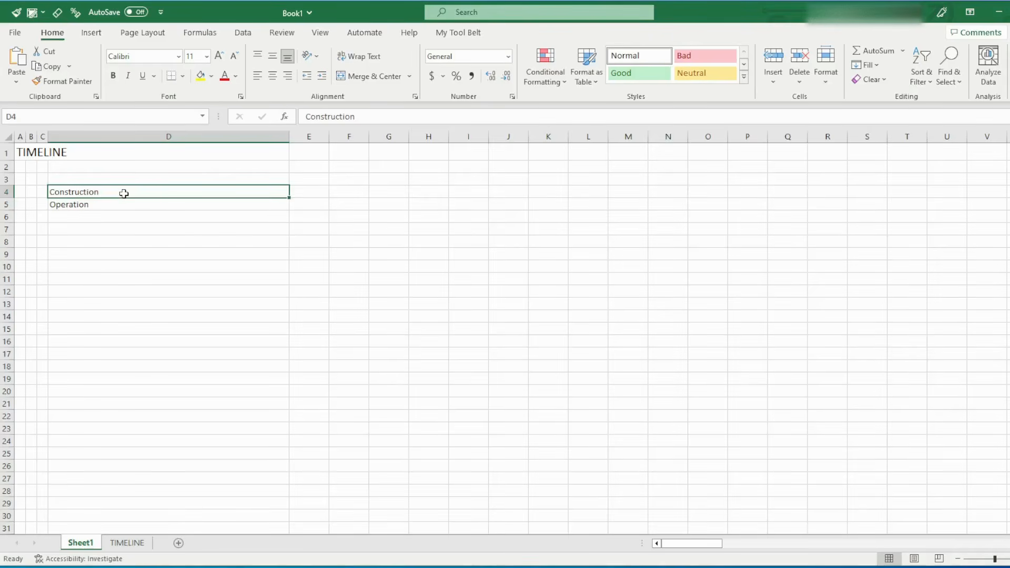
{"action": "key", "text": "Right"}
{"action": "key", "text": "Right"}
{"action": "key", "text": "Up"}
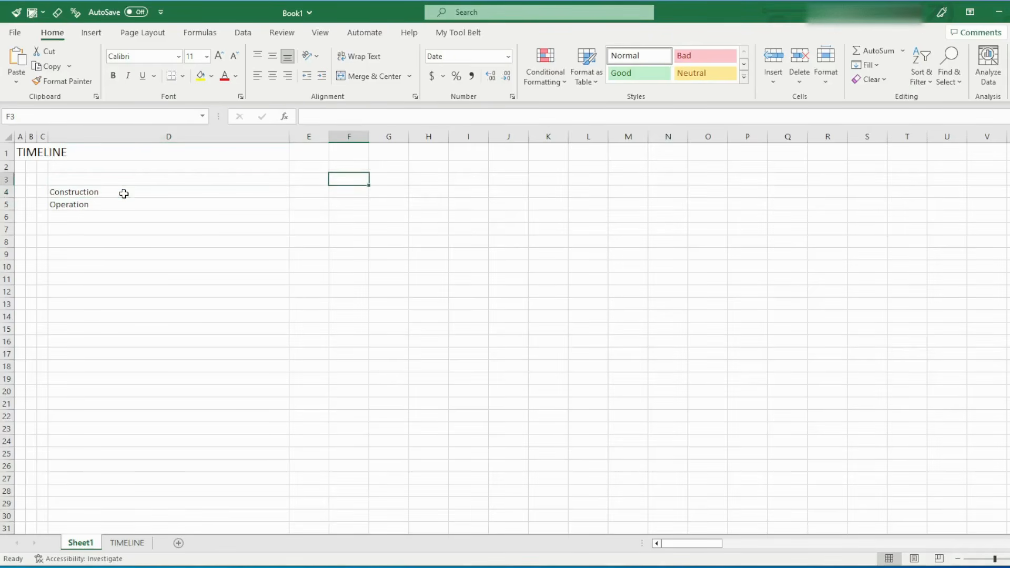
{"action": "key", "text": "Down"}
{"action": "key", "text": "shift+Right"}
{"action": "key", "text": "shift+Down"}
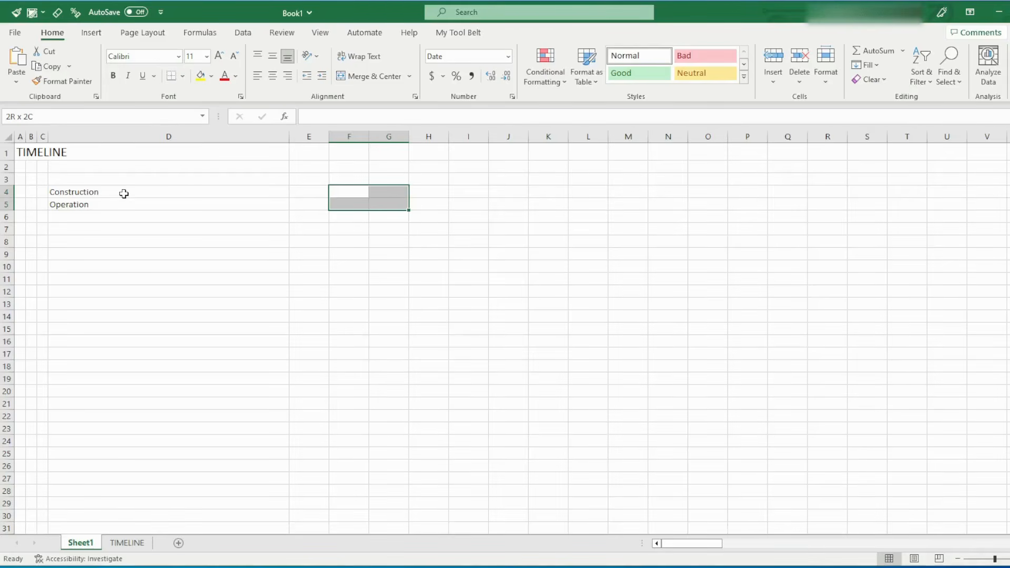
{"action": "key", "text": "Up"}
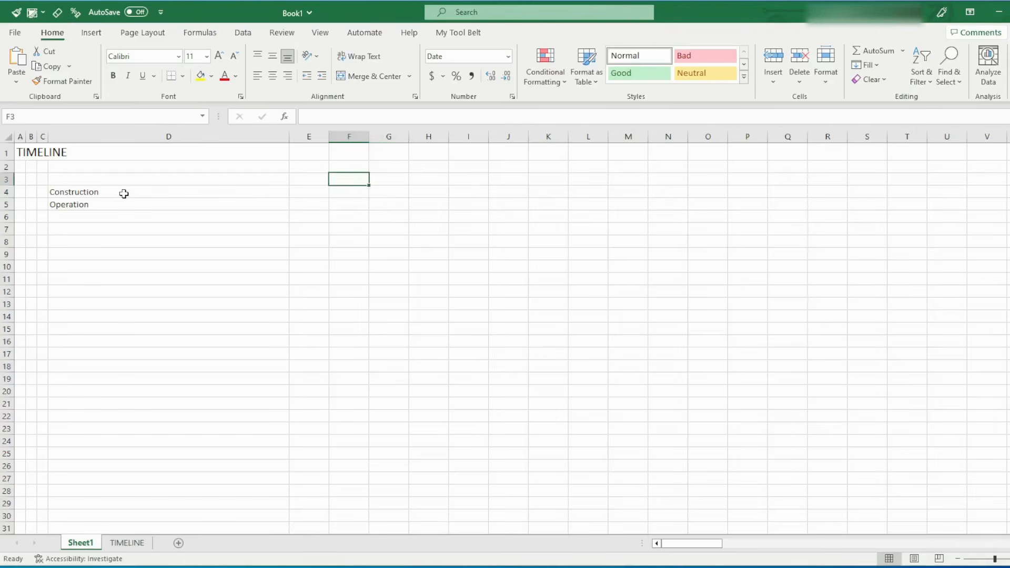
{"action": "type", "text": "End"}
{"action": "key", "text": "Tab"}
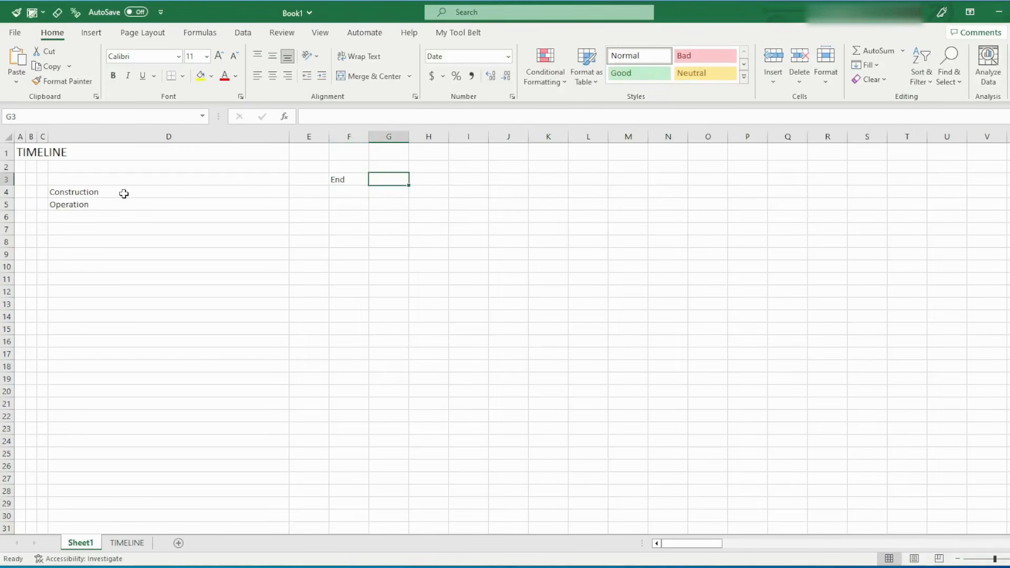
{"action": "key", "text": "Left"}
{"action": "key", "text": "Left"}
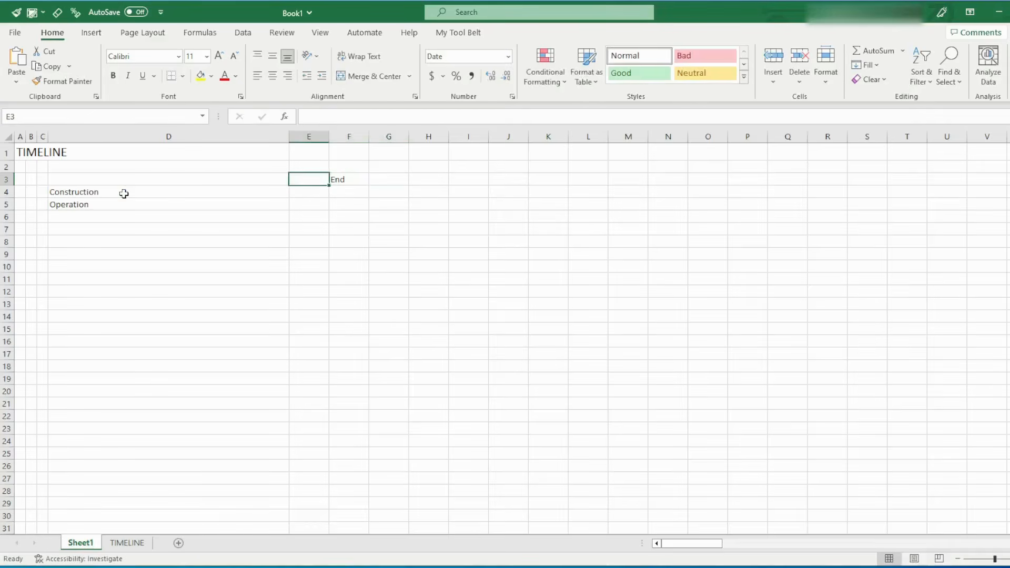
Enter the column headings Start in F3 and End in G3
{"action": "key", "text": "Right"}
{"action": "type", "text": "Start"}
{"action": "key", "text": "Tab"}
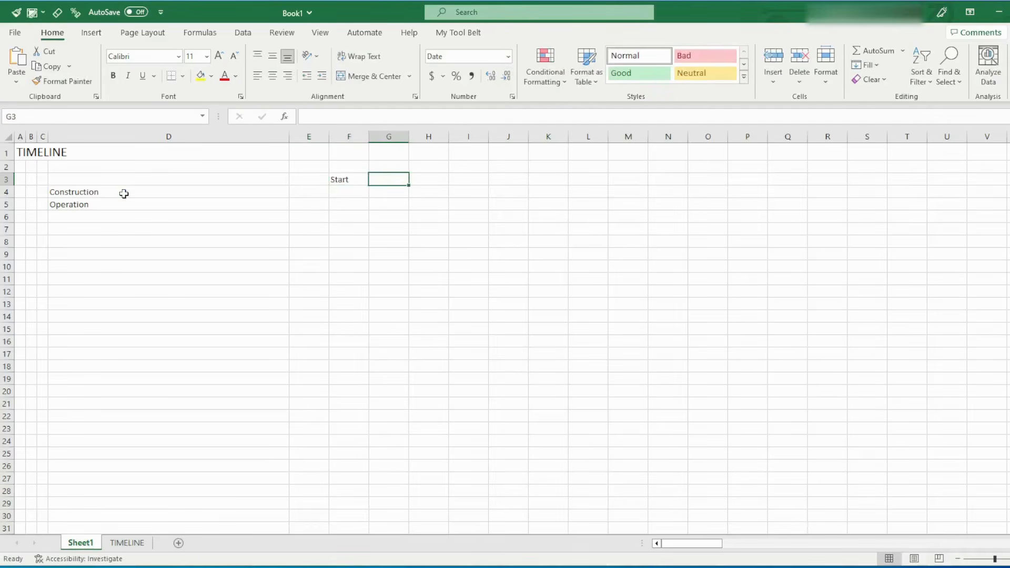
{"action": "type", "text": "End"}
{"action": "key", "text": "Return"}
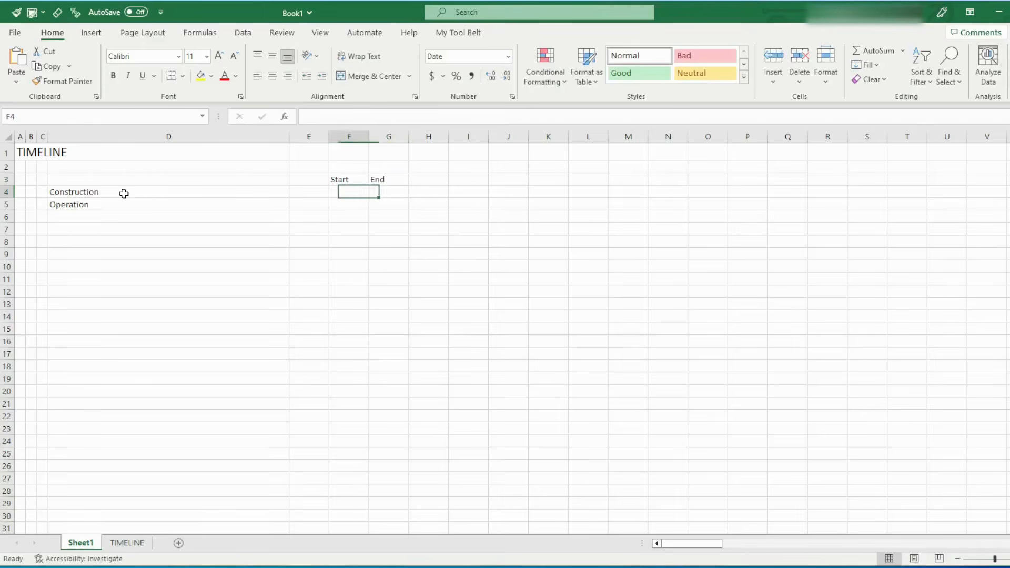
Enter the Construction phase dates: start 1-1-2023 in F4 and end 31-12-2023 in G4
{"action": "key", "text": "shift+Right"}
{"action": "key", "text": "shift+Down"}
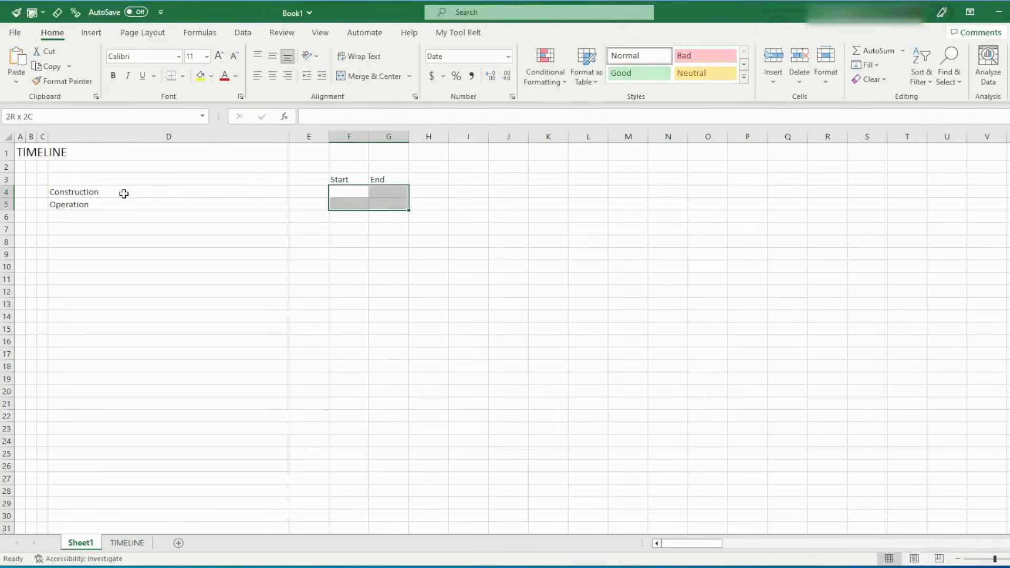
{"action": "key", "text": "Left"}
{"action": "key", "text": "Right"}
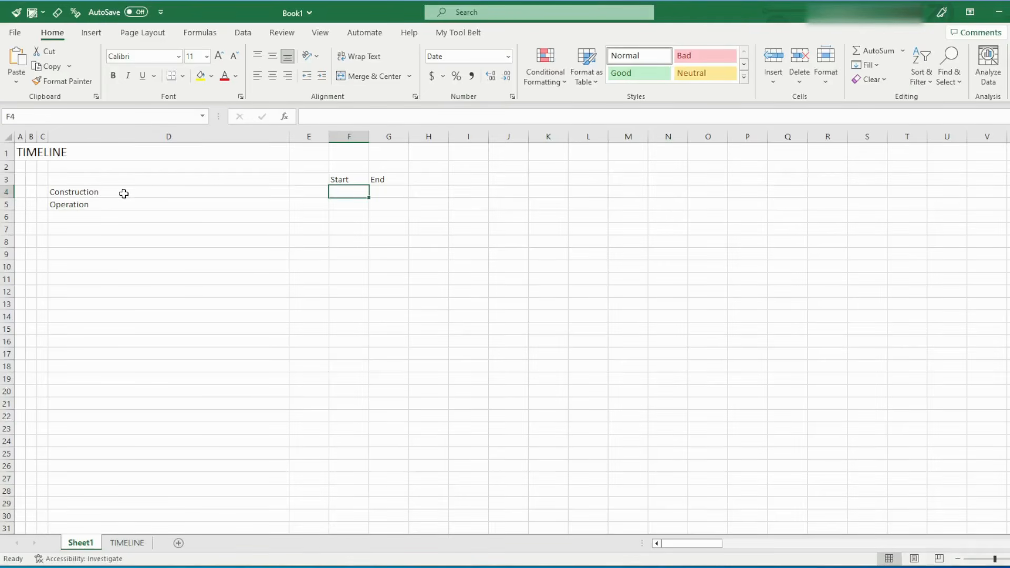
{"action": "type", "text": "1-1-20"}
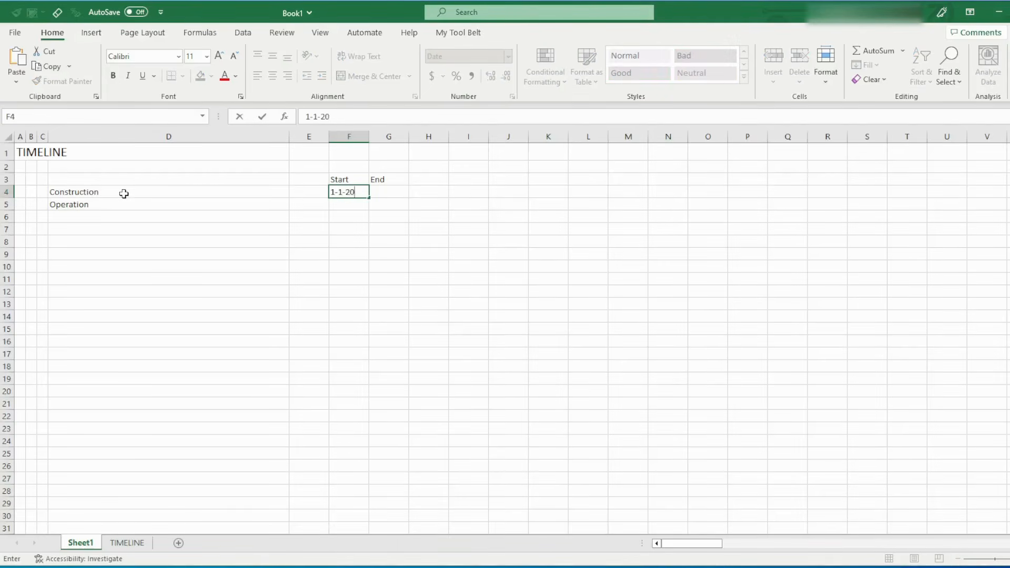
{"action": "type", "text": "23"}
{"action": "key", "text": "Tab"}
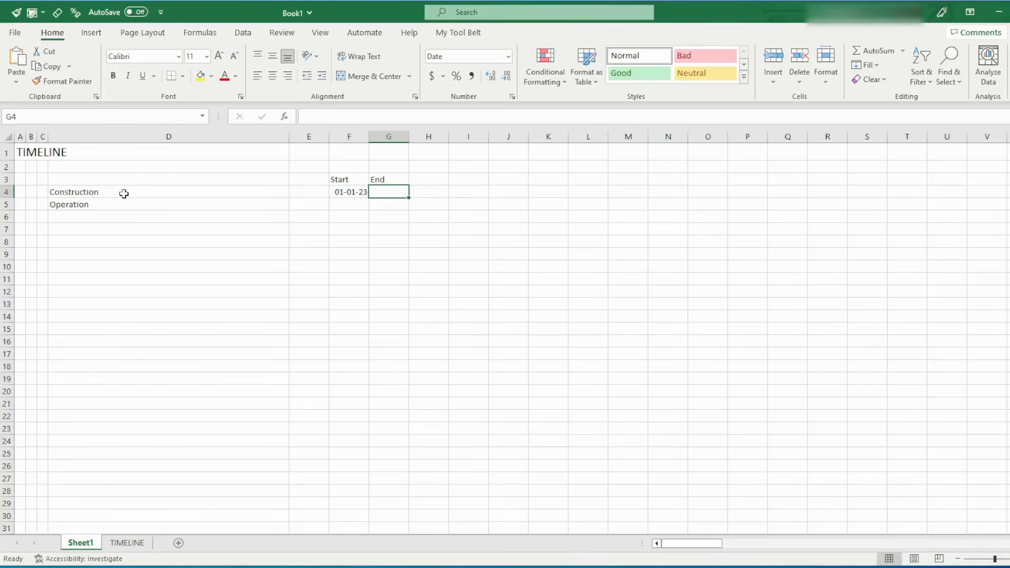
{"action": "type", "text": "31"}
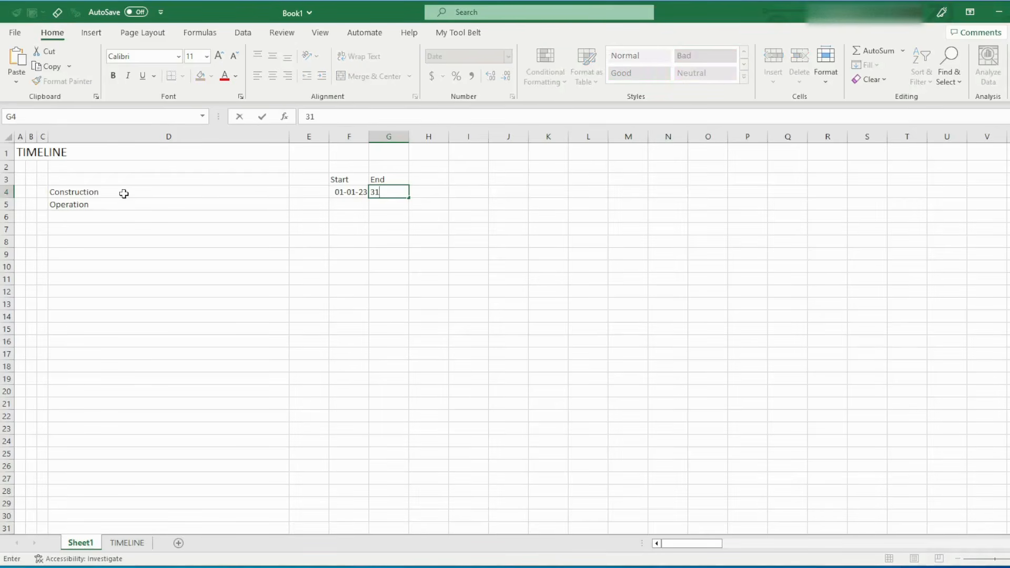
{"action": "type", "text": "-12-2023"}
{"action": "key", "text": "Return"}
Enter the Operation start date in F5 as the day after Construction ends, with the formula =G4+1
{"action": "key", "text": "Left"}
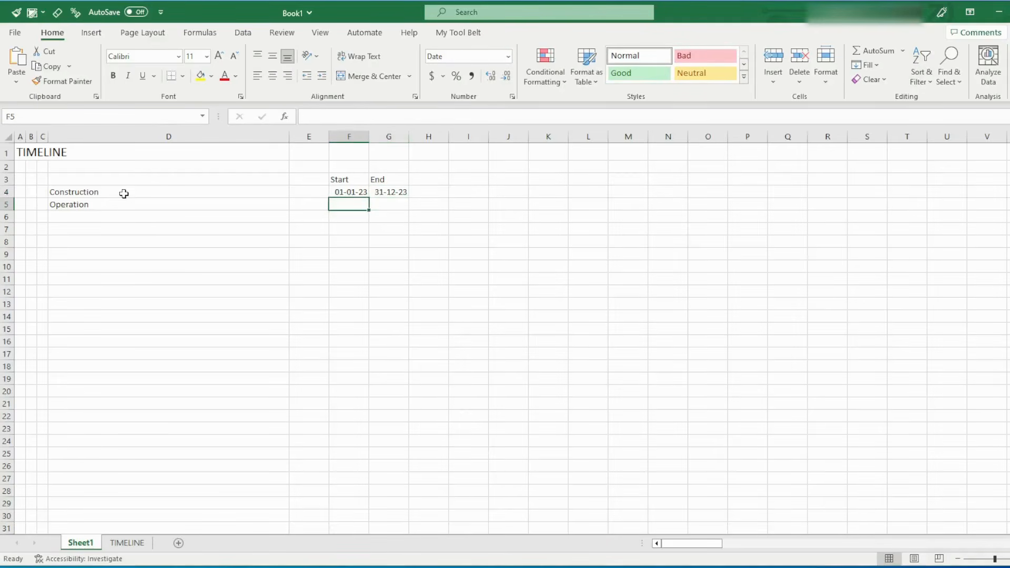
{"action": "type", "text": "="}
{"action": "key", "text": "Up"}
{"action": "key", "text": "Right"}
{"action": "type", "text": "+"}
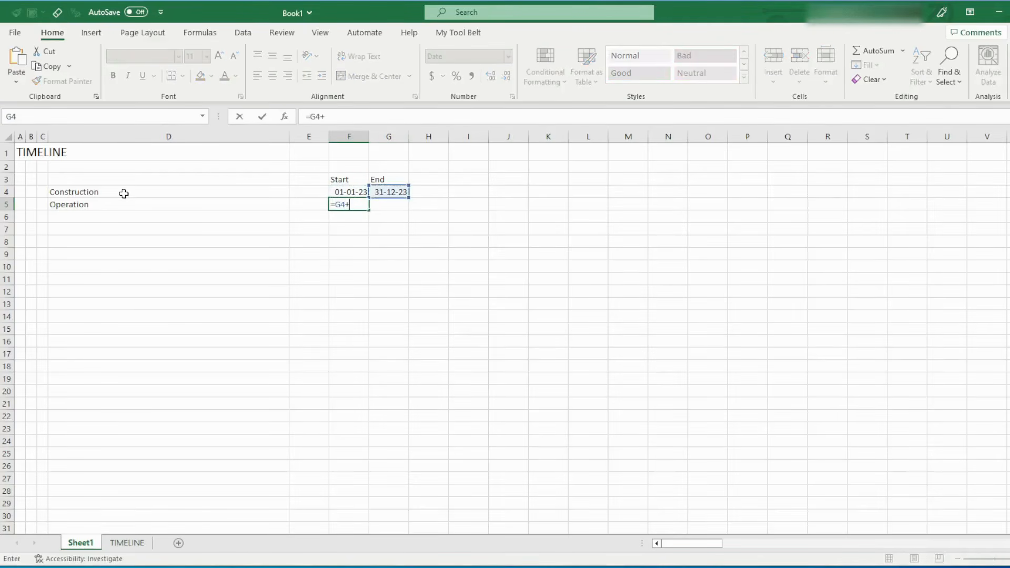
{"action": "key", "text": "Return"}
{"action": "key", "text": "Up"}
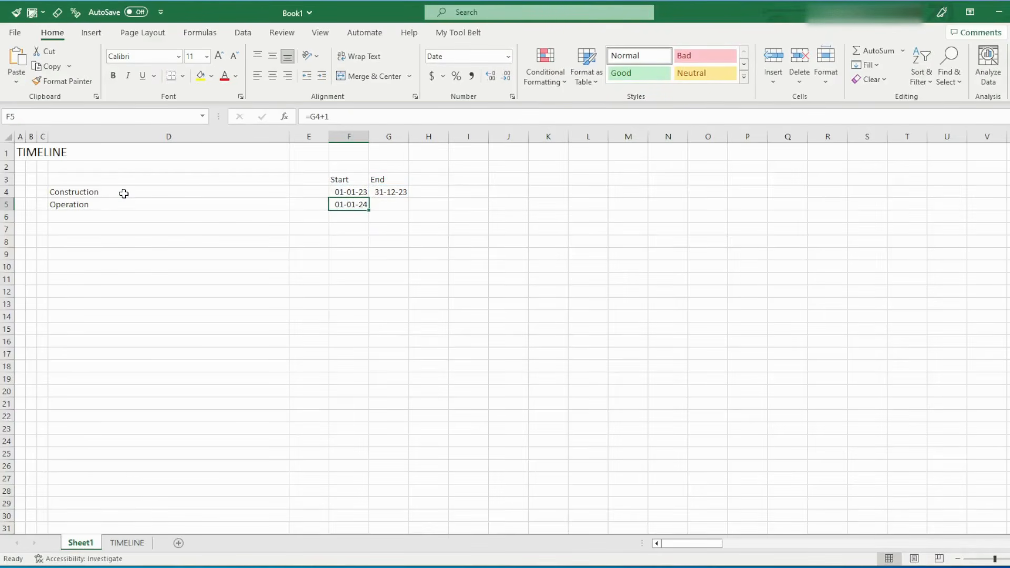
Calculate the Operation end date in G5 for a 30-year period with =EOMONTH(F5,30*12-1)
{"action": "key", "text": "Right"}
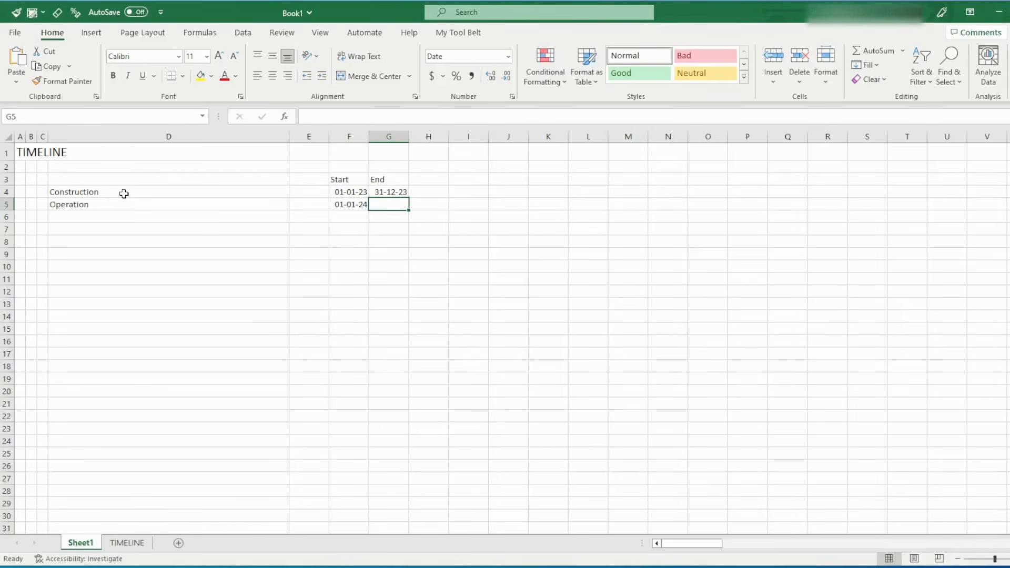
{"action": "type", "text": "=eomo"}
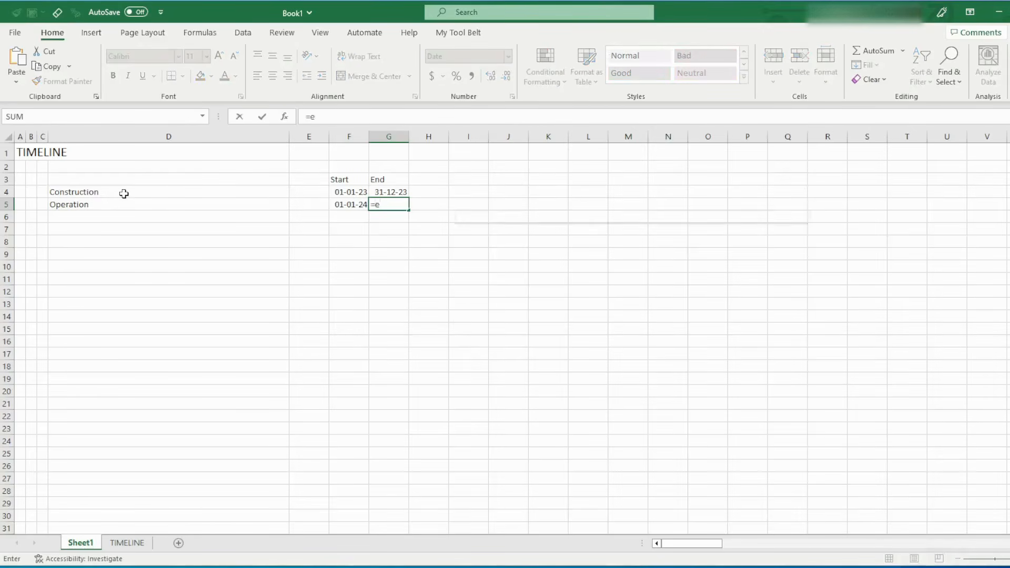
{"action": "key", "text": "Tab"}
{"action": "key", "text": "Left"}
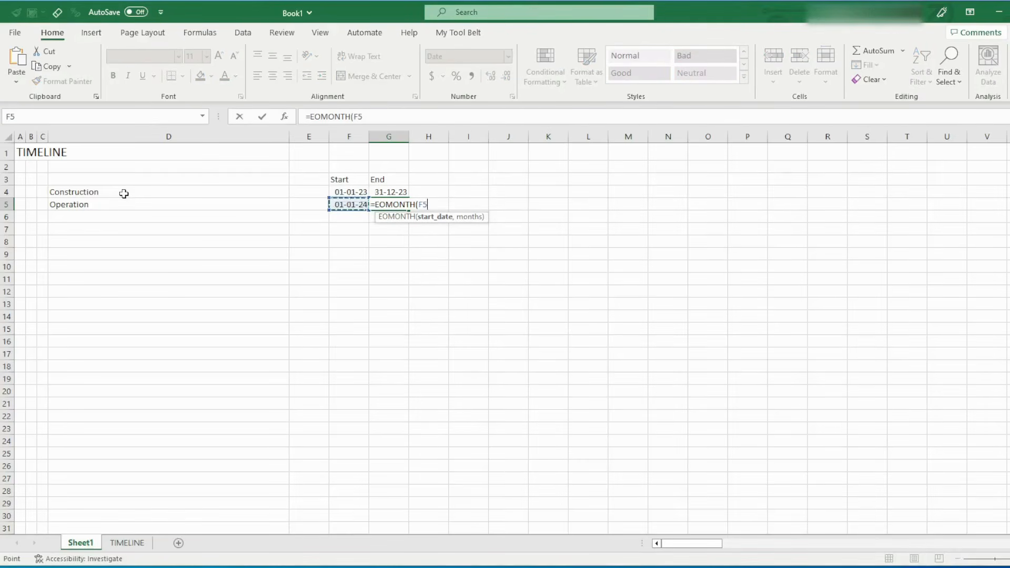
{"action": "type", "text": ",3"}
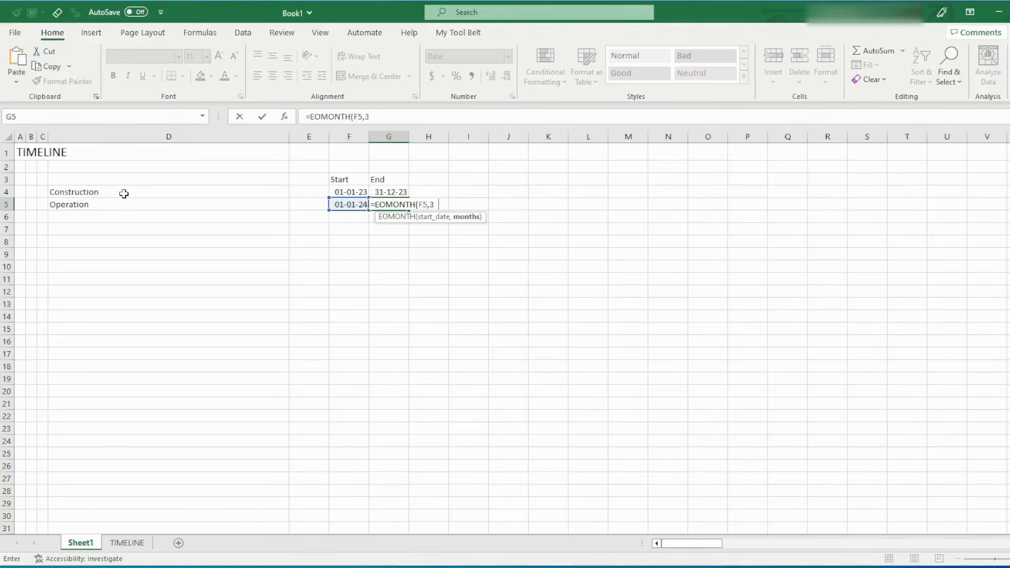
{"action": "type", "text": "0*12-1)"}
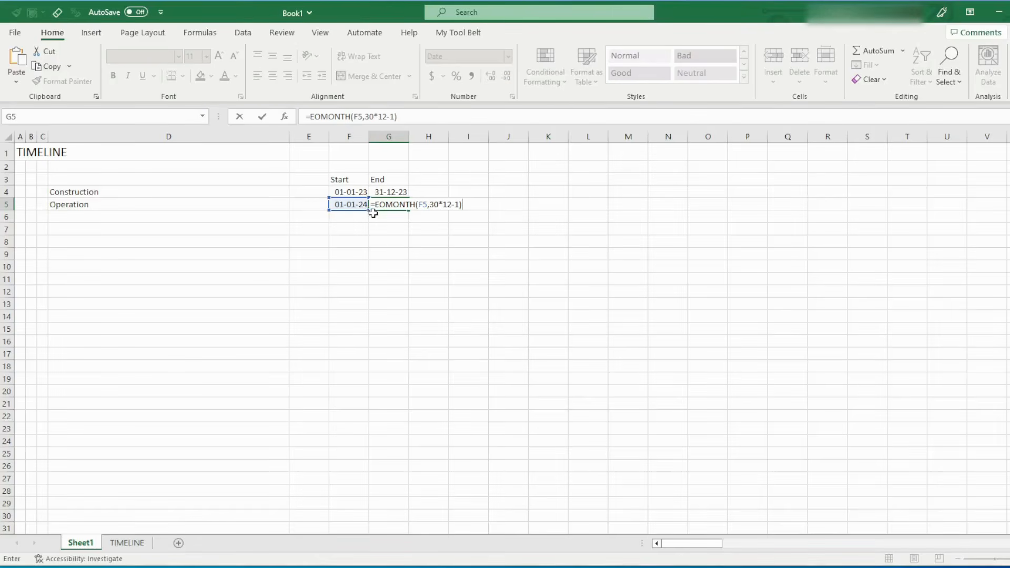
{"action": "key", "text": "Return"}
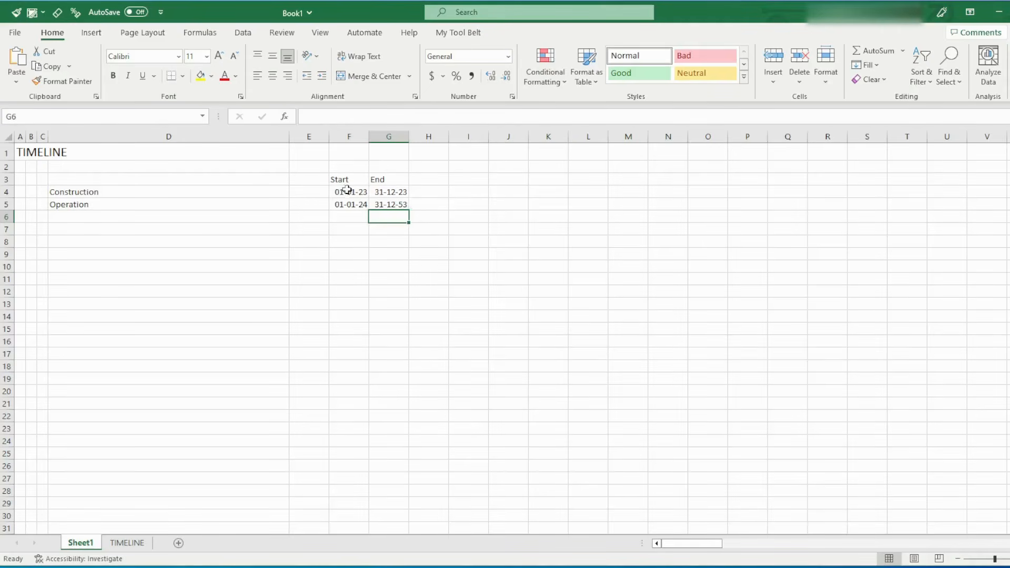
Review the start and end dates and their formulas for the Construction and Operation phases in F4:G5
{"action": "left_click_drag", "start_coordinate": [347, 191], "coordinate": [386, 204]}
{"action": "left_click", "coordinate": [367, 218]}
{"action": "left_click", "coordinate": [350, 193]}
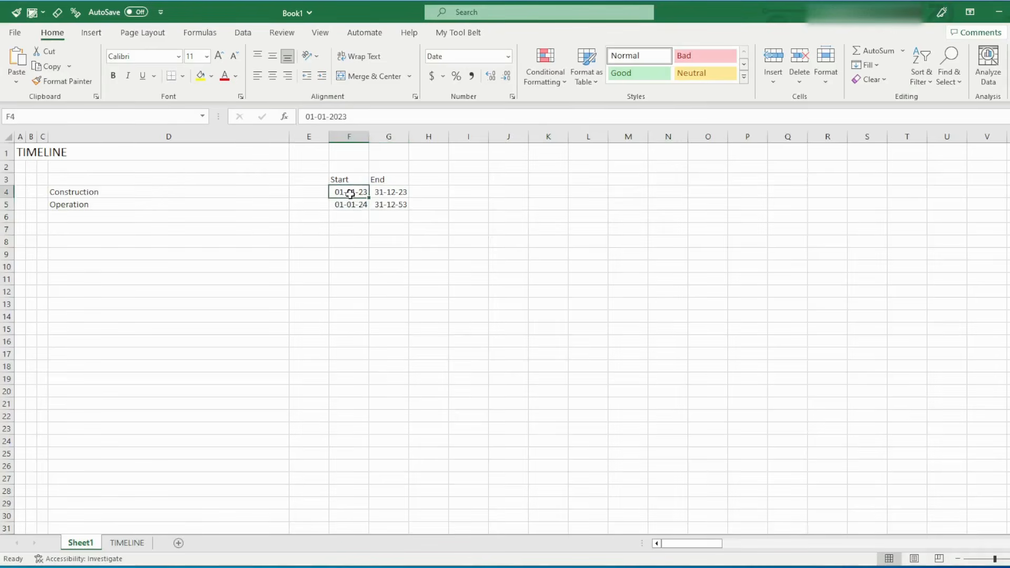
{"action": "key", "text": "Right"}
{"action": "key", "text": "Down"}
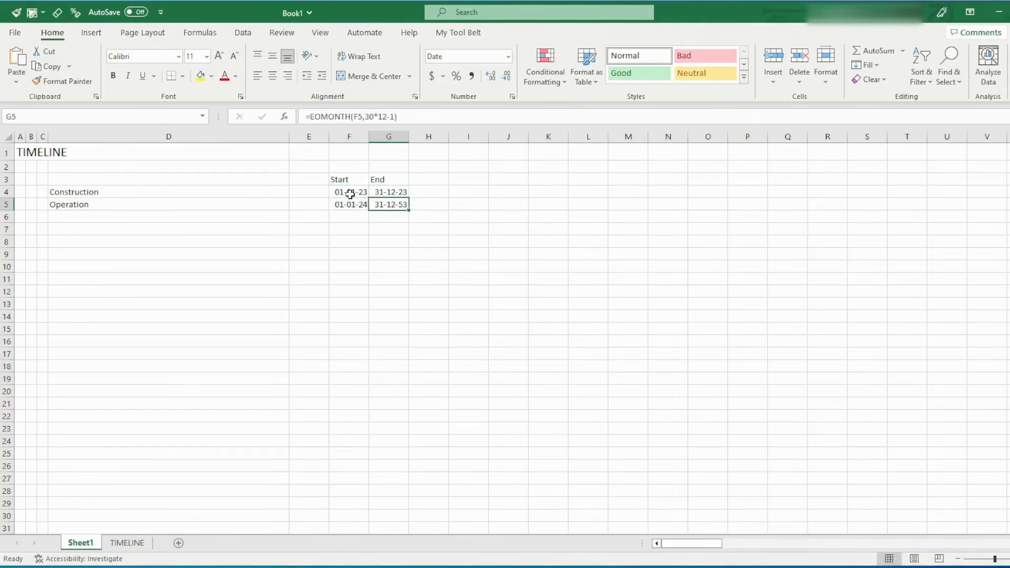
{"action": "key", "text": "Left"}
{"action": "key", "text": "Up"}
{"action": "key", "text": "Right"}
{"action": "key", "text": "Down"}
{"action": "key", "text": "Left"}
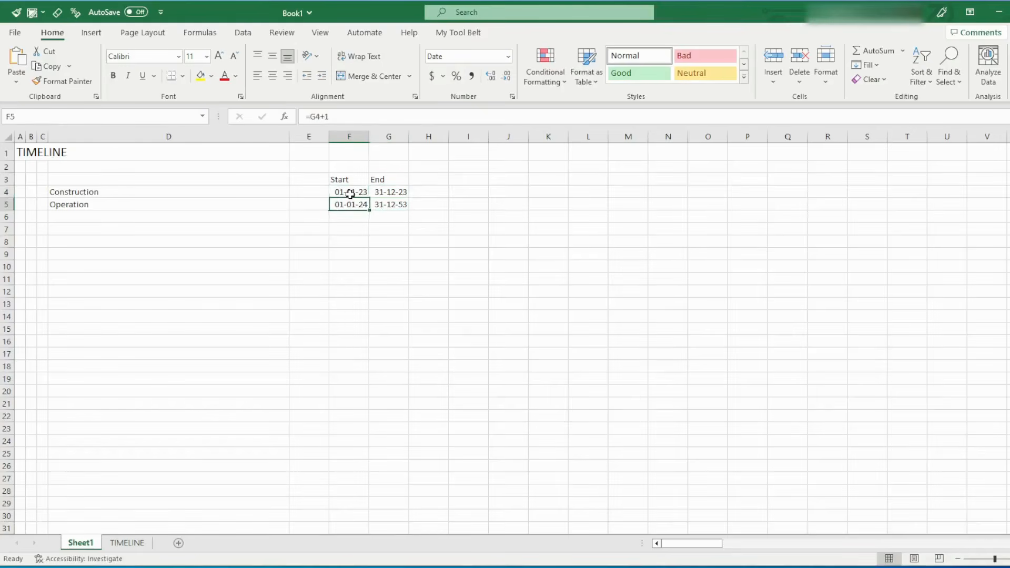
{"action": "key", "text": "Up"}
{"action": "key", "text": "Right"}
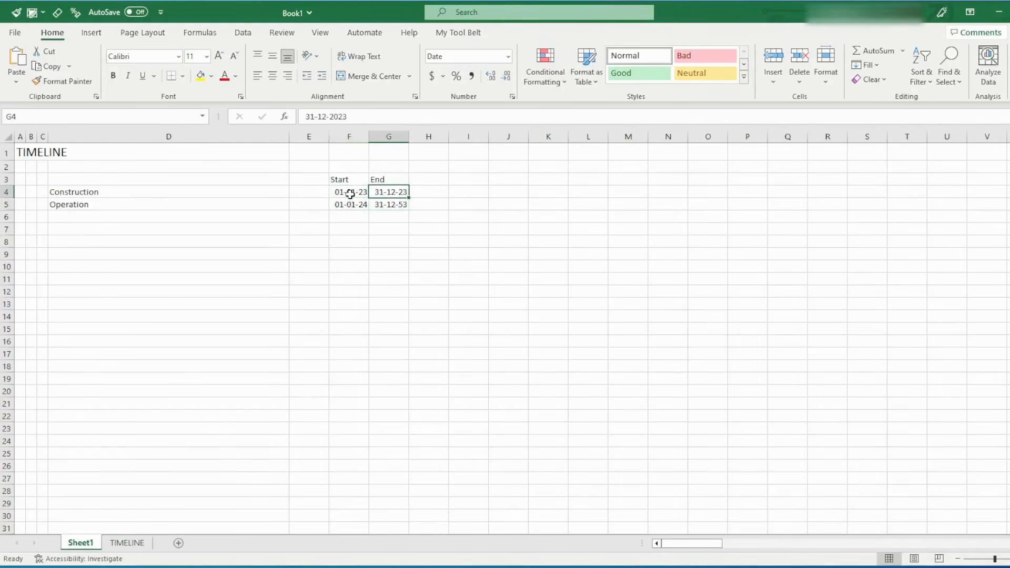
{"action": "key", "text": "Down"}
{"action": "key", "text": "Up"}
{"action": "key", "text": "Left"}
{"action": "key", "text": "Right"}
{"action": "key", "text": "Down"}
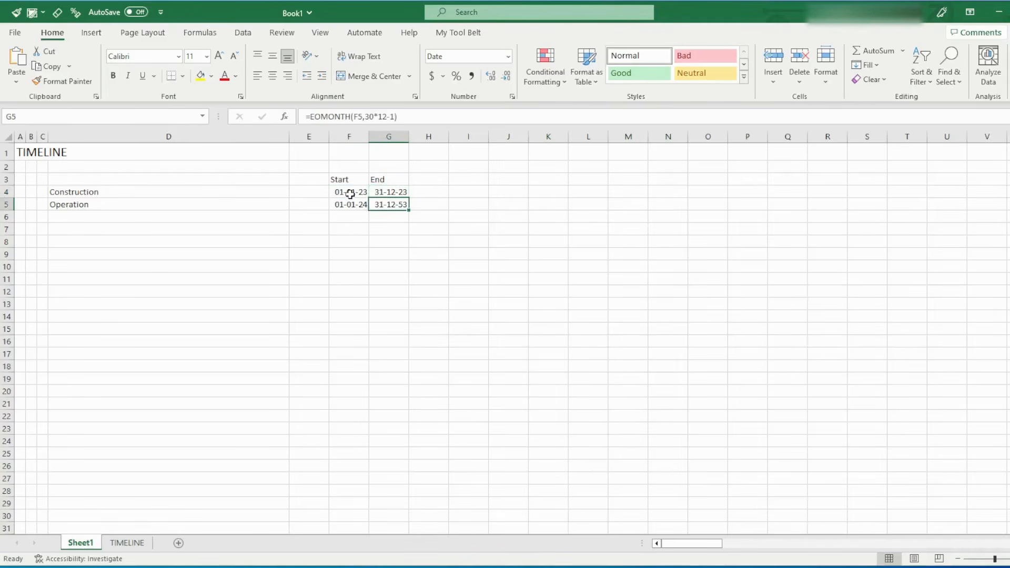
{"action": "key", "text": "Left"}
{"action": "key", "text": "Up"}
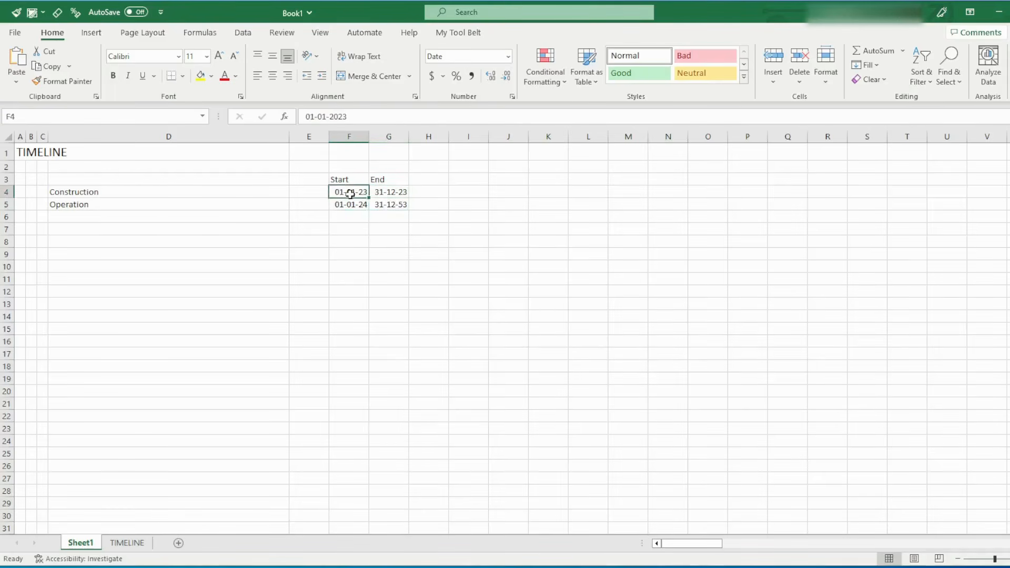
{"action": "key", "text": "Right"}
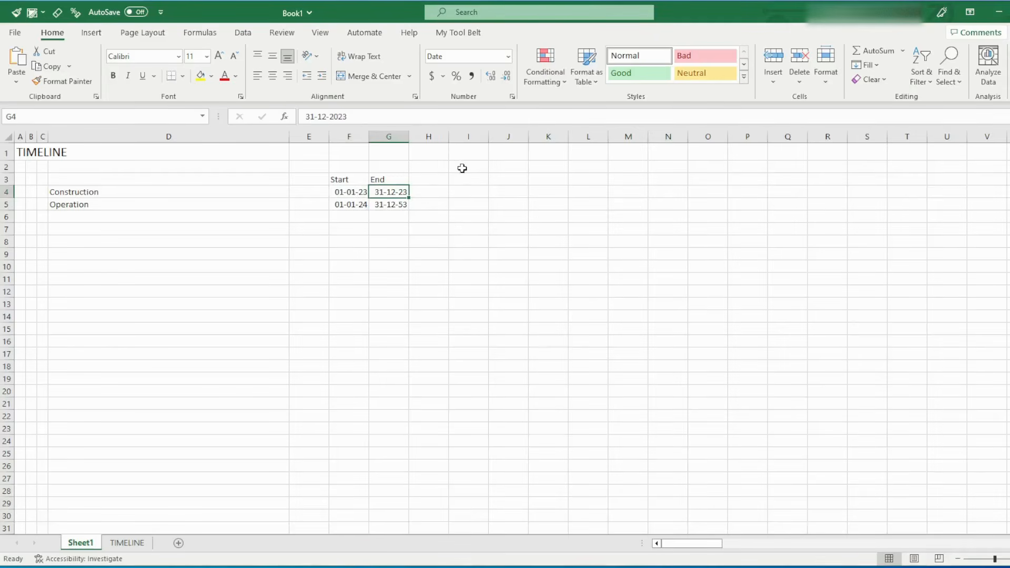
{"action": "left_click_drag", "start_coordinate": [462, 168], "coordinate": [953, 175]}
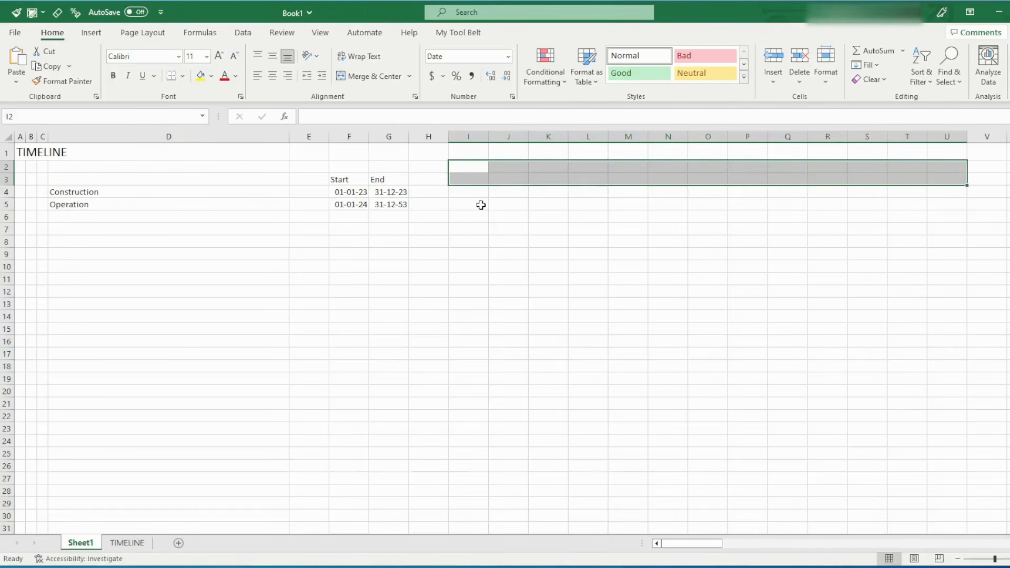
{"action": "left_click", "coordinate": [464, 138]}
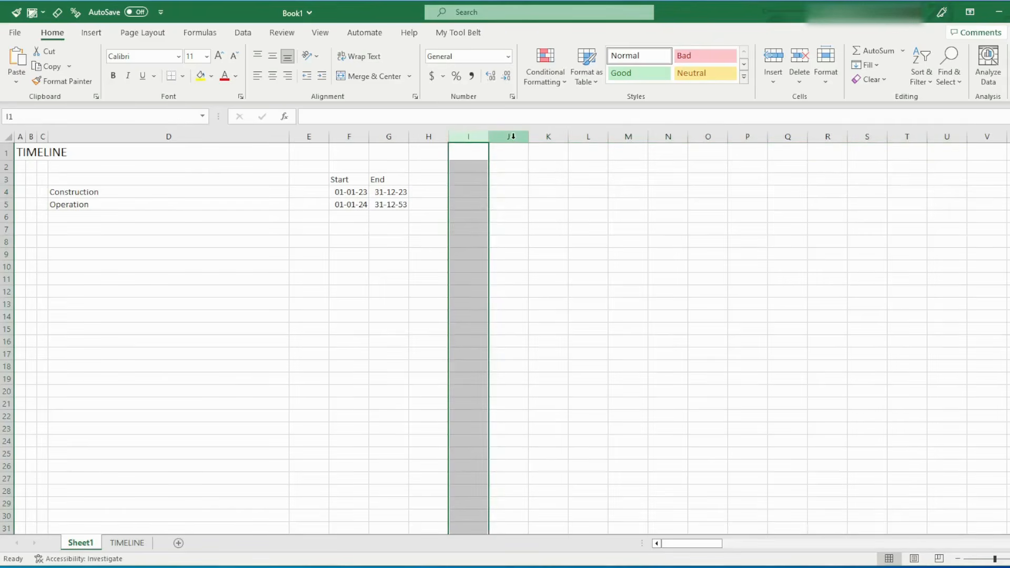
{"action": "left_click", "coordinate": [492, 137]}
{"action": "left_click", "coordinate": [464, 138]}
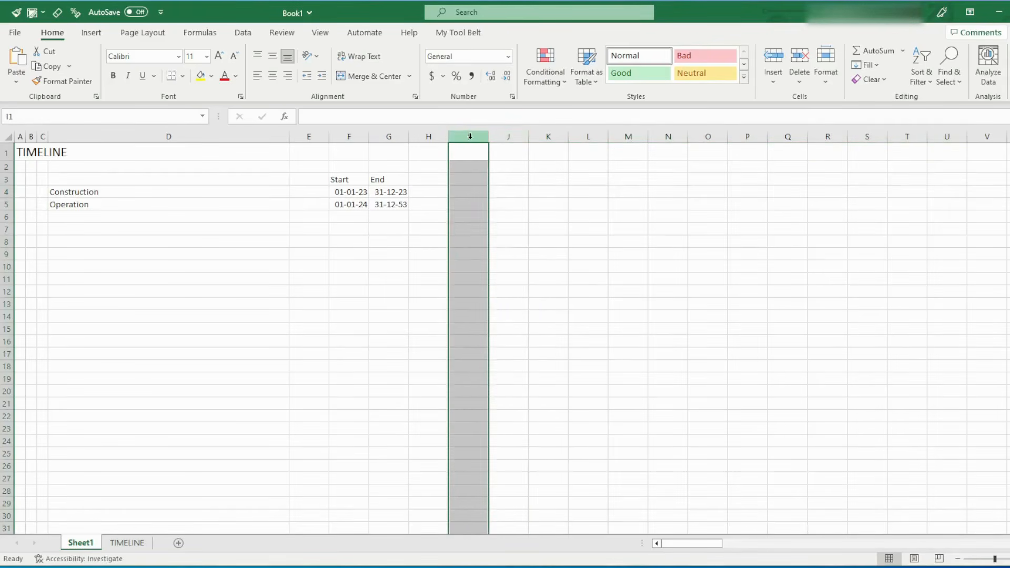
{"action": "left_click", "coordinate": [508, 137]}
{"action": "left_click", "coordinate": [539, 137]}
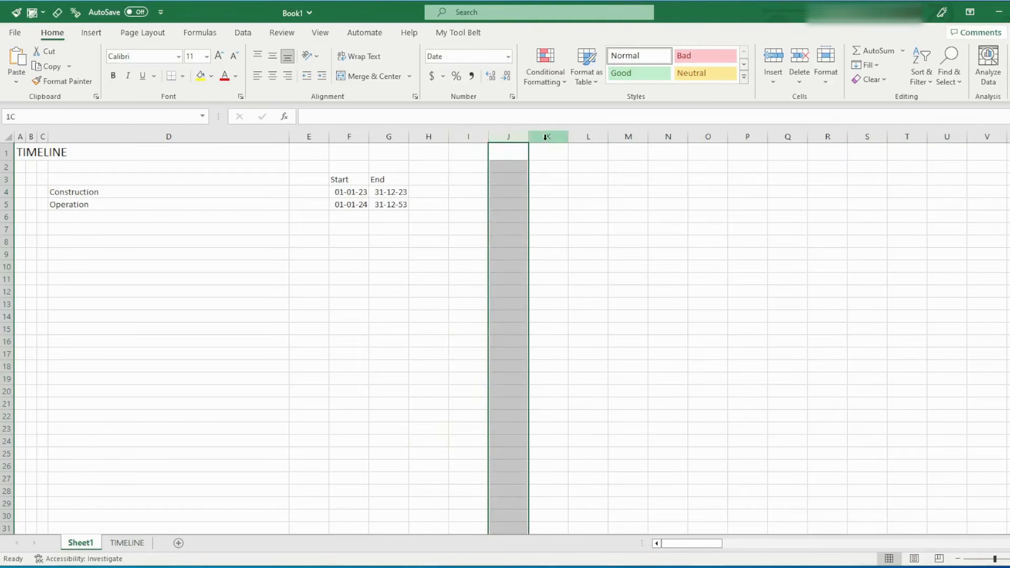
Enter the row labels Start of Period in D2 and End of Period in D3
{"action": "left_click", "coordinate": [130, 167]}
{"action": "type", "text": "Start"}
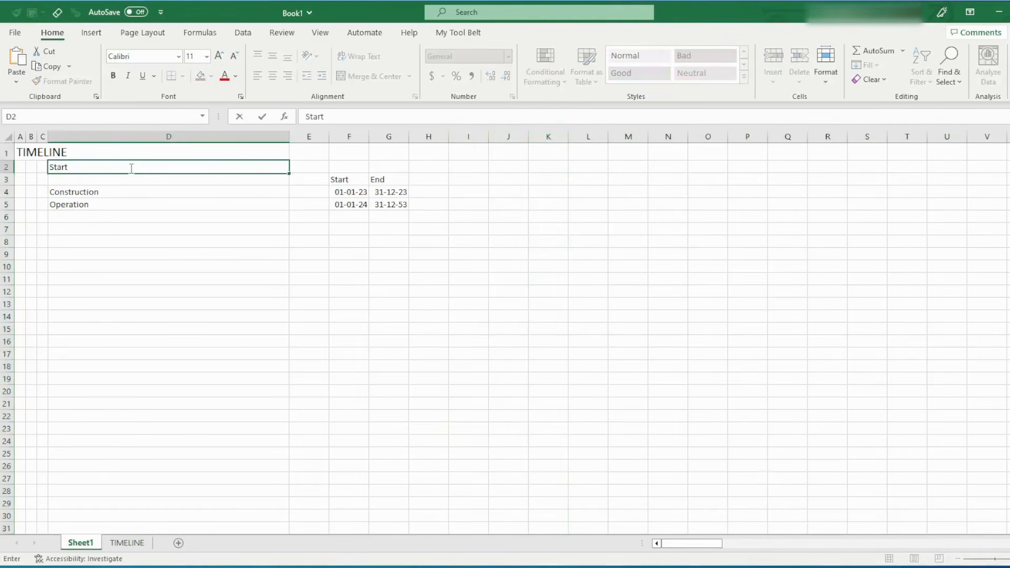
{"action": "type", "text": " of Period"}
{"action": "key", "text": "Return"}
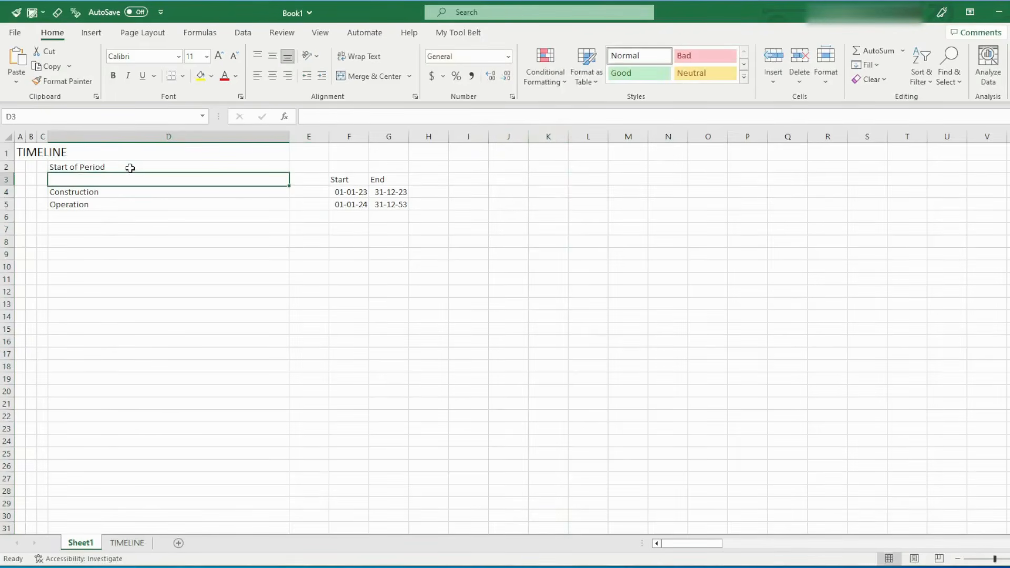
{"action": "type", "text": "End of Period"}
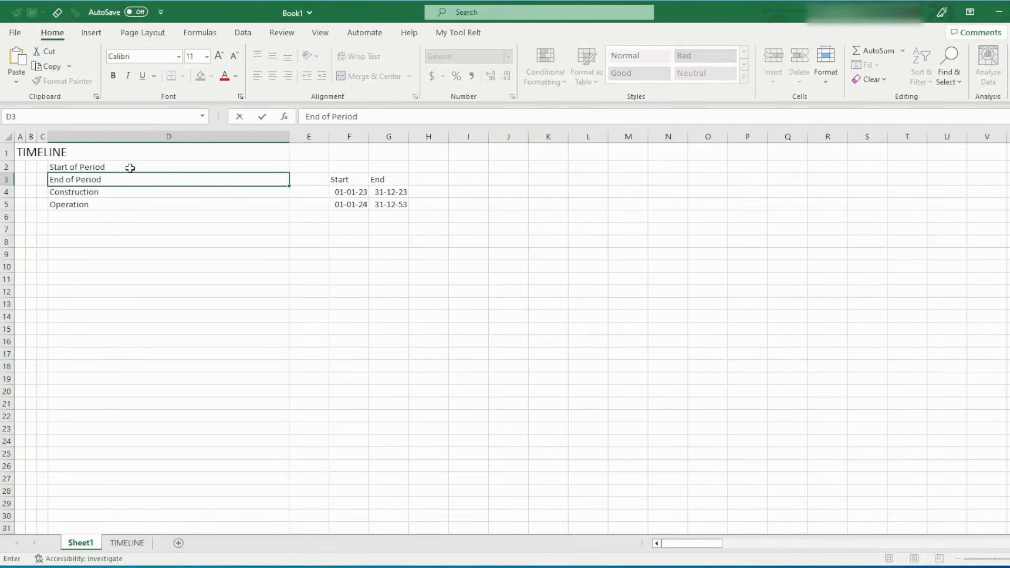
{"action": "key", "text": "Up"}
{"action": "key", "text": "Right"}
{"action": "key", "text": "Right"}
{"action": "key", "text": "Right"}
{"action": "key", "text": "Right"}
{"action": "key", "text": "Right"}
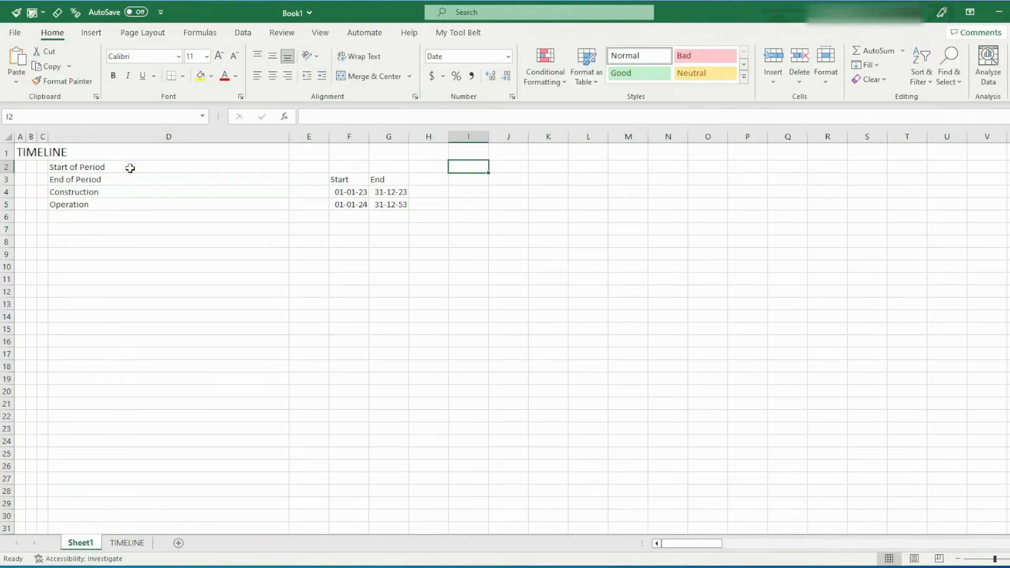
{"action": "left_click", "coordinate": [468, 137]}
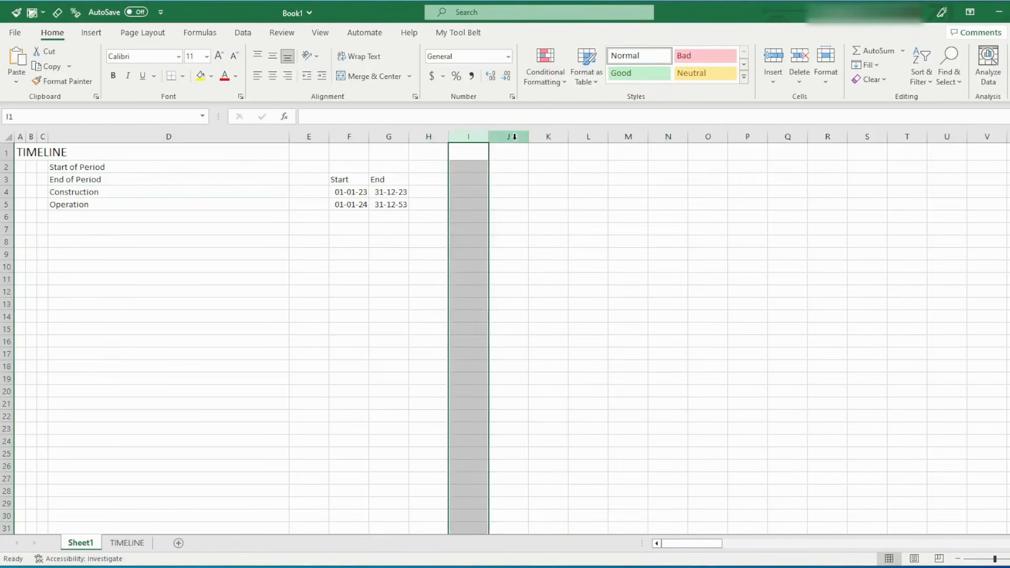
{"action": "left_click", "coordinate": [509, 136]}
{"action": "left_click", "coordinate": [545, 137]}
{"action": "left_click", "coordinate": [588, 137]}
{"action": "left_click", "coordinate": [634, 137]}
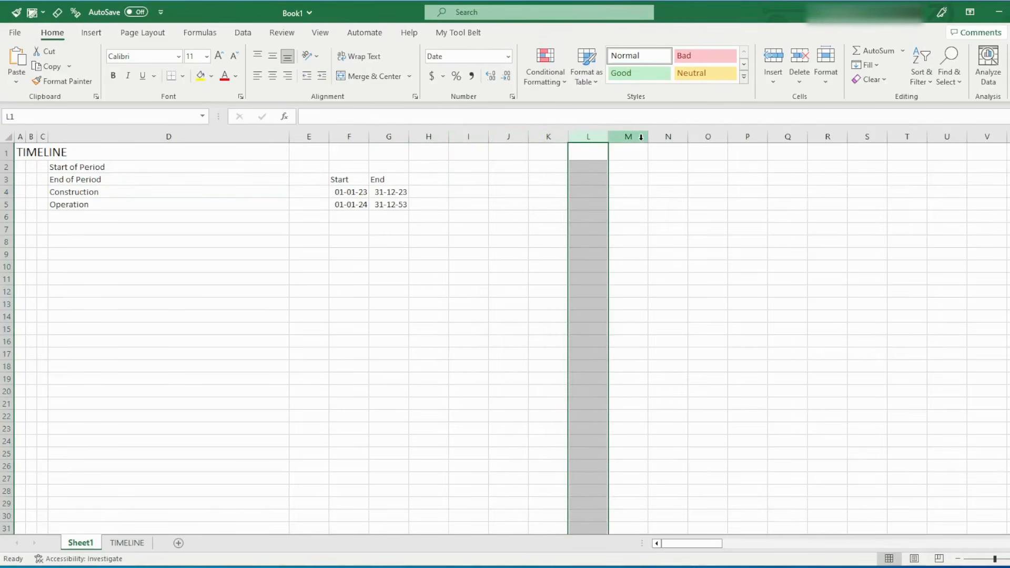
{"action": "left_click", "coordinate": [654, 138]}
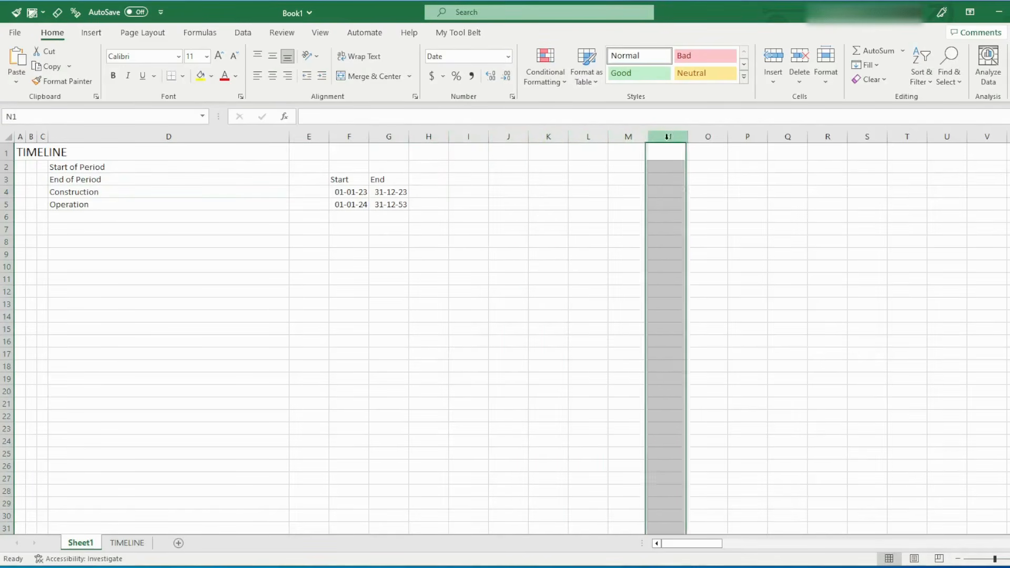
{"action": "left_click", "coordinate": [467, 165]}
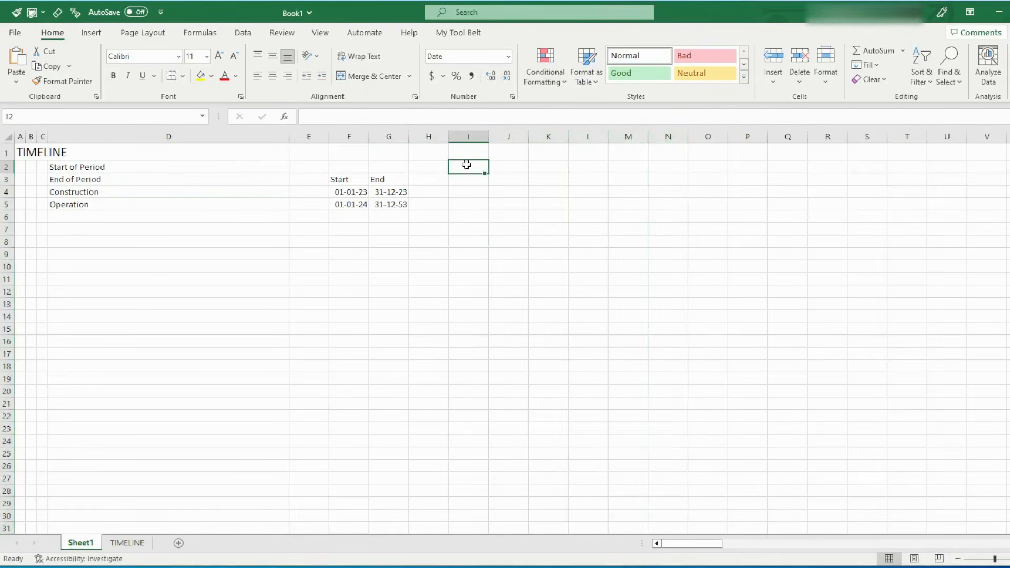
{"action": "left_click", "coordinate": [477, 137]}
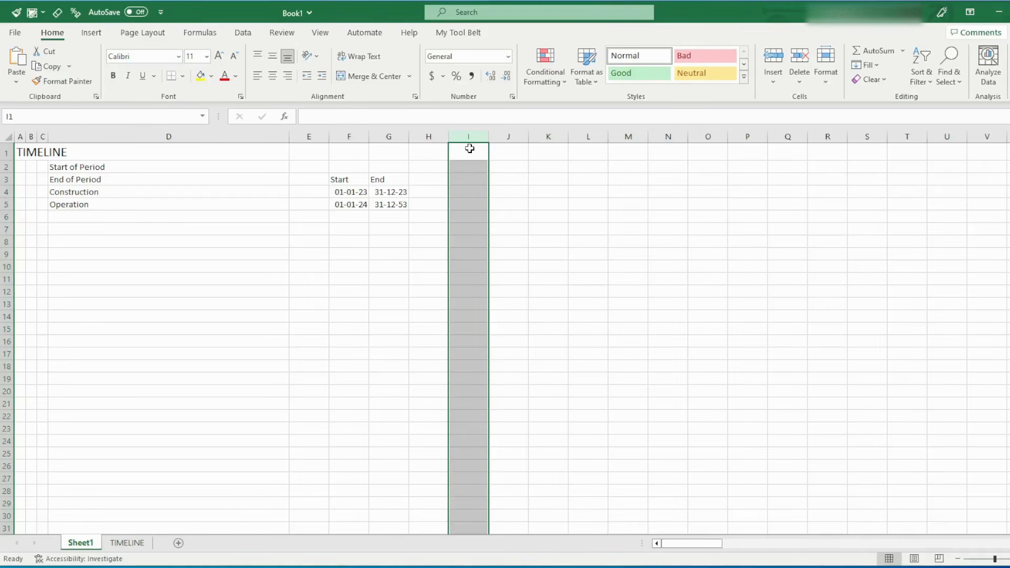
Set the first period's start date in J2 to the Construction start date with the formula =F4
{"action": "left_click", "coordinate": [512, 169]}
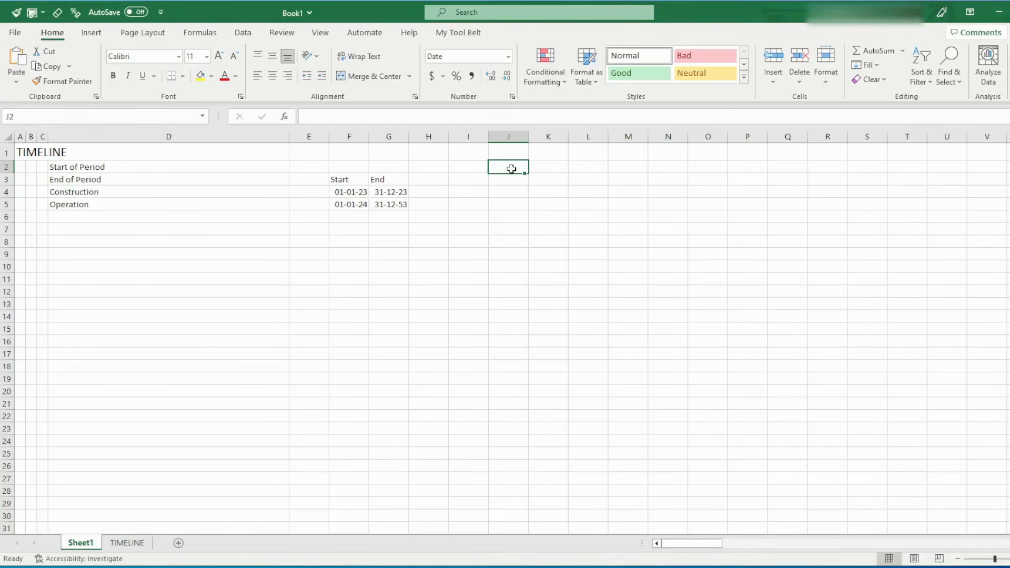
{"action": "type", "text": "="}
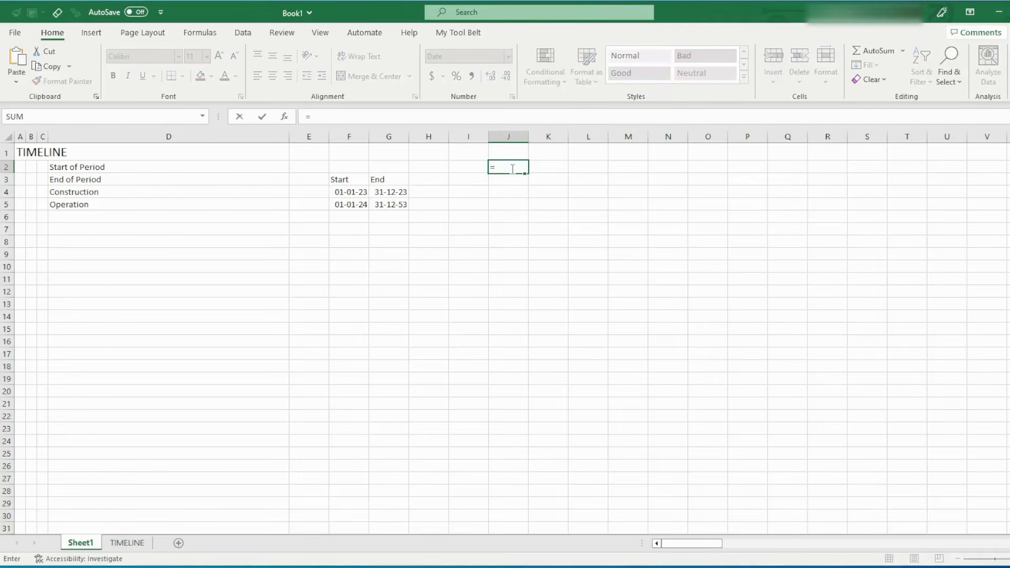
{"action": "left_click", "coordinate": [364, 191]}
{"action": "key", "text": "Return"}
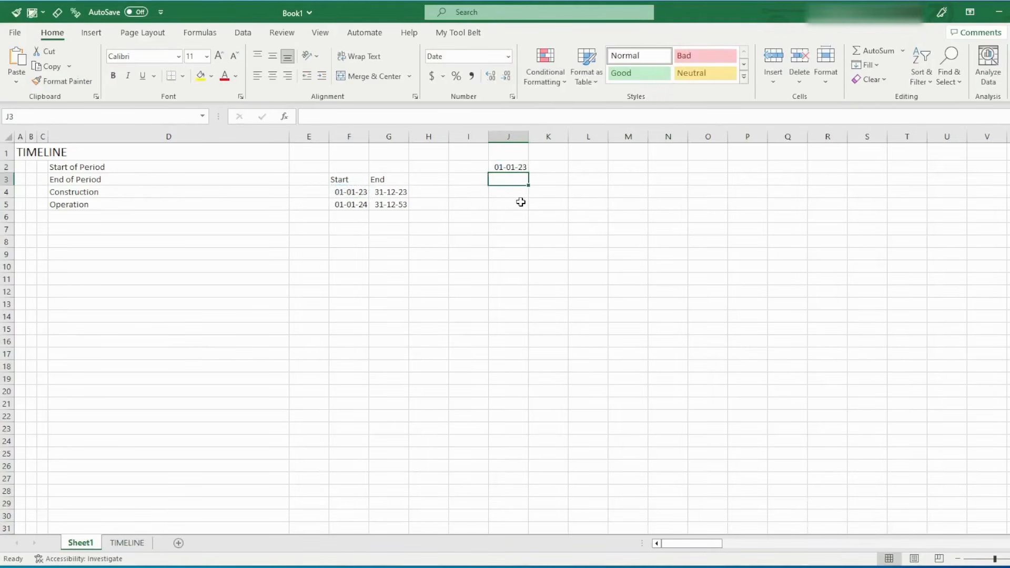
{"action": "left_click", "coordinate": [511, 167]}
{"action": "type", "text": "="}
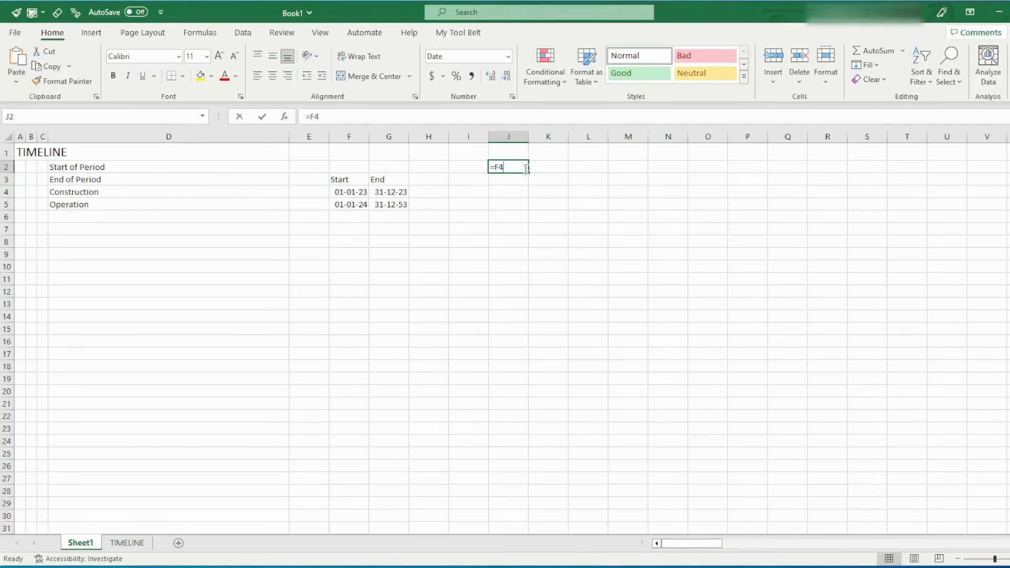
{"action": "left_click", "coordinate": [350, 191]}
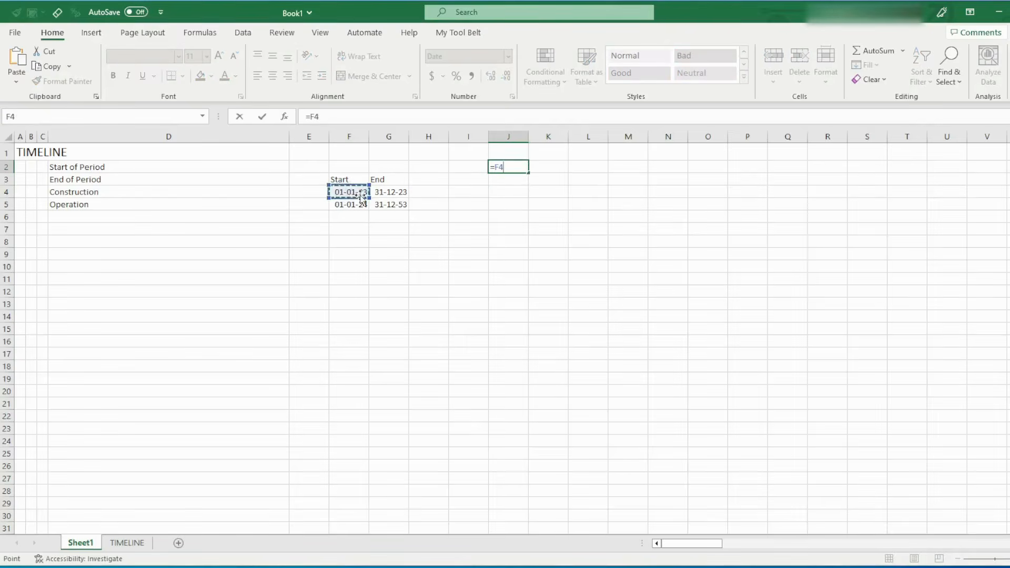
{"action": "key", "text": "Return"}
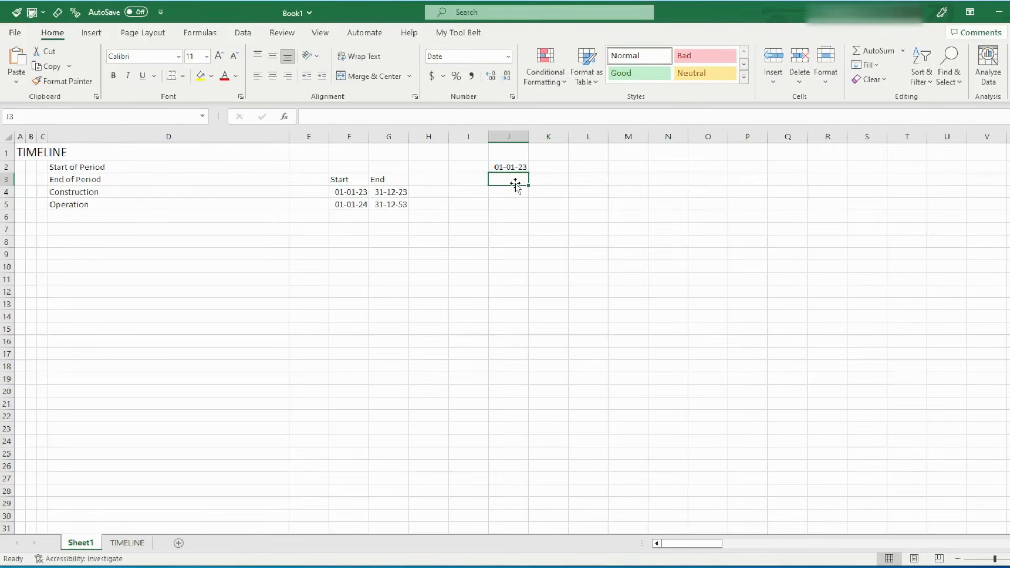
Calculate the first period's end date in J3 for a three-month period with =EOMONTH(J2,3-1)
{"action": "type", "text": "=eom"}
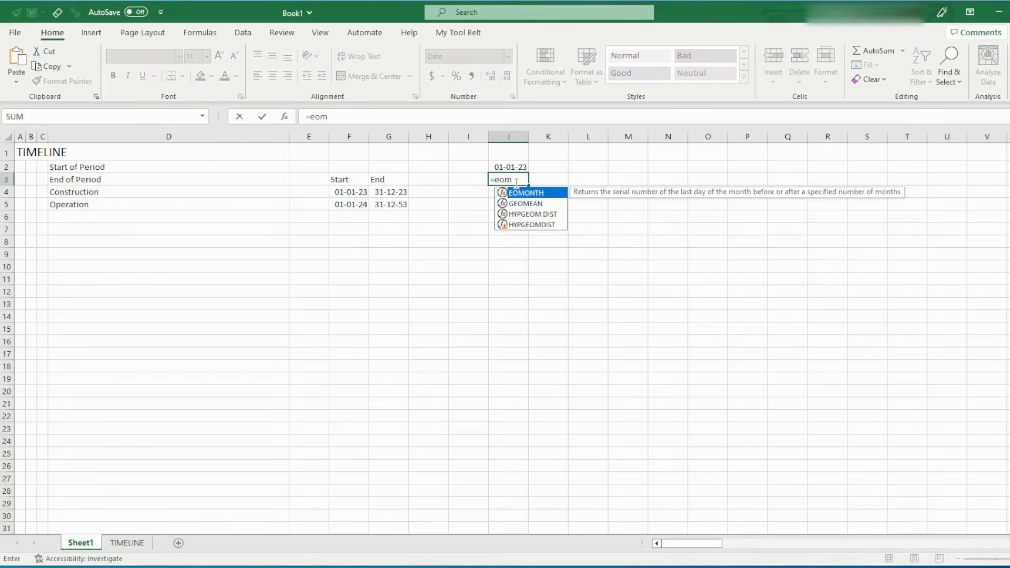
{"action": "key", "text": "Tab"}
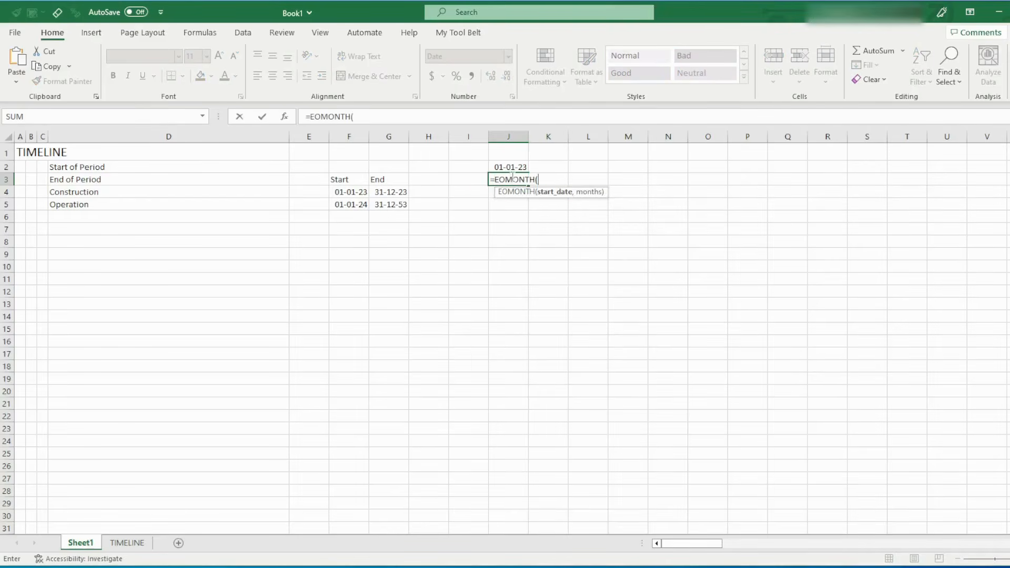
{"action": "left_click", "coordinate": [511, 168]}
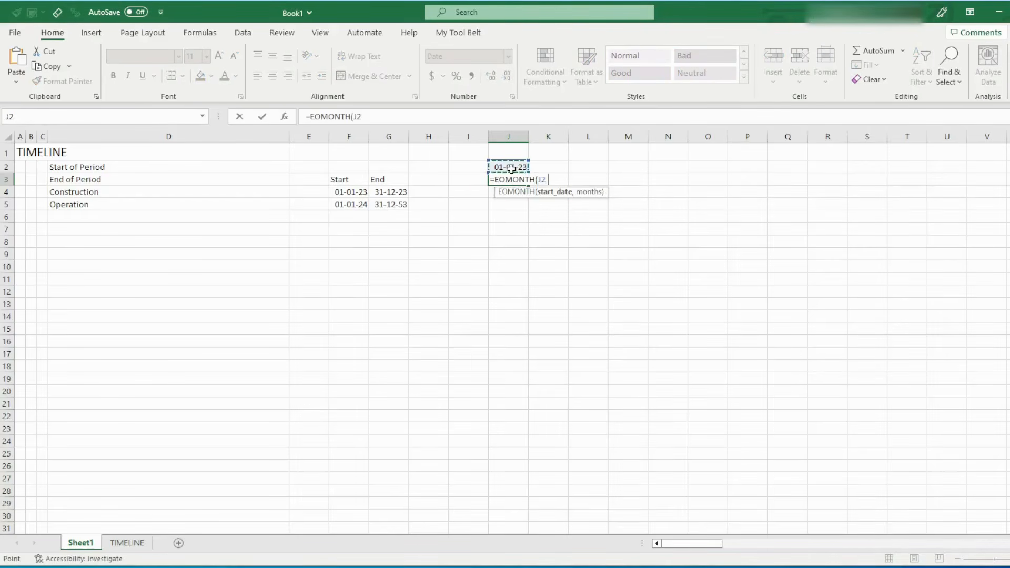
{"action": "type", "text": ",3-1)"}
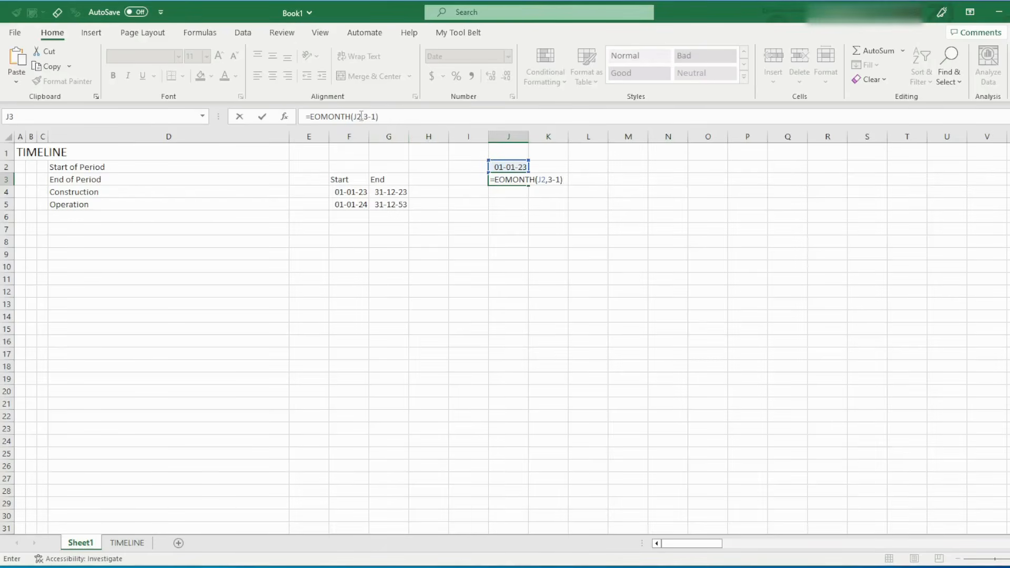
{"action": "left_click_drag", "start_coordinate": [363, 116], "coordinate": [377, 114]}
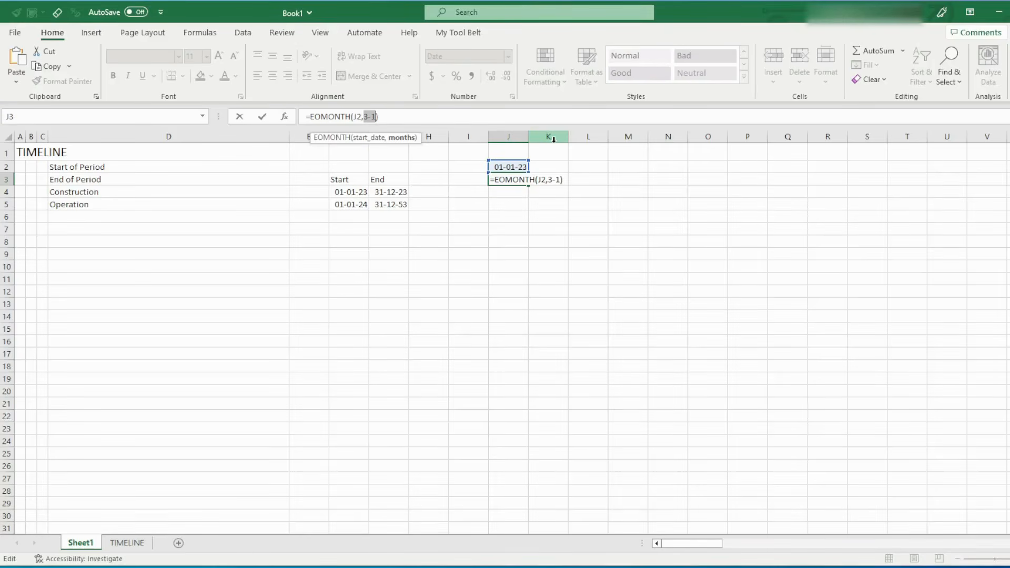
{"action": "key", "text": "Return"}
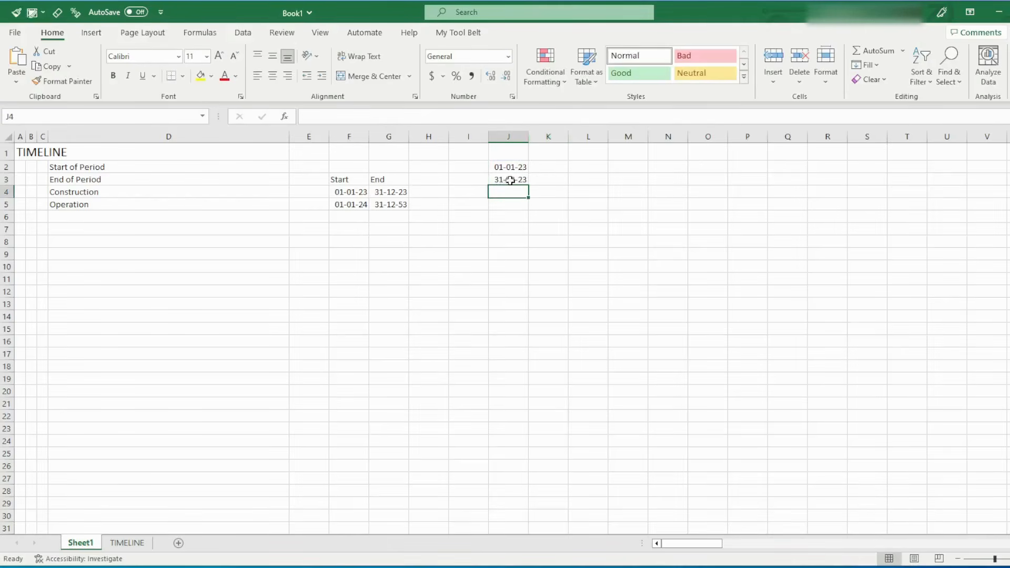
Add a period-length input by entering the label Quarter in D8 and the value 3 in F8
{"action": "left_click", "coordinate": [141, 243]}
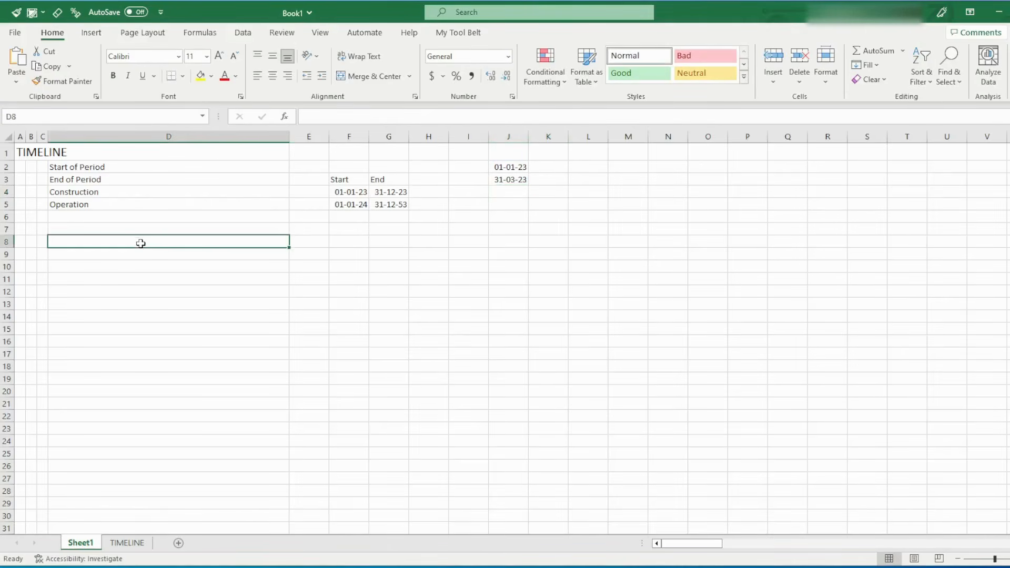
{"action": "type", "text": "Qu"}
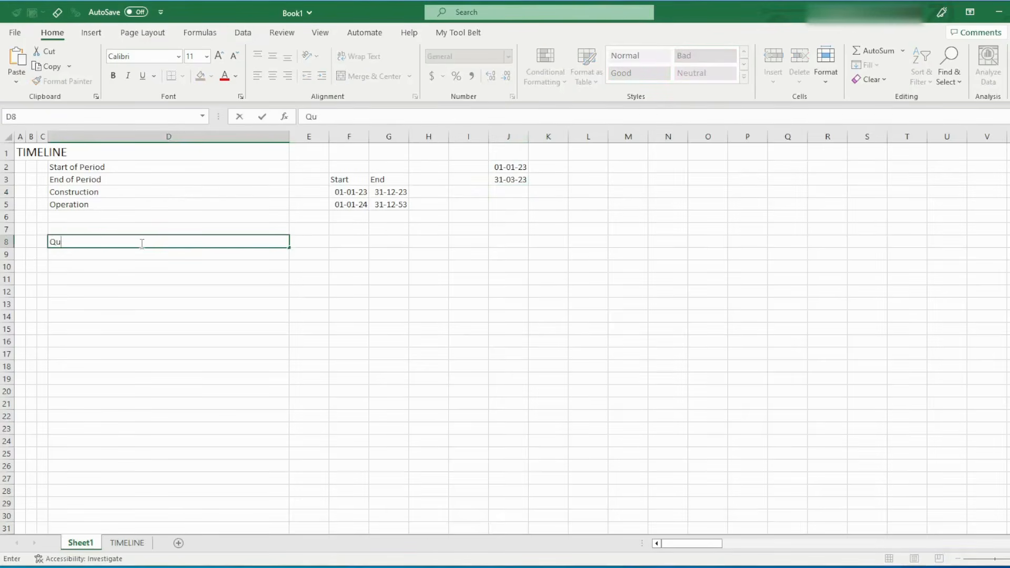
{"action": "type", "text": "ar"}
{"action": "key", "text": "BackSpace"}
{"action": "type", "text": "arter"}
{"action": "key", "text": "Tab"}
{"action": "key", "text": "Tab"}
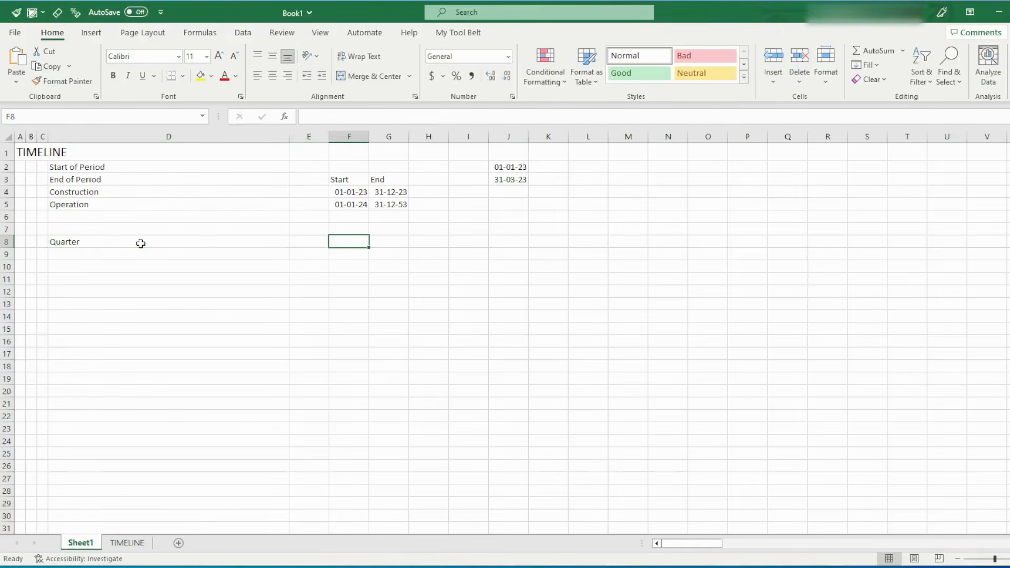
{"action": "type", "text": "3"}
{"action": "key", "text": "Return"}
{"action": "key", "text": "Up"}
Replace the hardcoded 3 months in the J3 end-date formula with a reference to the Quarter value in F8
{"action": "left_click", "coordinate": [508, 179]}
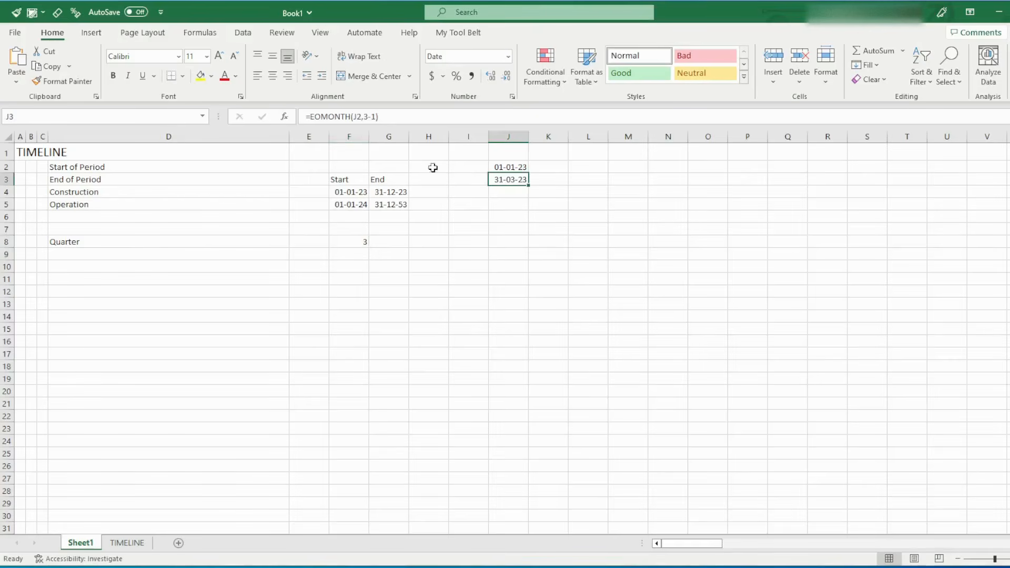
{"action": "left_click", "coordinate": [370, 116]}
{"action": "key", "text": "BackSpace"}
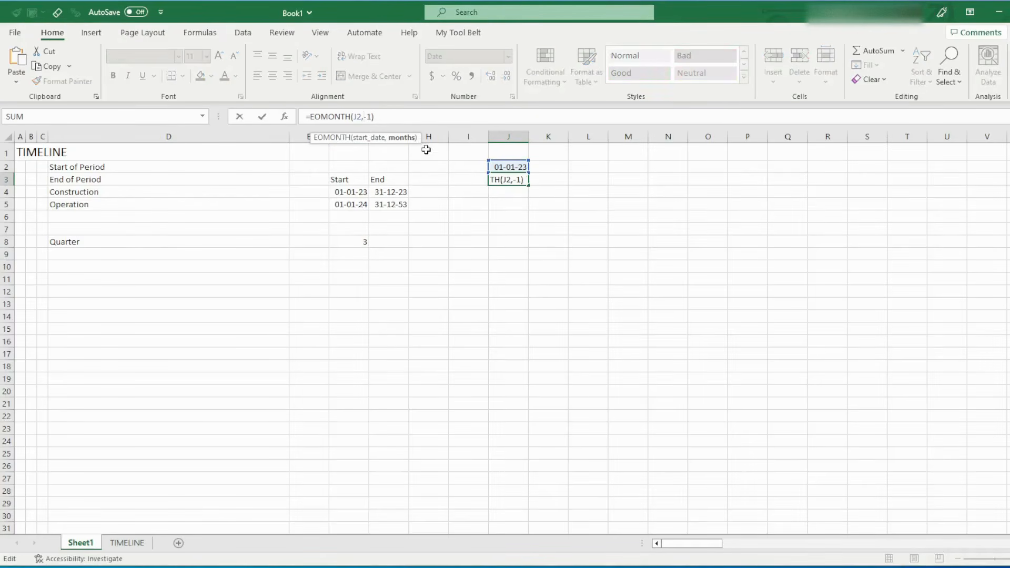
{"action": "left_click", "coordinate": [354, 242]}
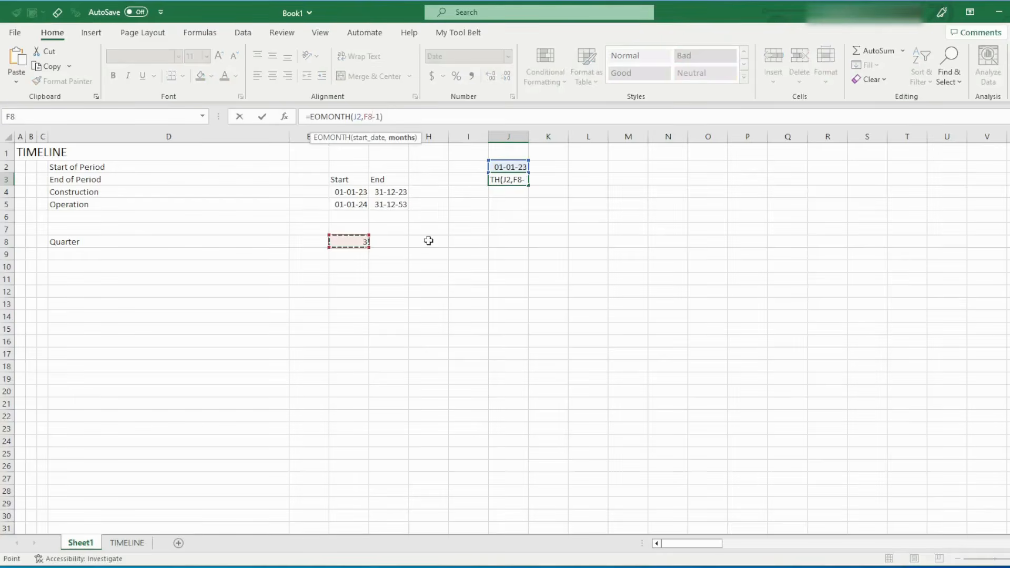
{"action": "key", "text": "Return"}
{"action": "left_click", "coordinate": [361, 242]}
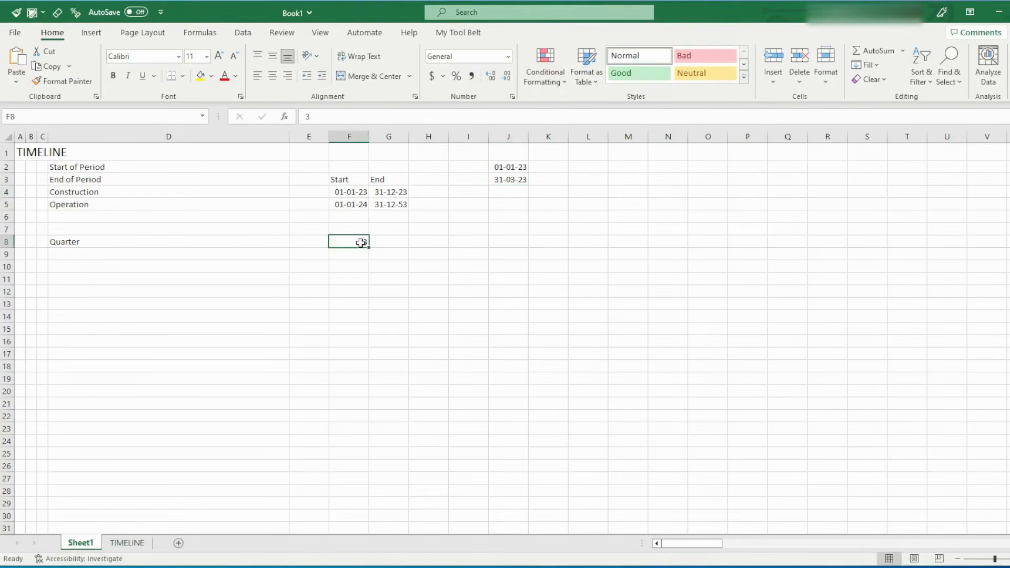
Make the F8 reference in J3 absolute so the formula reads =EOMONTH(J2,$F$8-1)
{"action": "left_click", "coordinate": [502, 179]}
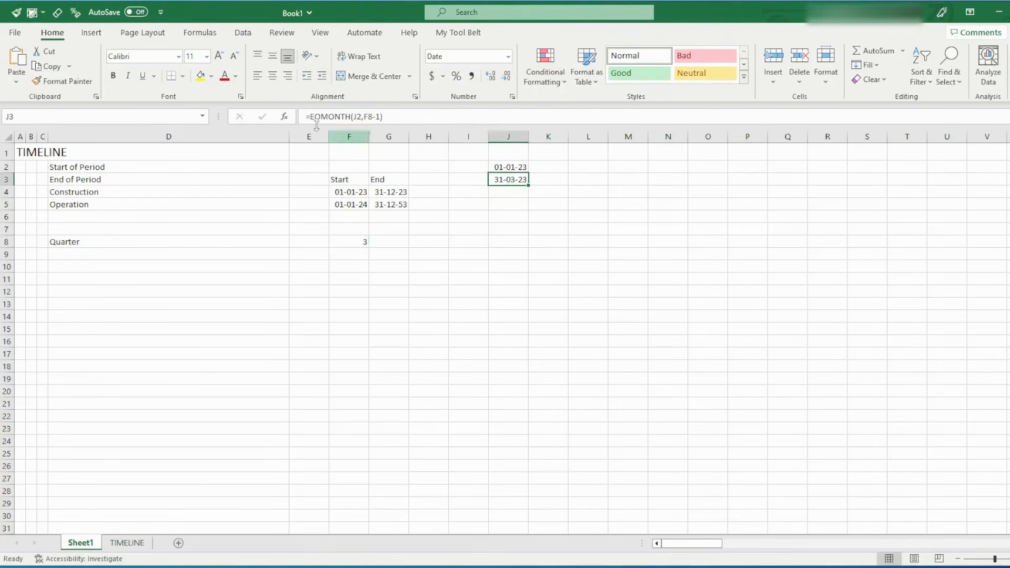
{"action": "left_click", "coordinate": [371, 117]}
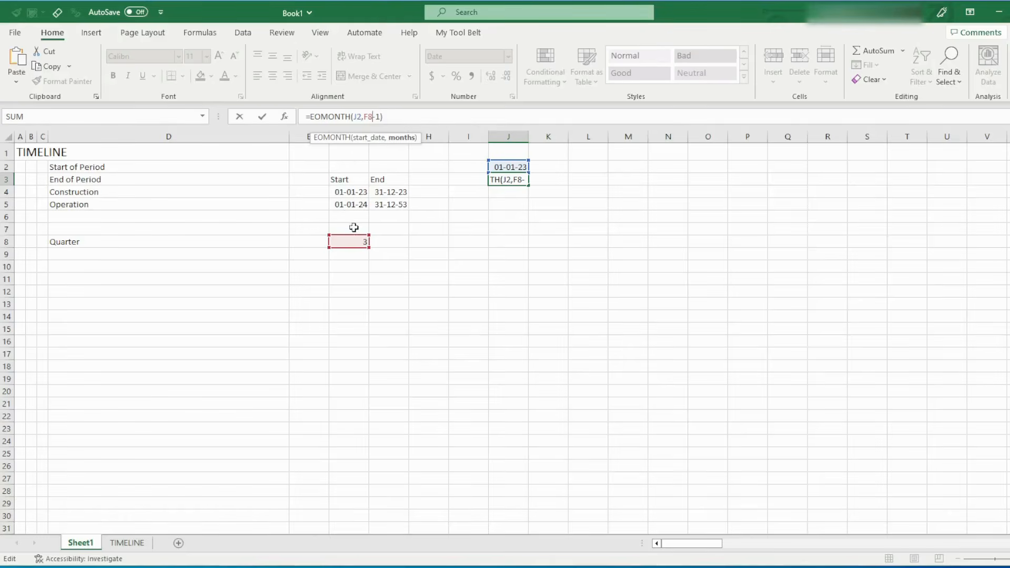
{"action": "key", "text": "F4"}
{"action": "key", "text": "Return"}
{"action": "key", "text": "Up"}
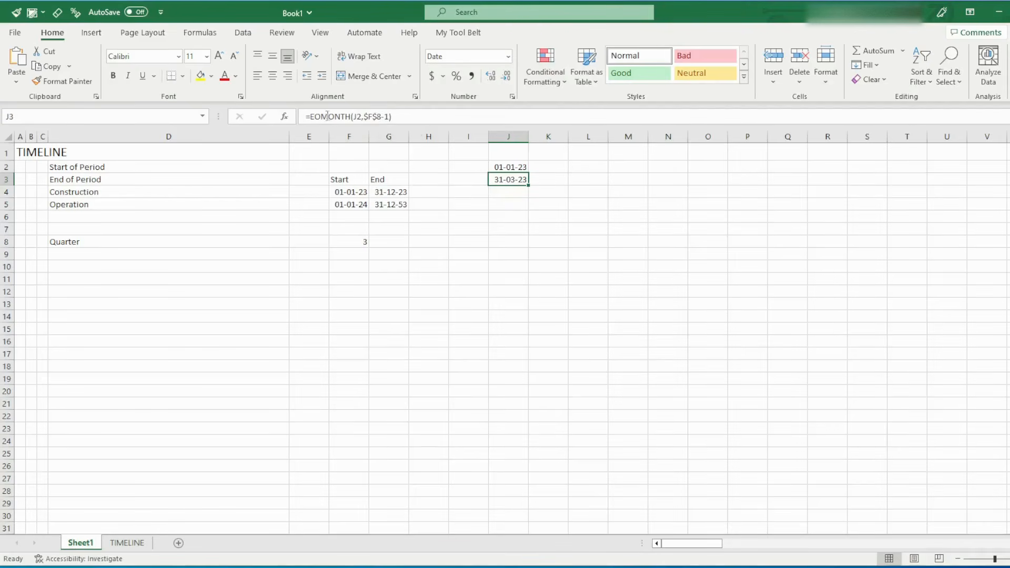
{"action": "left_click", "coordinate": [356, 116]}
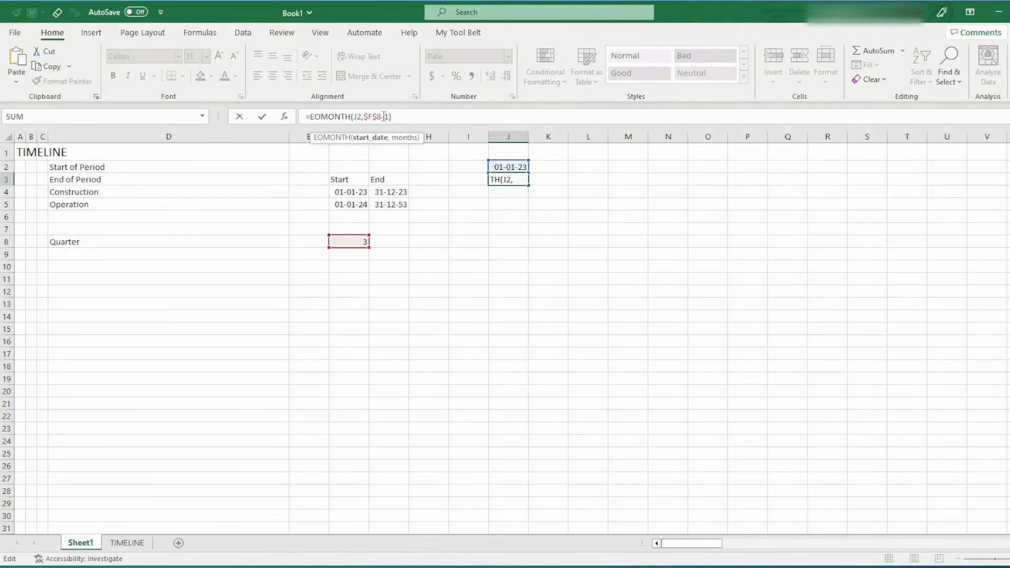
{"action": "key", "text": "Return"}
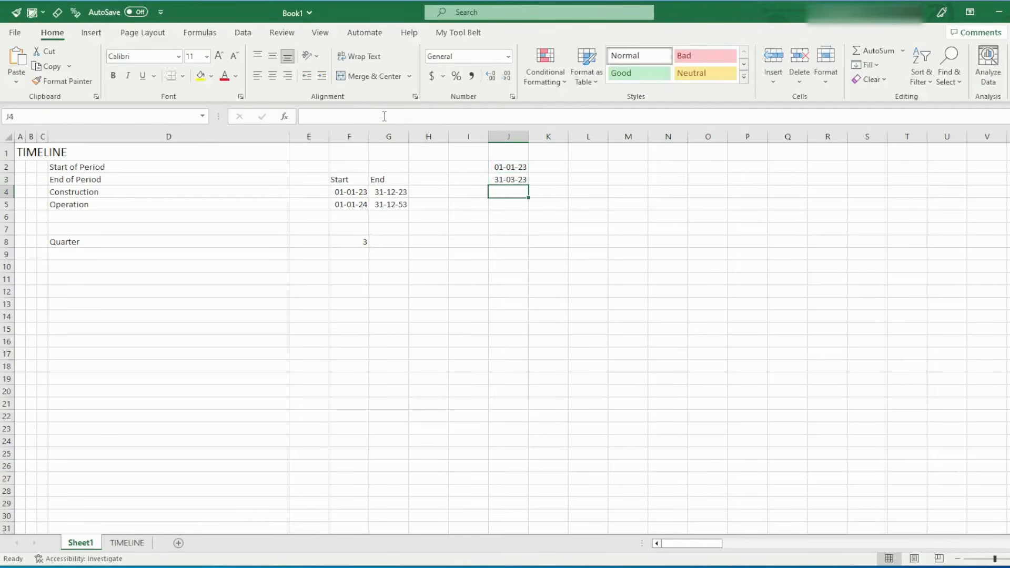
Set the second period's start date in K2 to the day after the previous period's end with =J3+1
{"action": "left_click", "coordinate": [548, 164]}
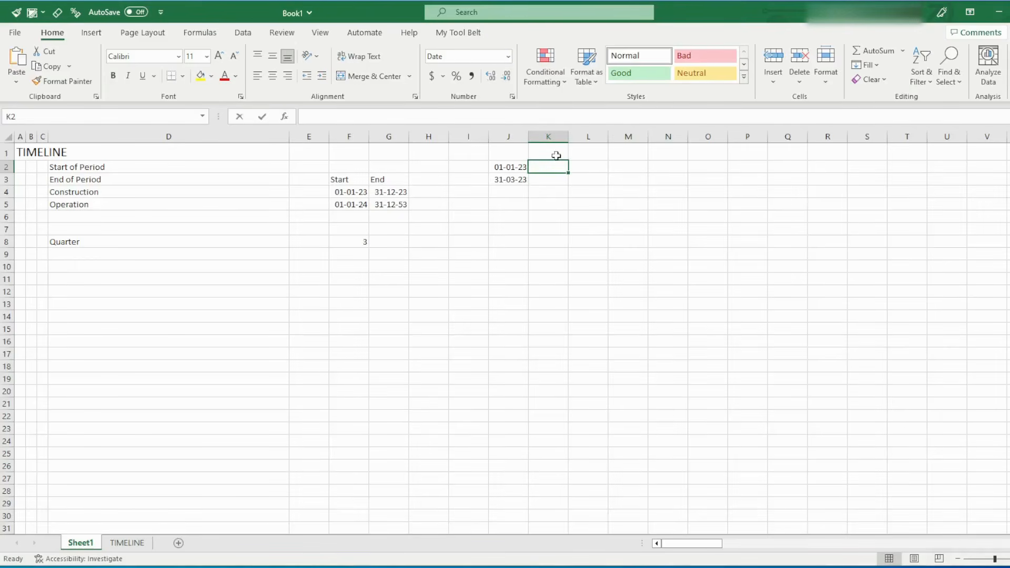
{"action": "type", "text": "="}
{"action": "key", "text": "Left"}
{"action": "key", "text": "Down"}
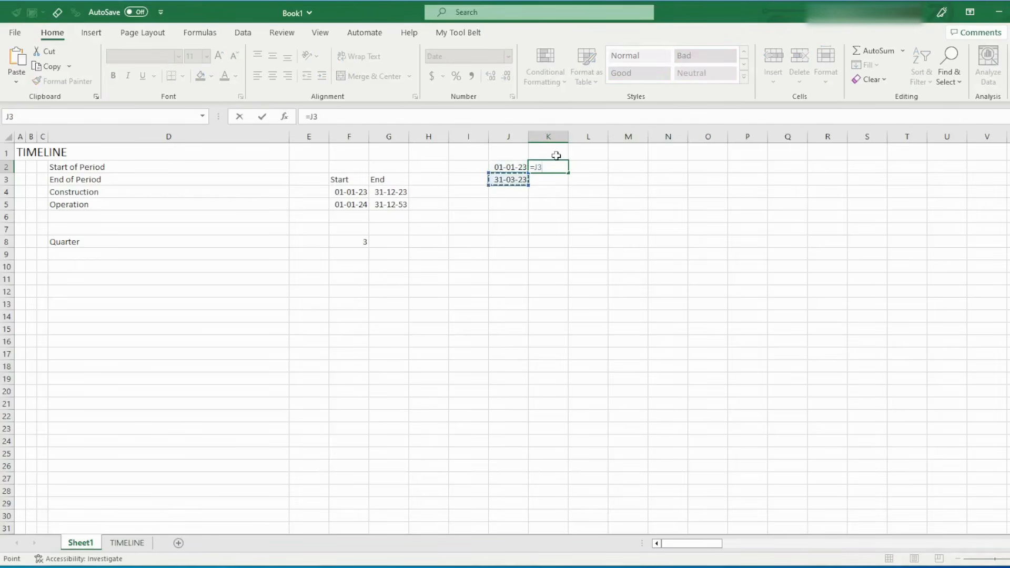
{"action": "type", "text": "+1"}
{"action": "key", "text": "ctrl+Return"}
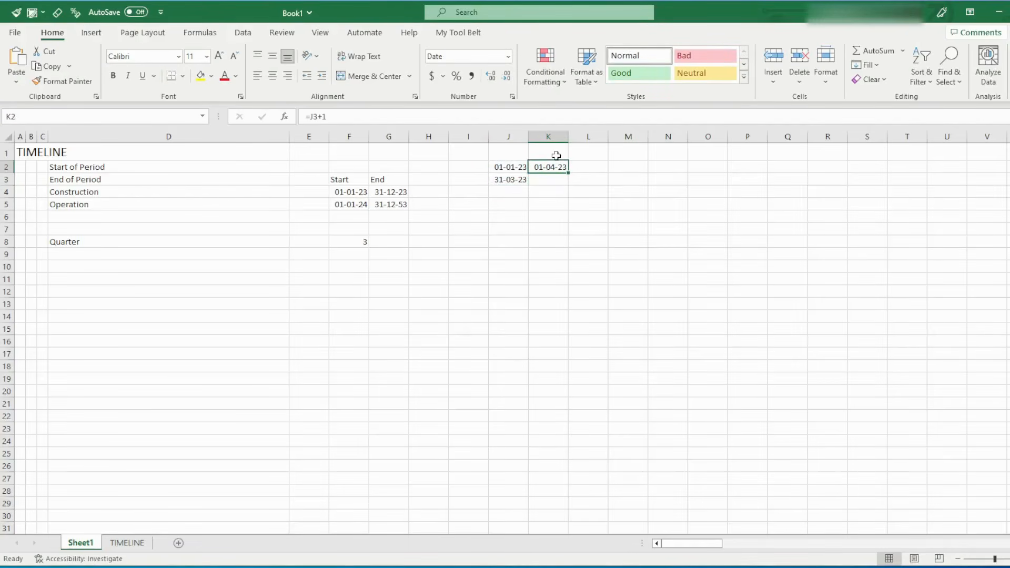
{"action": "left_click", "coordinate": [329, 116]}
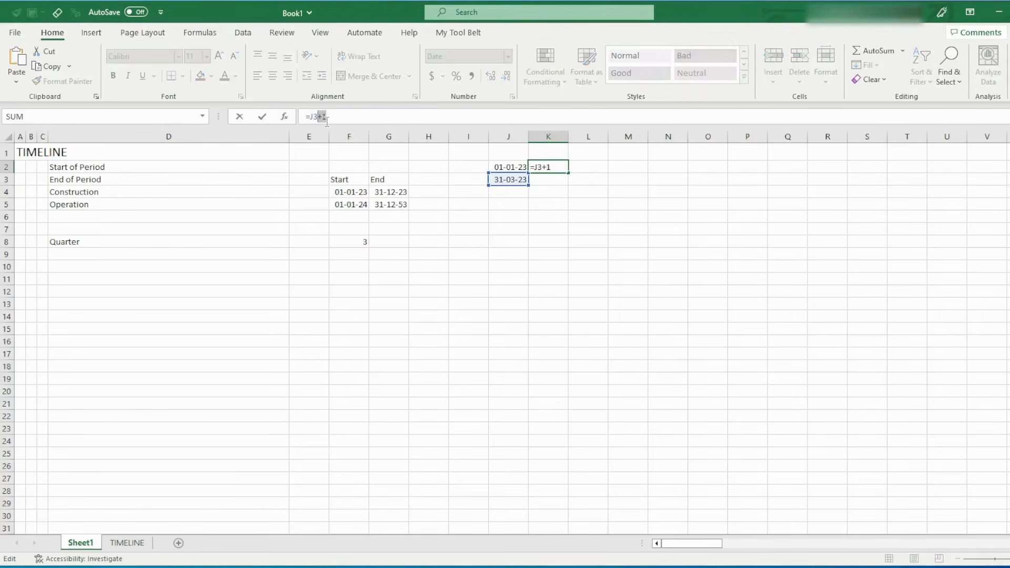
{"action": "key", "text": "Return"}
Copy the end-of-period formula from J3 to K3
{"action": "key", "text": "Left"}
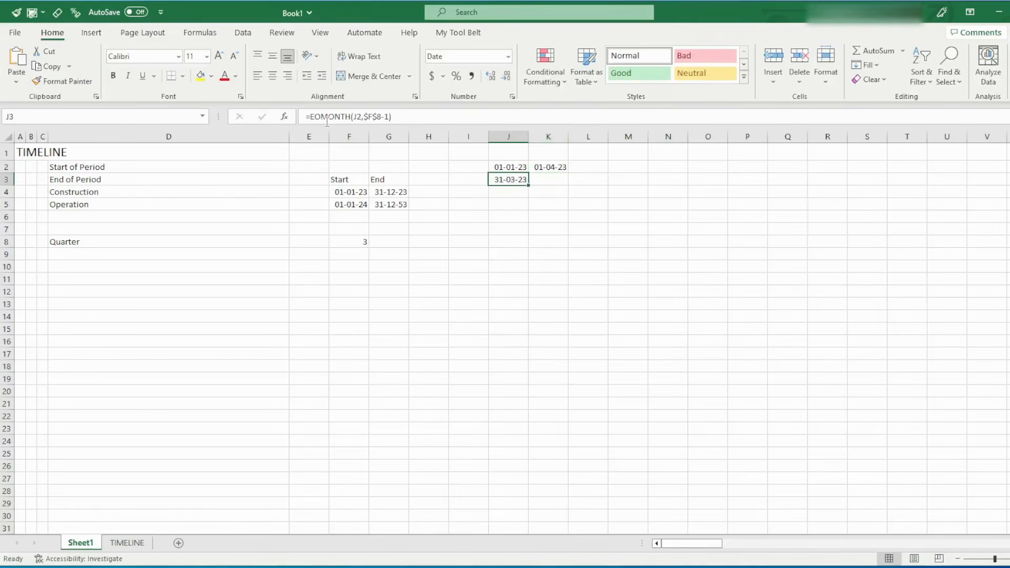
{"action": "key", "text": "ctrl+c"}
{"action": "key", "text": "Right"}
{"action": "key", "text": "ctrl+v"}
{"action": "key", "text": "Escape"}
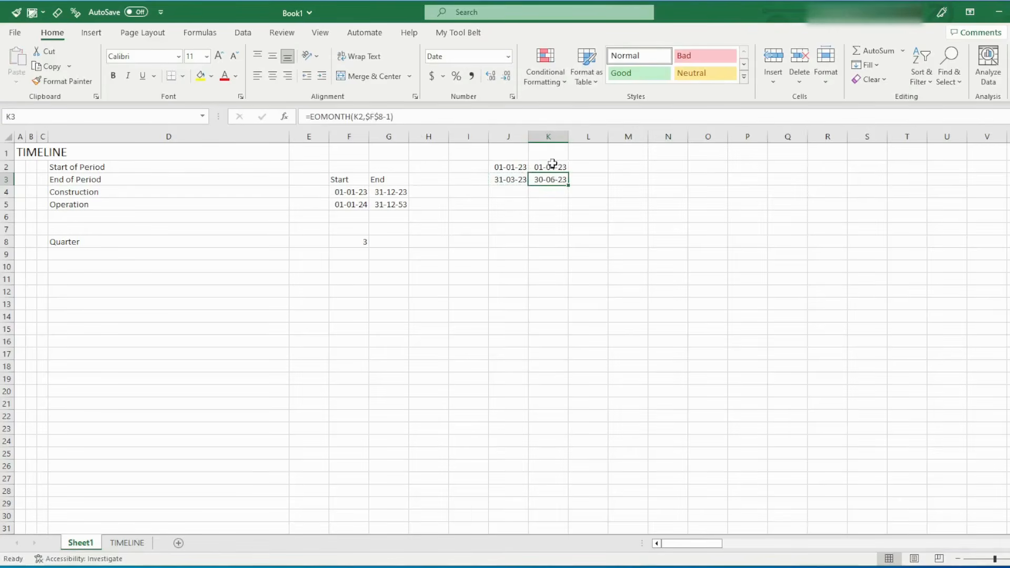
Copy the period start and end formulas in K2:K3 across the timeline through column R
{"action": "left_click_drag", "start_coordinate": [550, 166], "coordinate": [552, 179]}
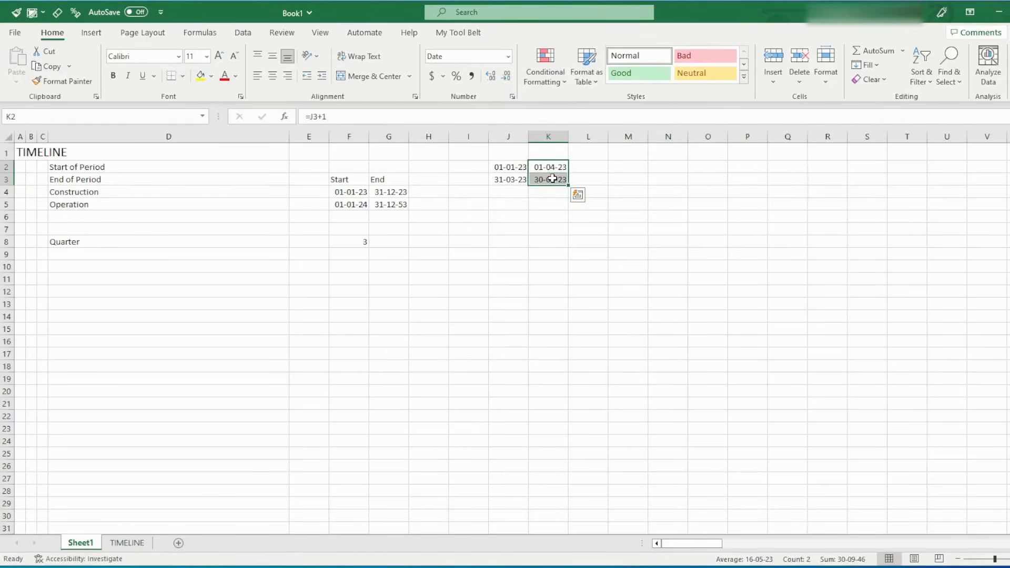
{"action": "key", "text": "ctrl+c"}
{"action": "key", "text": "shift+Right"}
{"action": "key", "text": "shift+Right"}
{"action": "key", "text": "shift+Right"}
{"action": "key", "text": "shift+Right"}
{"action": "key", "text": "shift+Right"}
{"action": "key", "text": "shift+Right"}
{"action": "key", "text": "shift+Right"}
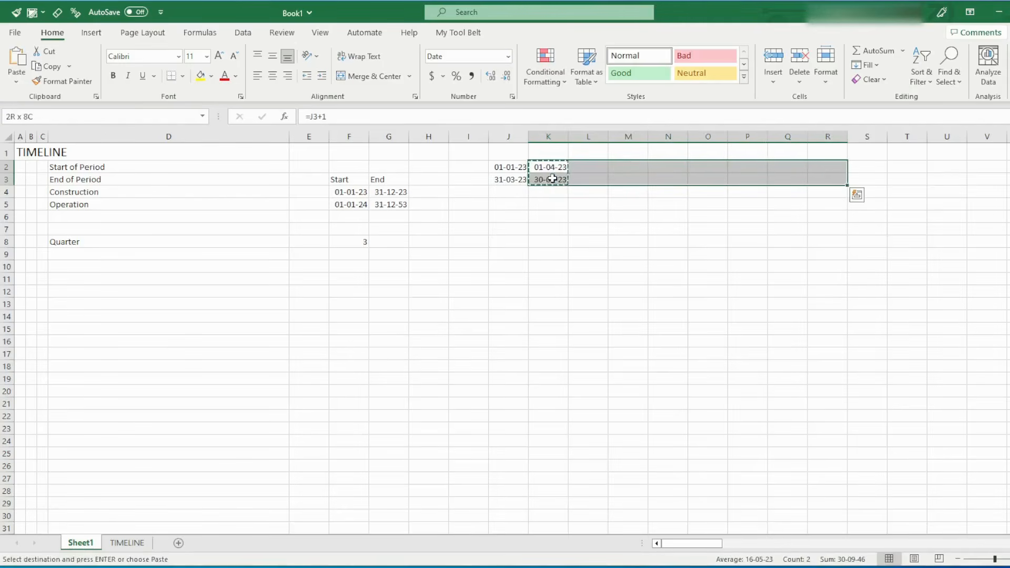
{"action": "key", "text": "Return"}
{"action": "key", "text": "Down"}
{"action": "key", "text": "Down"}
{"action": "key", "text": "Down"}
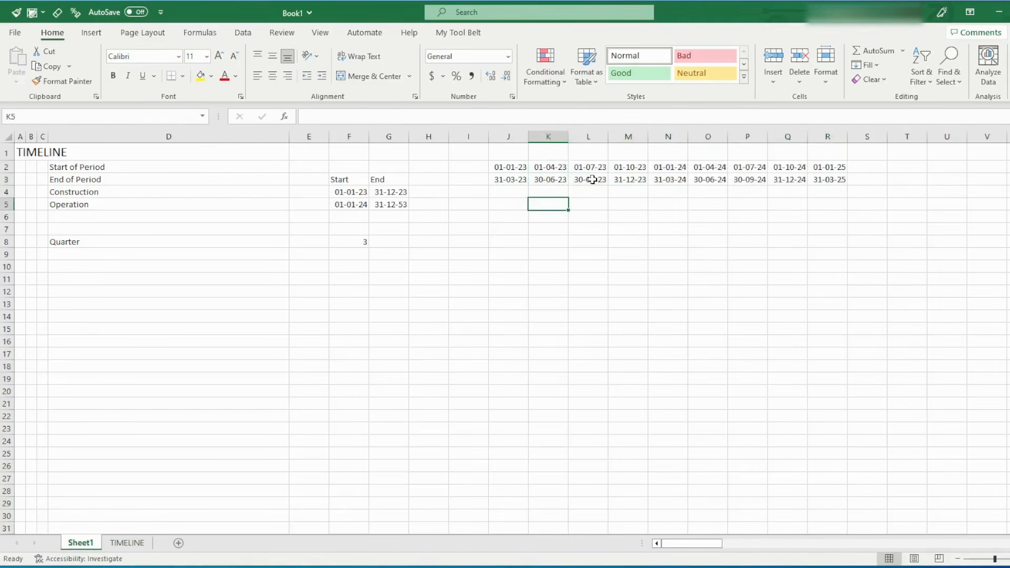
Review the quarterly start and end dates in J2:R3 and the Operation end date in G5
{"action": "left_click", "coordinate": [594, 179]}
{"action": "left_click", "coordinate": [629, 180]}
{"action": "left_click", "coordinate": [679, 180]}
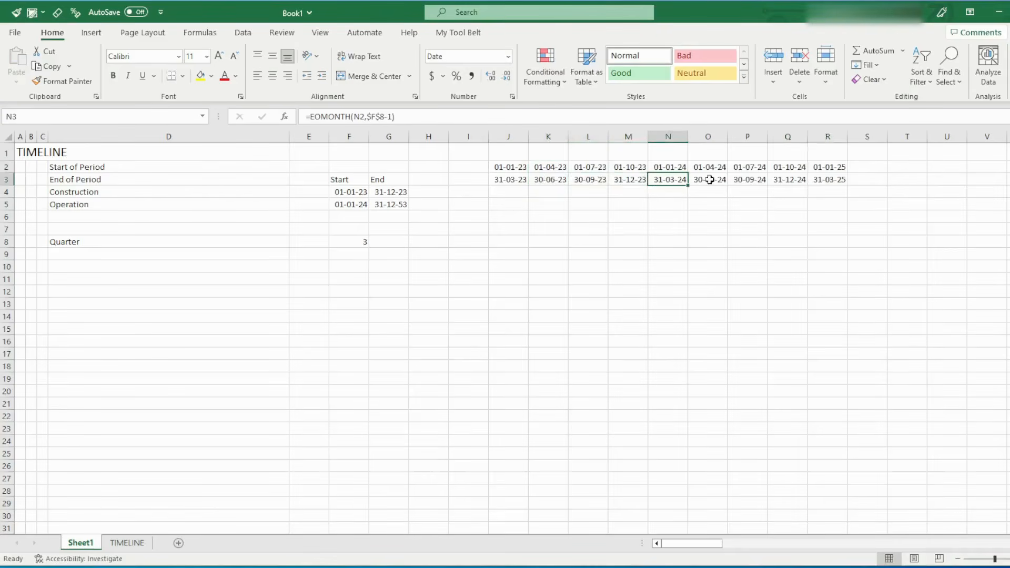
{"action": "left_click", "coordinate": [709, 179]}
{"action": "left_click", "coordinate": [743, 180]}
{"action": "left_click_drag", "start_coordinate": [522, 166], "coordinate": [827, 170]}
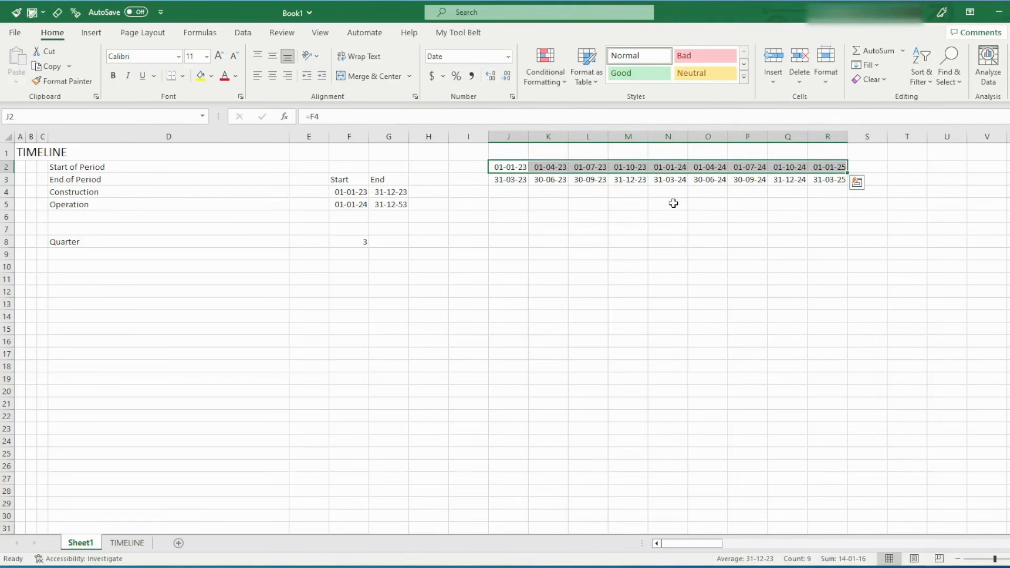
{"action": "left_click_drag", "start_coordinate": [509, 179], "coordinate": [830, 183]}
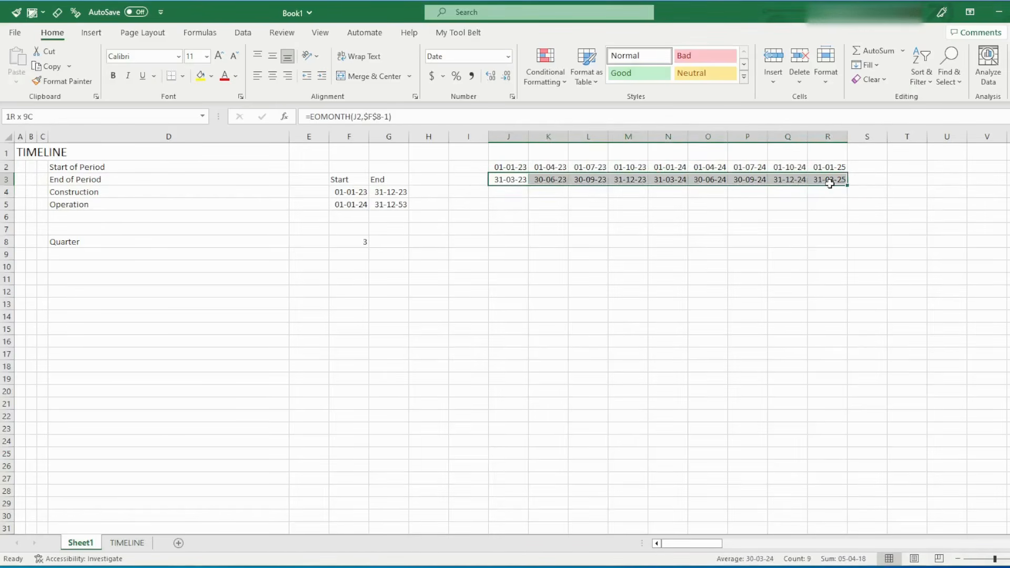
{"action": "left_click_drag", "start_coordinate": [501, 167], "coordinate": [548, 179]}
{"action": "mouse_move", "coordinate": [613, 167]}
{"action": "left_mouse_down"}
{"action": "mouse_move", "coordinate": [612, 181]}
{"action": "mouse_move", "coordinate": [598, 180]}
{"action": "mouse_move", "coordinate": [628, 181]}
{"action": "left_mouse_up"}
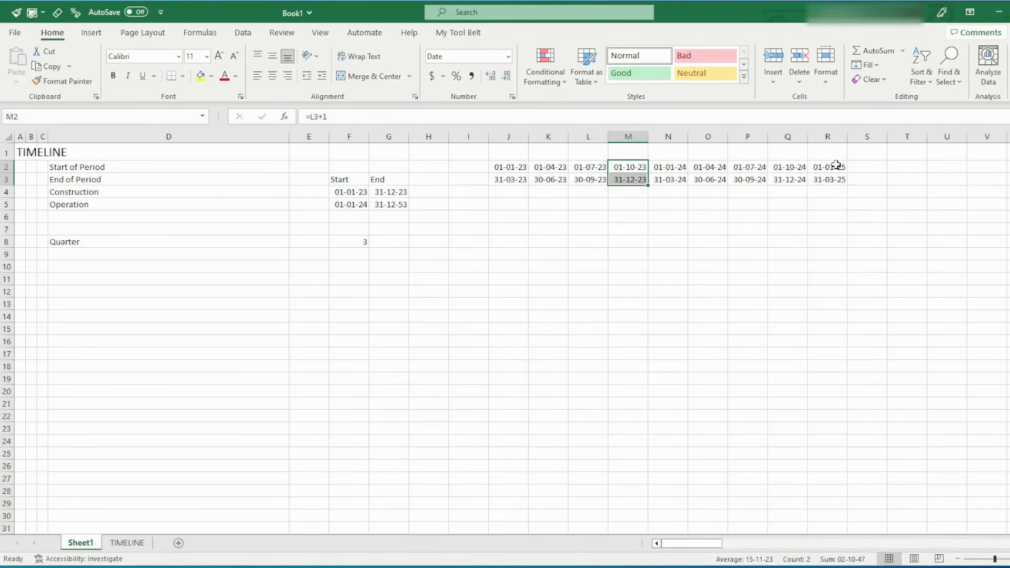
{"action": "left_click", "coordinate": [397, 207]}
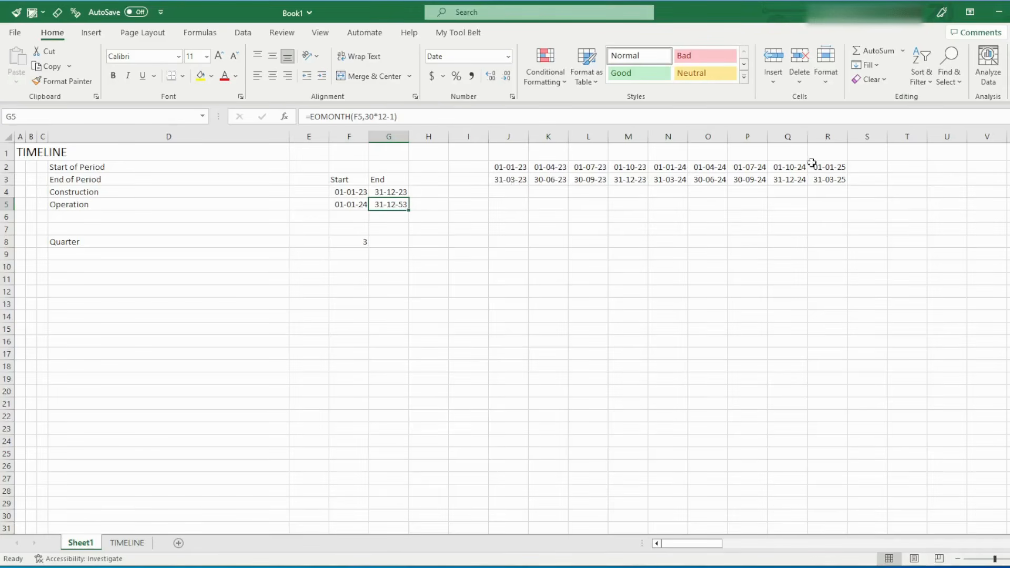
Copy the period start and end formulas in R2:R3 across the timeline through column EF
{"action": "left_click_drag", "start_coordinate": [822, 166], "coordinate": [825, 183]}
{"action": "key", "text": "ctrl+c"}
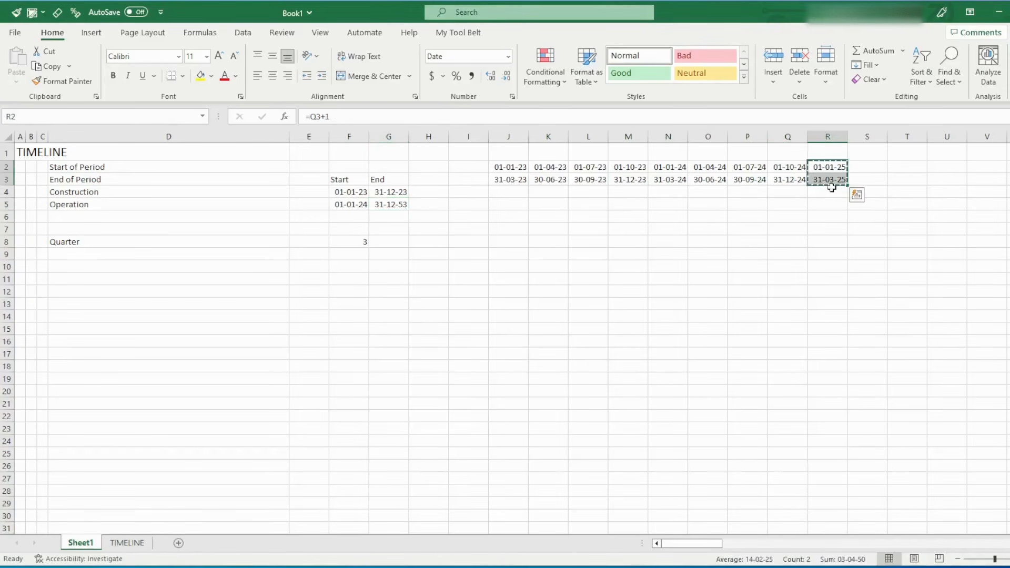
{"action": "key", "text": "shift+Right"}
{"action": "key", "text": "shift+Right"}
{"action": "key", "text": "shift+Right"}
{"action": "key", "text": "shift+Right"}
{"action": "key", "text": "shift+Right"}
{"action": "key", "text": "shift+Right"}
{"action": "key", "text": "shift+Right"}
{"action": "key", "text": "shift+Right"}
{"action": "key", "text": "shift+Right"}
{"action": "key", "text": "shift+Right"}
{"action": "key", "text": "shift+Right"}
{"action": "key", "text": "shift+Right"}
{"action": "key", "text": "shift+Right"}
{"action": "key", "text": "shift+Right"}
{"action": "key", "text": "shift+Right"}
{"action": "key", "text": "shift+Right"}
{"action": "key", "text": "shift+Right"}
{"action": "key", "text": "shift+Right"}
{"action": "key", "text": "shift+Right"}
{"action": "key", "text": "shift+Right"}
{"action": "key", "text": "shift+Right"}
{"action": "key", "text": "shift+Right"}
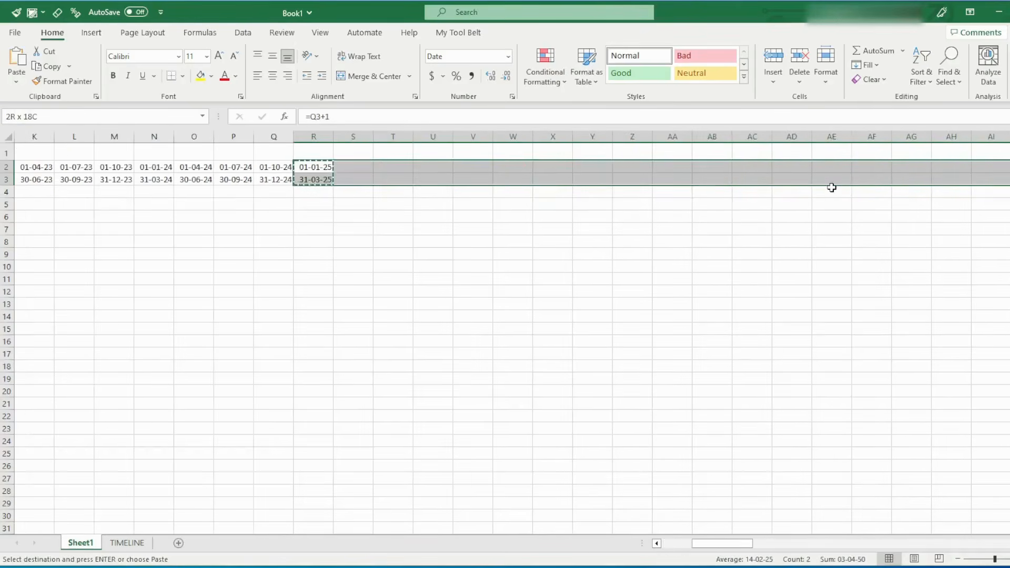
{"action": "key", "text": "shift+Right"}
{"action": "key", "text": "shift+Right"}
{"action": "key", "text": "shift+Right"}
{"action": "key", "text": "shift+Right"}
{"action": "key", "text": "shift+Right"}
{"action": "key", "text": "shift+Right"}
{"action": "key", "text": "shift+Right"}
{"action": "key", "text": "shift+Right"}
{"action": "key", "text": "shift+Right"}
{"action": "key", "text": "shift+Right"}
{"action": "key", "text": "shift+Right"}
{"action": "key", "text": "shift+Right"}
{"action": "key", "text": "shift+Right"}
{"action": "key", "text": "shift+Right"}
{"action": "key", "text": "shift+Right"}
{"action": "key", "text": "shift+Right"}
{"action": "key", "text": "shift+Right"}
{"action": "key", "text": "shift+Right"}
{"action": "key", "text": "shift+Right"}
{"action": "key", "text": "shift+Right"}
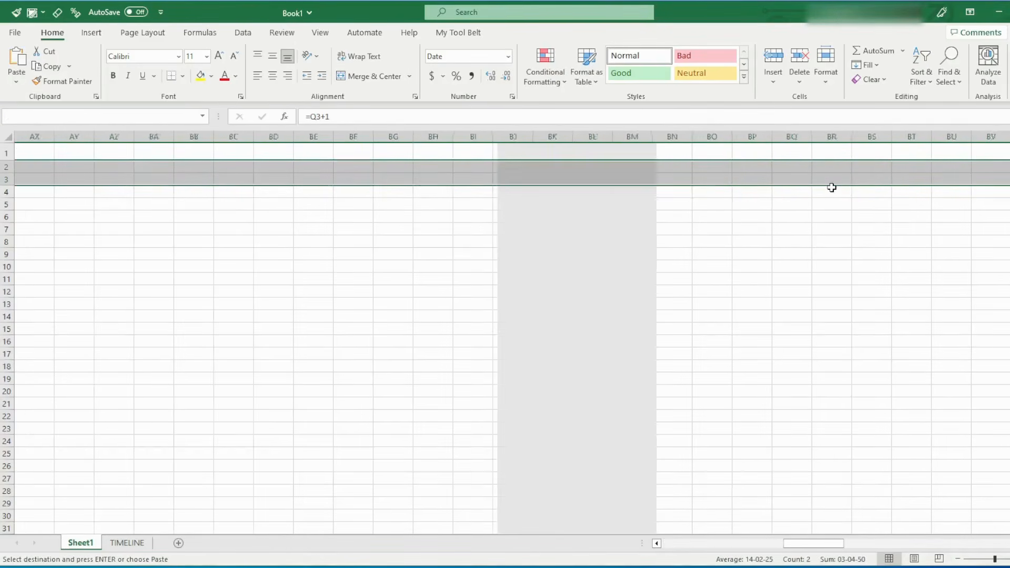
{"action": "key", "text": "shift+Right"}
{"action": "key", "text": "shift+Right"}
{"action": "key", "text": "shift+Right"}
{"action": "key", "text": "shift+Right"}
{"action": "key", "text": "shift+Right"}
{"action": "key", "text": "shift+Right"}
{"action": "key", "text": "shift+Right"}
{"action": "key", "text": "shift+Right"}
{"action": "key", "text": "shift+Right"}
{"action": "key", "text": "shift+Right"}
{"action": "key", "text": "shift+Right"}
{"action": "key", "text": "shift+Right"}
{"action": "key", "text": "shift+Right"}
{"action": "key", "text": "shift+Right"}
{"action": "key", "text": "shift+Right"}
{"action": "key", "text": "shift+Right"}
{"action": "key", "text": "shift+Right"}
{"action": "key", "text": "shift+Right"}
{"action": "key", "text": "shift+Right"}
{"action": "key", "text": "shift+Right"}
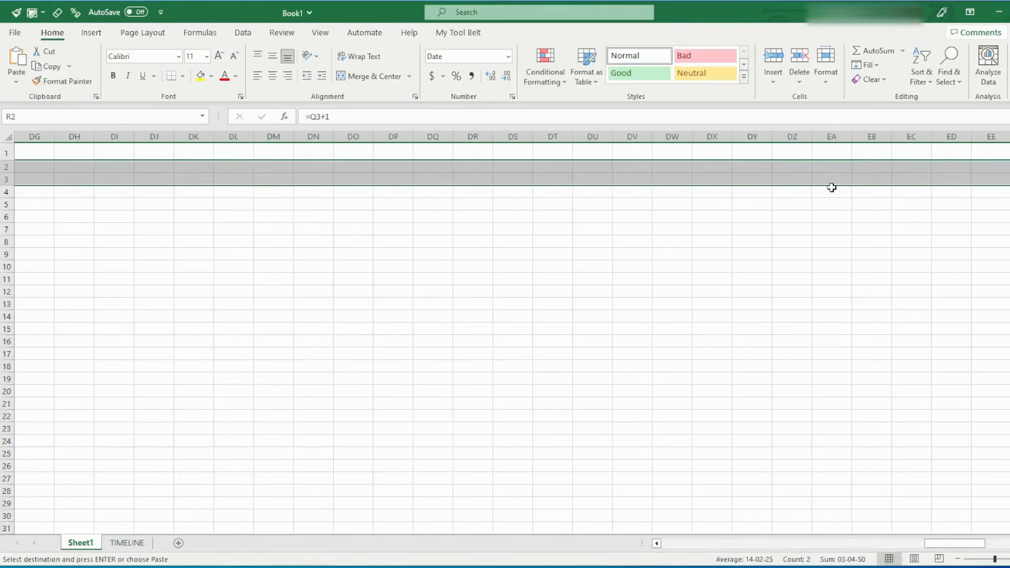
{"action": "key", "text": "Return"}
Extend the timeline by copying the period start and end formulas in EF2:EF3 through column FF
{"action": "key", "text": "ctrl+Right"}
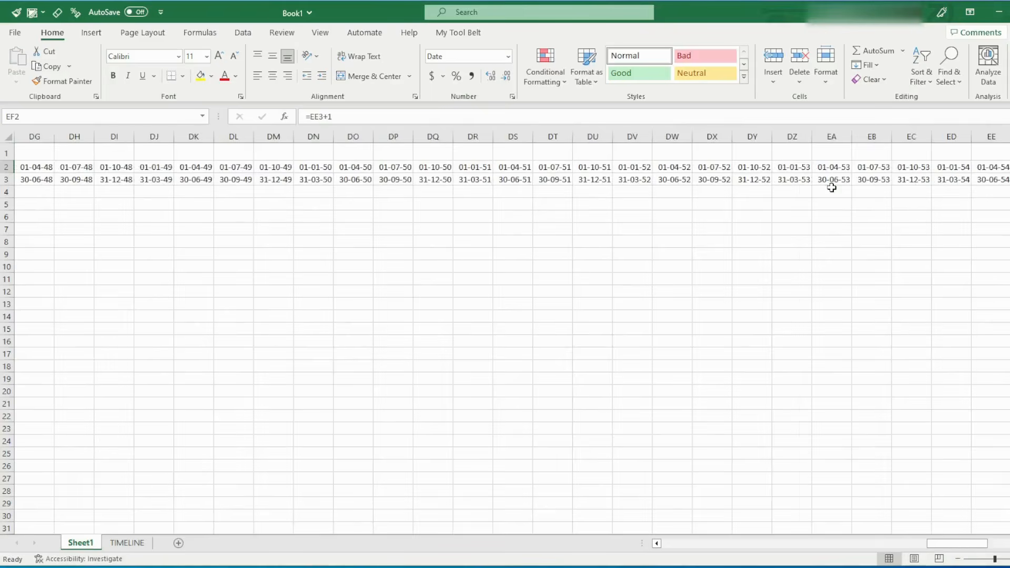
{"action": "key", "text": "shift+Down"}
{"action": "key", "text": "ctrl+c"}
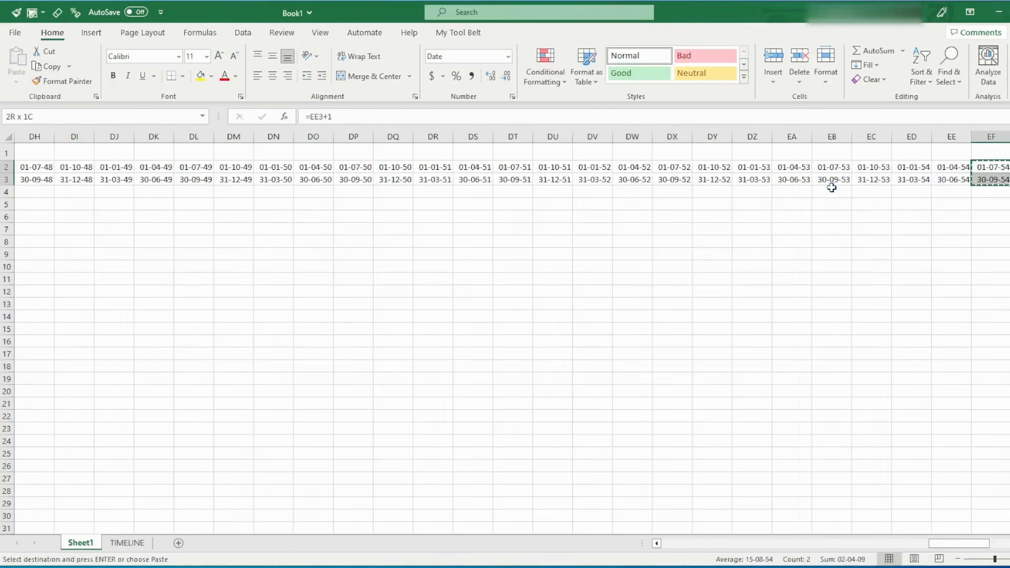
{"action": "key", "text": "shift+Right"}
{"action": "key", "text": "shift+Right"}
{"action": "key", "text": "shift+Right"}
{"action": "key", "text": "shift+Right"}
{"action": "key", "text": "shift+Right"}
{"action": "key", "text": "shift+Right"}
{"action": "key", "text": "shift+Right"}
{"action": "key", "text": "shift+Right"}
{"action": "key", "text": "shift+Right"}
{"action": "key", "text": "shift+Right"}
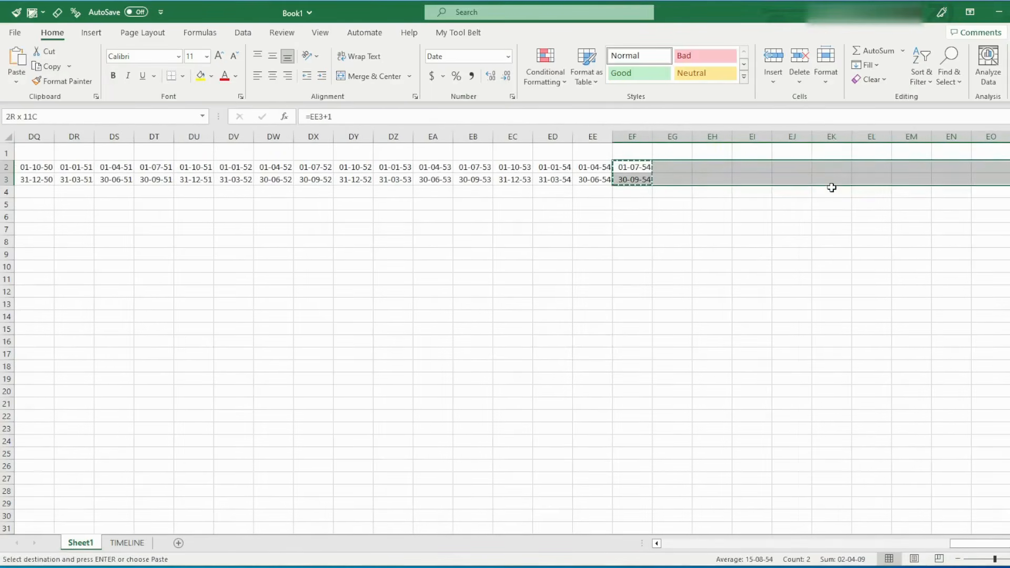
{"action": "key", "text": "shift+Right"}
{"action": "key", "text": "shift+Right"}
{"action": "key", "text": "shift+Right"}
{"action": "key", "text": "shift+Right"}
{"action": "key", "text": "shift+Right"}
{"action": "key", "text": "shift+Right"}
{"action": "key", "text": "shift+Right"}
{"action": "key", "text": "shift+Right"}
{"action": "key", "text": "shift+Right"}
{"action": "key", "text": "shift+Right"}
{"action": "key", "text": "shift+Right"}
{"action": "key", "text": "shift+Right"}
{"action": "key", "text": "shift+Right"}
{"action": "key", "text": "shift+Right"}
{"action": "key", "text": "shift+Right"}
{"action": "key", "text": "shift+Right"}
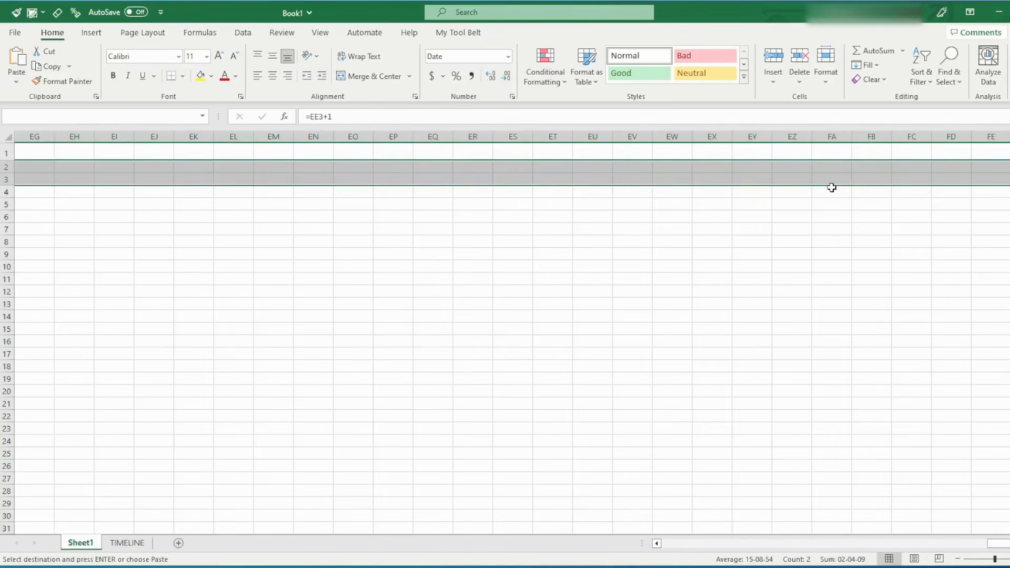
{"action": "key", "text": "Return"}
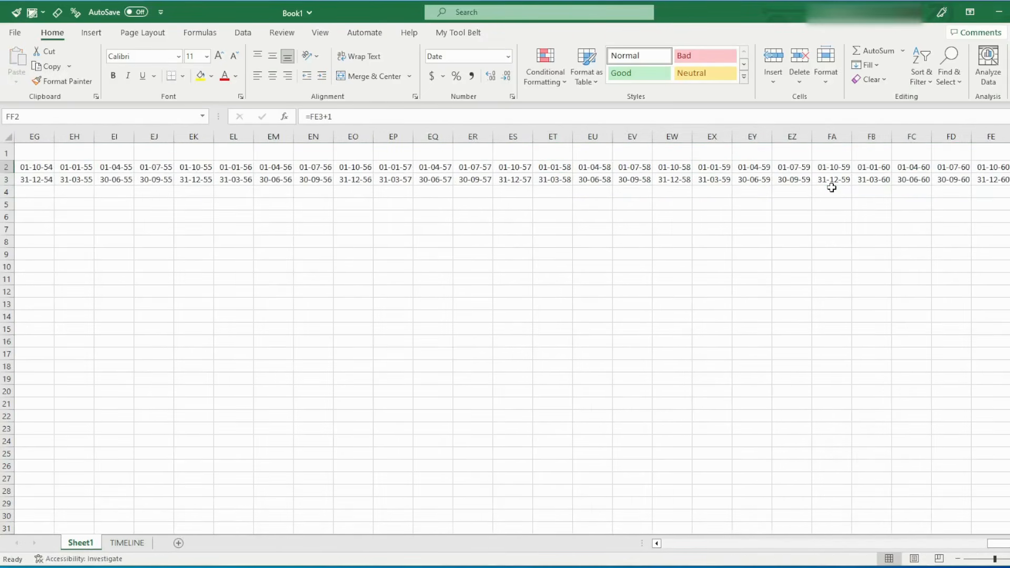
Clear the surplus period's start and end formulas in FF2:FF3
{"action": "key", "text": "shift+Left"}
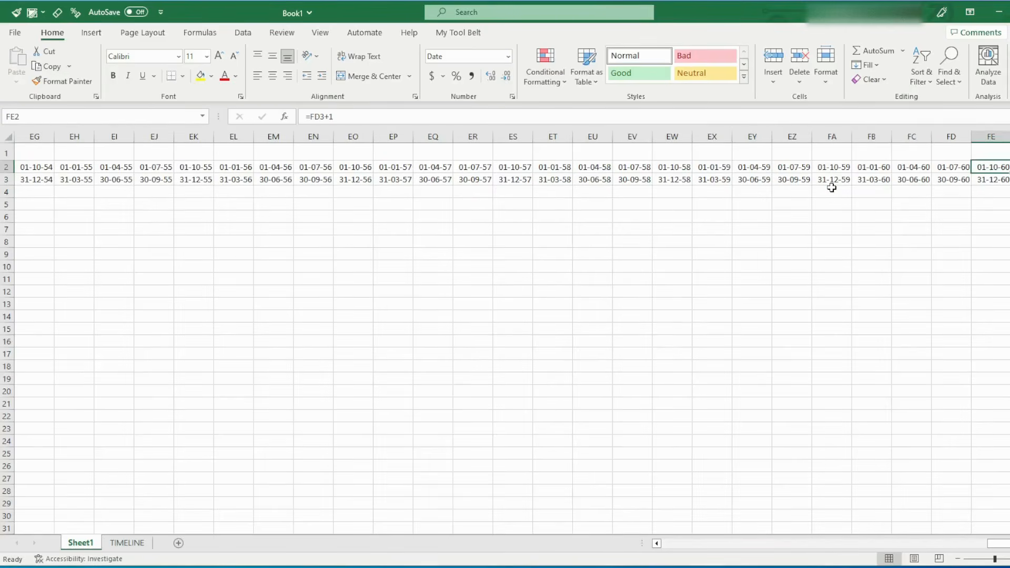
{"action": "key", "text": "shift+Right"}
{"action": "key", "text": "shift+Down"}
{"action": "key", "text": "shift+Left"}
{"action": "key", "text": "shift+Left"}
{"action": "key", "text": "shift+Left"}
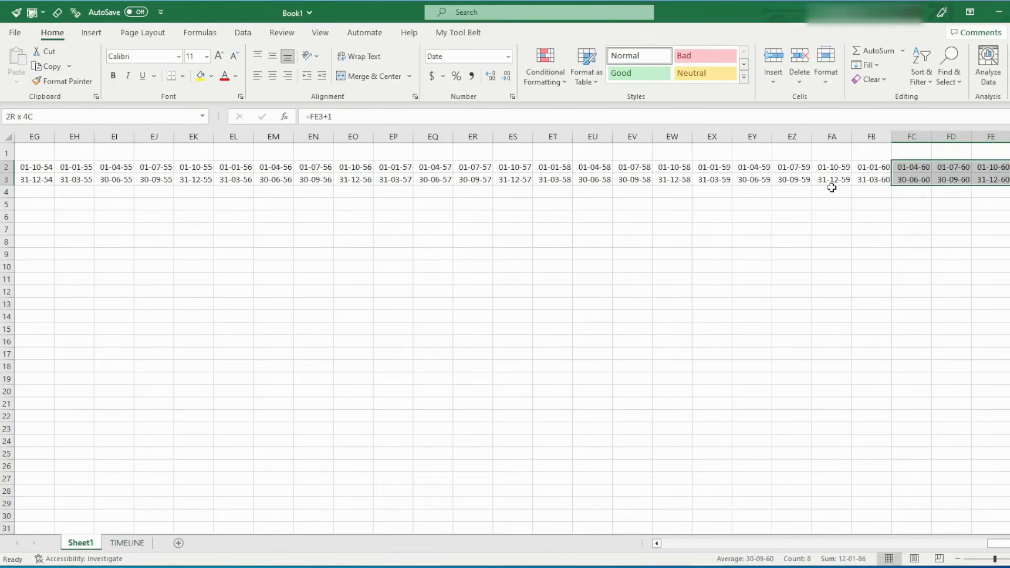
{"action": "key", "text": "shift+Left"}
{"action": "key", "text": "shift+Right"}
{"action": "key", "text": "shift+Right"}
{"action": "key", "text": "shift+Right"}
{"action": "key", "text": "shift+Right"}
{"action": "key", "text": "Delete"}
{"action": "key", "text": "shift+Up"}
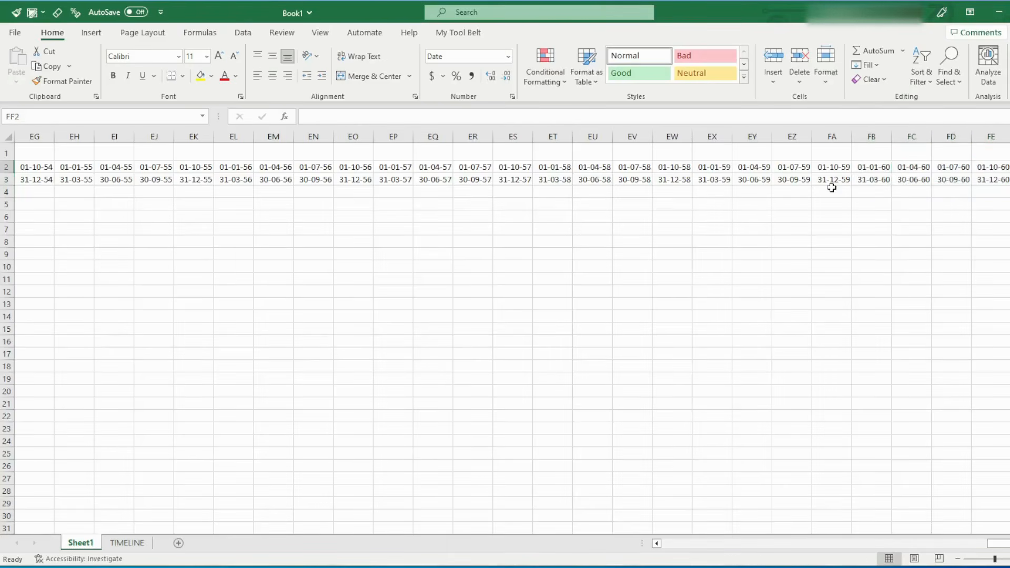
Check where the start-of-period row begins and ends, from its label in row 2 to the last period in column FE
{"action": "key", "text": "Left"}
{"action": "key", "text": "Left"}
{"action": "key", "text": "Left"}
{"action": "key", "text": "Right"}
{"action": "key", "text": "Right"}
{"action": "key", "text": "Right"}
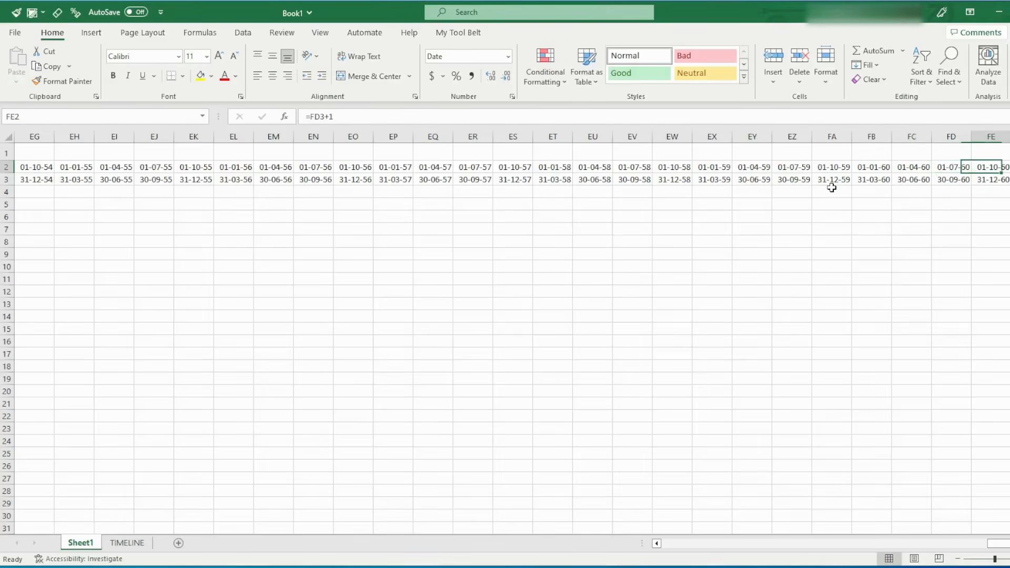
{"action": "key", "text": "Left"}
{"action": "key", "text": "Home"}
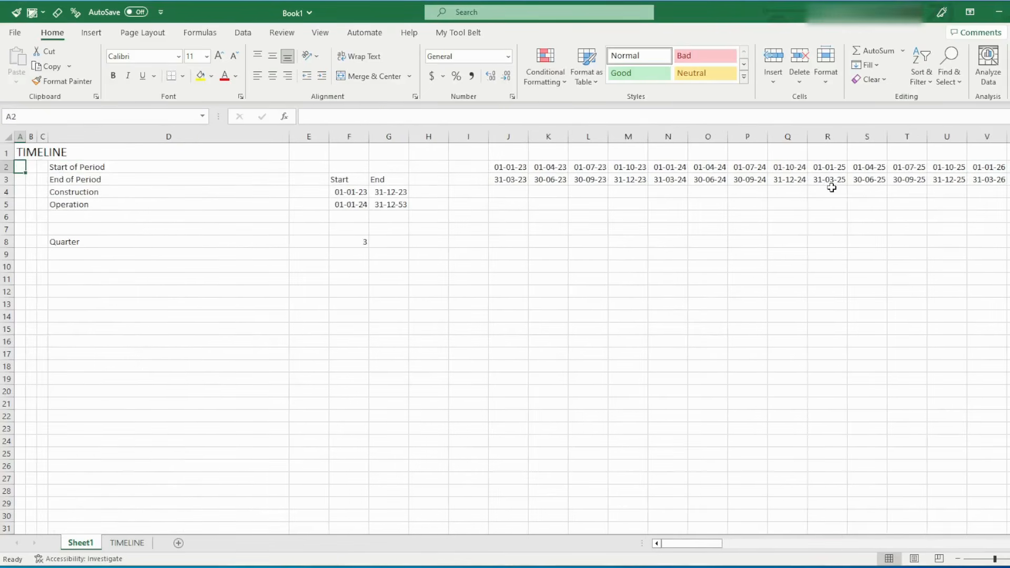
{"action": "key", "text": "ctrl+Right"}
{"action": "key", "text": "ctrl+Right"}
{"action": "key", "text": "ctrl+Right"}
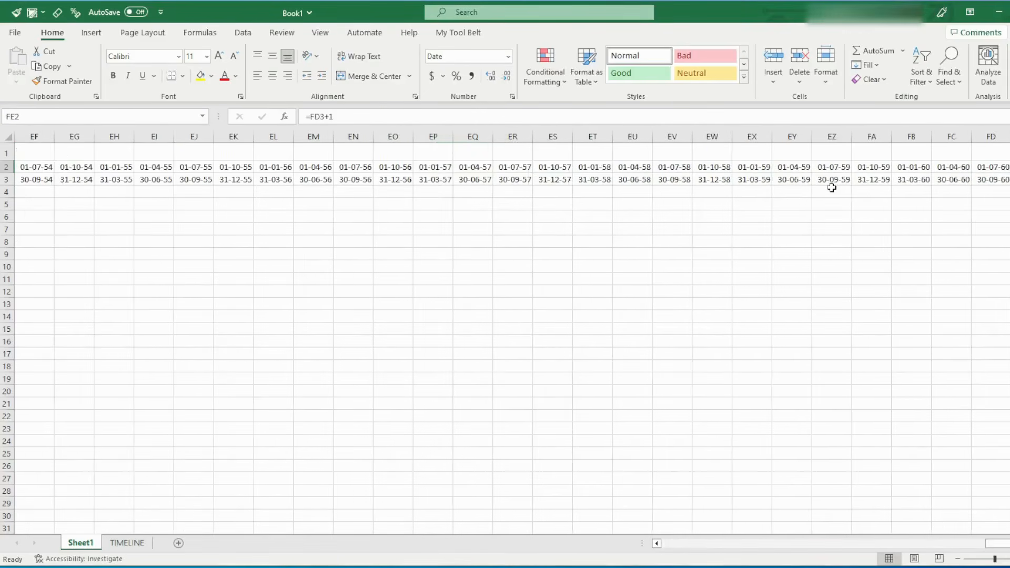
{"action": "key", "text": "Right"}
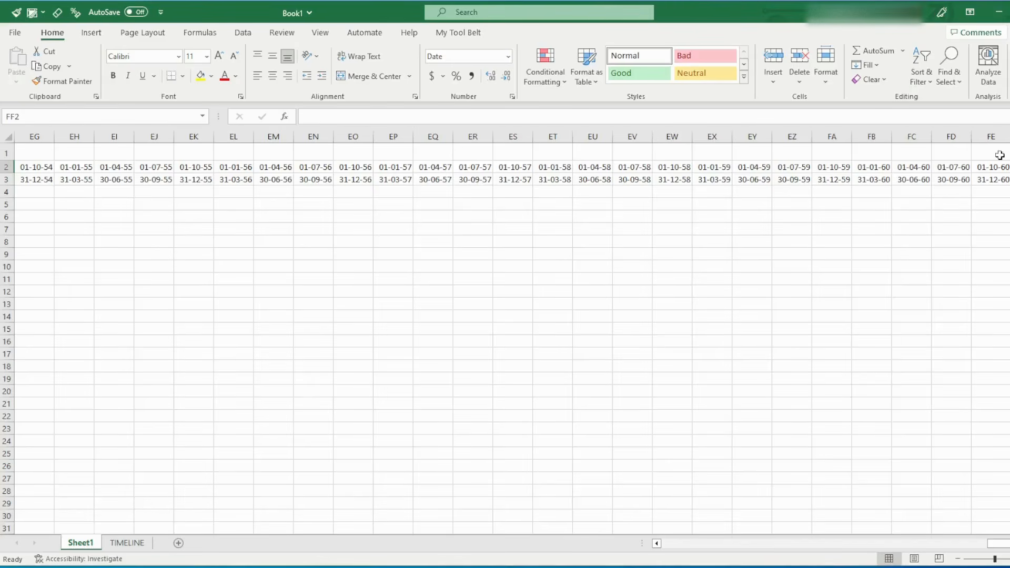
Examine the last timeline column FE and the adjacent column FF, along with the phase end dates in column G
{"action": "key", "text": "ctrl+space"}
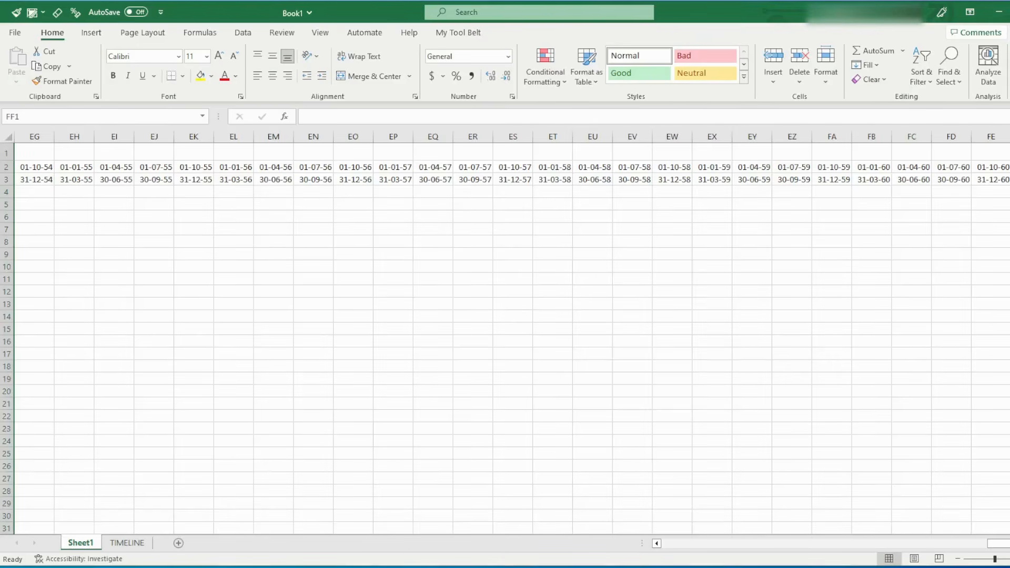
{"action": "key", "text": "Left"}
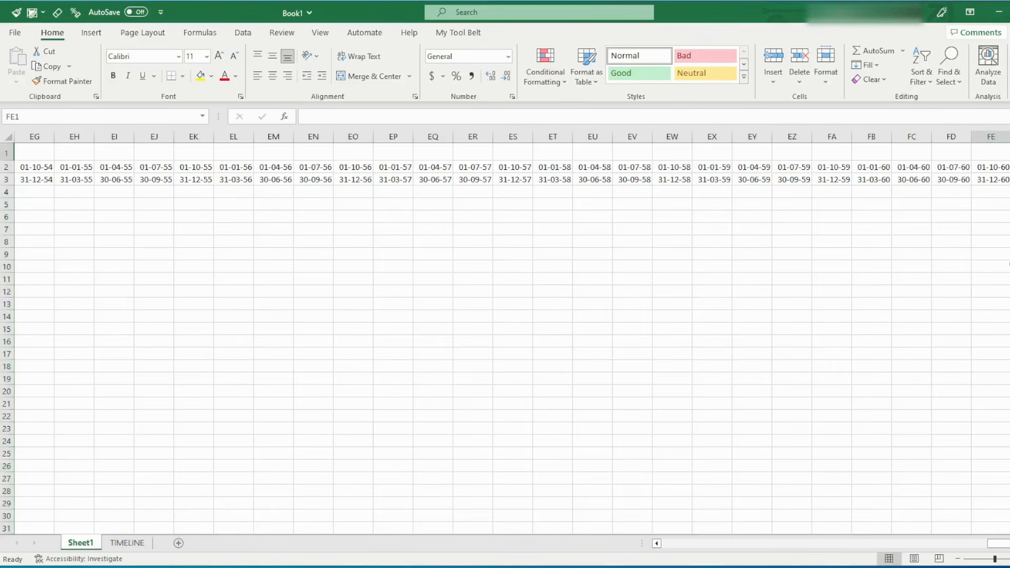
{"action": "key", "text": "Right"}
{"action": "key", "text": "ctrl+space"}
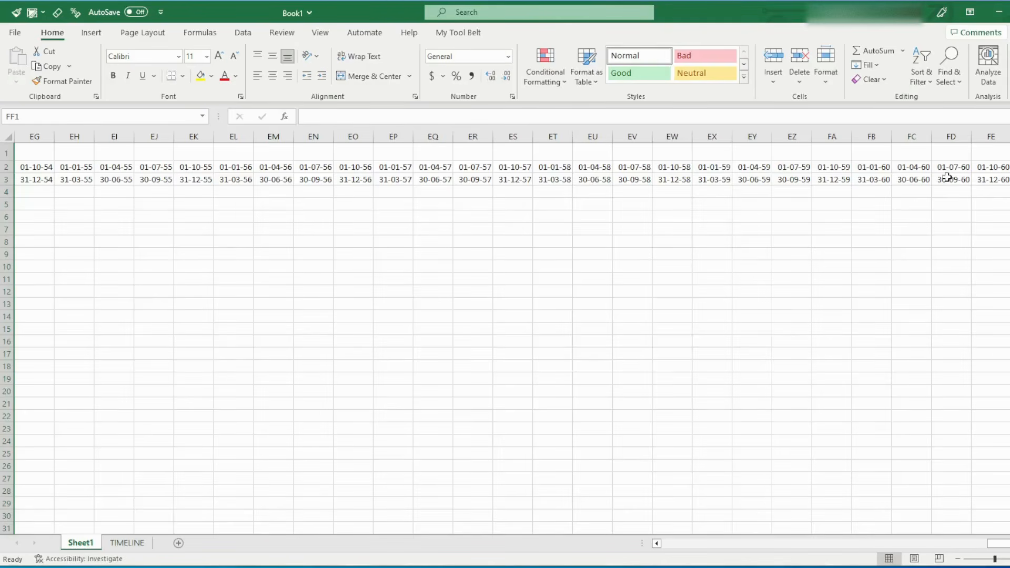
{"action": "left_click", "coordinate": [996, 166]}
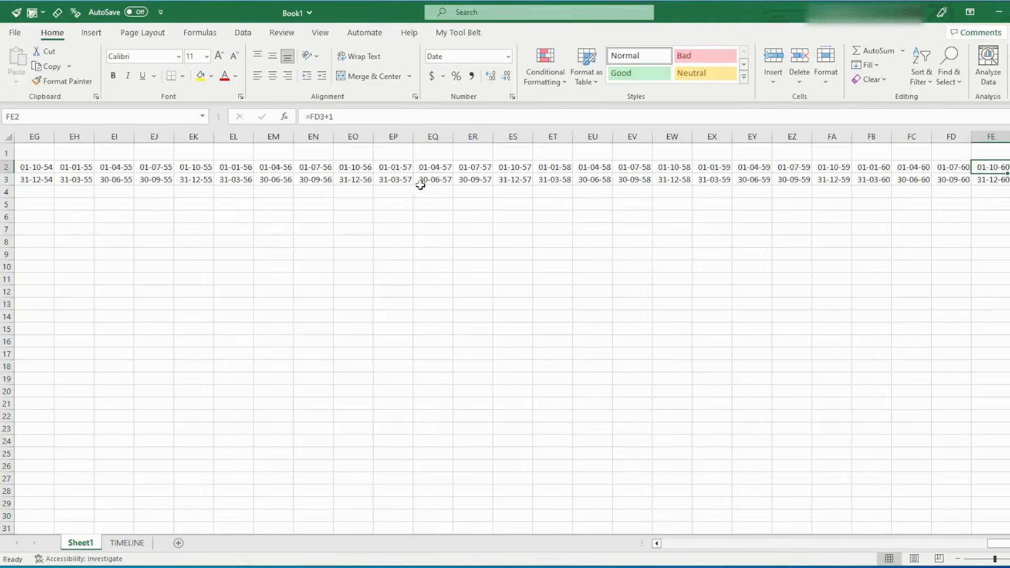
{"action": "left_click", "coordinate": [766, 179]}
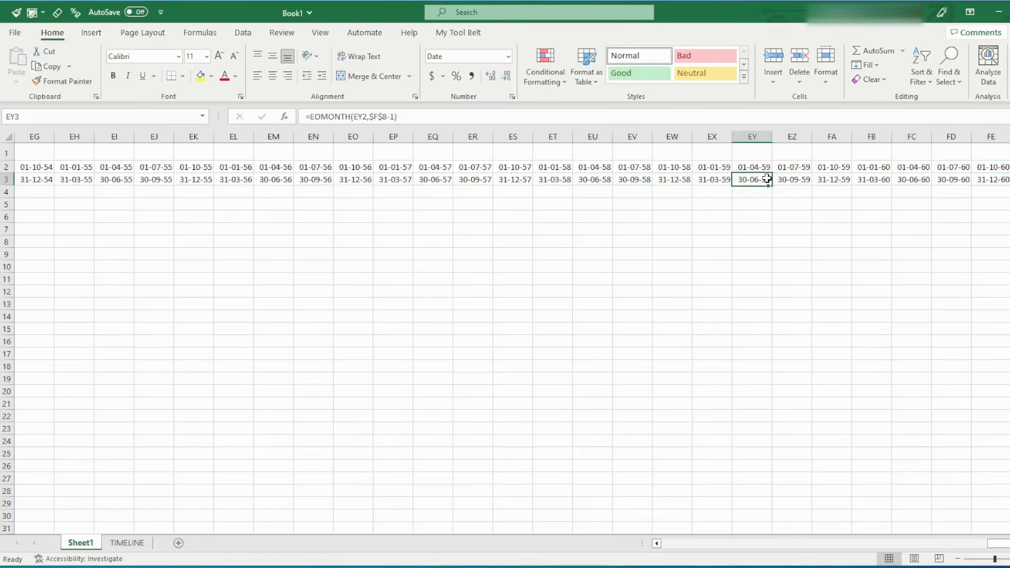
{"action": "key", "text": "Down"}
{"action": "key", "text": "ctrl+Left"}
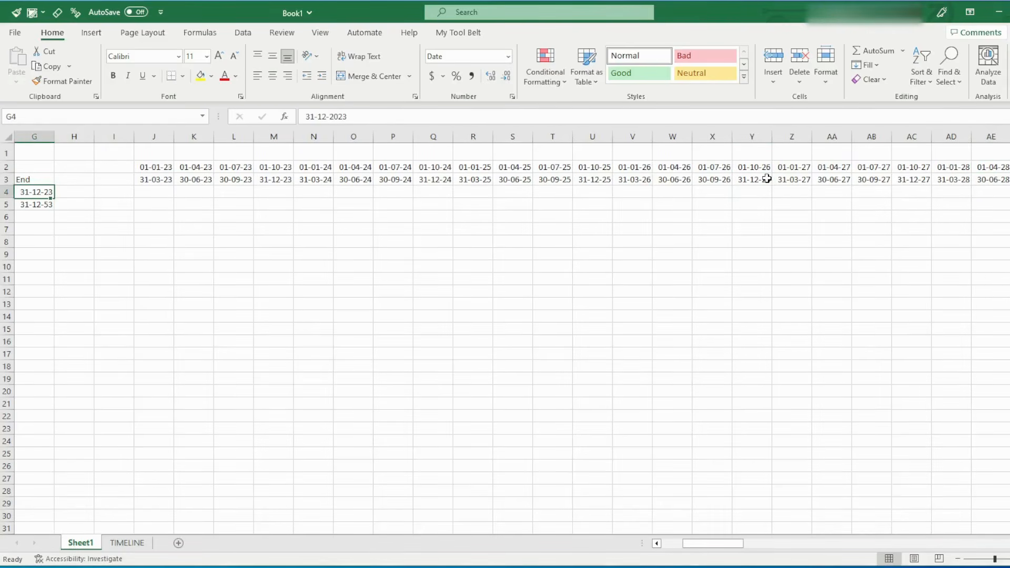
{"action": "key", "text": "ctrl+Right"}
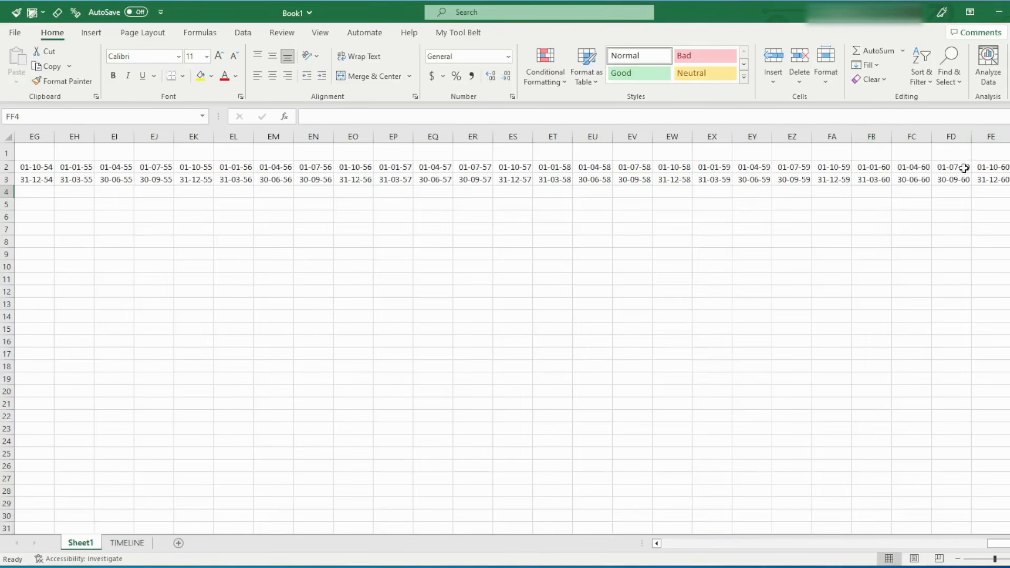
{"action": "key", "text": "ctrl+Left"}
{"action": "key", "text": "ctrl+Right"}
{"action": "left_click", "coordinate": [1009, 137]}
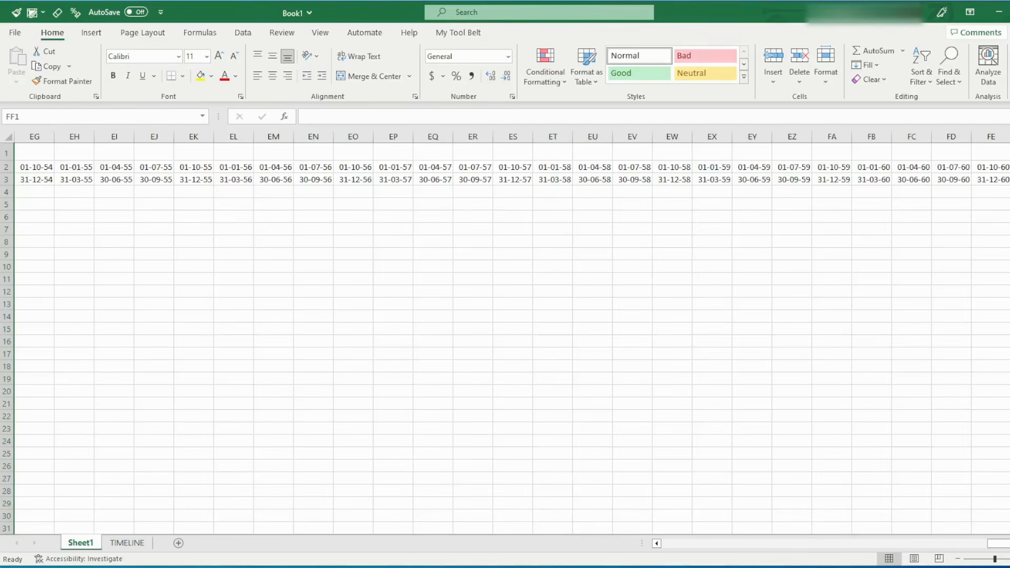
Compare the Construction and Operation dates in F4:G5 with the quarterly periods in columns J to M and column AG
{"action": "key", "text": "ctrl+Home"}
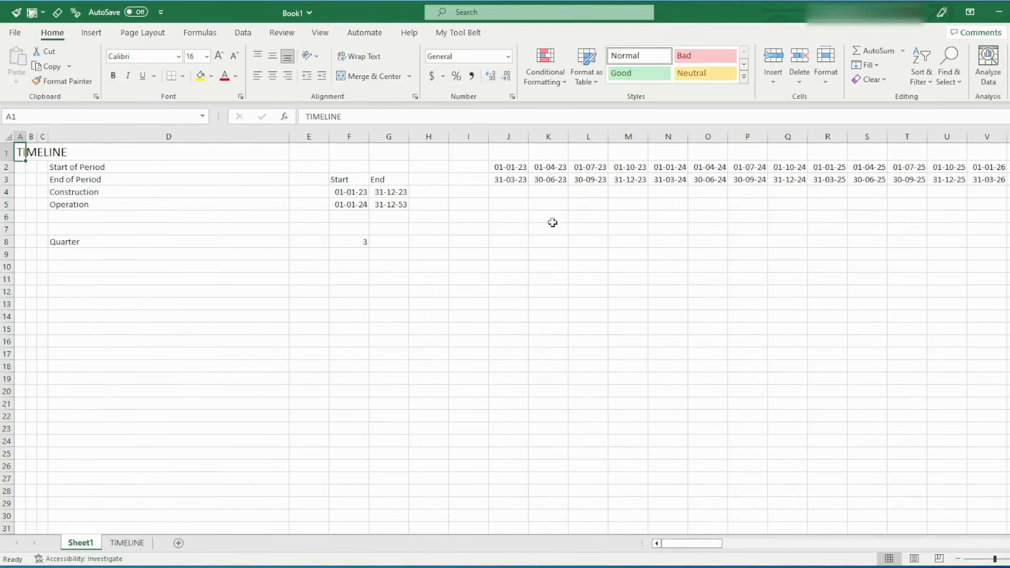
{"action": "left_click_drag", "start_coordinate": [503, 167], "coordinate": [636, 180]}
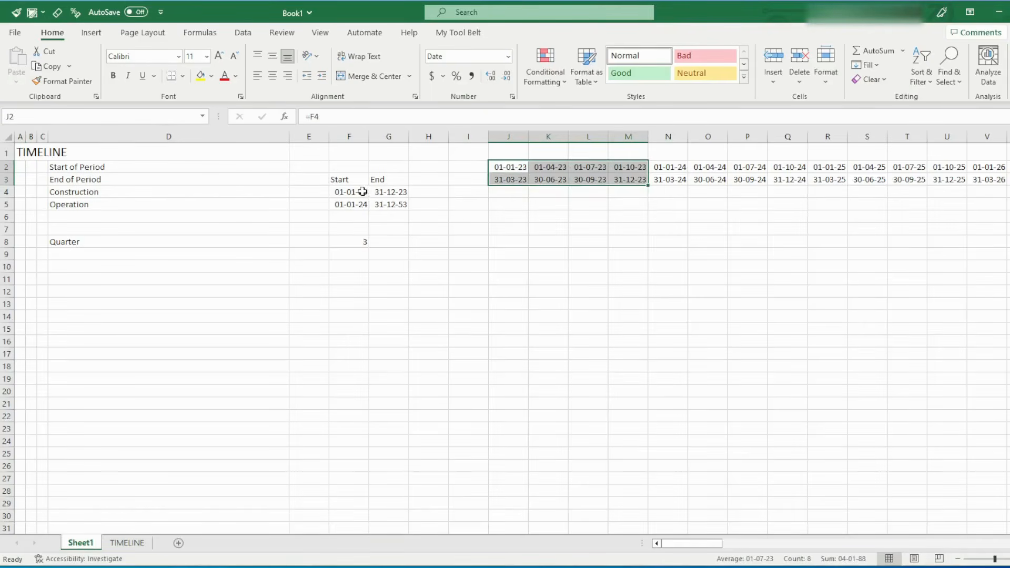
{"action": "left_click_drag", "start_coordinate": [363, 192], "coordinate": [384, 199]}
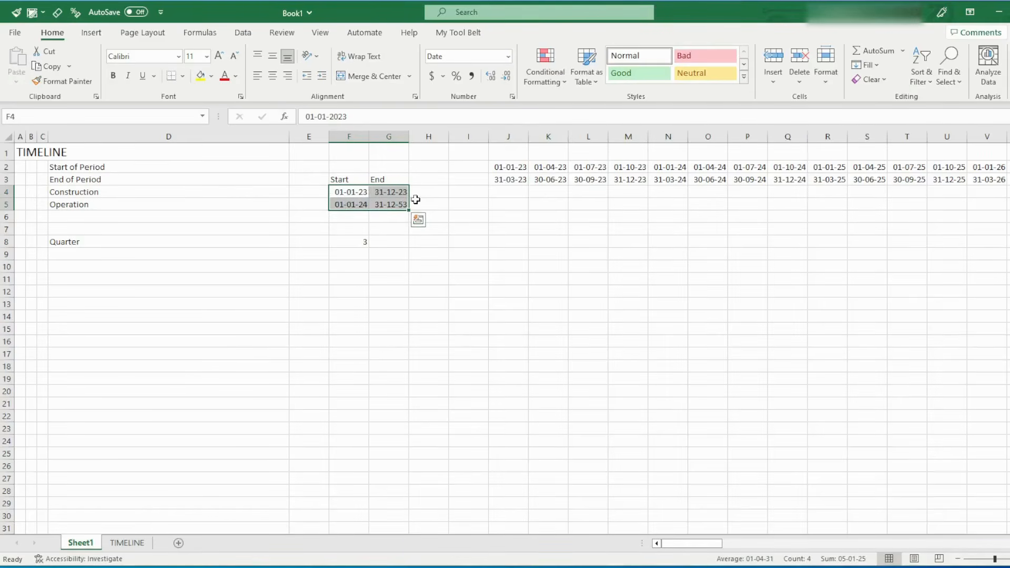
{"action": "left_click", "coordinate": [506, 194]}
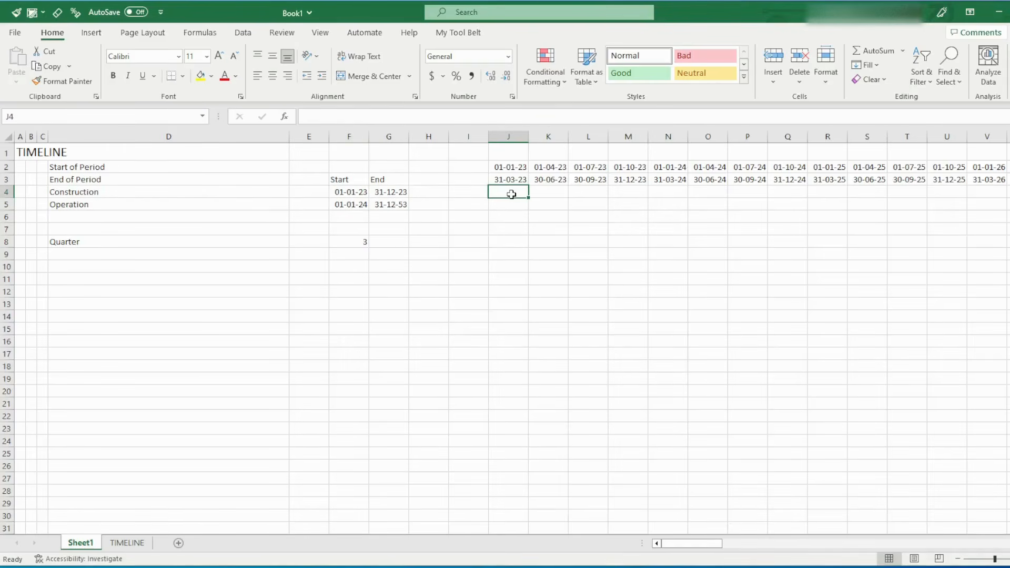
{"action": "left_click", "coordinate": [508, 136]}
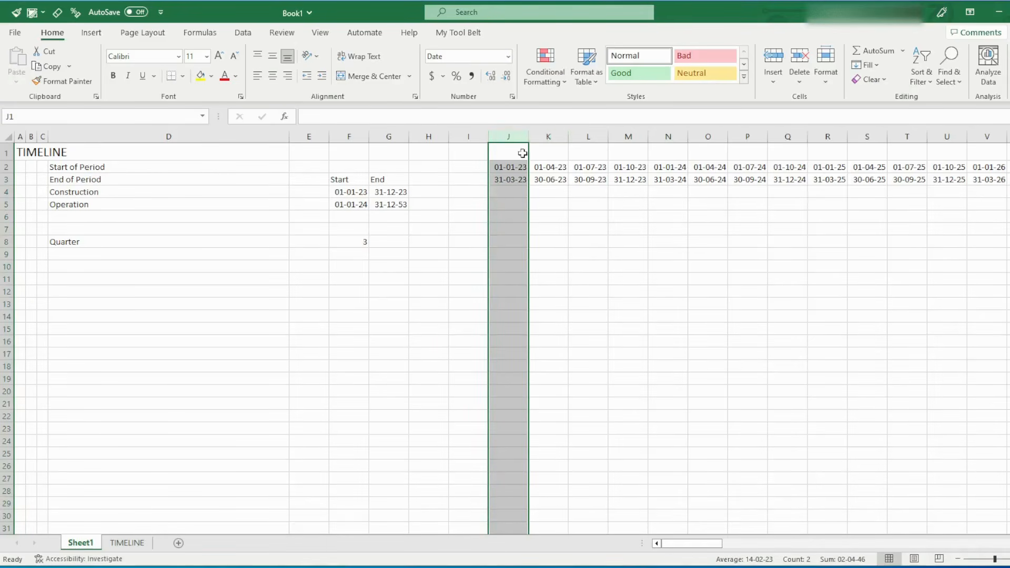
{"action": "left_click", "coordinate": [500, 191]}
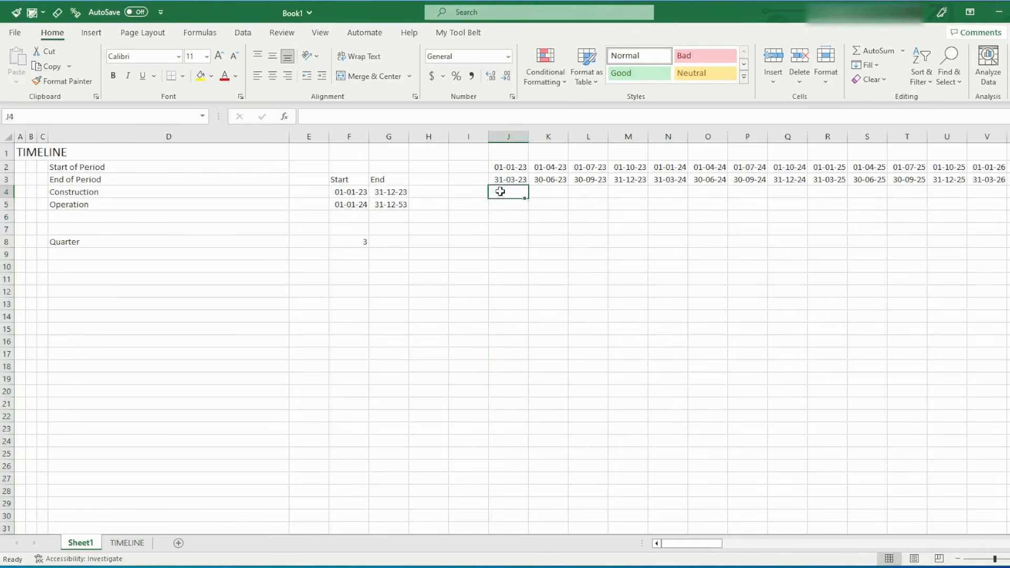
{"action": "key", "text": "Right"}
{"action": "key", "text": "Right"}
{"action": "key", "text": "Right"}
{"action": "key", "text": "Right"}
{"action": "key", "text": "Right"}
{"action": "key", "text": "Right"}
{"action": "key", "text": "Right"}
{"action": "key", "text": "Right"}
{"action": "key", "text": "Right"}
{"action": "key", "text": "Right"}
{"action": "key", "text": "Right"}
{"action": "key", "text": "Right"}
{"action": "key", "text": "Right"}
{"action": "key", "text": "Right"}
{"action": "key", "text": "Right"}
{"action": "key", "text": "Right"}
{"action": "key", "text": "Right"}
{"action": "key", "text": "Right"}
{"action": "key", "text": "Right"}
{"action": "key", "text": "Right"}
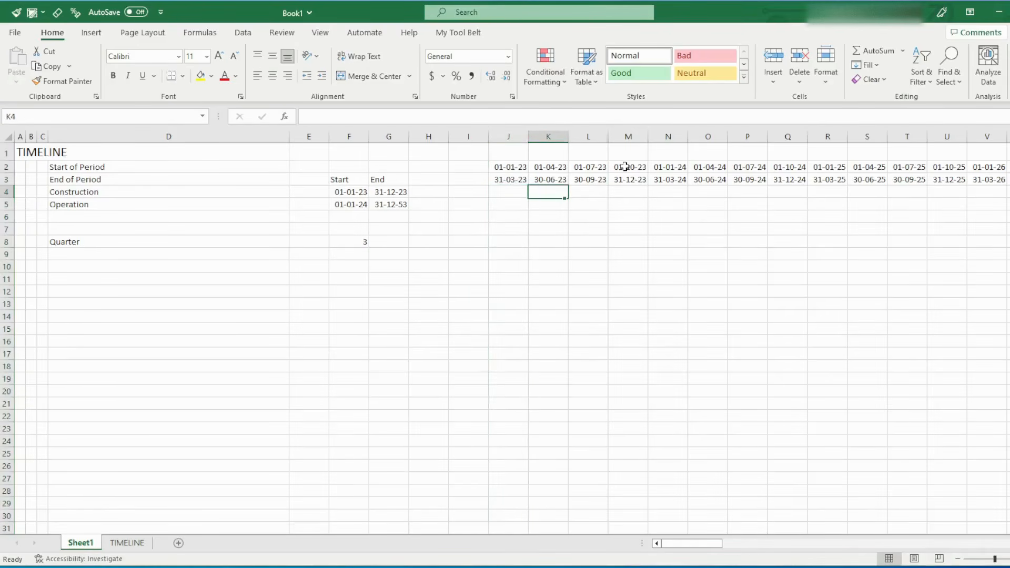
{"action": "key", "text": "Right"}
{"action": "key", "text": "Right"}
{"action": "key", "text": "Right"}
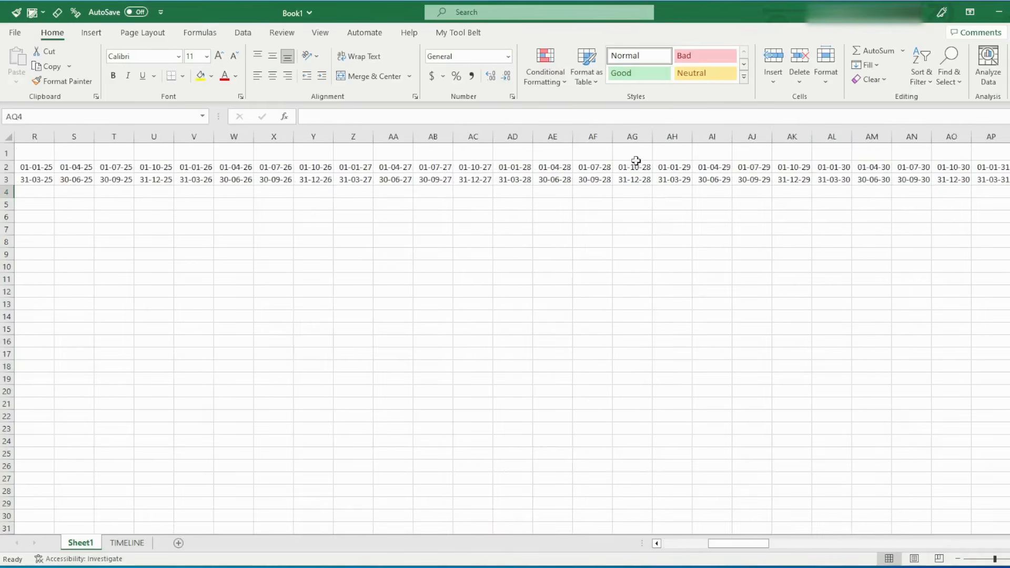
{"action": "left_click", "coordinate": [636, 138]}
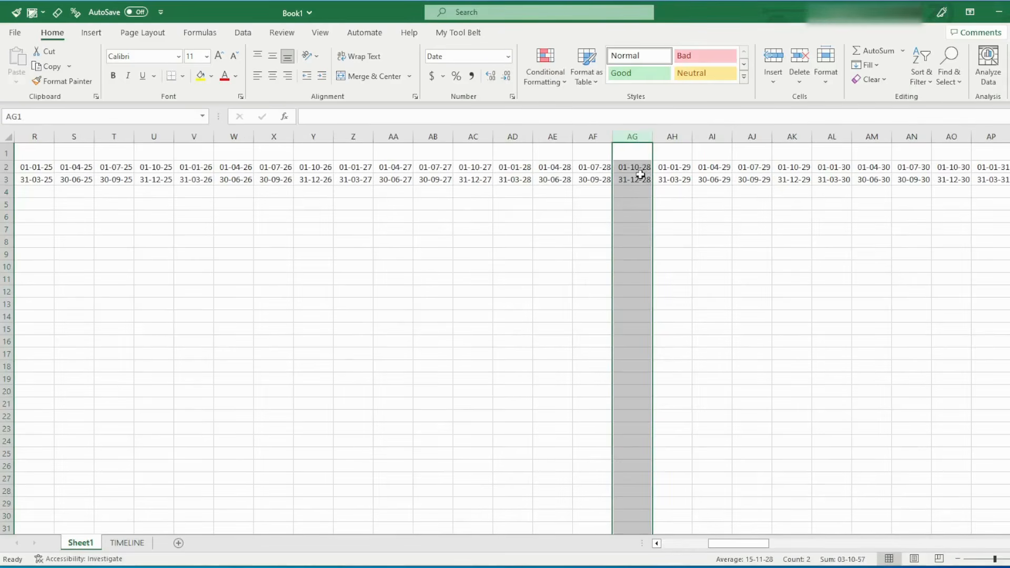
{"action": "key", "text": "ctrl+Home"}
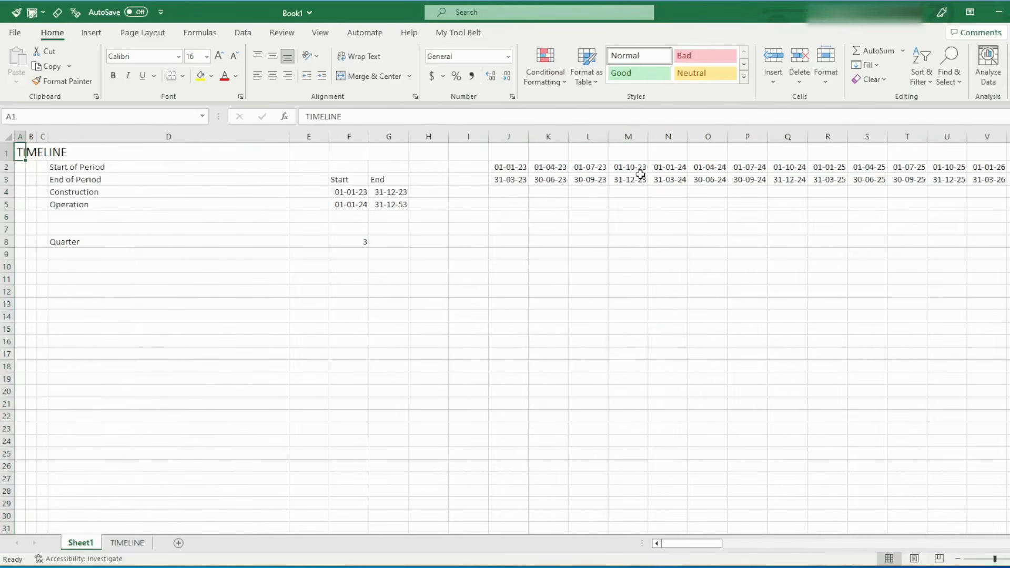
{"action": "left_click", "coordinate": [346, 278]}
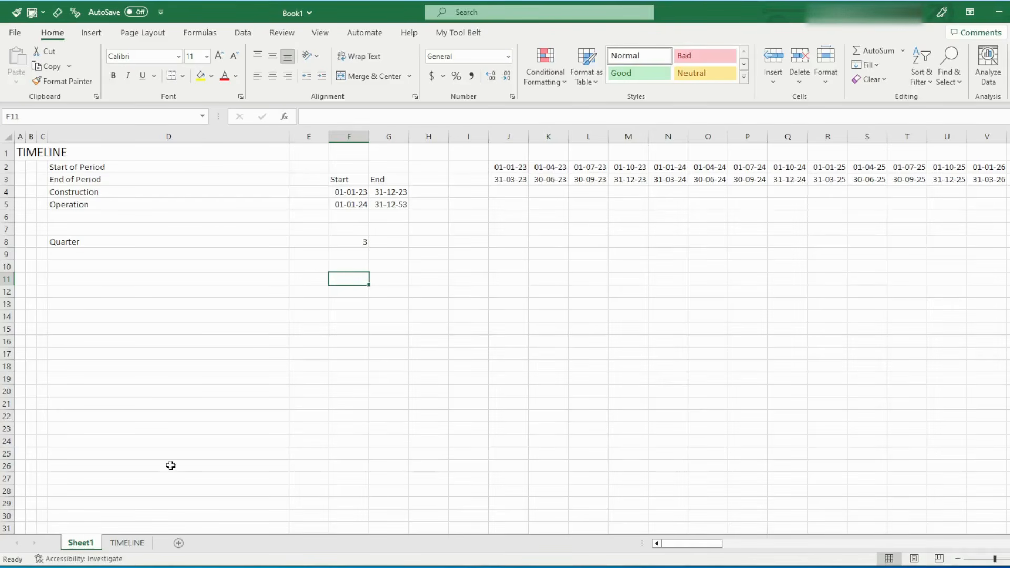
Enter TRUE in J4 as a manual Construction flag for the first quarter
{"action": "left_click", "coordinate": [508, 191]}
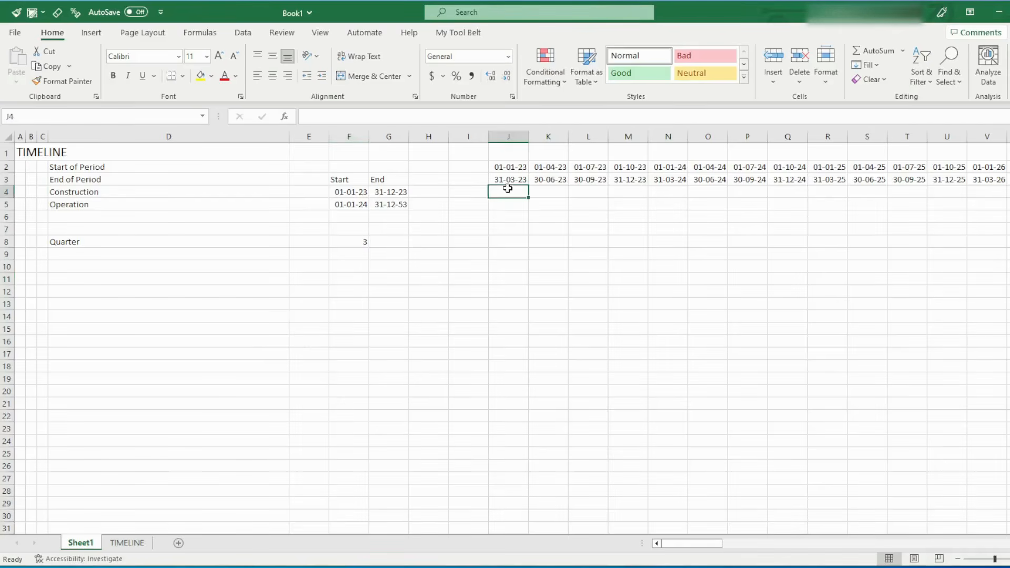
{"action": "left_click", "coordinate": [505, 136]}
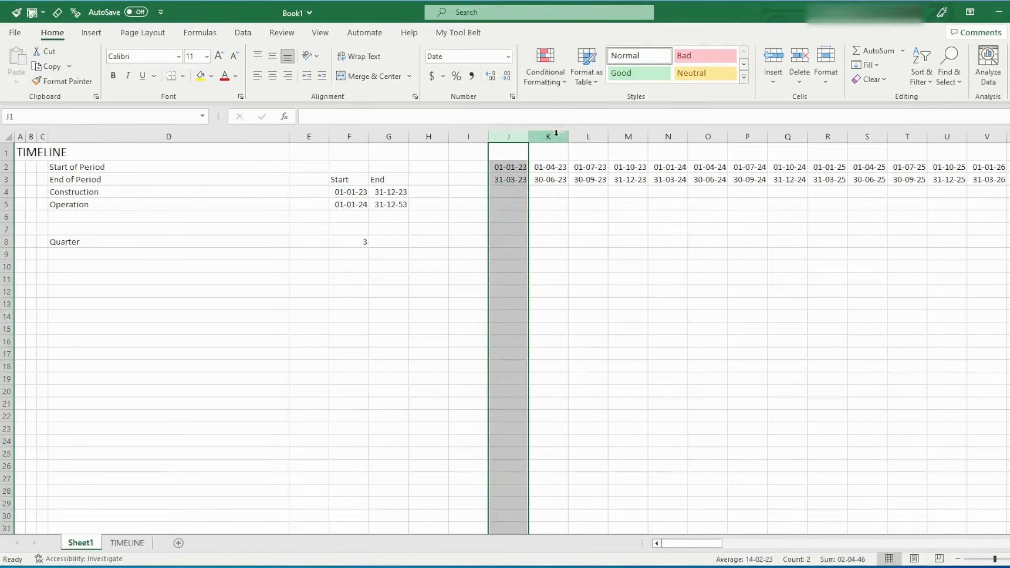
{"action": "left_click", "coordinate": [510, 191]}
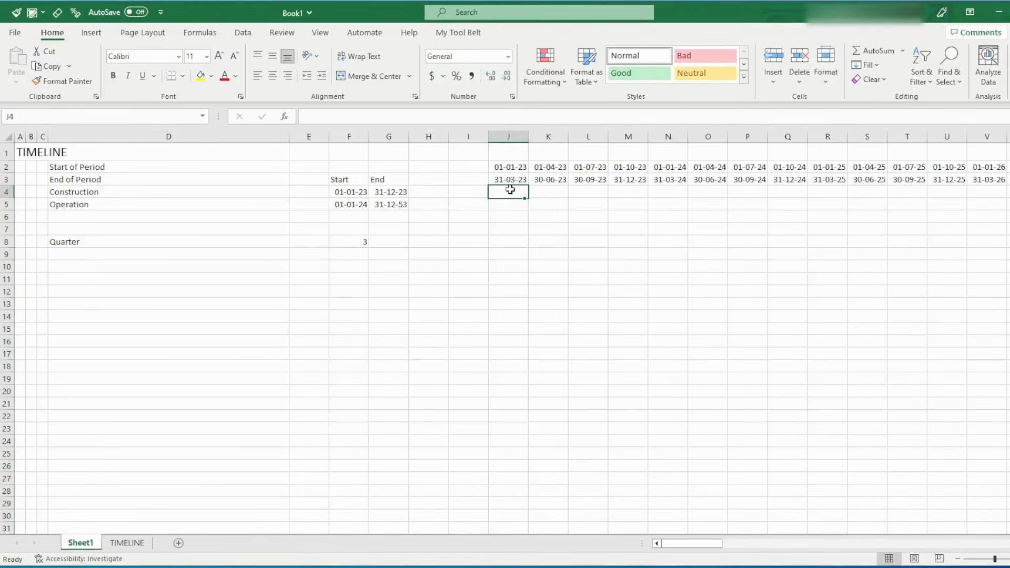
{"action": "type", "text": "TRUE"}
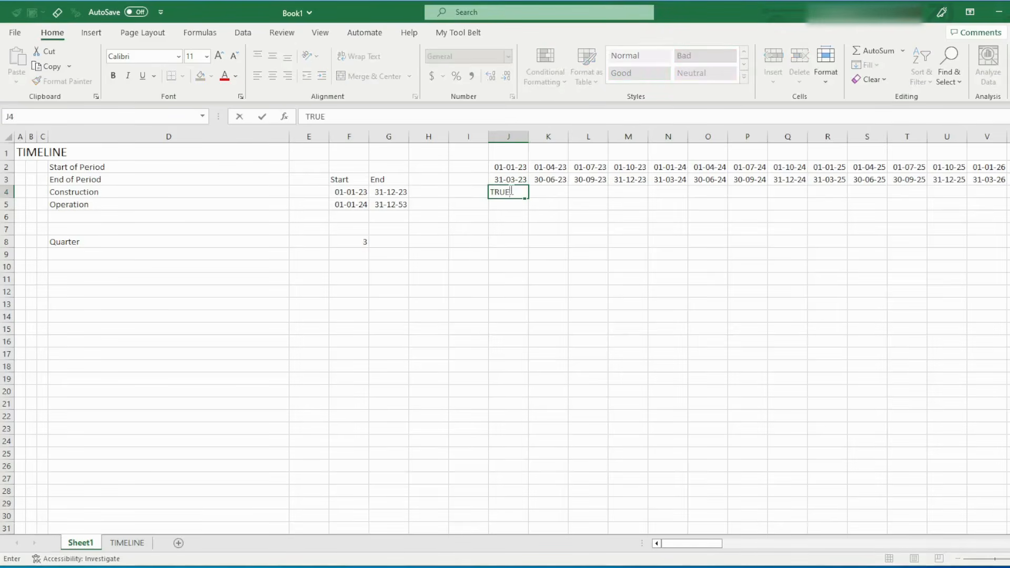
{"action": "key", "text": "Return"}
{"action": "key", "text": "Up"}
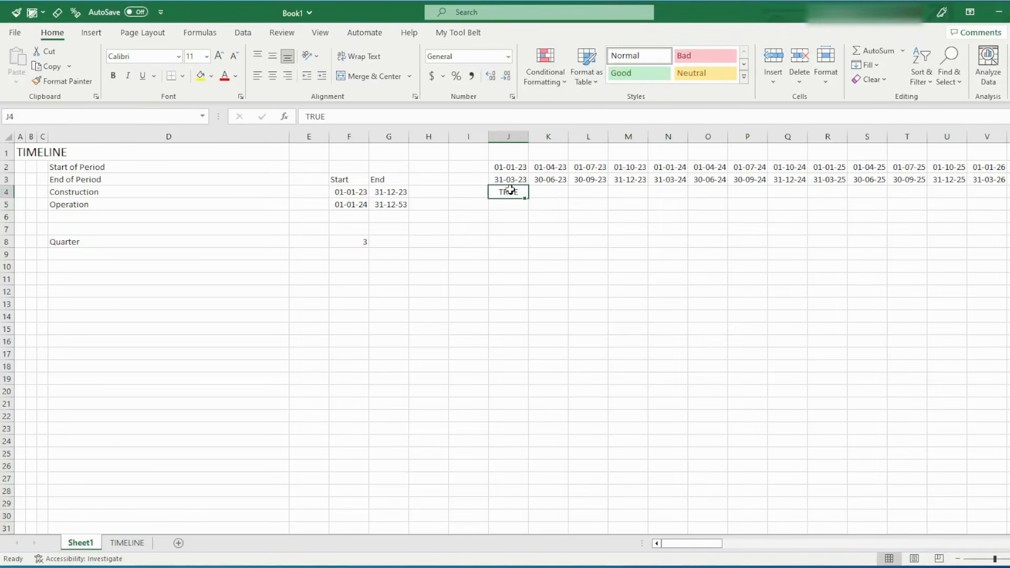
Enter TRUE in N5 for Operation and FALSE in N4 for Construction in the quarter starting 01-01-24
{"action": "key", "text": "Right"}
{"action": "key", "text": "Right"}
{"action": "key", "text": "Right"}
{"action": "key", "text": "Right"}
{"action": "key", "text": "Right"}
{"action": "key", "text": "Right"}
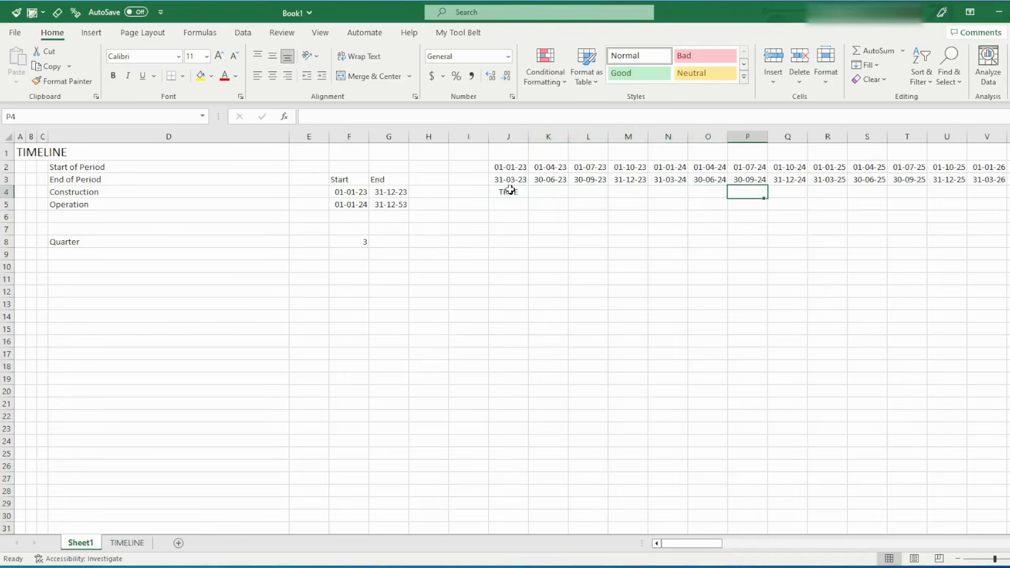
{"action": "key", "text": "Down"}
{"action": "key", "text": "Left"}
{"action": "key", "text": "Left"}
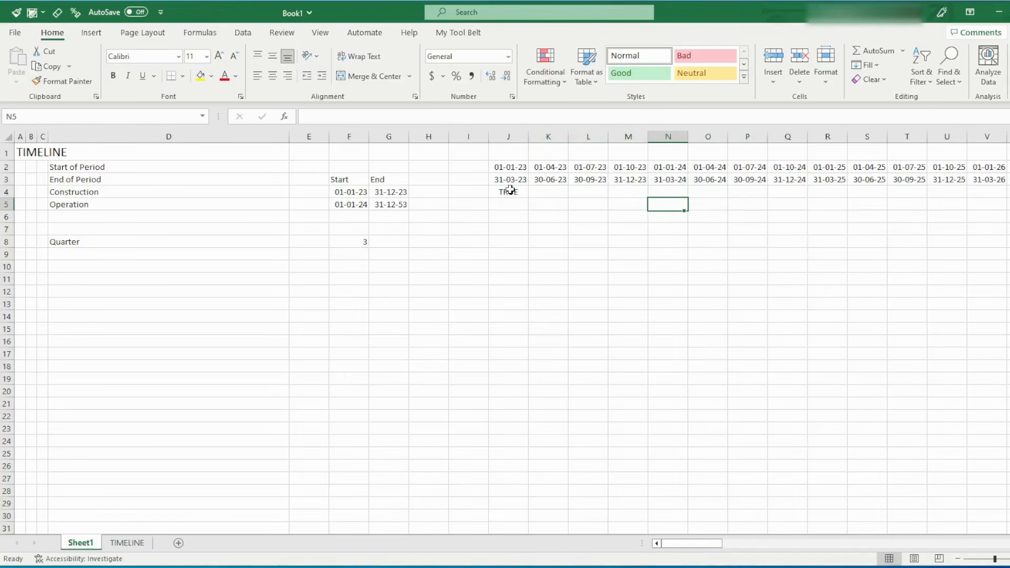
{"action": "type", "text": "TRUE"}
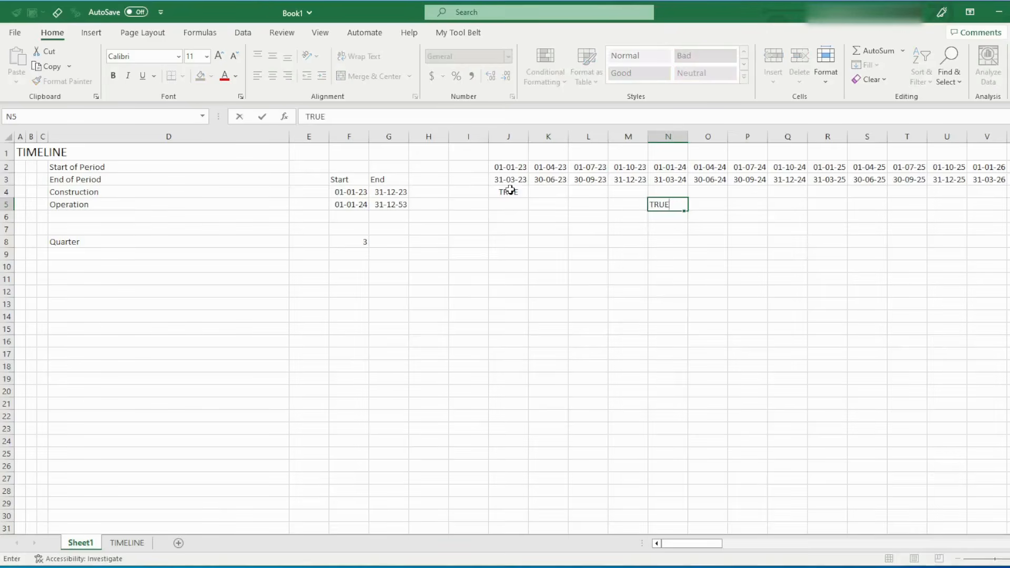
{"action": "key", "text": "Up"}
{"action": "type", "text": "FALSE"}
{"action": "key", "text": "Return"}
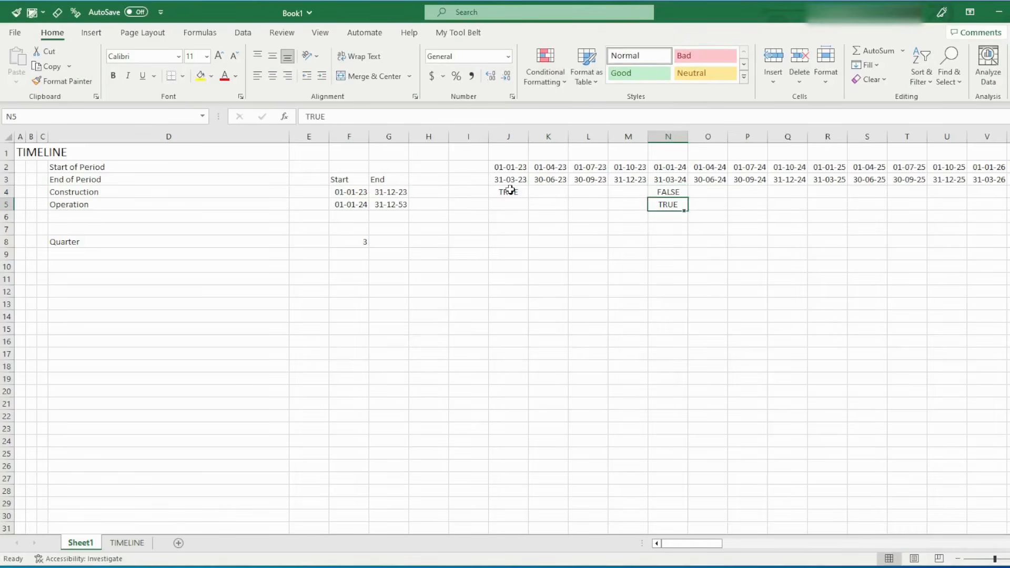
Copy the TRUE flag from J4 across the remaining 2023 quarters in K4:M4
{"action": "left_click", "coordinate": [510, 190]}
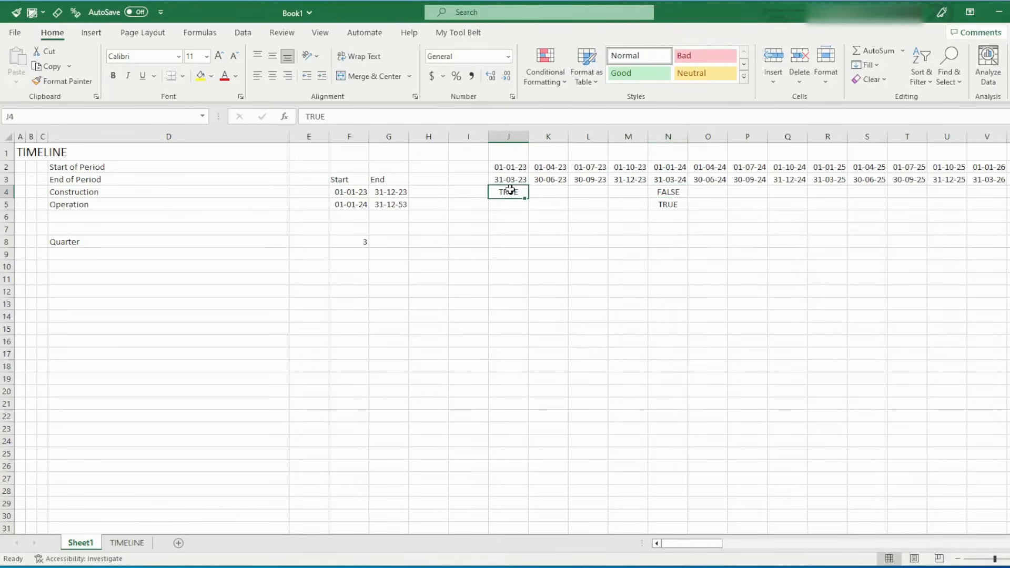
{"action": "key", "text": "ctrl+c"}
{"action": "key", "text": "shift+Right"}
{"action": "key", "text": "shift+Right"}
{"action": "key", "text": "shift+Right"}
{"action": "key", "text": "Return"}
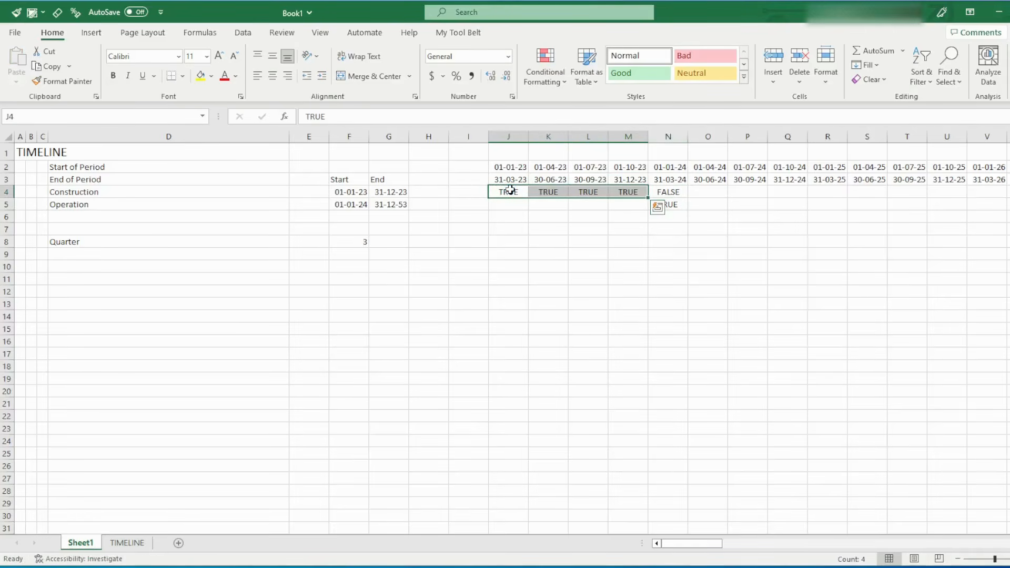
{"action": "key", "text": "Right"}
{"action": "key", "text": "Right"}
{"action": "key", "text": "Right"}
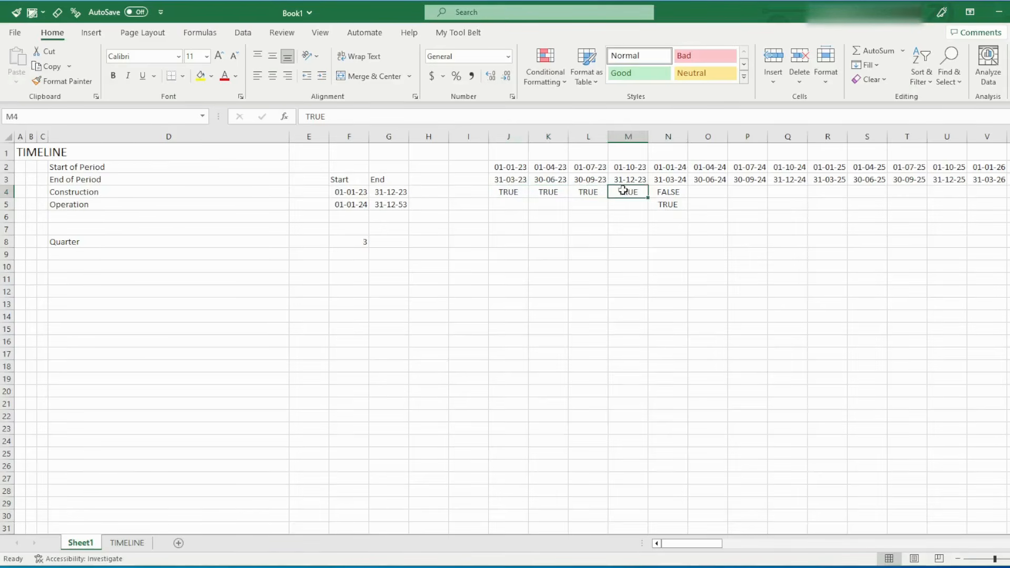
{"action": "left_click_drag", "start_coordinate": [684, 193], "coordinate": [865, 193]}
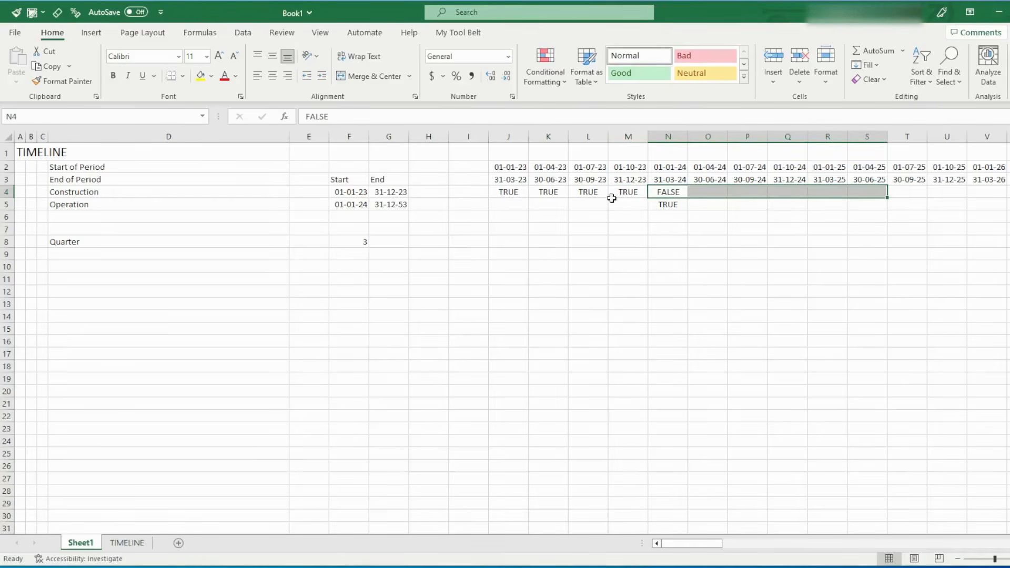
Change the Construction end date in G4 to 31-12-2024
{"action": "left_click", "coordinate": [393, 191]}
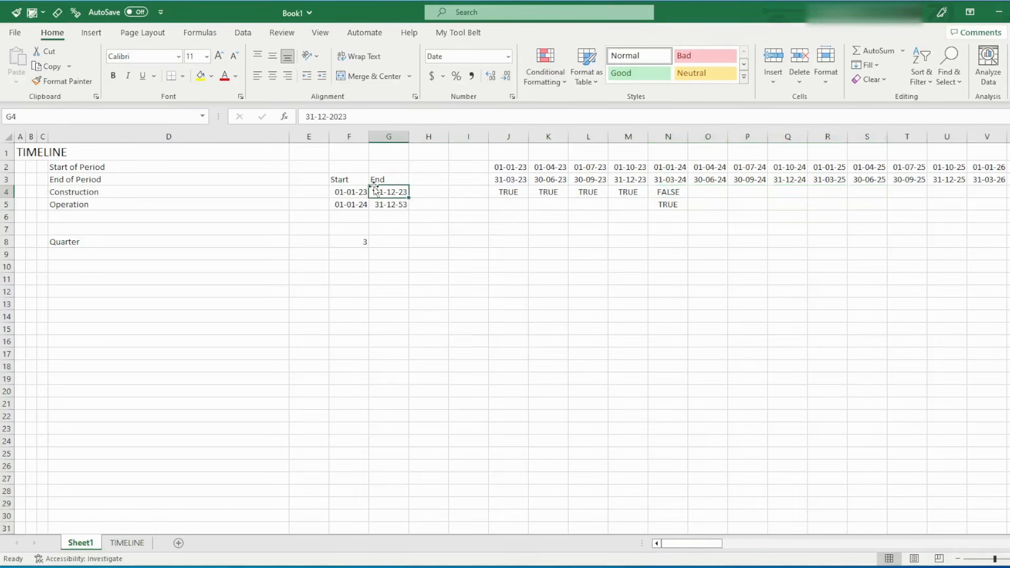
{"action": "left_click", "coordinate": [352, 116]}
{"action": "key", "text": "BackSpace"}
{"action": "type", "text": "4"}
{"action": "key", "text": "Return"}
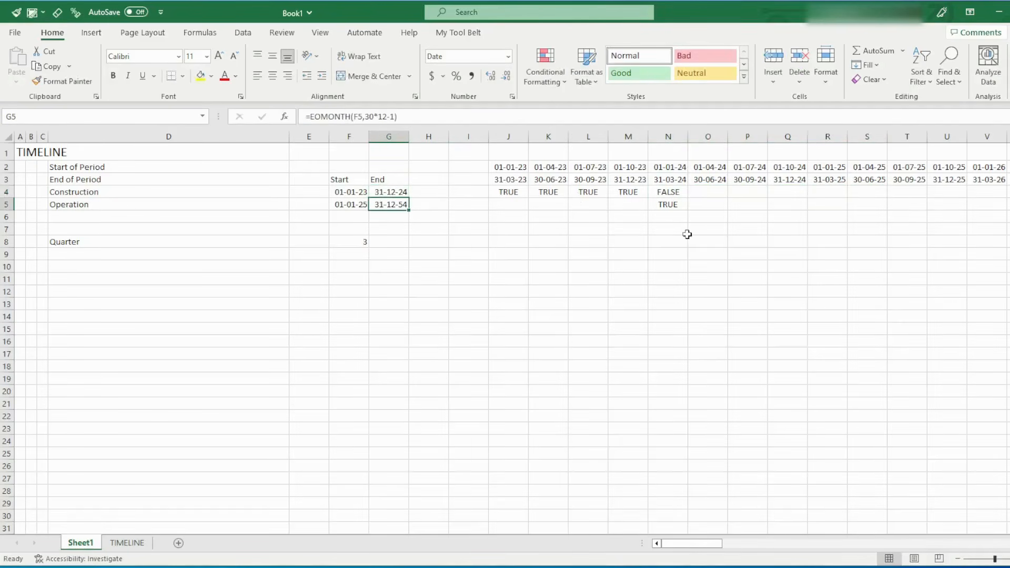
Copy the TRUE flag from M4 across the 2024 quarters in N4:Q4
{"action": "left_click", "coordinate": [638, 190]}
{"action": "key", "text": "ctrl+c"}
{"action": "key", "text": "shift+Right"}
{"action": "key", "text": "shift+Right"}
{"action": "key", "text": "shift+Right"}
{"action": "key", "text": "shift+Right"}
{"action": "key", "text": "shift+Right"}
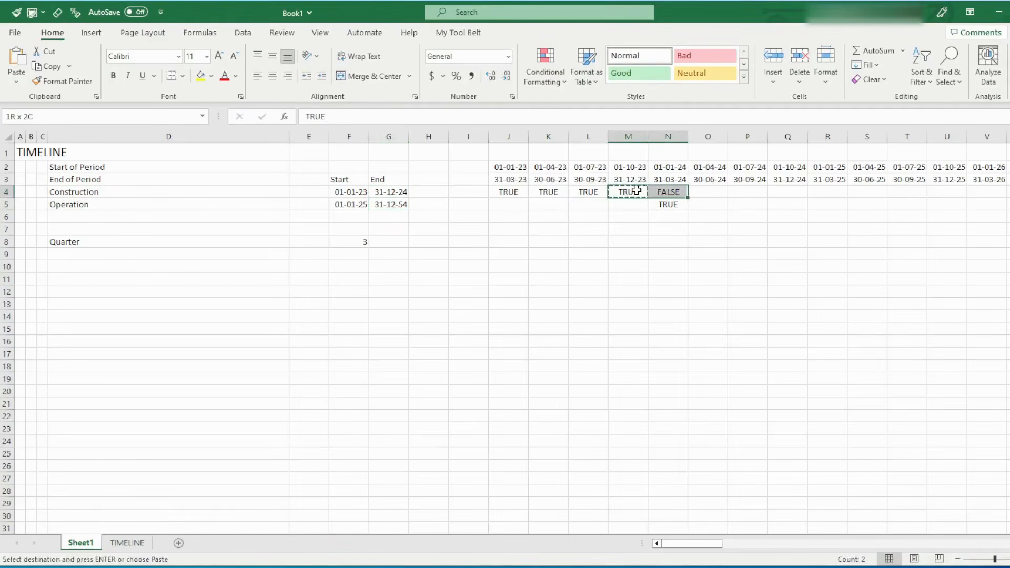
{"action": "key", "text": "shift+Left"}
{"action": "key", "text": "Return"}
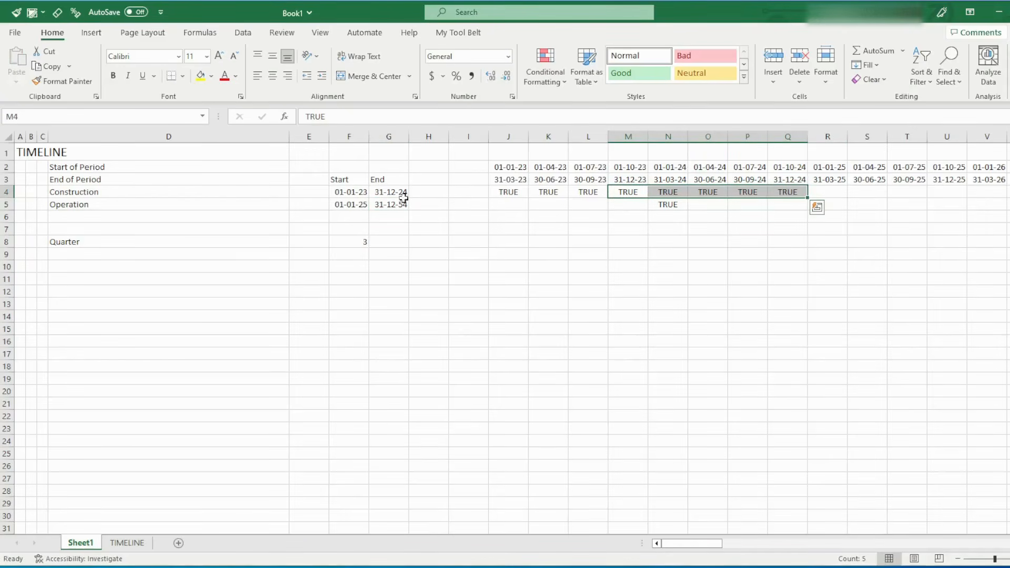
Undo the 2024 flag copy and the Construction end date change, and remove the manual flags in J4:N5
{"action": "key", "text": "ctrl+z"}
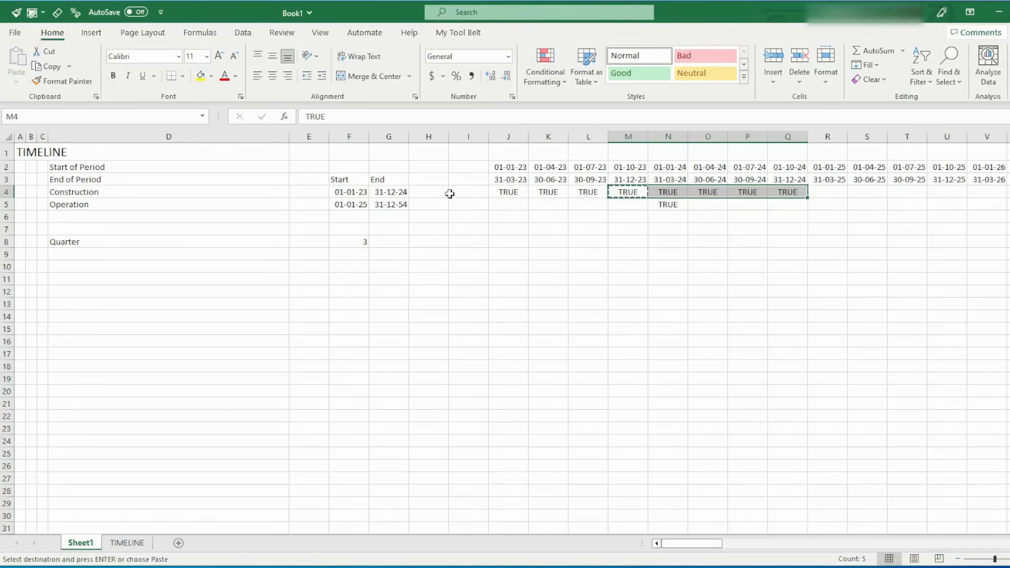
{"action": "key", "text": "ctrl+z"}
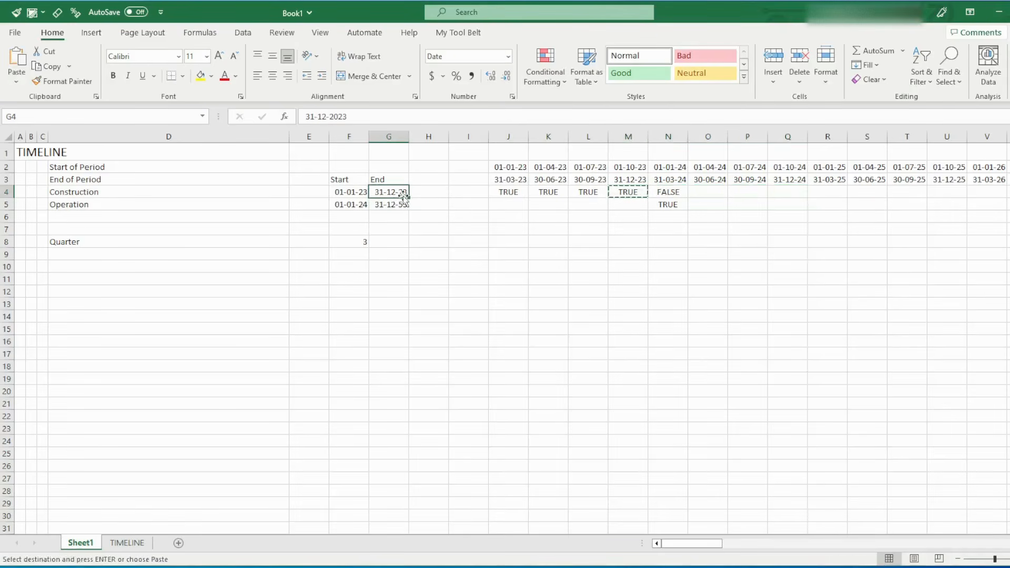
{"action": "left_click_drag", "start_coordinate": [509, 192], "coordinate": [668, 204]}
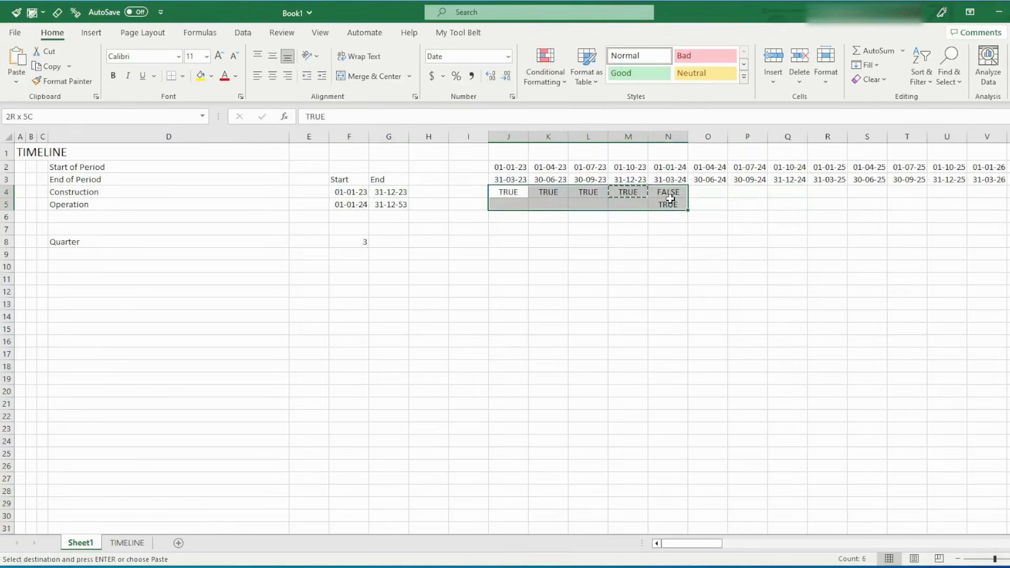
{"action": "key", "text": "Escape"}
{"action": "key", "text": "ctrl+z"}
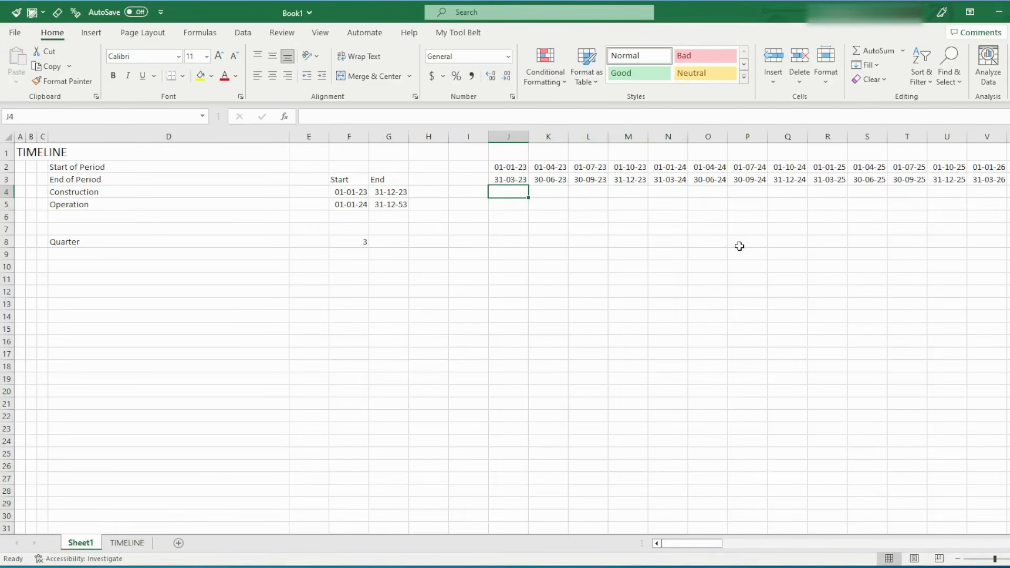
Begin an IF formula in J4 with an AND test that J2>=F4 and J3<=G4
{"action": "type", "text": "=if"}
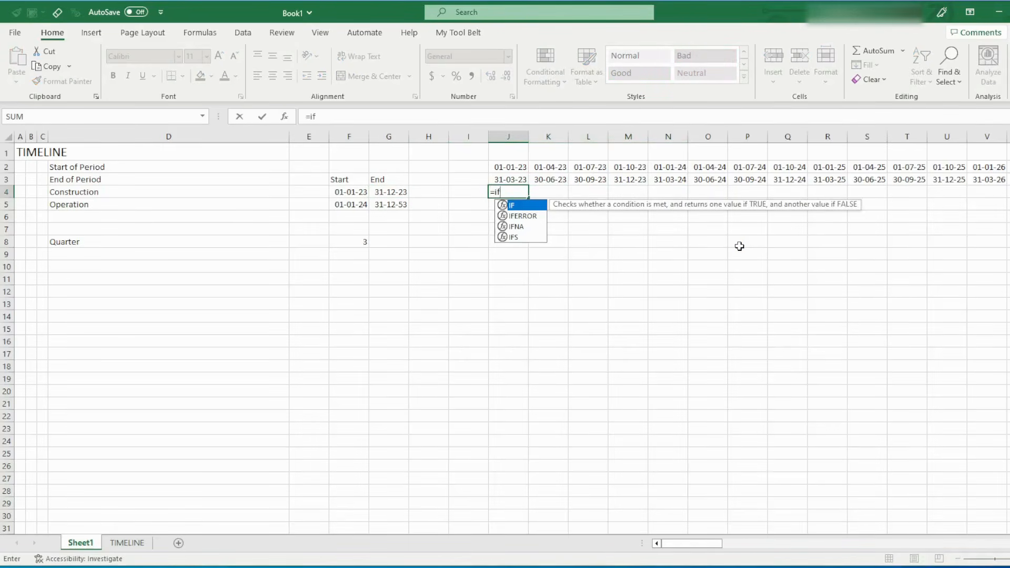
{"action": "type", "text": "(and"}
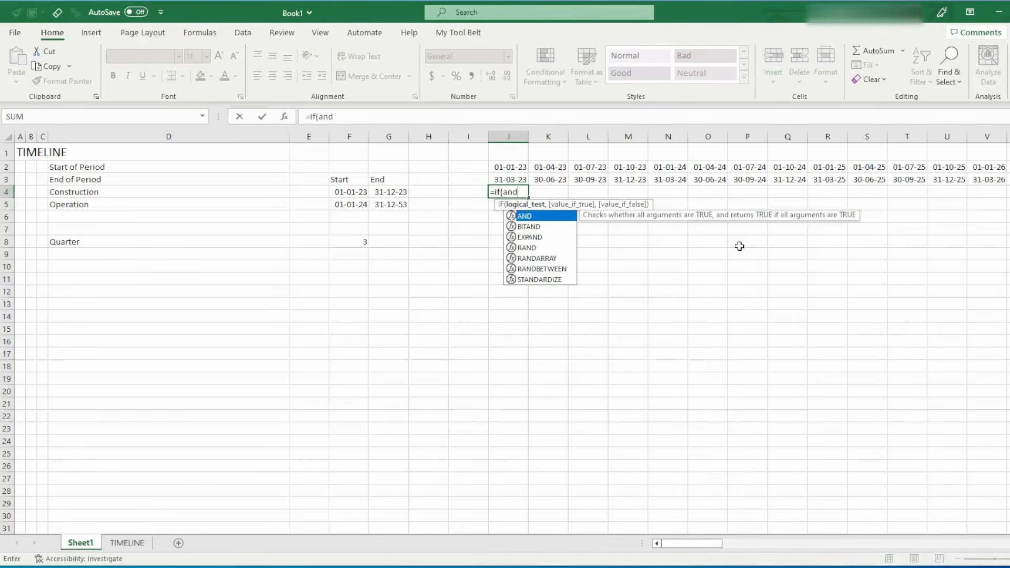
{"action": "type", "text": "("}
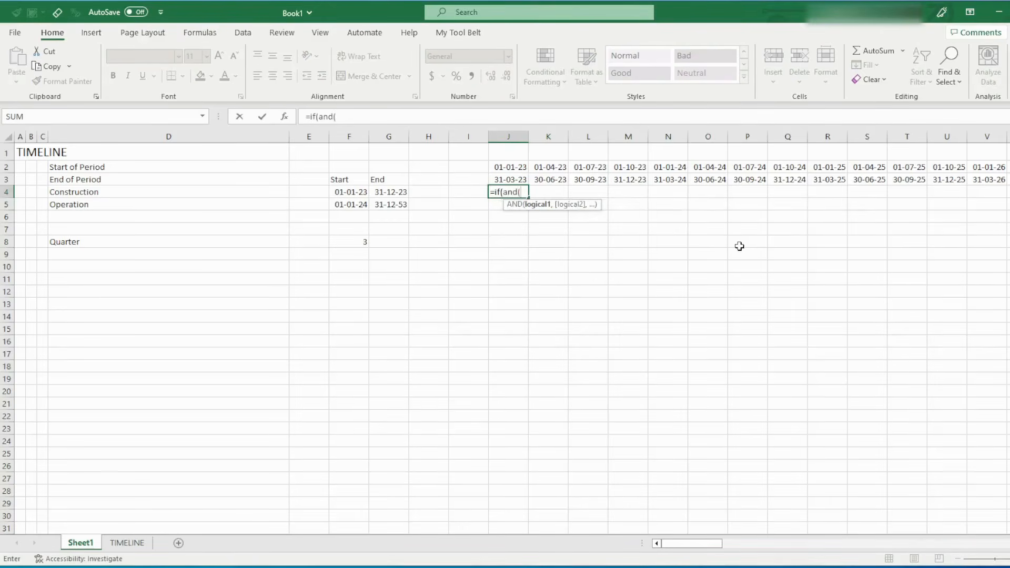
{"action": "left_click", "coordinate": [511, 167]}
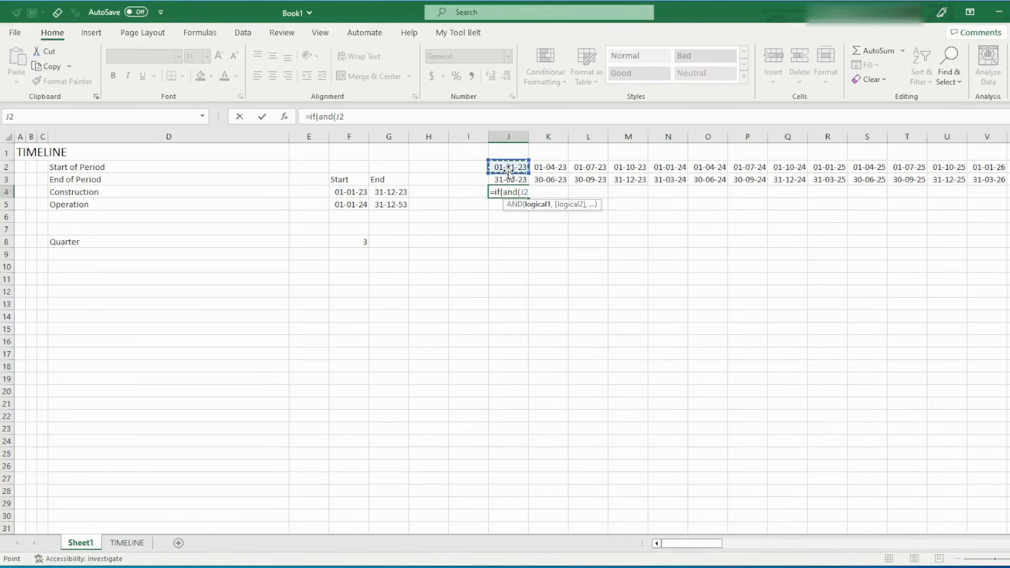
{"action": "type", "text": ">="}
{"action": "left_click", "coordinate": [352, 191]}
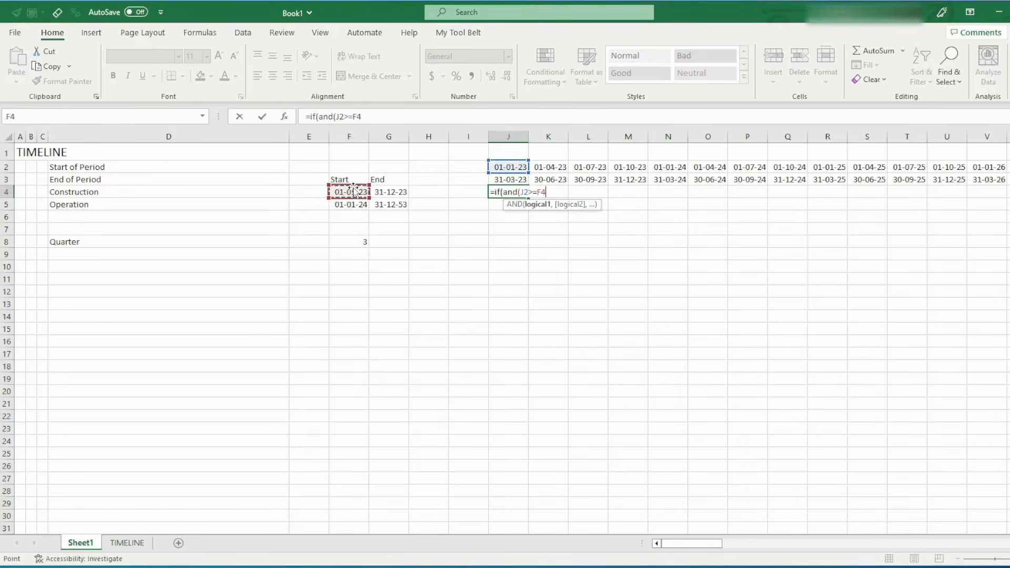
{"action": "type", "text": ","}
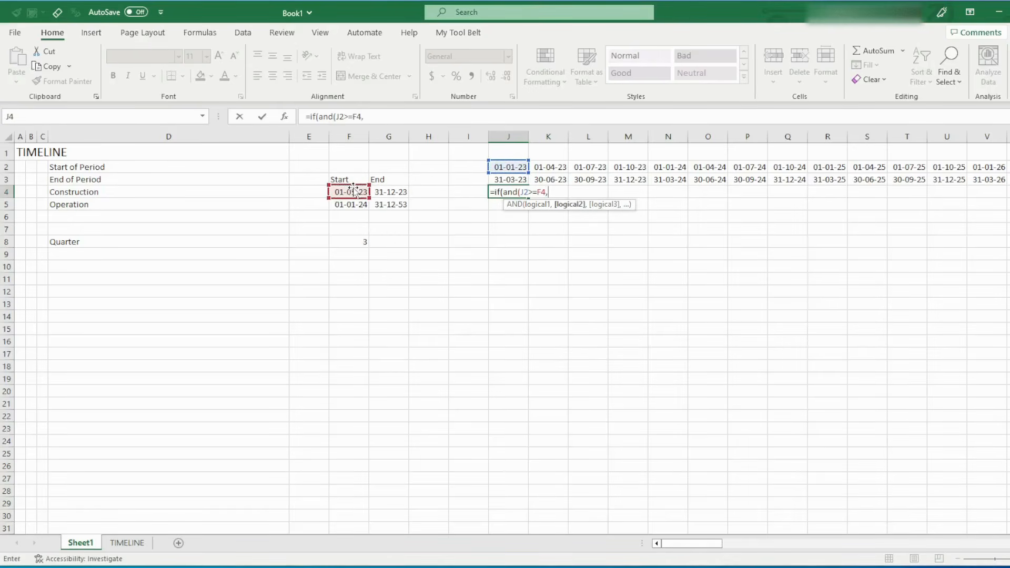
{"action": "left_click", "coordinate": [499, 179]}
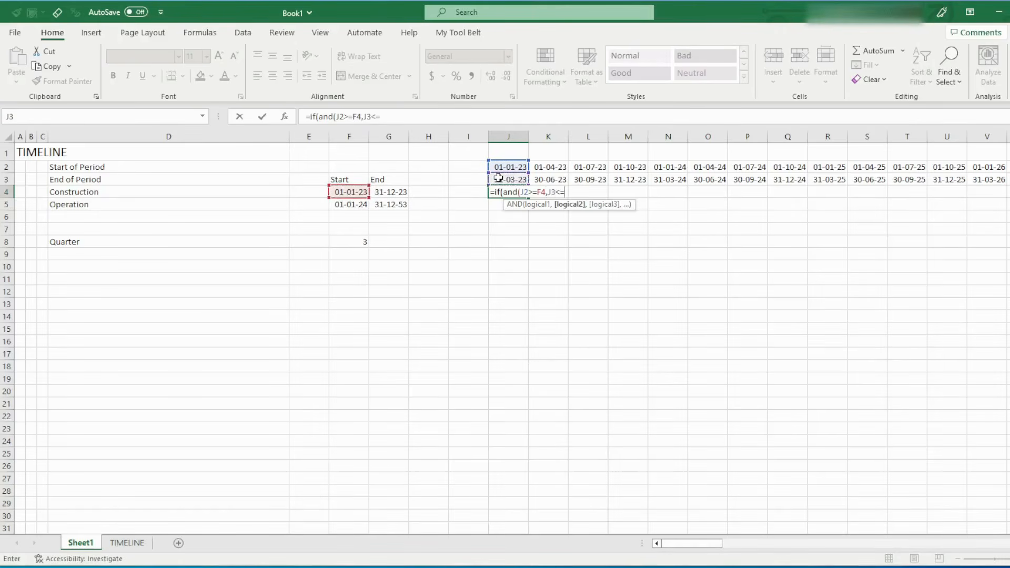
{"action": "left_click", "coordinate": [392, 191]}
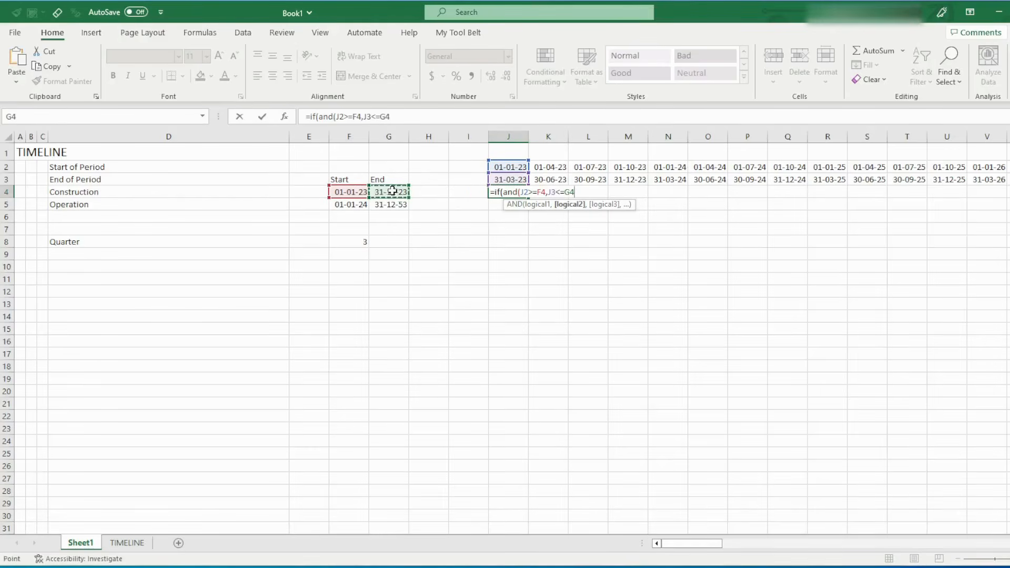
{"action": "type", "text": ")"}
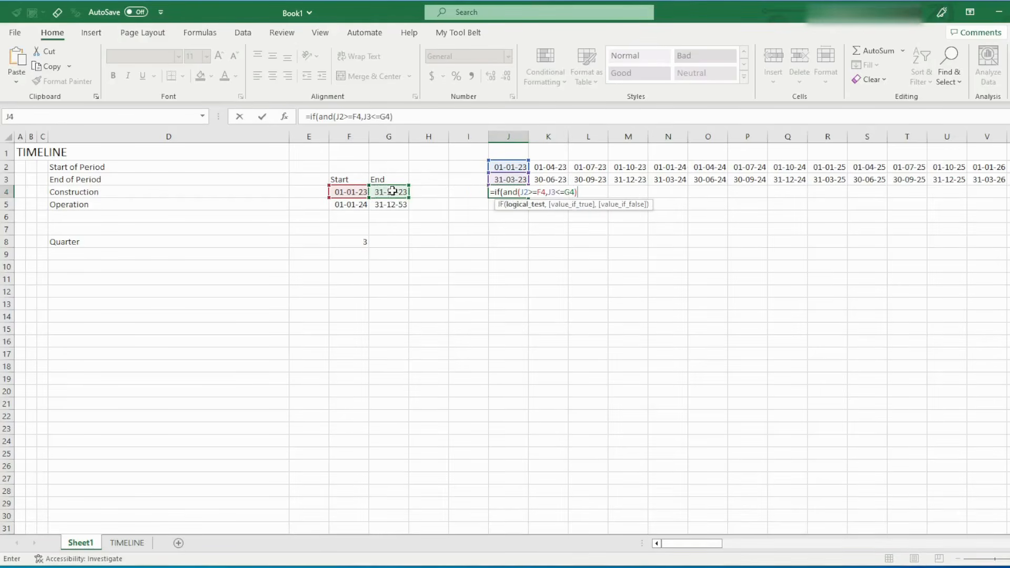
{"action": "type", "text": ",True"}
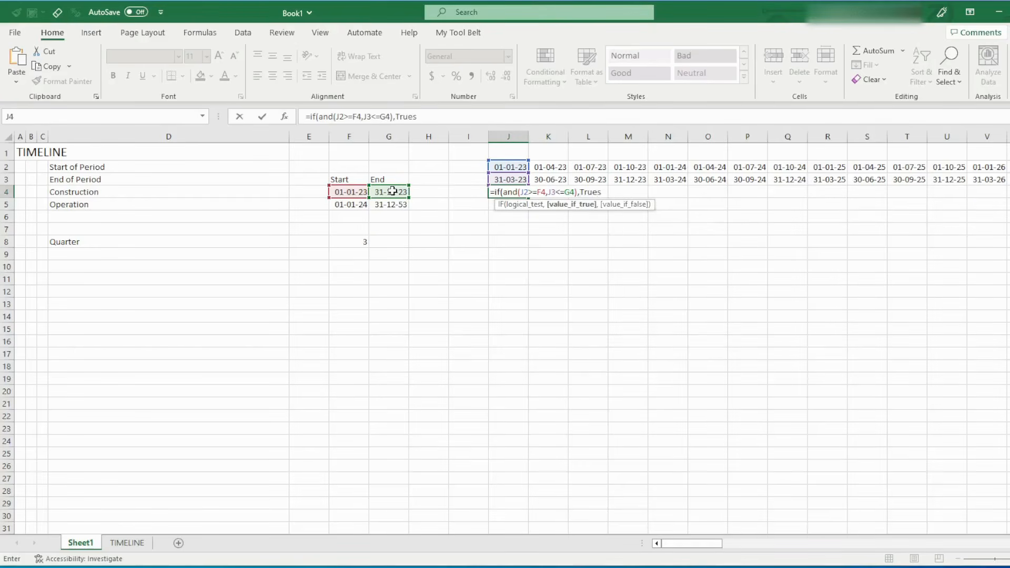
{"action": "type", "text": ", F"}
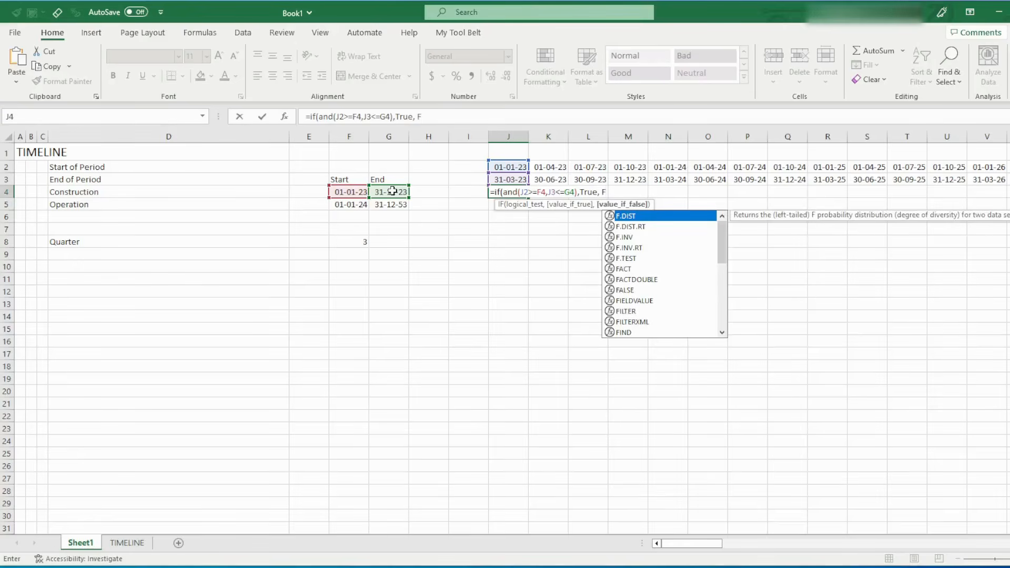
{"action": "type", "text": "als"}
Complete the J4 formula to return TRUE when the test is met and FALSE otherwise
{"action": "key", "text": "Tab"}
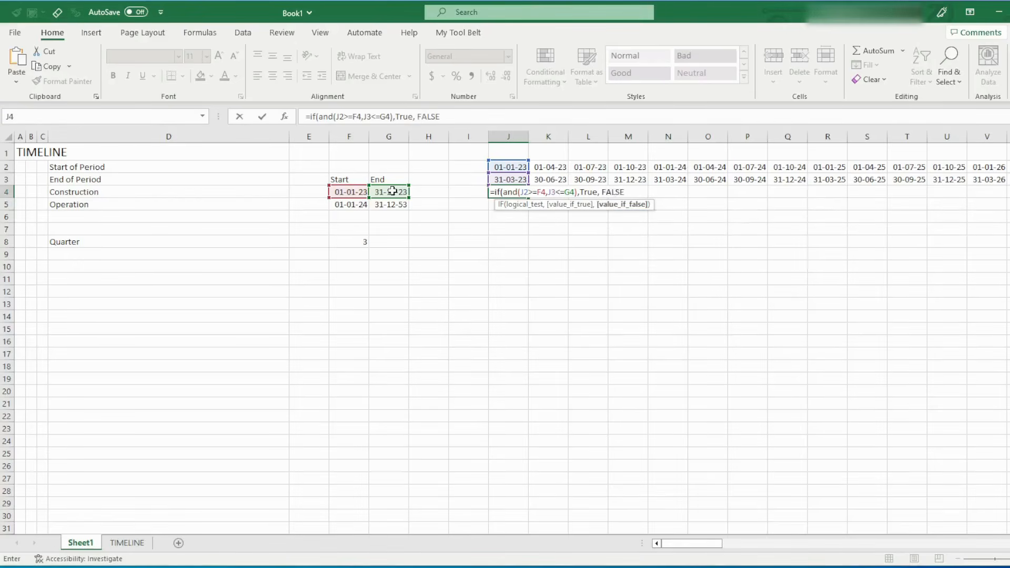
{"action": "type", "text": ")"}
{"action": "key", "text": "Return"}
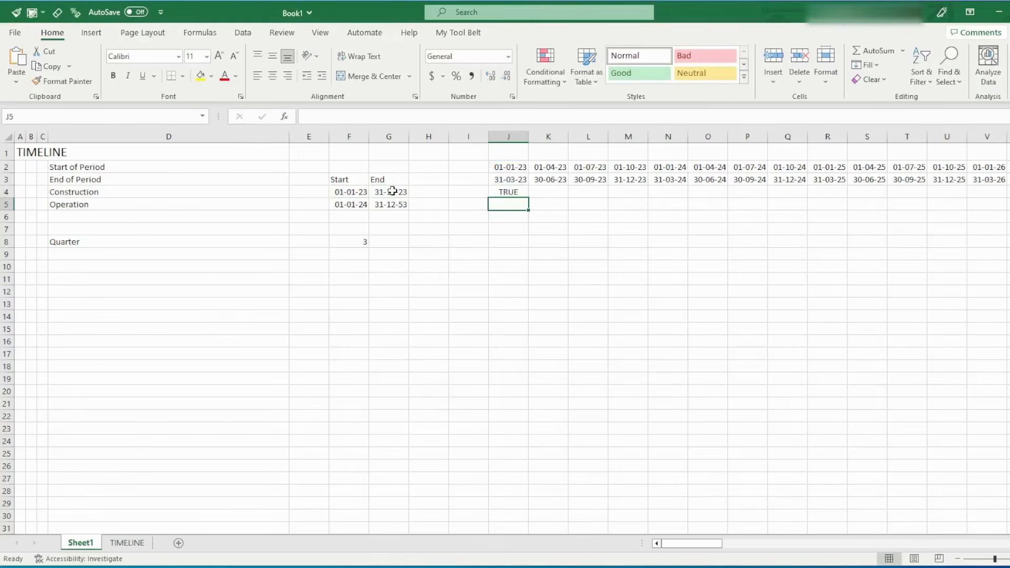
{"action": "key", "text": "Up"}
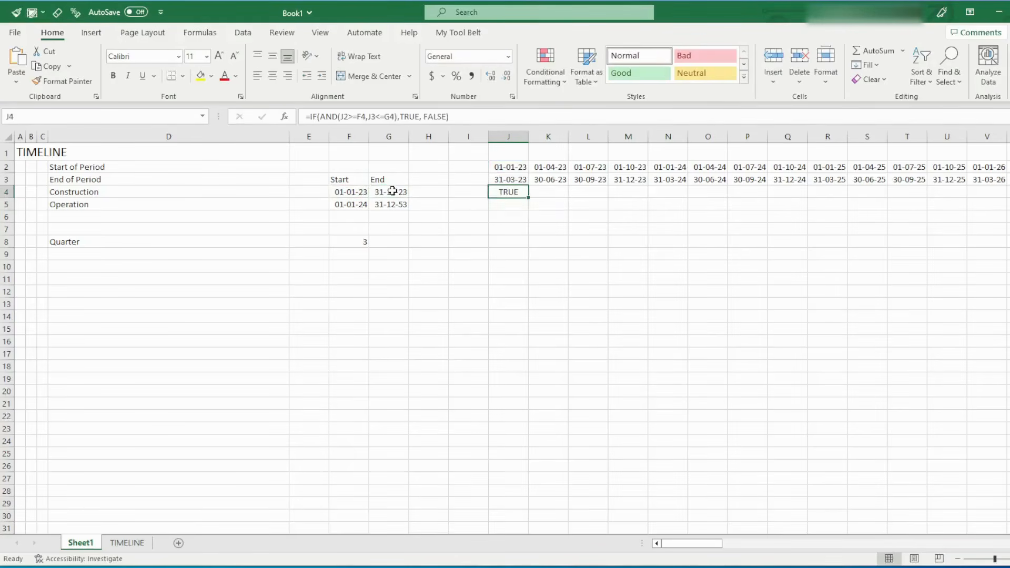
Try copying the Construction flag formula from J4 across K4:P4 with its relative references
{"action": "key", "text": "ctrl+c"}
{"action": "key", "text": "shift+Right"}
{"action": "key", "text": "shift+Right"}
{"action": "key", "text": "shift+Right"}
{"action": "key", "text": "shift+Right"}
{"action": "key", "text": "shift+Right"}
{"action": "key", "text": "shift+Right"}
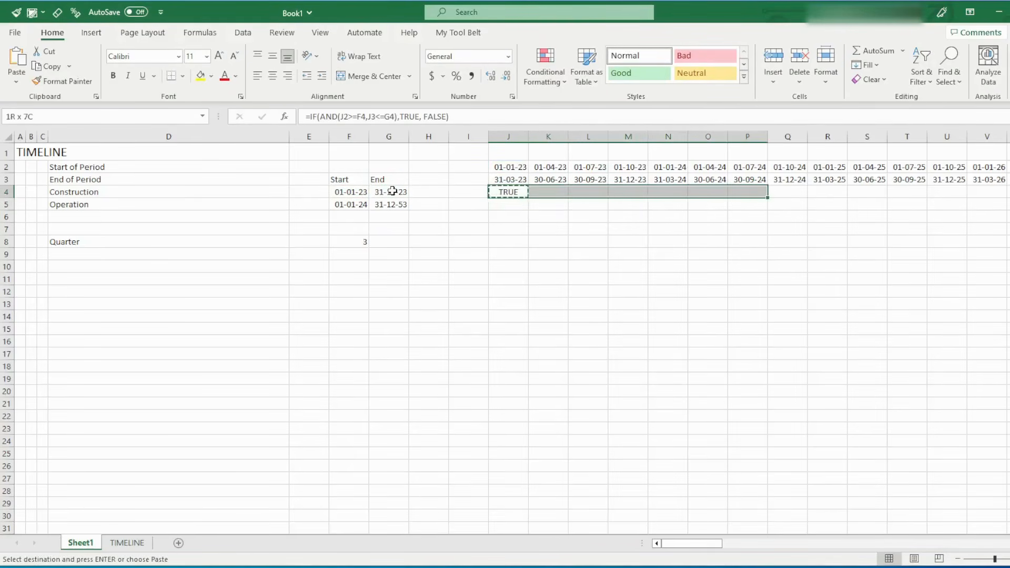
{"action": "key", "text": "ctrl+v"}
{"action": "key", "text": "Left"}
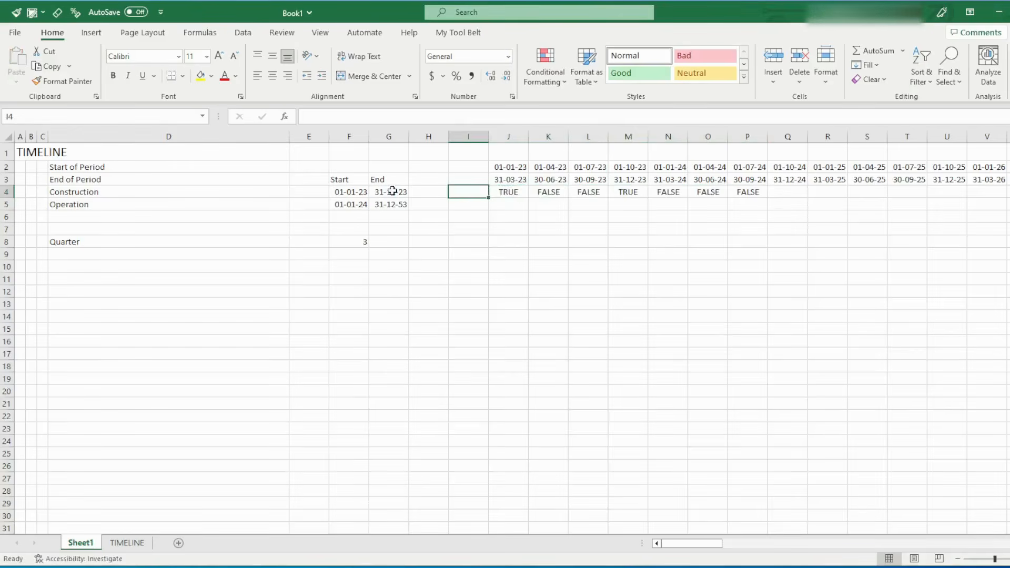
Review the copied Construction flags in K4:P4 and inspect which cells the K4 formula references
{"action": "left_click", "coordinate": [548, 191]}
{"action": "left_click_drag", "start_coordinate": [575, 190], "coordinate": [766, 194]}
{"action": "left_click", "coordinate": [550, 226]}
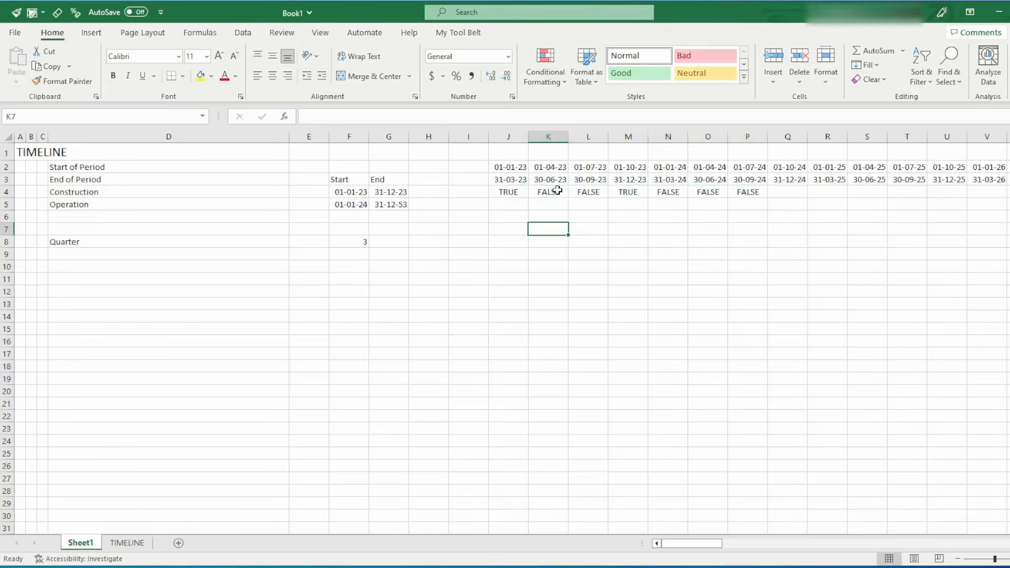
{"action": "left_click", "coordinate": [557, 192]}
{"action": "double_click", "coordinate": [557, 190]}
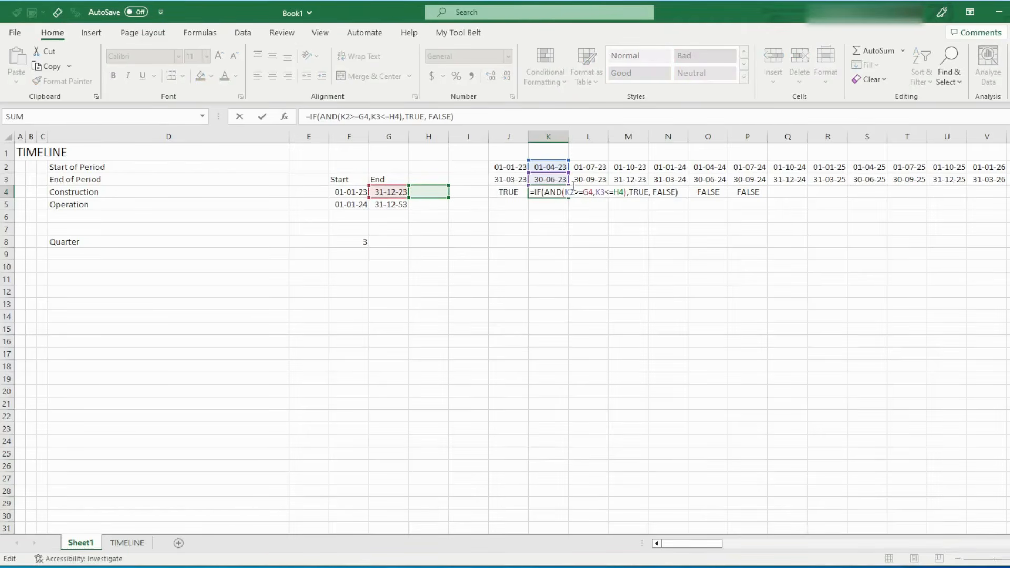
{"action": "key", "text": "Escape"}
{"action": "key", "text": "Left"}
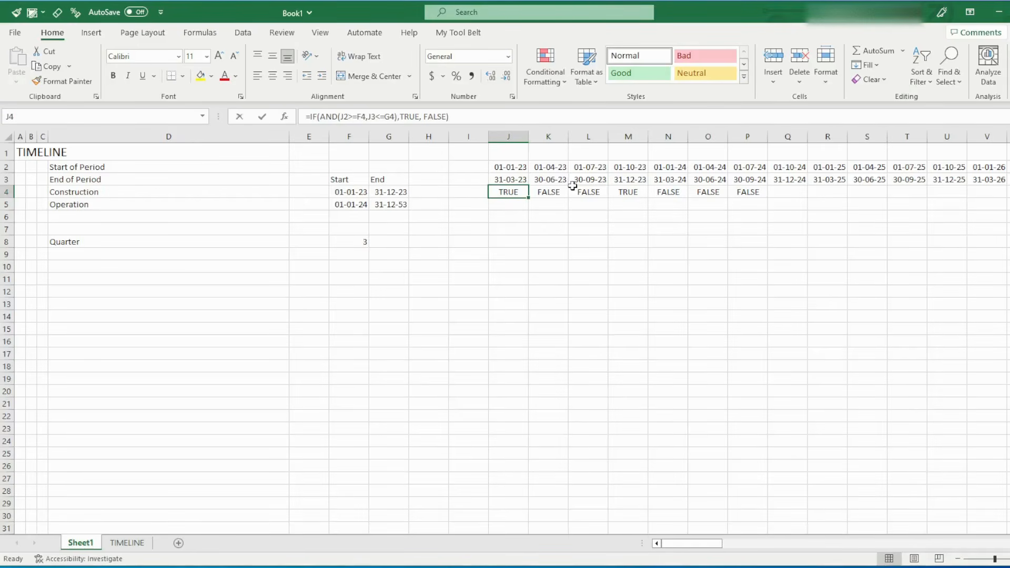
In the J4 formula, lock the row of the start-of-period reference as J$2
{"action": "key", "text": "F2"}
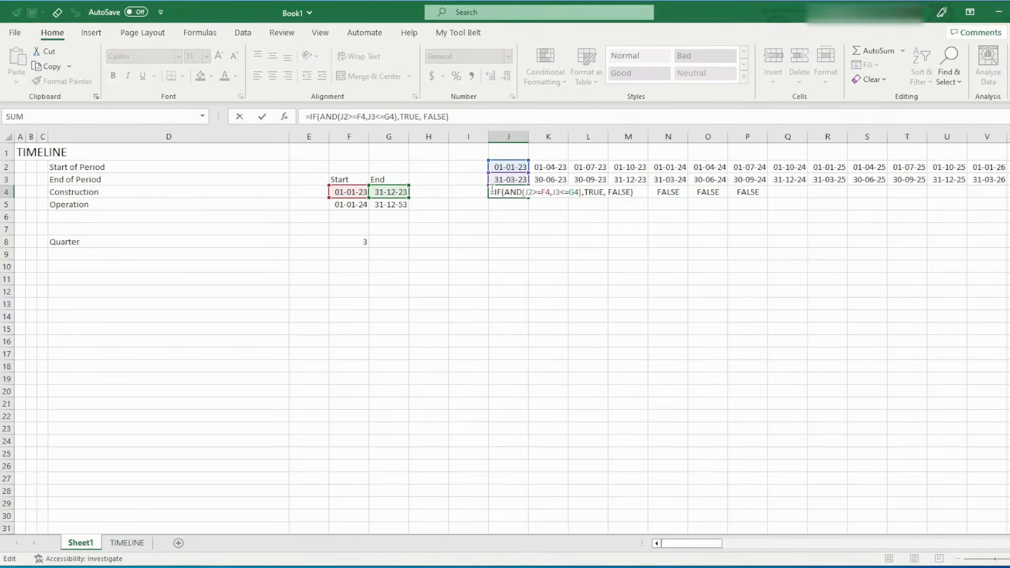
{"action": "left_click", "coordinate": [528, 192]}
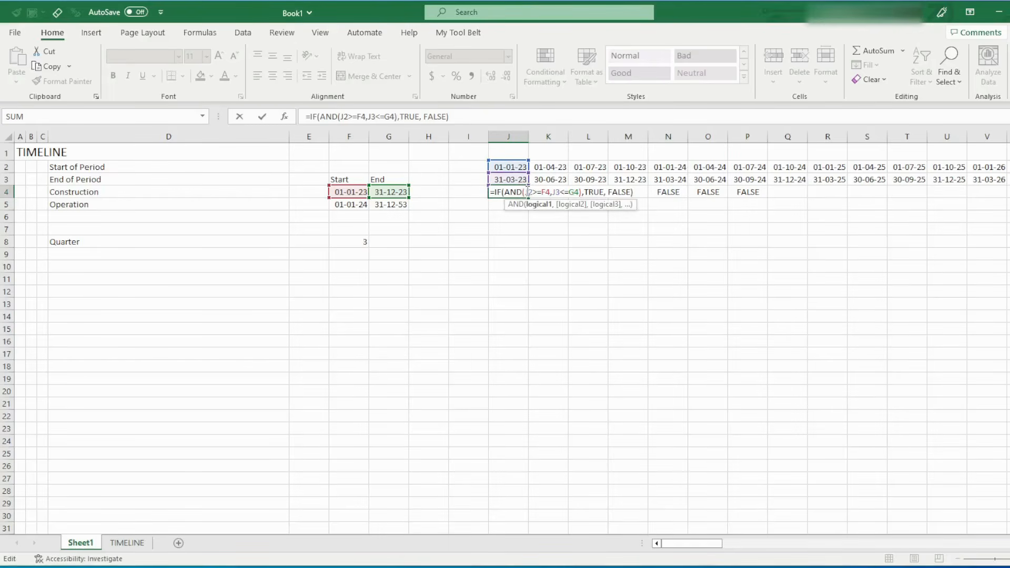
{"action": "double_click", "coordinate": [556, 192]}
{"action": "left_click", "coordinate": [529, 192]}
{"action": "key", "text": "F4"}
{"action": "key", "text": "F4"}
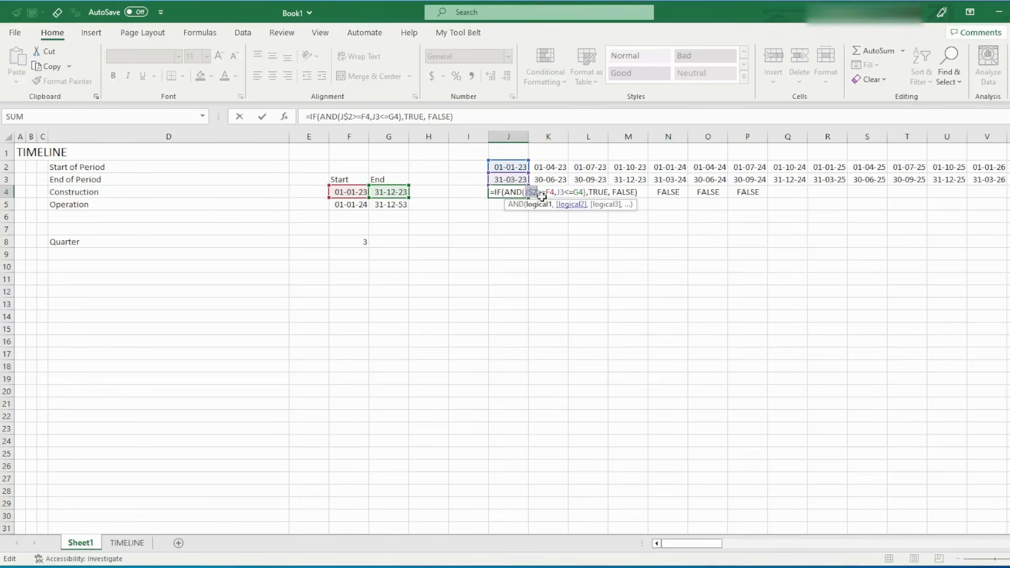
{"action": "double_click", "coordinate": [579, 192]}
{"action": "key", "text": "F4"}
{"action": "key", "text": "F4"}
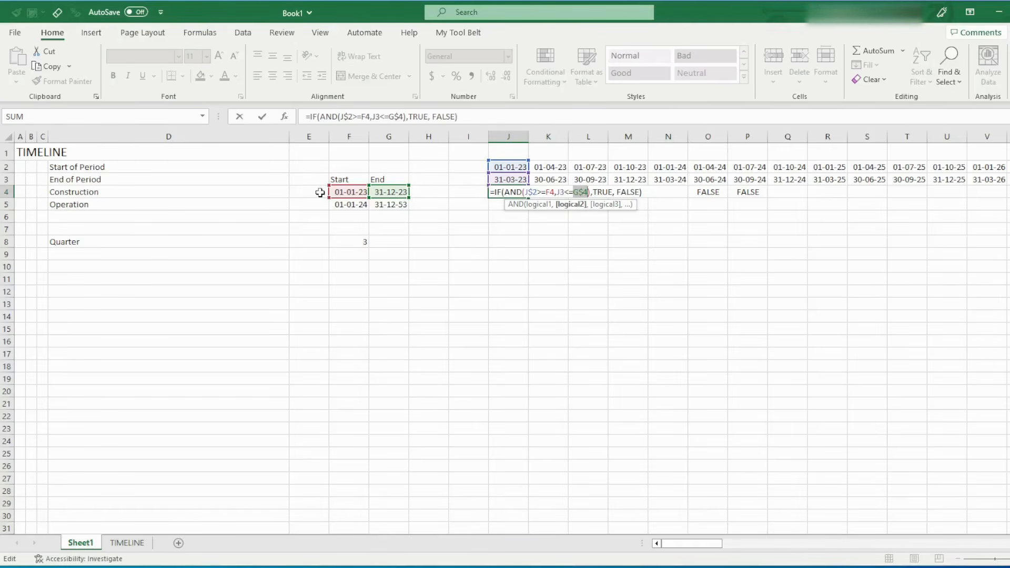
Lock the column of the Construction start date reference in the J4 formula as $F4
{"action": "left_click", "coordinate": [549, 193]}
{"action": "key", "text": "F4"}
{"action": "key", "text": "F4"}
{"action": "key", "text": "F4"}
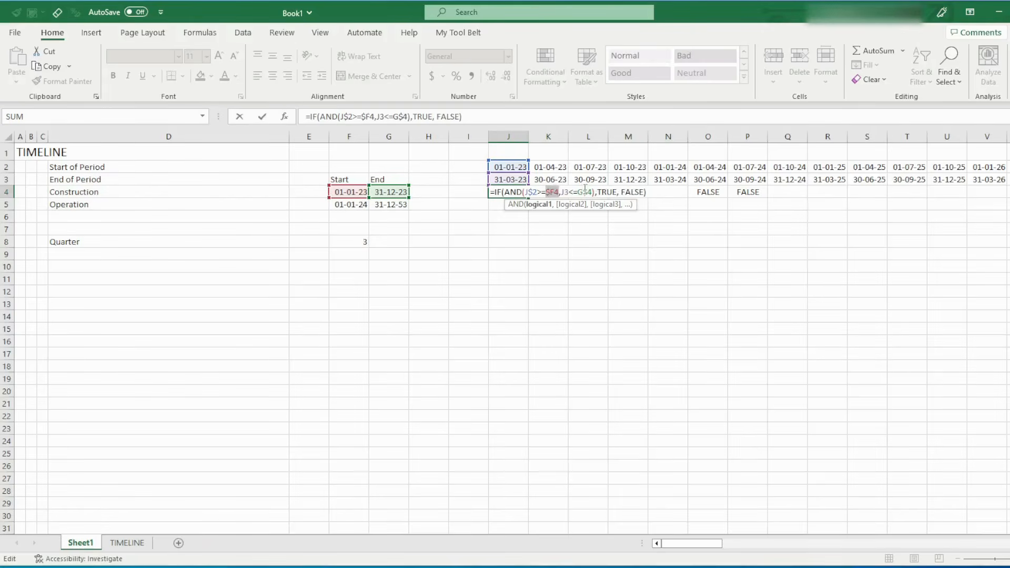
Lock only the column of the Construction end date reference in the J4 formula as $G4
{"action": "left_click", "coordinate": [584, 192]}
{"action": "key", "text": "F4"}
{"action": "key", "text": "F4"}
{"action": "key", "text": "F4"}
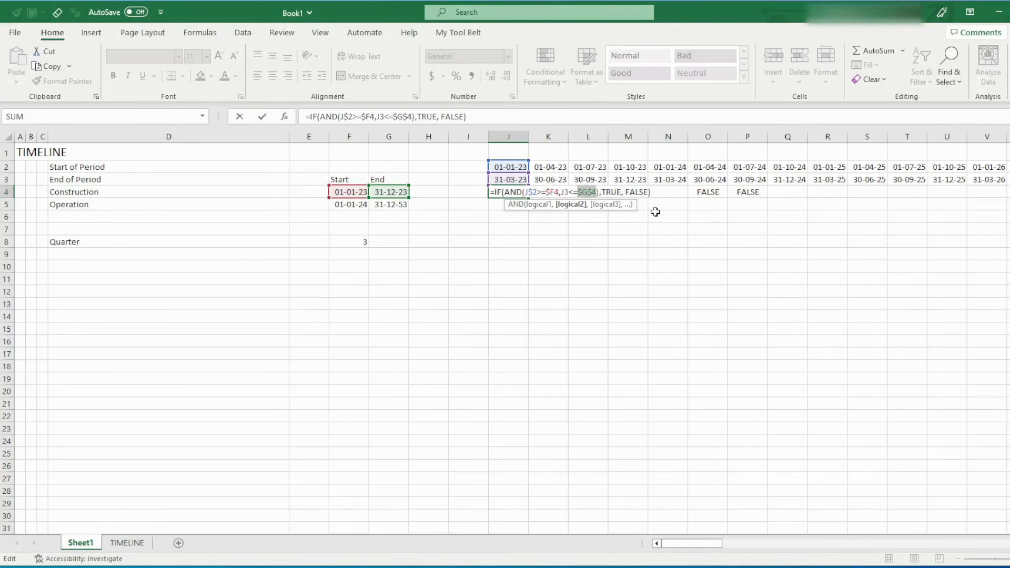
{"action": "key", "text": "F4"}
{"action": "key", "text": "F4"}
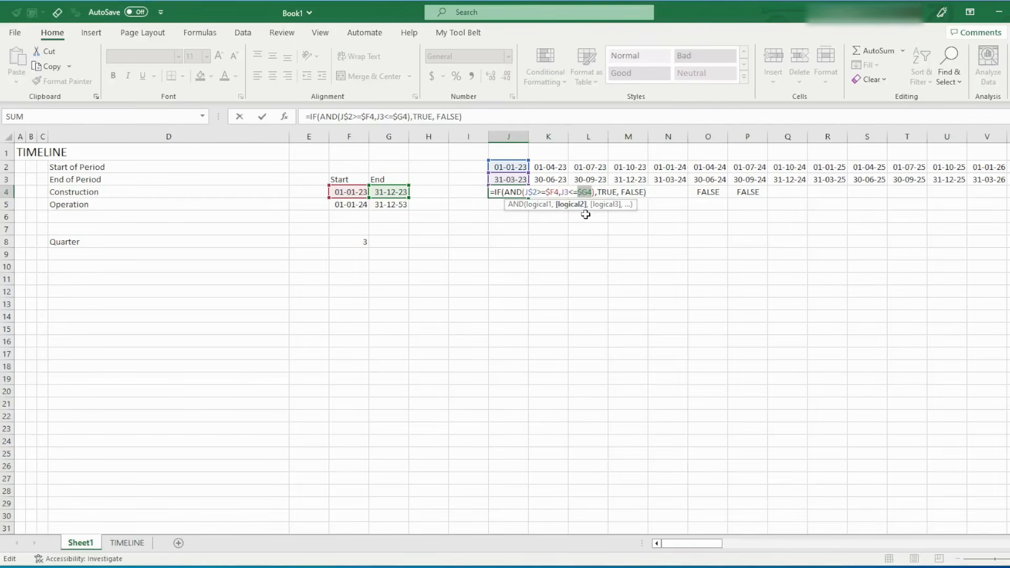
{"action": "key", "text": "F4"}
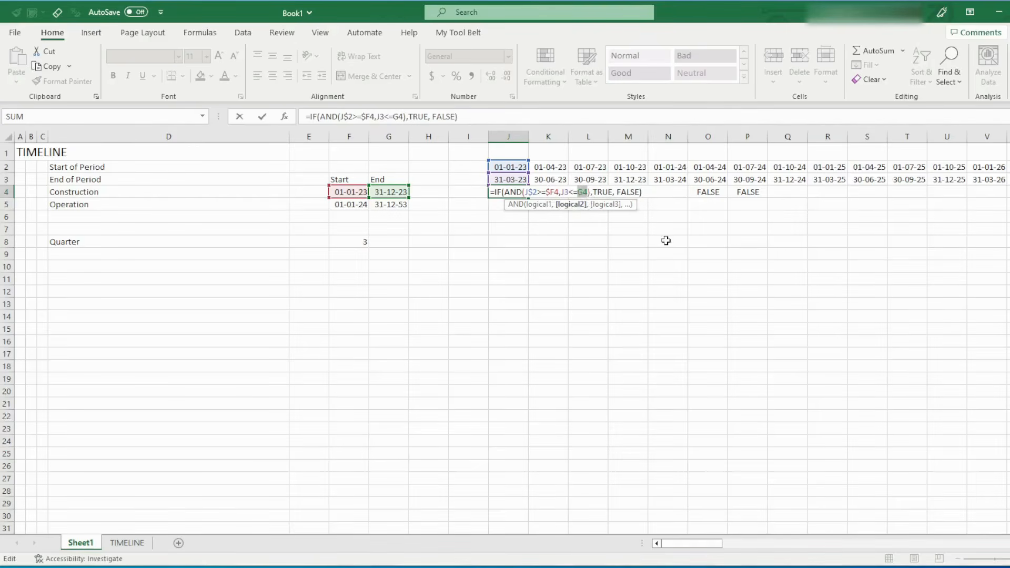
{"action": "key", "text": "F4"}
{"action": "key", "text": "F4"}
{"action": "key", "text": "F4"}
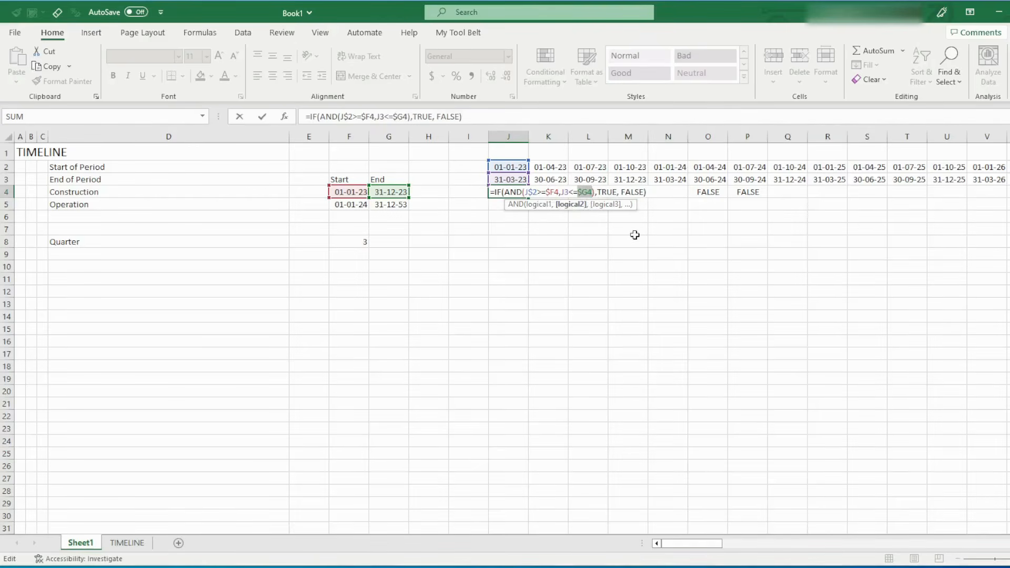
Lock the row of the end-of-period reference as J$3 and enter the J4 formula
{"action": "left_click", "coordinate": [566, 191]}
{"action": "key", "text": "F4"}
{"action": "key", "text": "F4"}
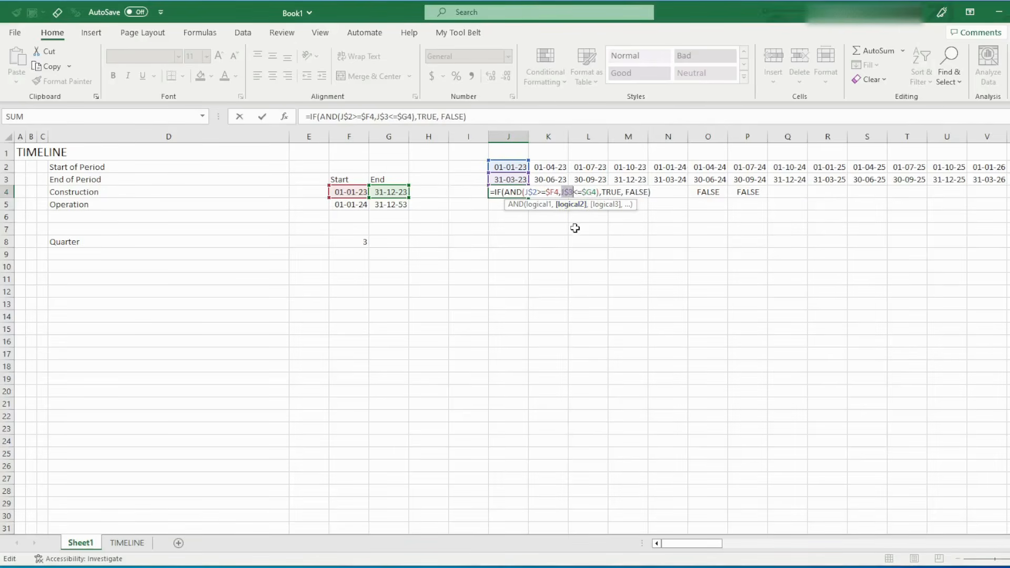
{"action": "key", "text": "Return"}
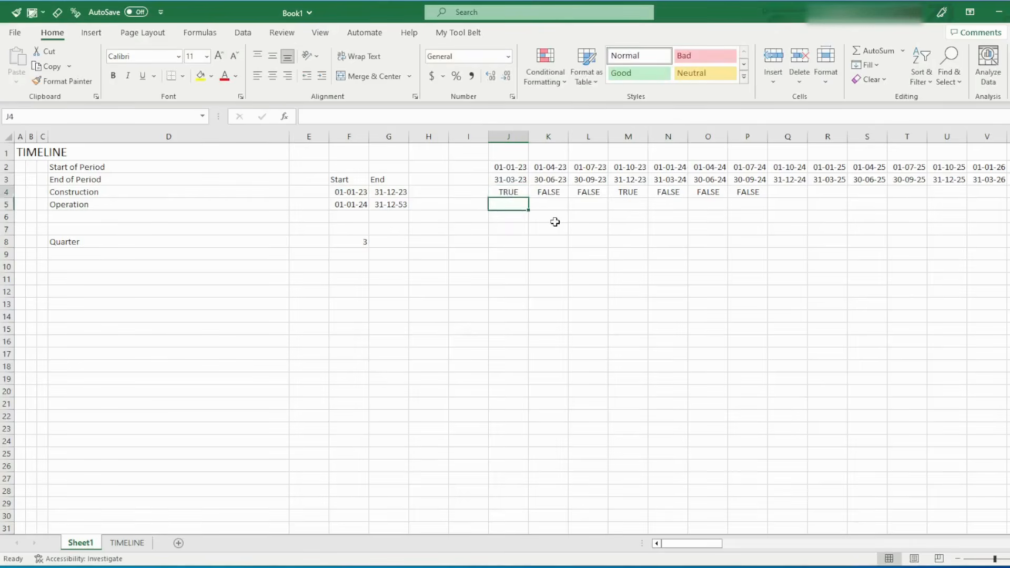
Copy the anchored Construction flag formula from J4 across the existing flags through P4
{"action": "key", "text": "Up"}
{"action": "key", "text": "ctrl+c"}
{"action": "key", "text": "ctrl+shift+Right"}
{"action": "key", "text": "Return"}
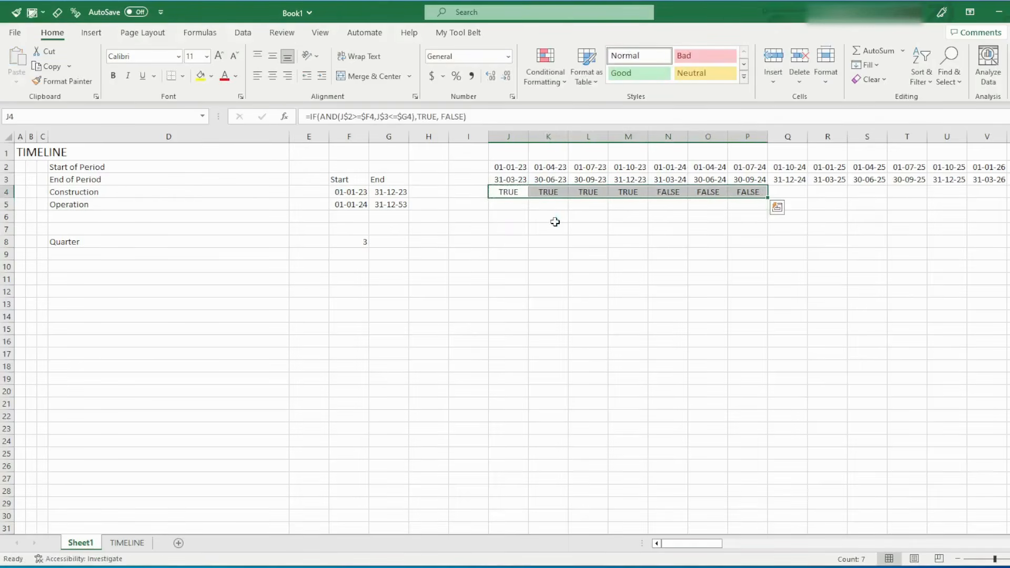
{"action": "left_click", "coordinate": [583, 251]}
Check the Construction flags in J4:P4 against the period dates, especially the phase change between columns M and N
{"action": "left_click_drag", "start_coordinate": [515, 190], "coordinate": [747, 191]}
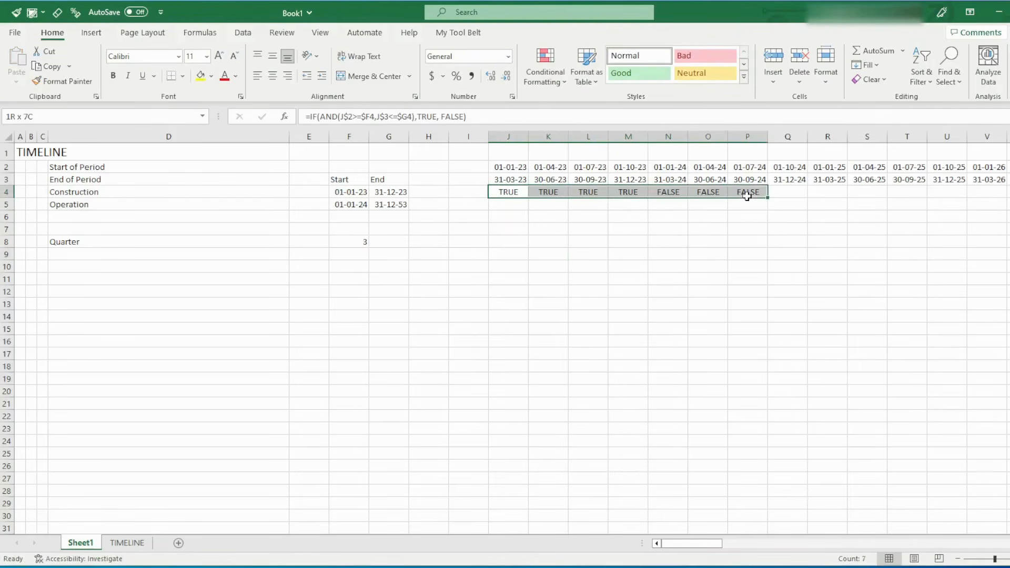
{"action": "left_click", "coordinate": [708, 216]}
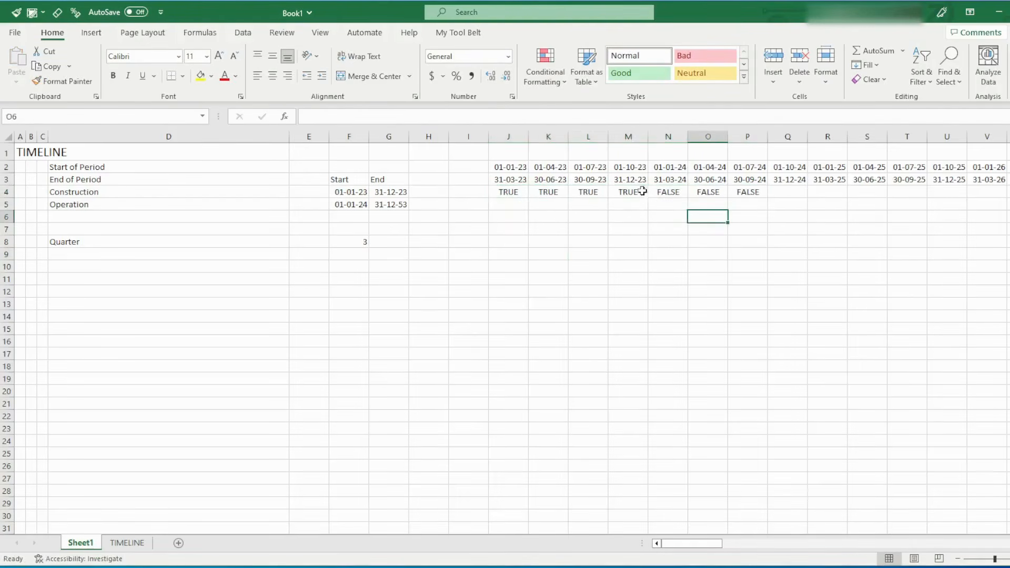
{"action": "left_click", "coordinate": [629, 137]}
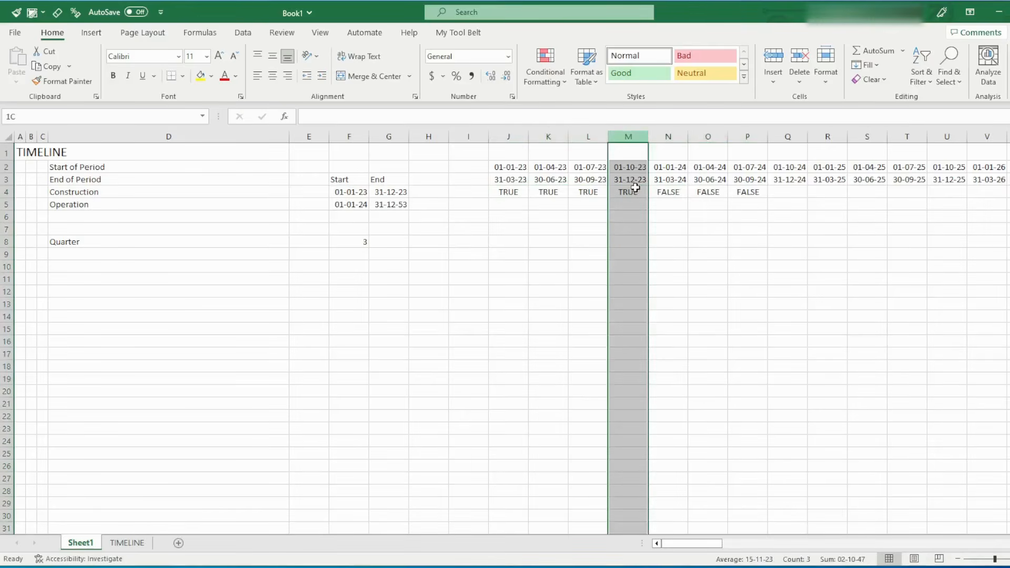
{"action": "left_click", "coordinate": [670, 137], "text": "ctrl"}
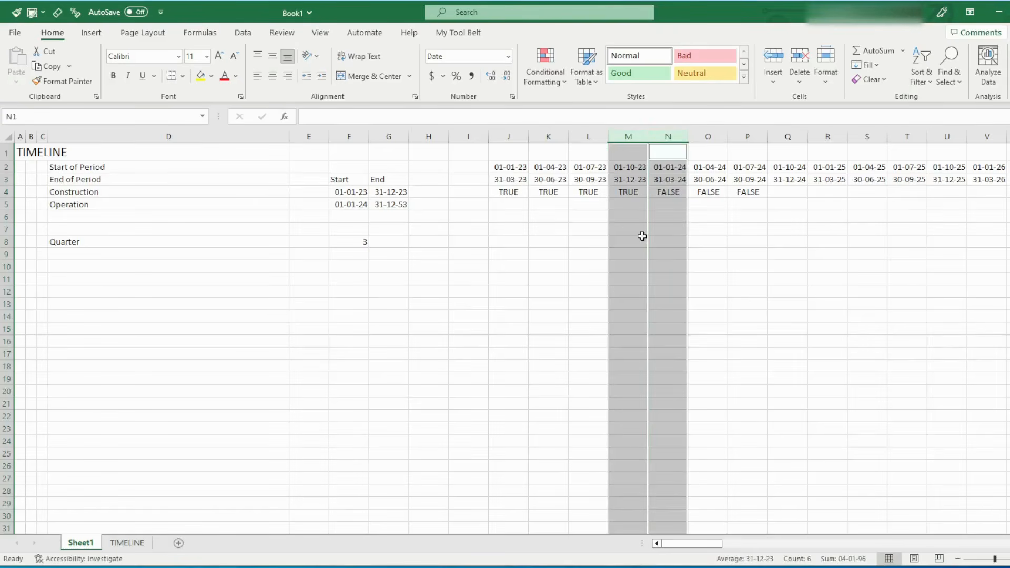
{"action": "left_click", "coordinate": [652, 192]}
{"action": "left_click", "coordinate": [641, 192]}
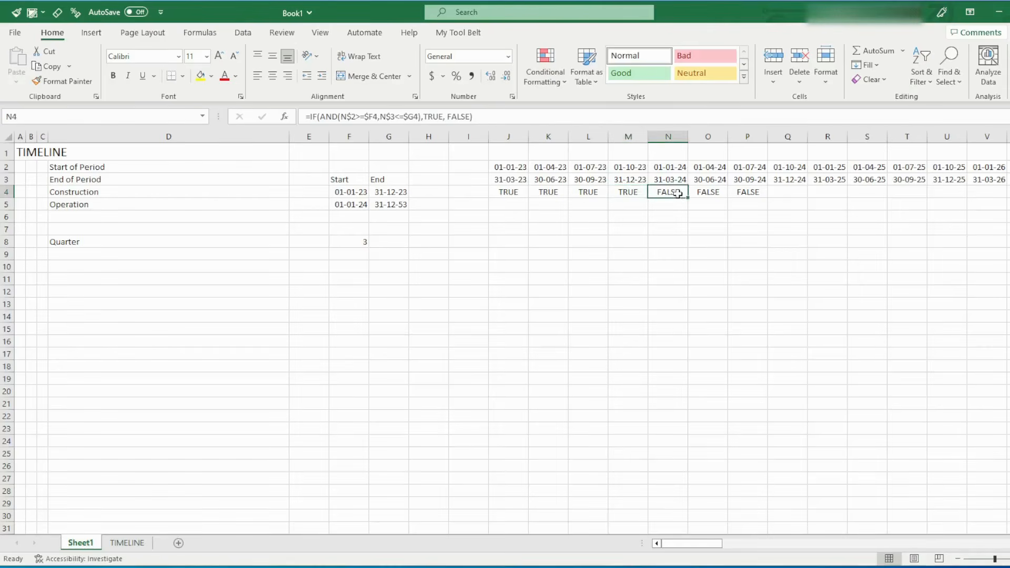
Copy the Construction flag formulas J4:P4 into the Operation row J5:P5 and check the references in L5
{"action": "left_click_drag", "start_coordinate": [521, 193], "coordinate": [738, 196]}
{"action": "key", "text": "ctrl+c"}
{"action": "key", "text": "Down"}
{"action": "key", "text": "ctrl+v"}
{"action": "key", "text": "Escape"}
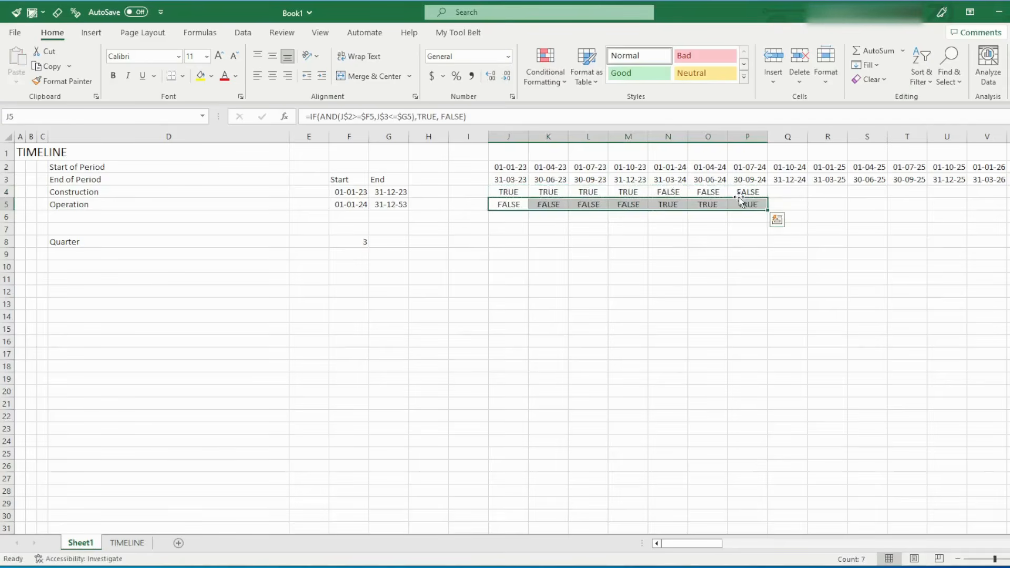
{"action": "left_click", "coordinate": [593, 202]}
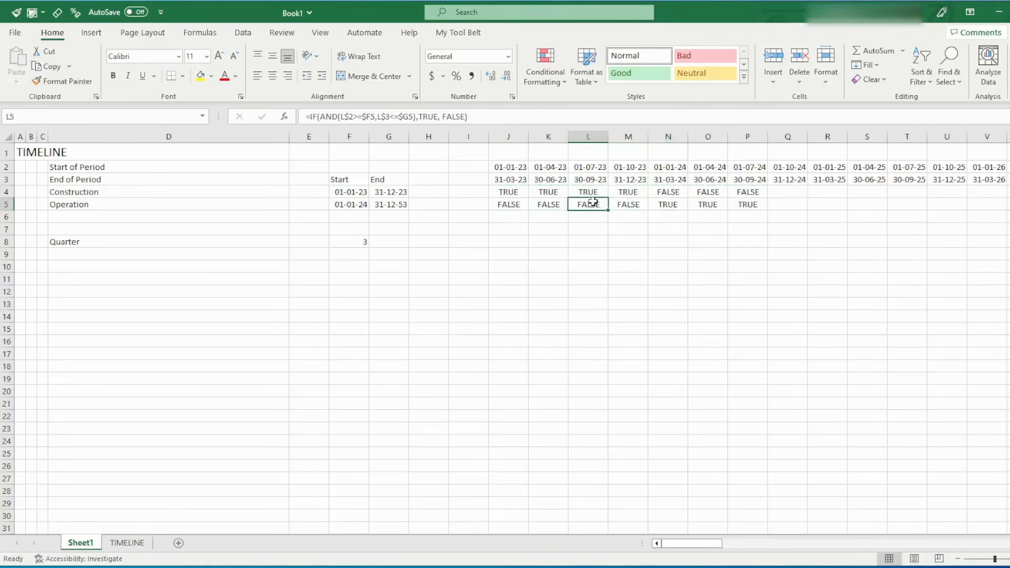
{"action": "double_click", "coordinate": [592, 203]}
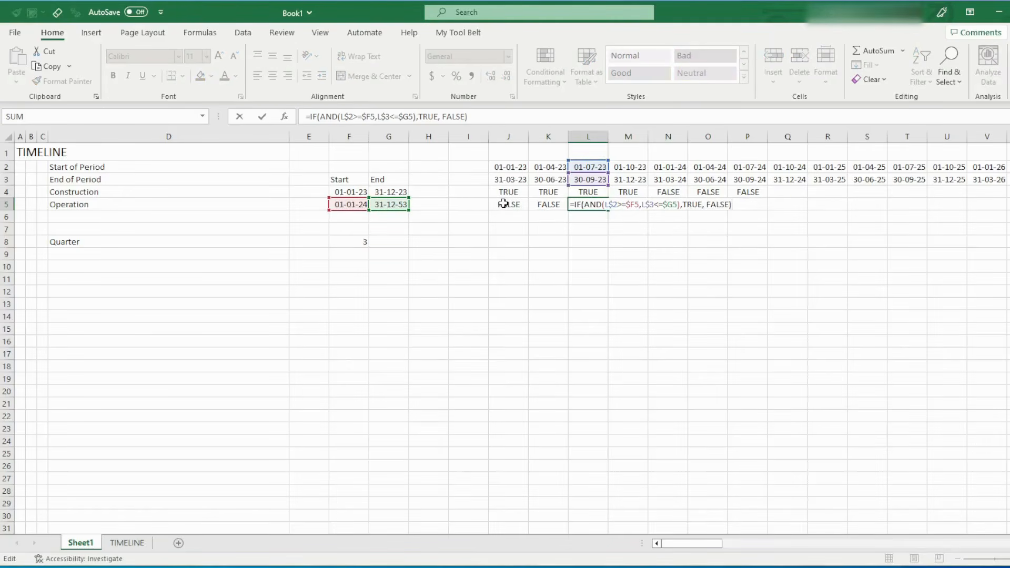
{"action": "key", "text": "Escape"}
Copy the Construction and Operation flag formulas in P4:P5 across to the last timeline column, FE
{"action": "left_click_drag", "start_coordinate": [747, 193], "coordinate": [749, 208]}
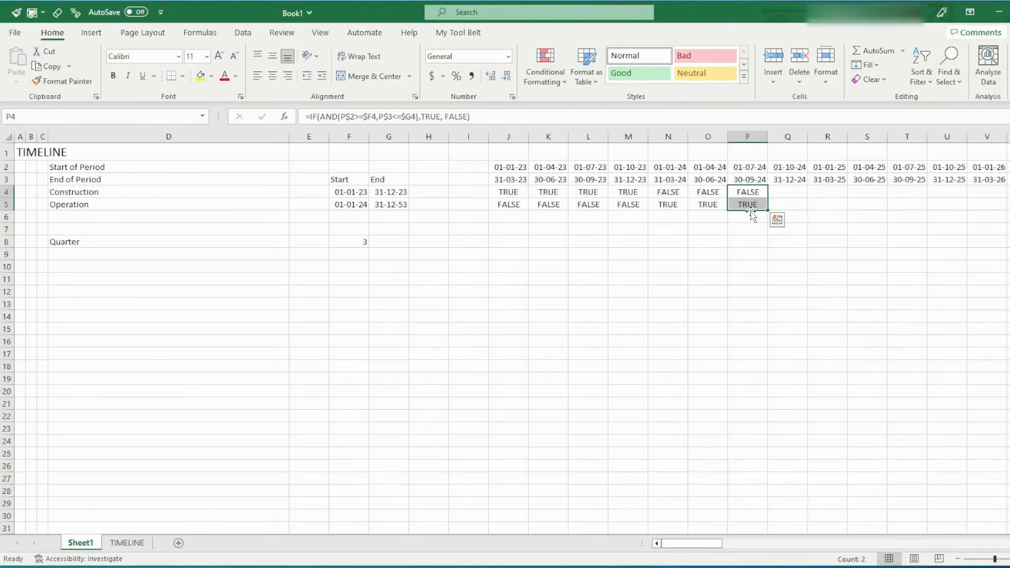
{"action": "key", "text": "ctrl+c"}
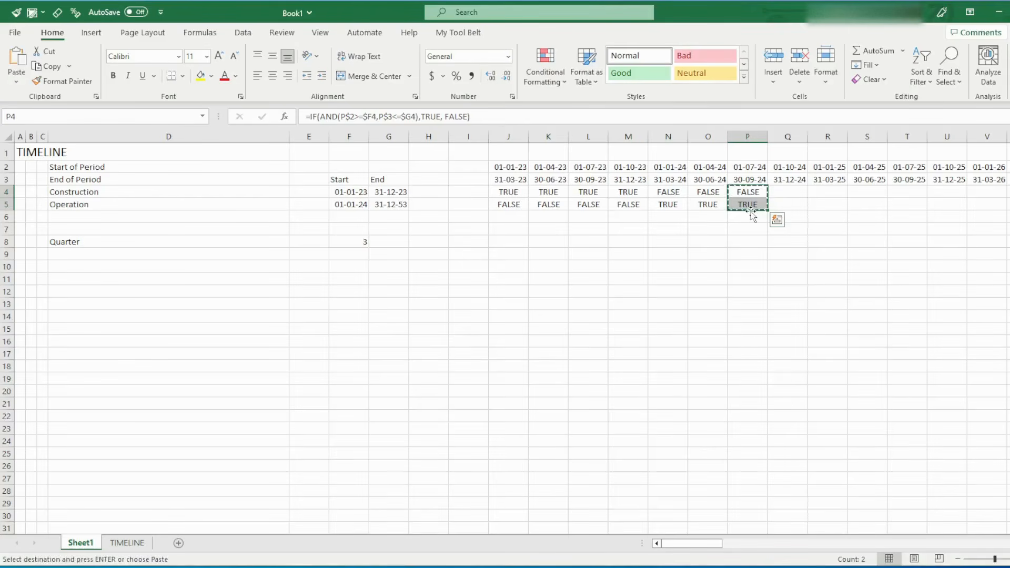
{"action": "key", "text": "ctrl+shift+Right"}
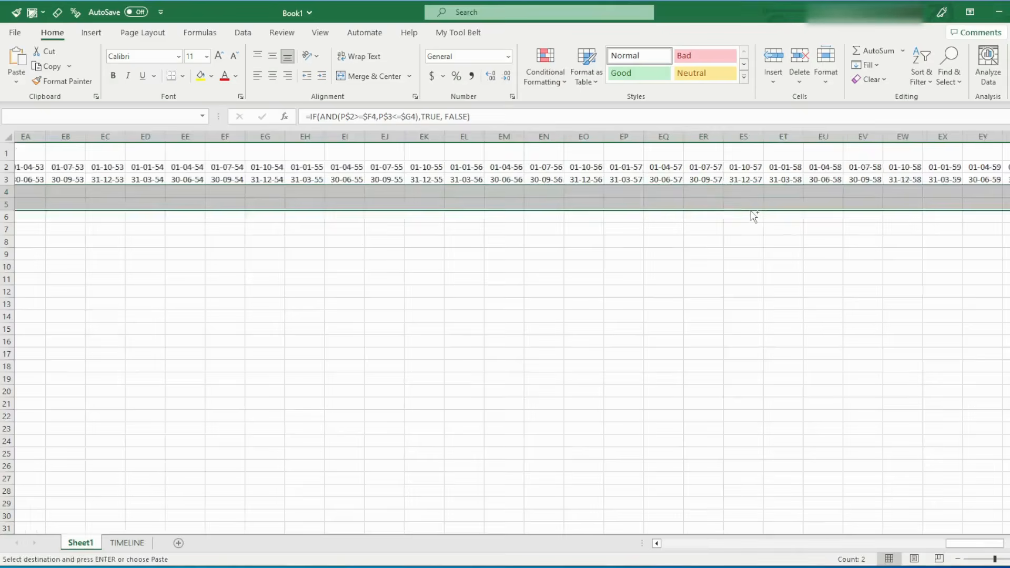
{"action": "key", "text": "Return"}
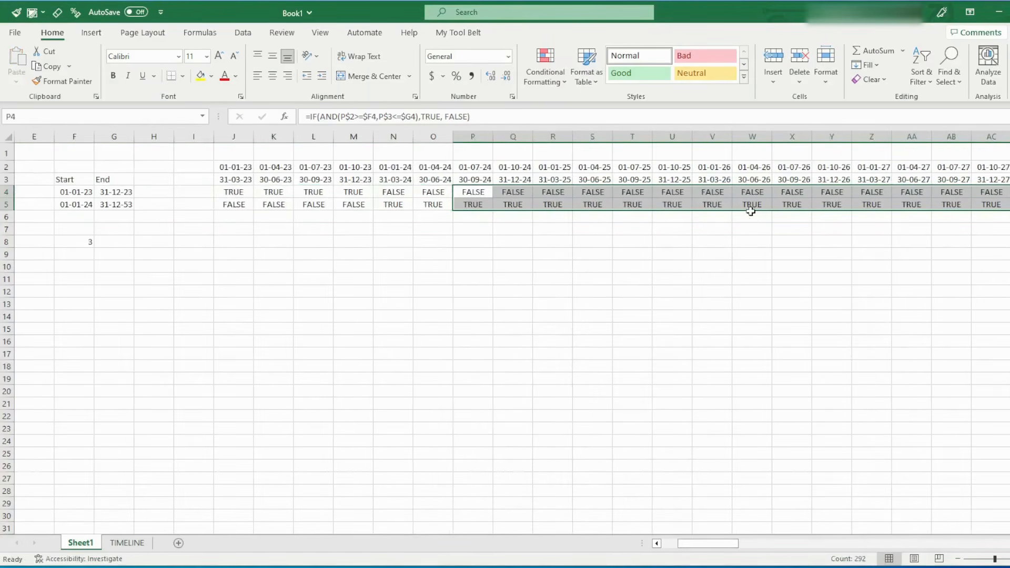
Check the flags at the end of the timeline in column FE, and review the first periods in J2:N5
{"action": "key", "text": "ctrl+Right"}
{"action": "key", "text": "Left"}
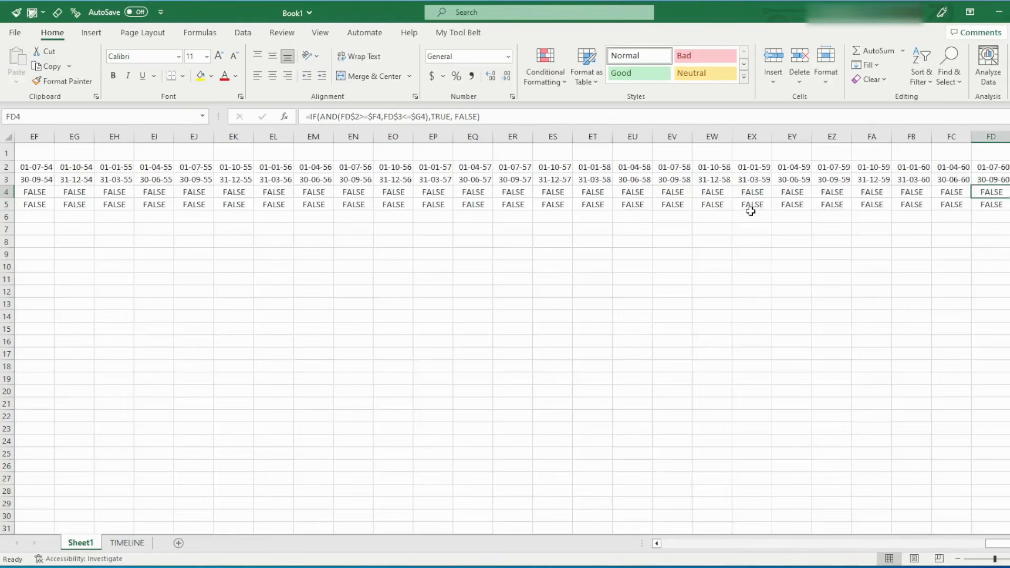
{"action": "key", "text": "Right"}
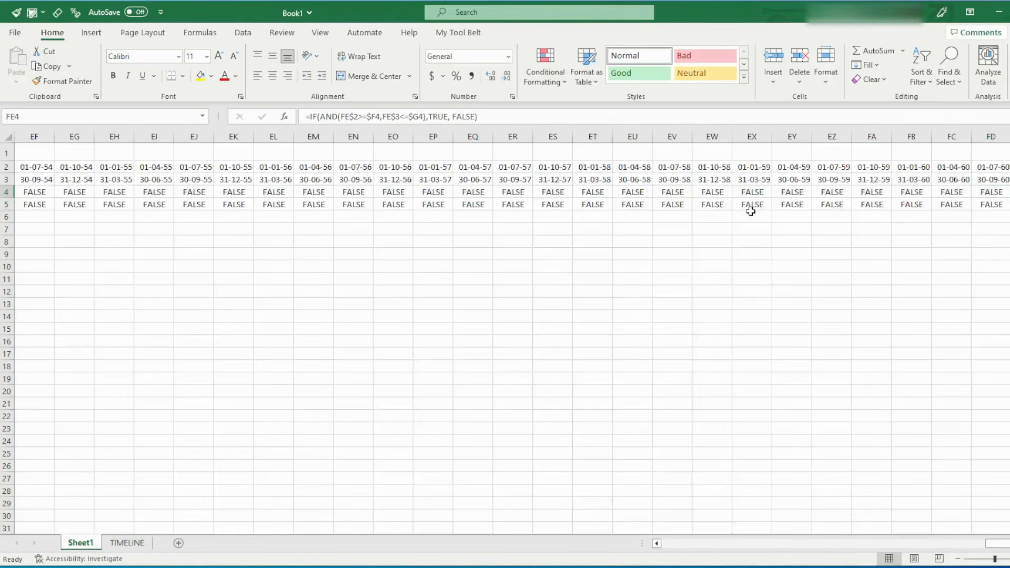
{"action": "key", "text": "Right"}
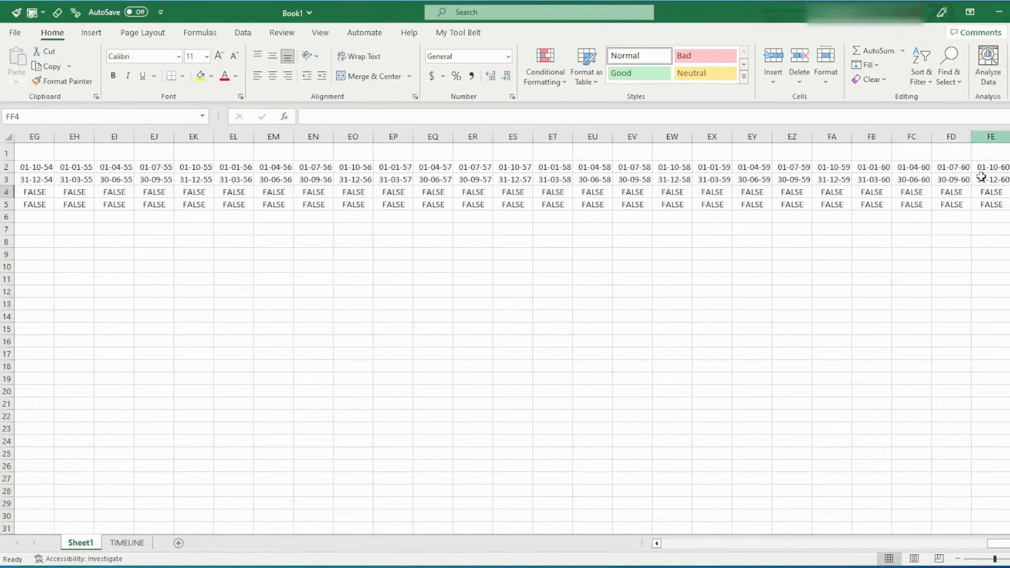
{"action": "left_click_drag", "start_coordinate": [980, 180], "coordinate": [990, 197]}
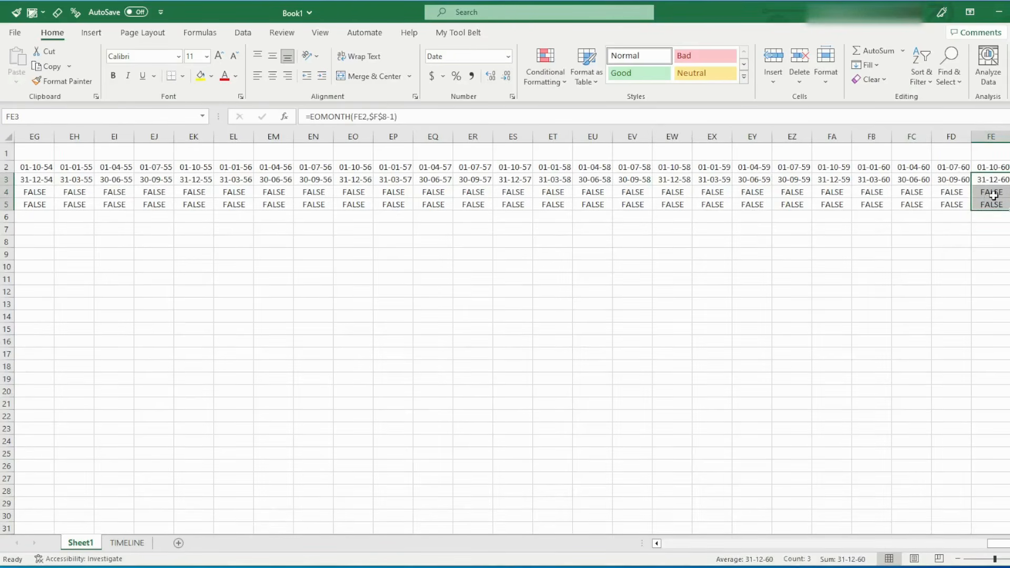
{"action": "key", "text": "ctrl+Left"}
{"action": "key", "text": "ctrl+Left"}
{"action": "key", "text": "ctrl+Left"}
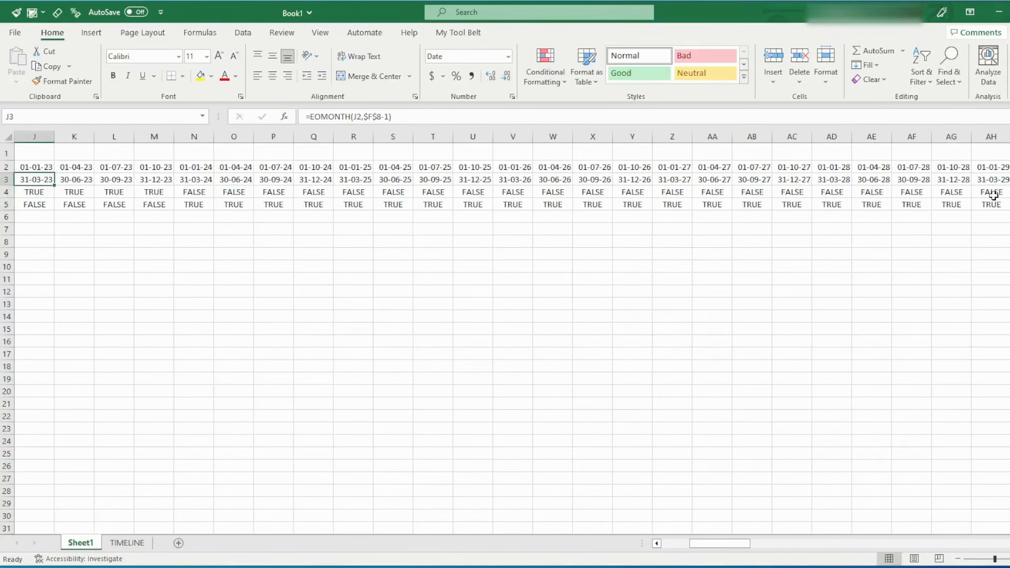
{"action": "key", "text": "ctrl+Left"}
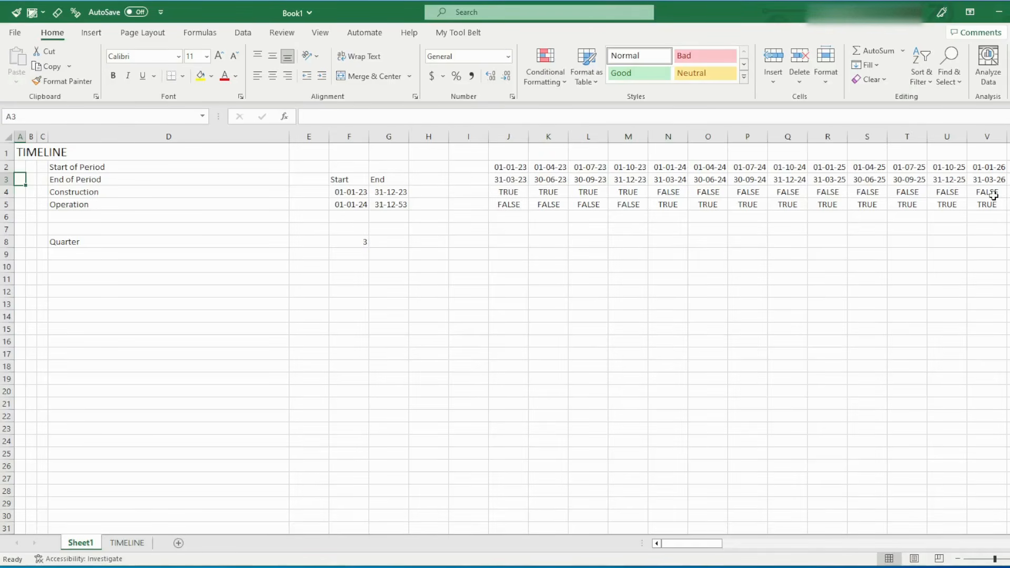
{"action": "left_click", "coordinate": [509, 169]}
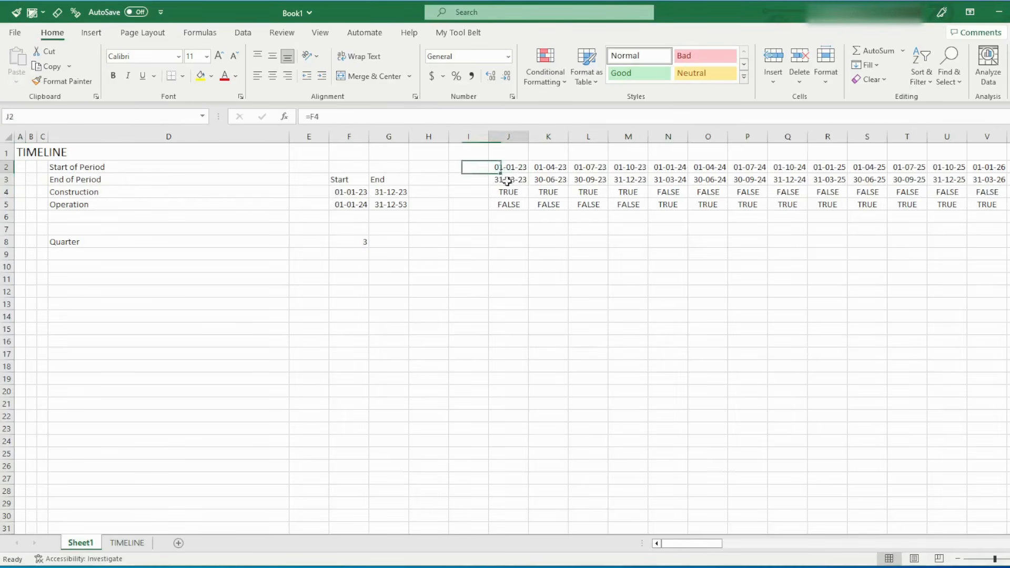
{"action": "left_click_drag", "start_coordinate": [507, 181], "coordinate": [651, 206]}
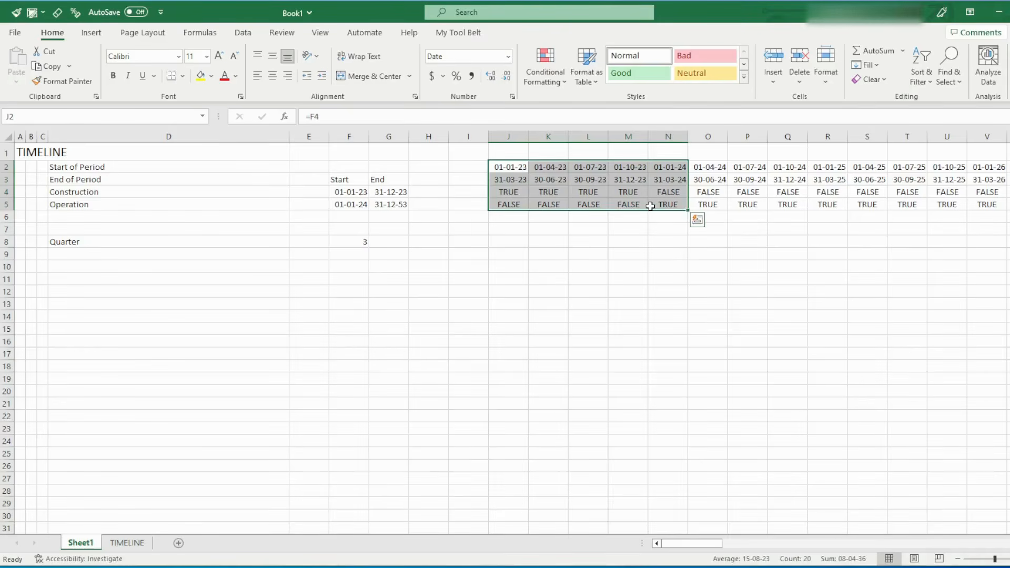
{"action": "left_click", "coordinate": [586, 240]}
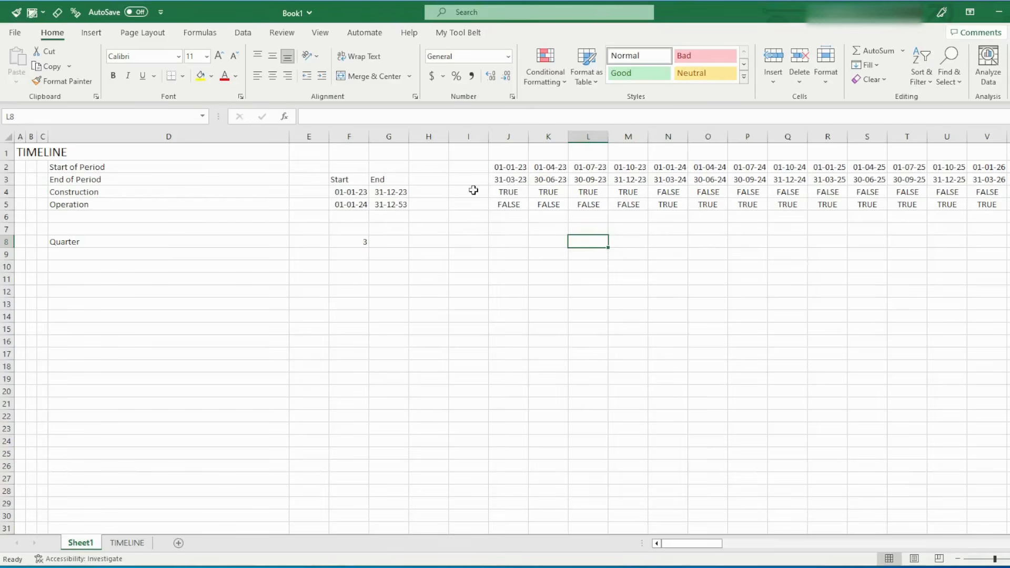
{"action": "left_click_drag", "start_coordinate": [548, 165], "coordinate": [592, 166]}
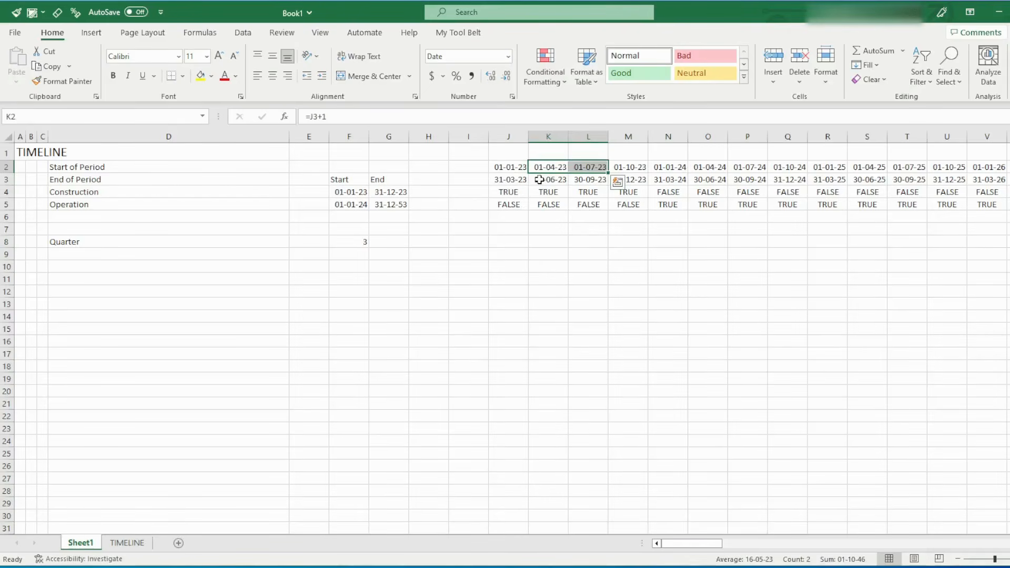
{"action": "left_click", "coordinate": [557, 169]}
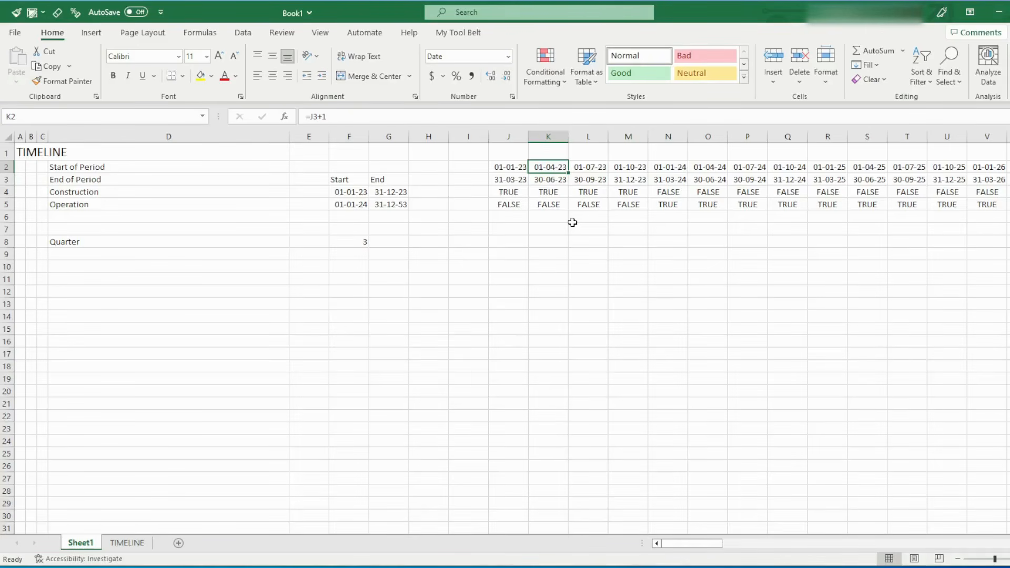
{"action": "left_click", "coordinate": [389, 238]}
{"action": "left_click", "coordinate": [355, 192]}
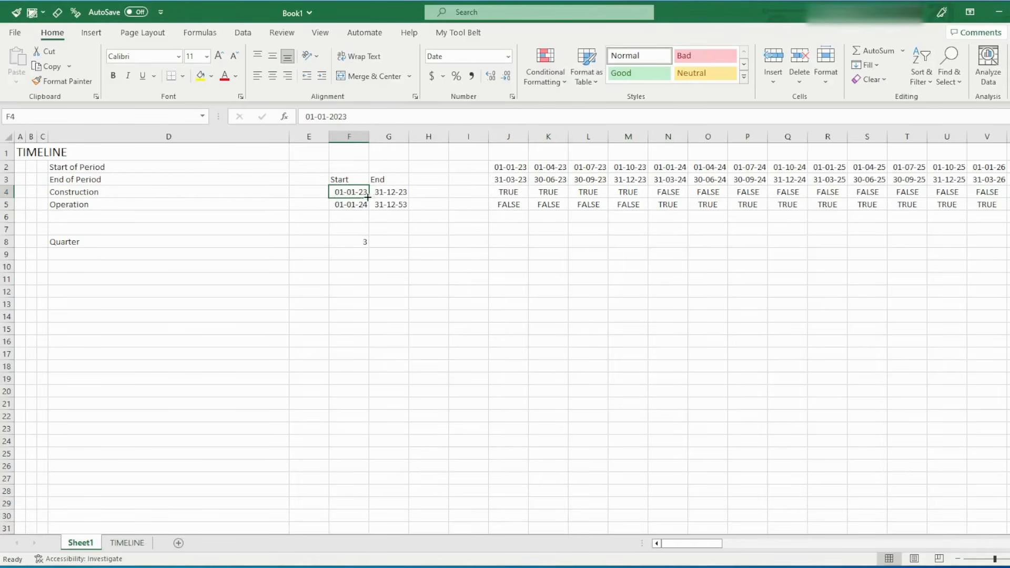
Enter 01-Jan-23 in F7 as a sample of the date display, and clear the cell again
{"action": "left_click", "coordinate": [345, 225]}
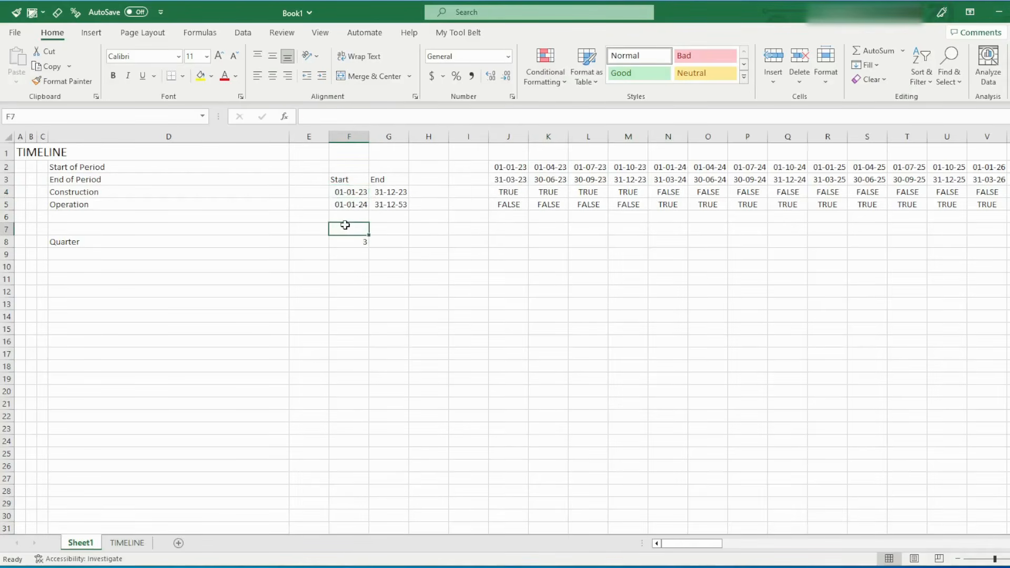
{"action": "type", "text": "01-Jan"}
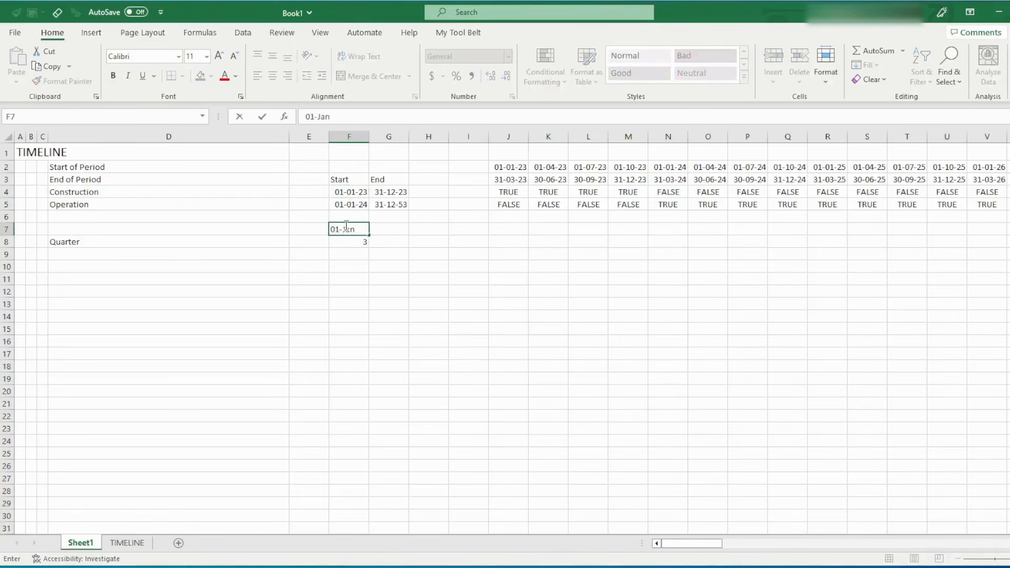
{"action": "type", "text": "-23"}
{"action": "key", "text": "Return"}
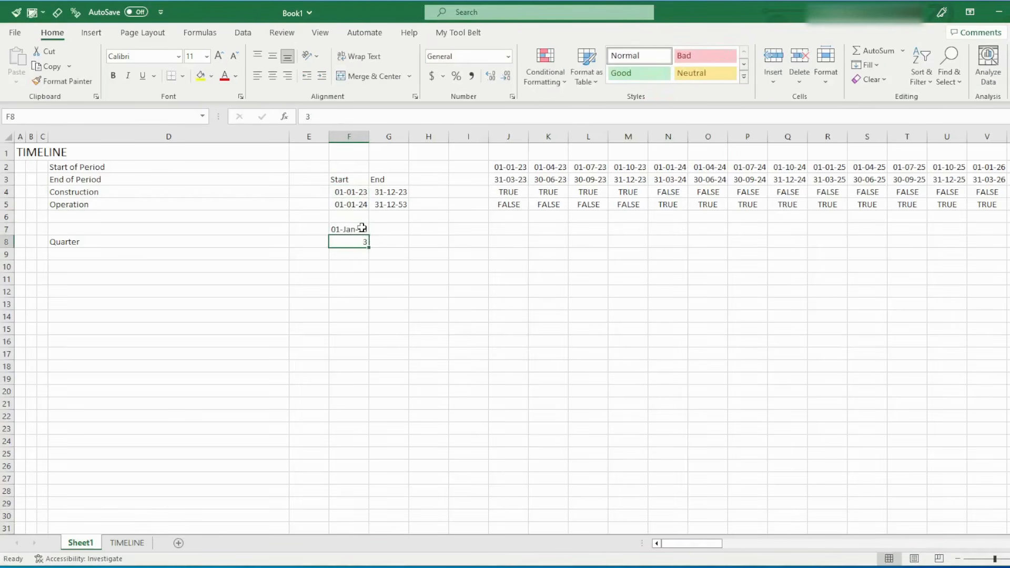
{"action": "left_click", "coordinate": [362, 228]}
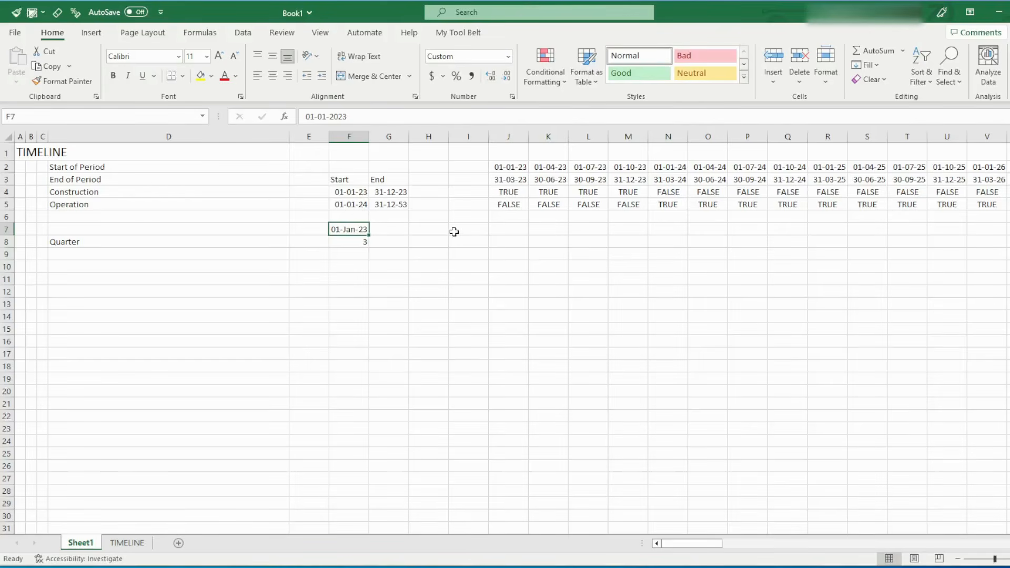
{"action": "key", "text": "Delete"}
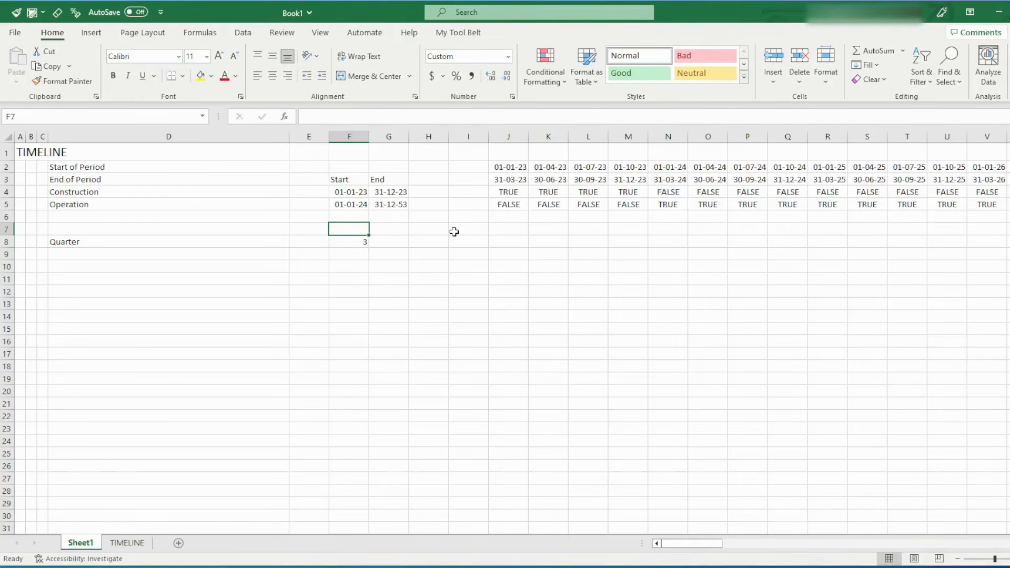
Apply the custom number format dd-mmm-yy to the Construction start date in F4
{"action": "left_click", "coordinate": [362, 194]}
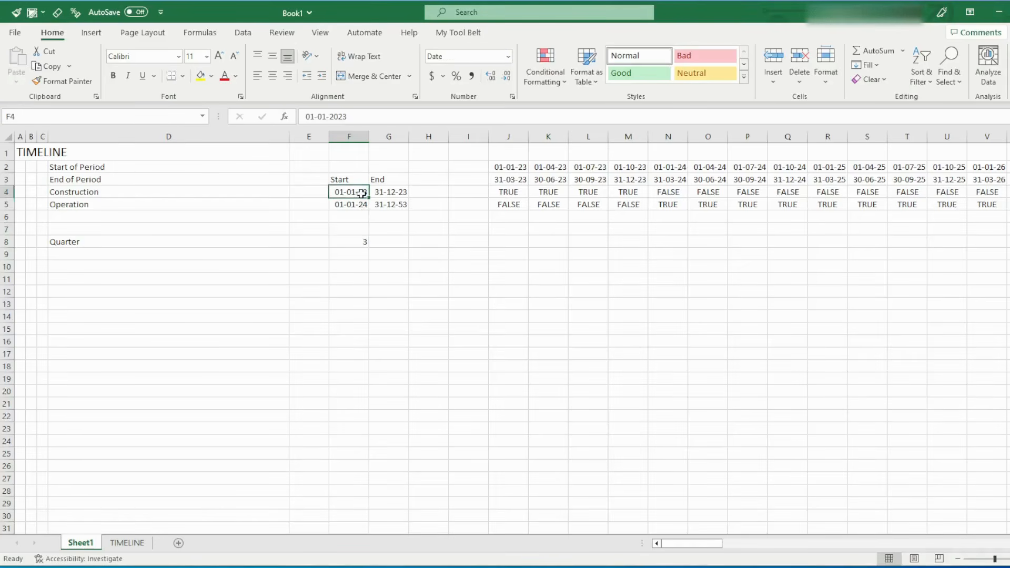
{"action": "key", "text": "ctrl+1"}
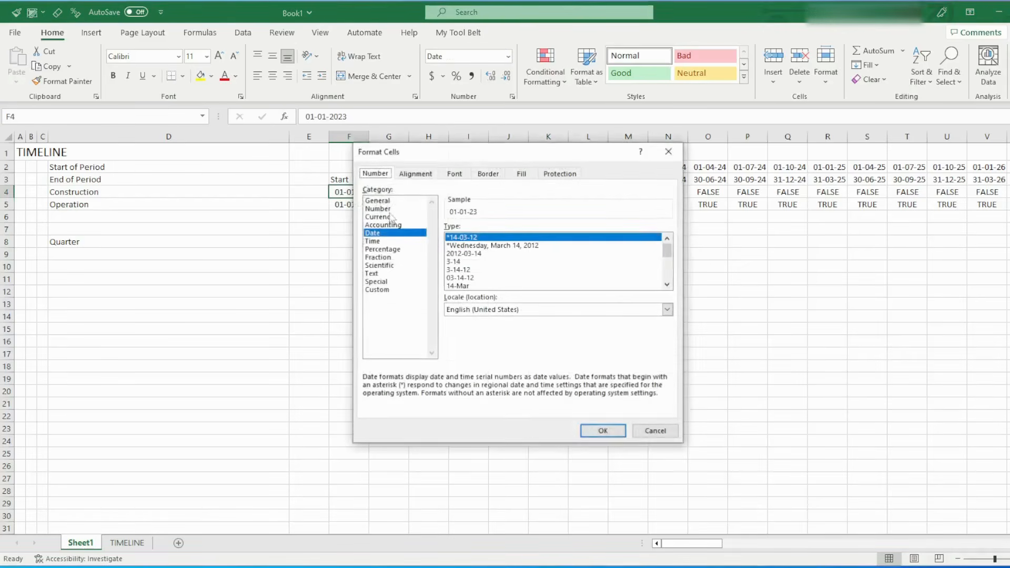
{"action": "left_click", "coordinate": [374, 290]}
{"action": "left_click", "coordinate": [484, 307]}
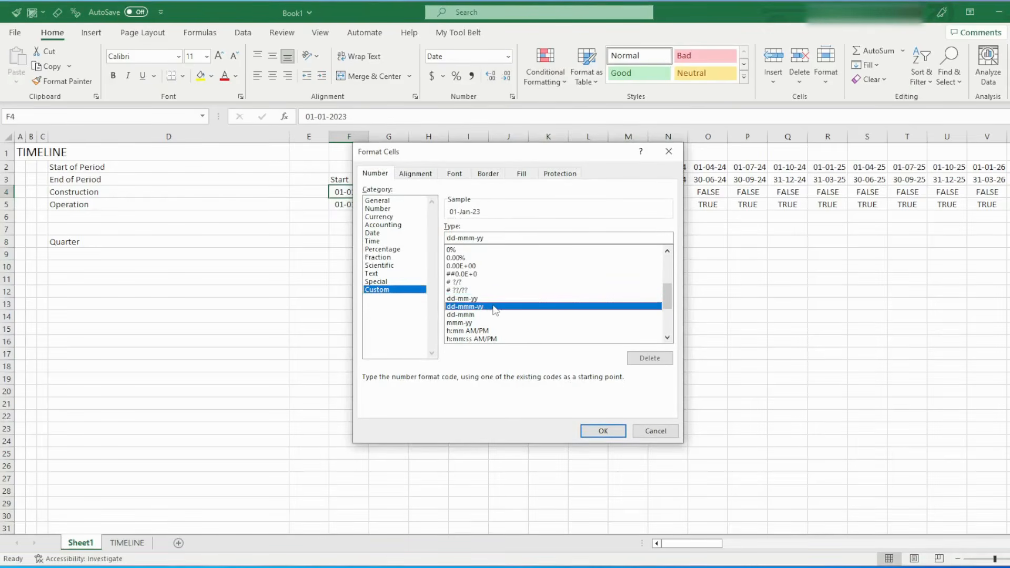
{"action": "double_click", "coordinate": [456, 238]}
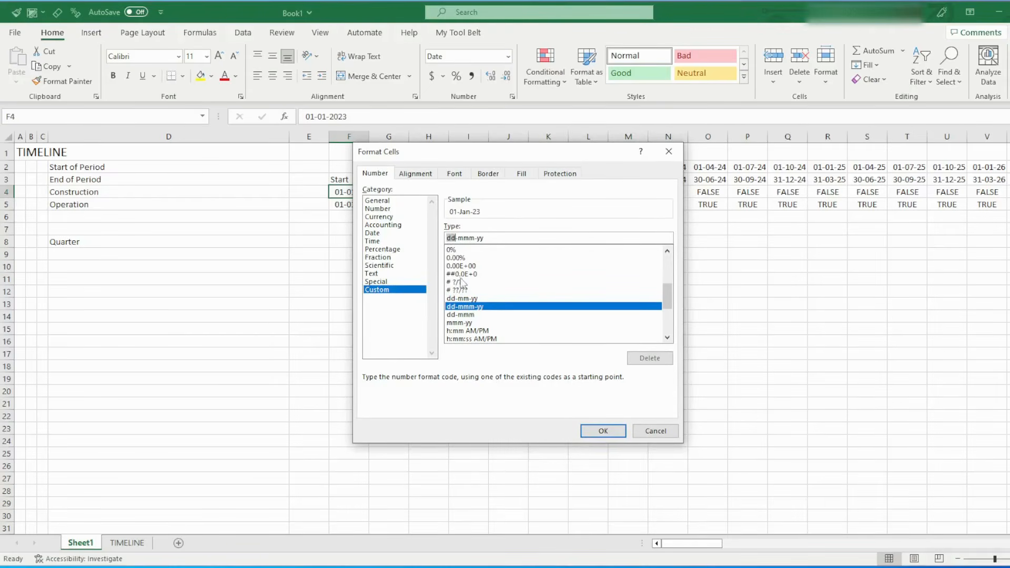
{"action": "left_click_drag", "start_coordinate": [456, 238], "coordinate": [479, 238]}
{"action": "double_click", "coordinate": [480, 238]}
{"action": "left_click", "coordinate": [603, 431]}
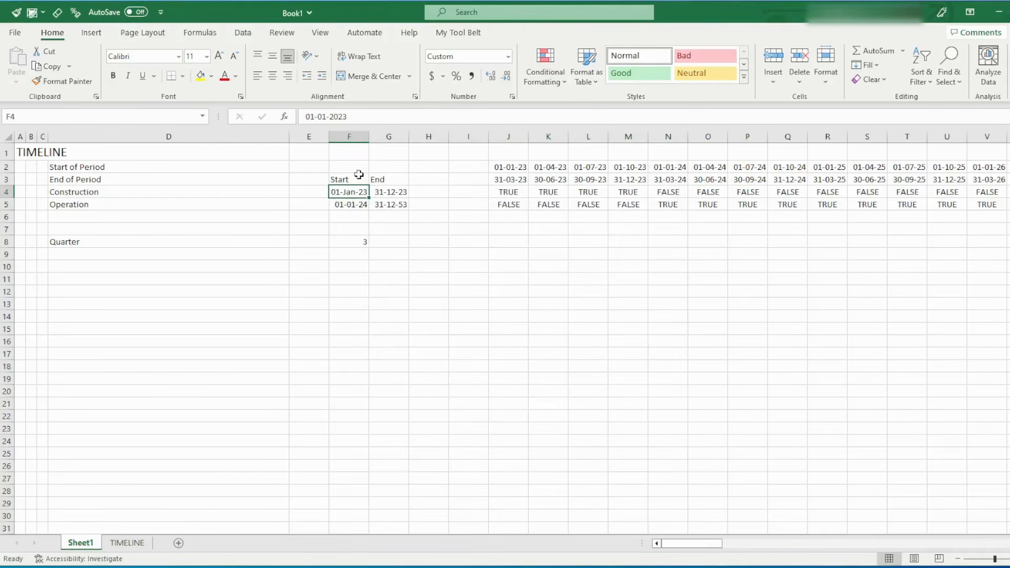
Copy only the format of F4 to the phase dates F4:G5 and autofit the width of column G
{"action": "key", "text": "ctrl+c"}
{"action": "key", "text": "shift+Down"}
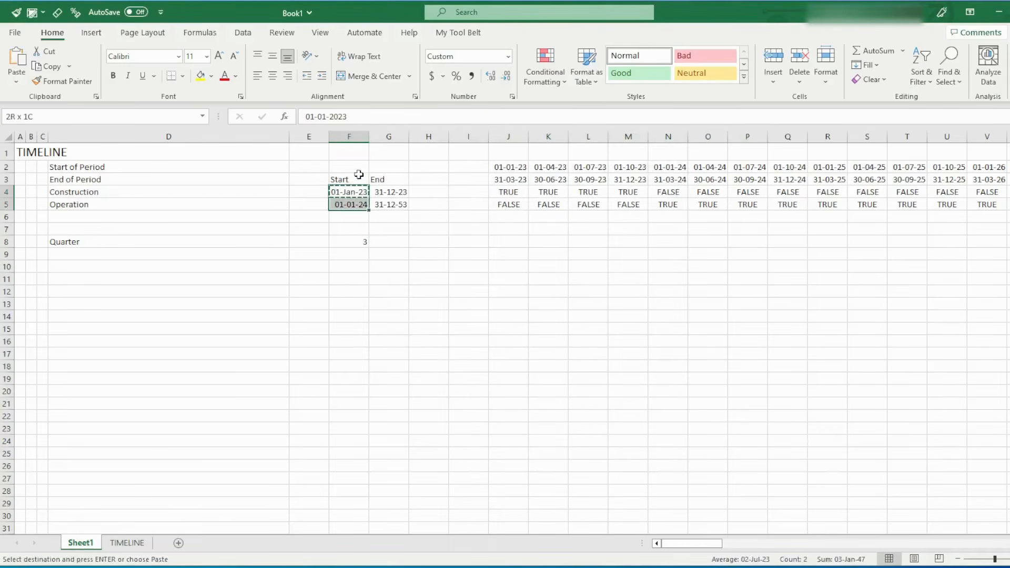
{"action": "key", "text": "shift+Right"}
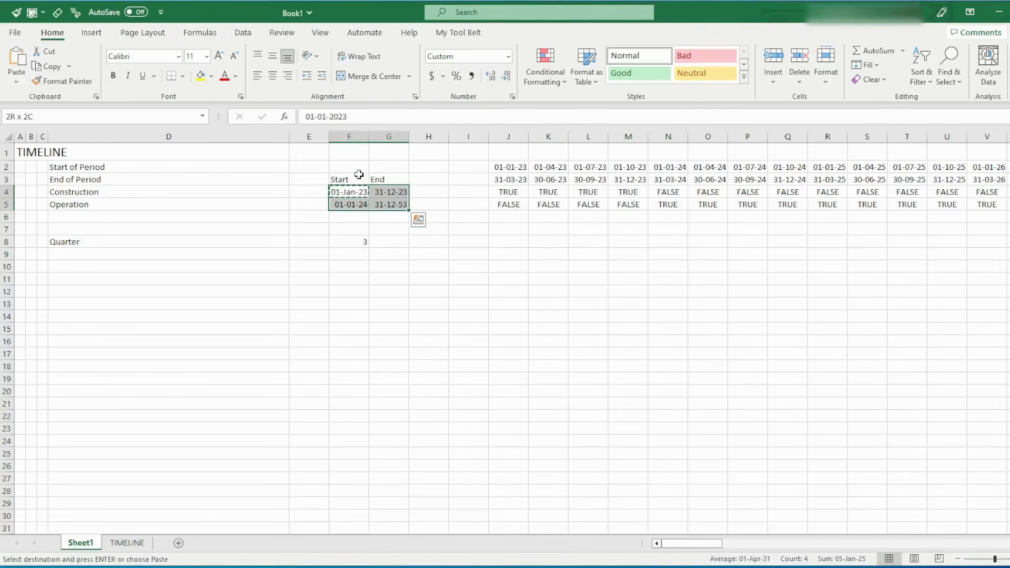
{"action": "key", "text": "ctrl+alt+v"}
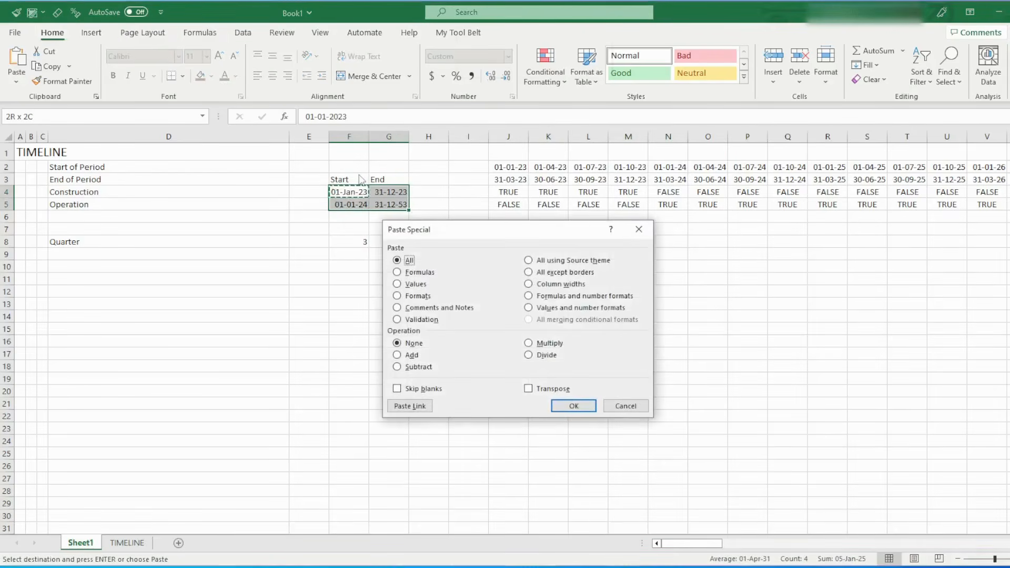
{"action": "key", "text": "t"}
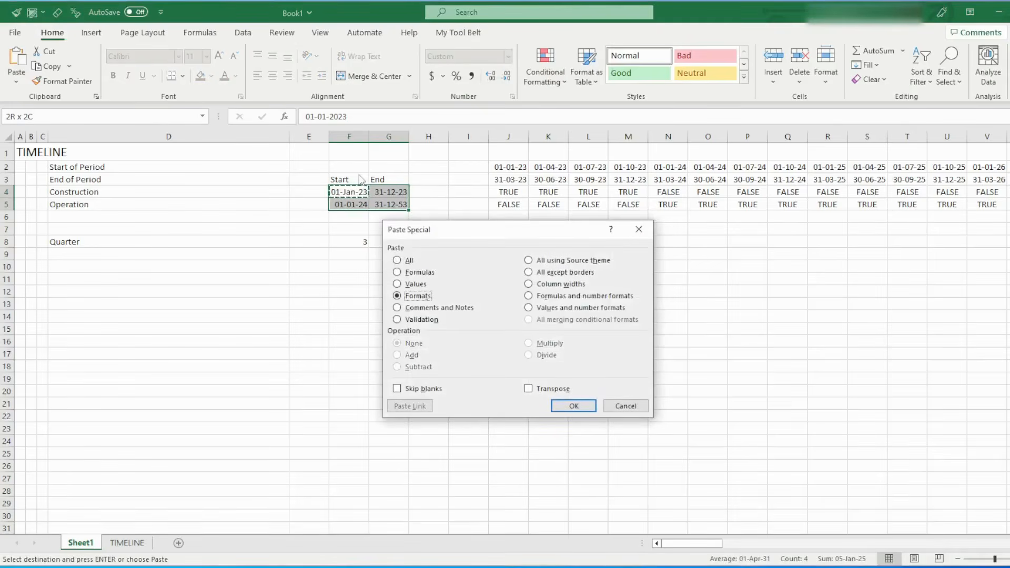
{"action": "key", "text": "Return"}
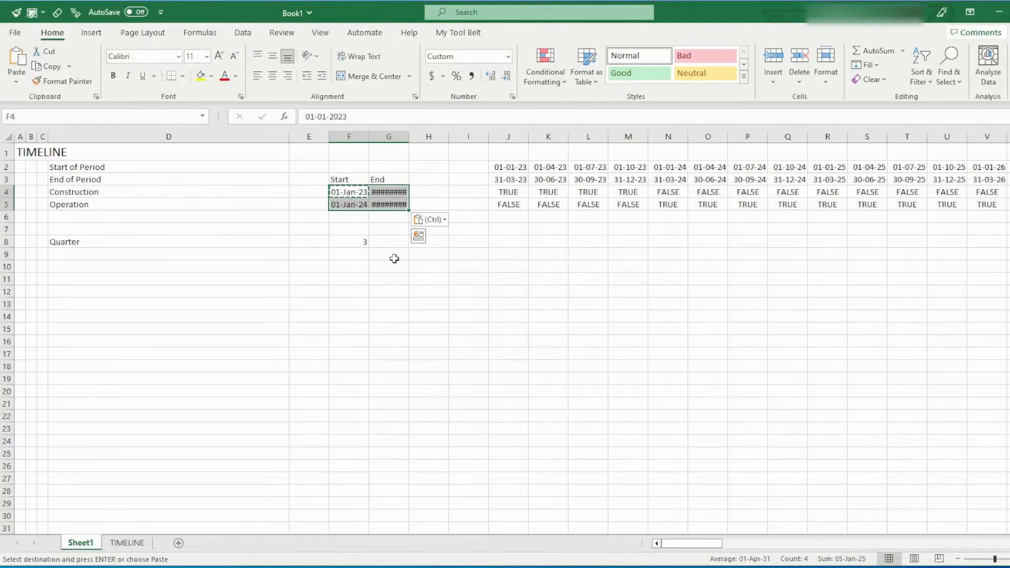
{"action": "double_click", "coordinate": [409, 137]}
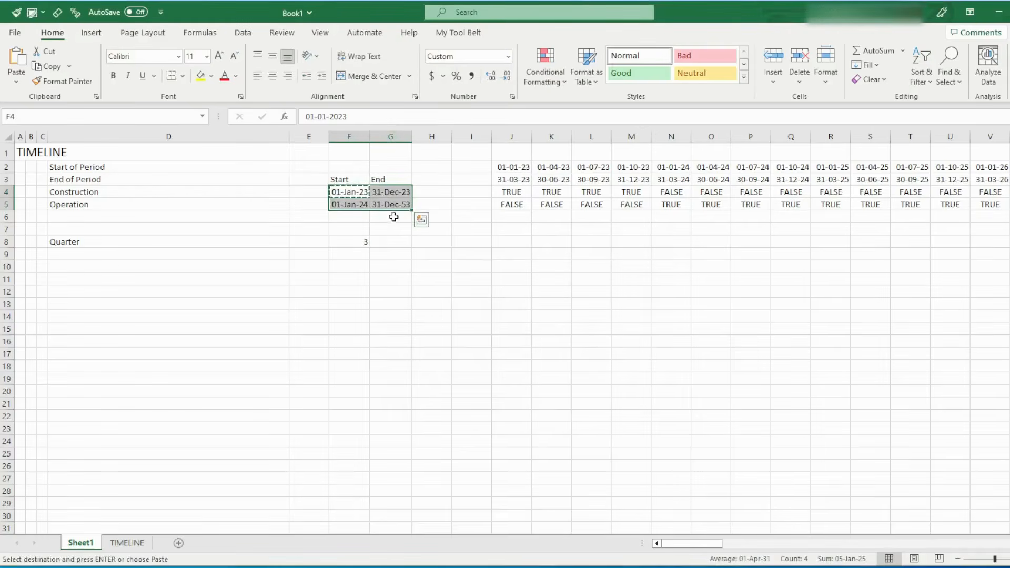
{"action": "left_click", "coordinate": [394, 218]}
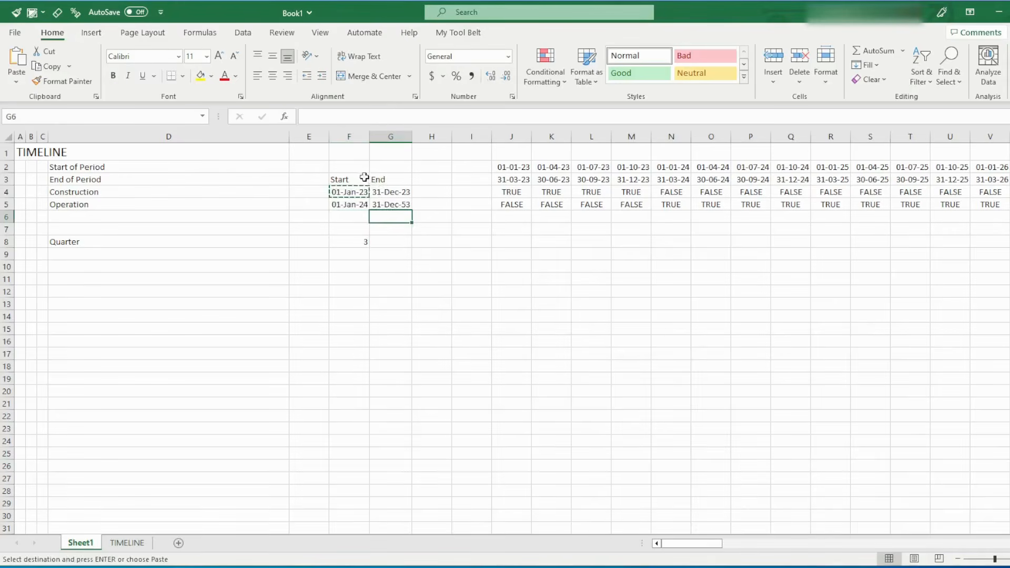
Apply F4's date format to the period start and end rows from J2 to FE3 and autofit those columns
{"action": "left_click", "coordinate": [508, 166]}
{"action": "key", "text": "shift+Down"}
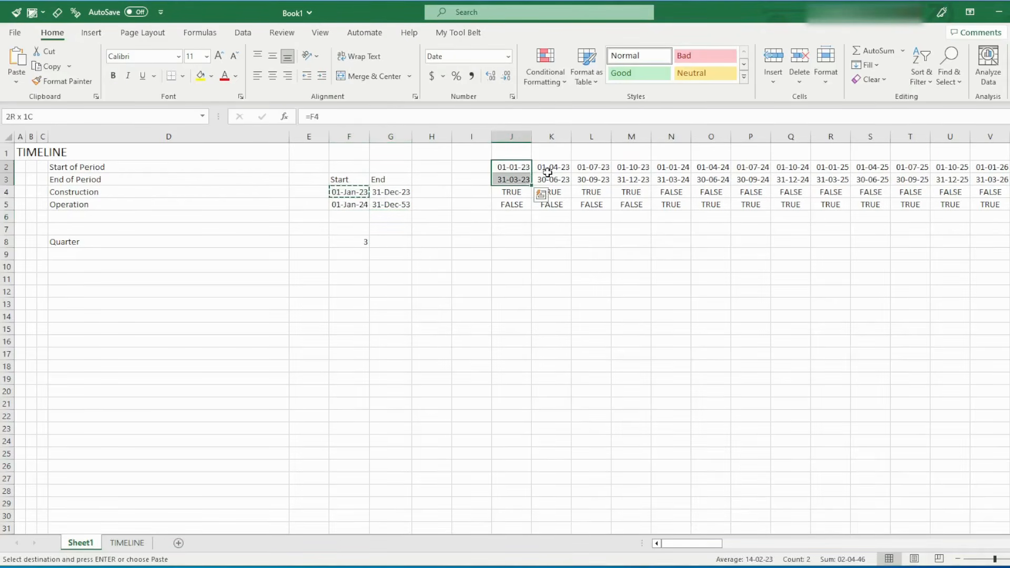
{"action": "key", "text": "ctrl+shift+Right"}
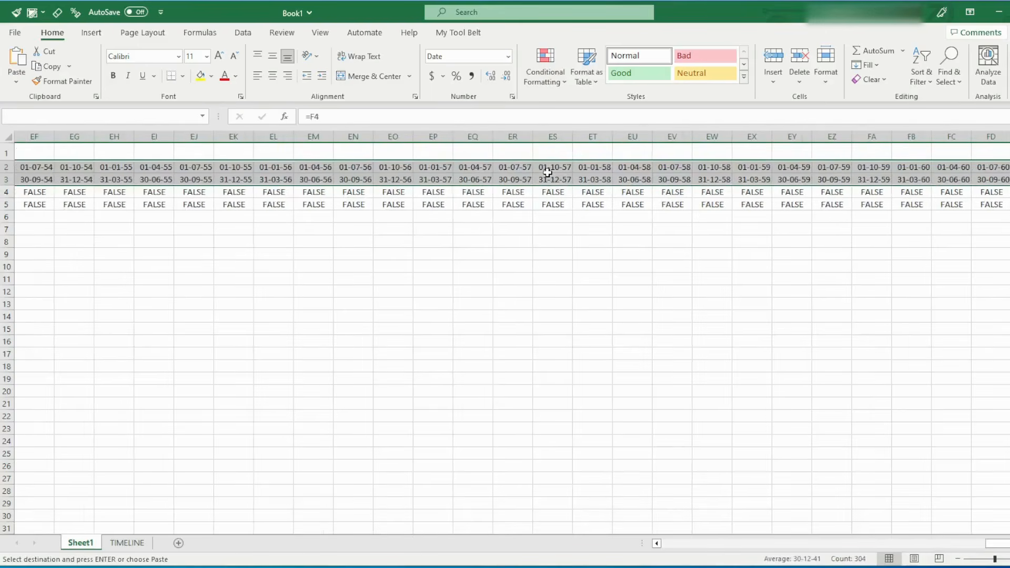
{"action": "key", "text": "ctrl+BackSpace"}
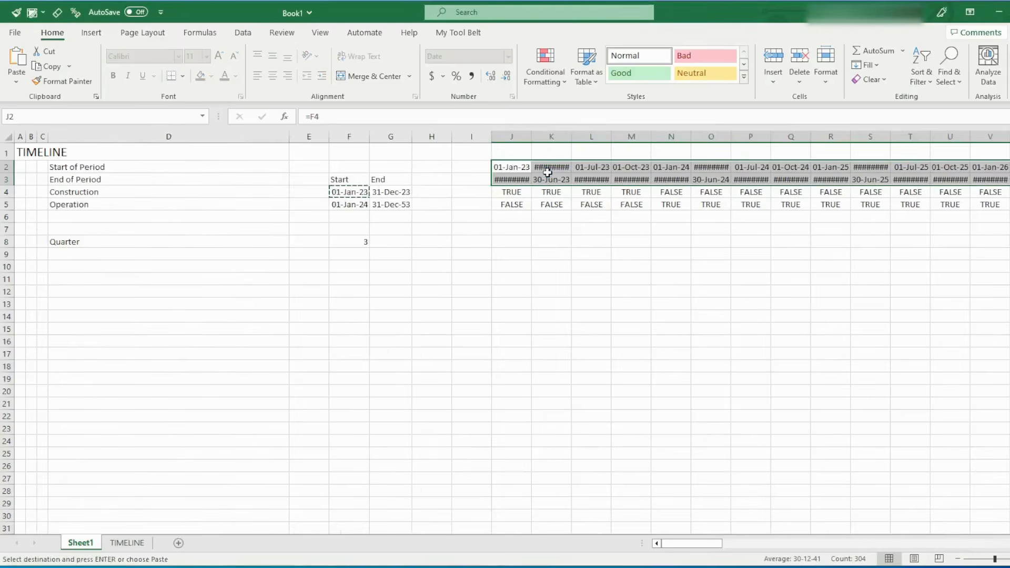
{"action": "key", "text": "alt+o"}
{"action": "key", "text": "c"}
{"action": "key", "text": "a"}
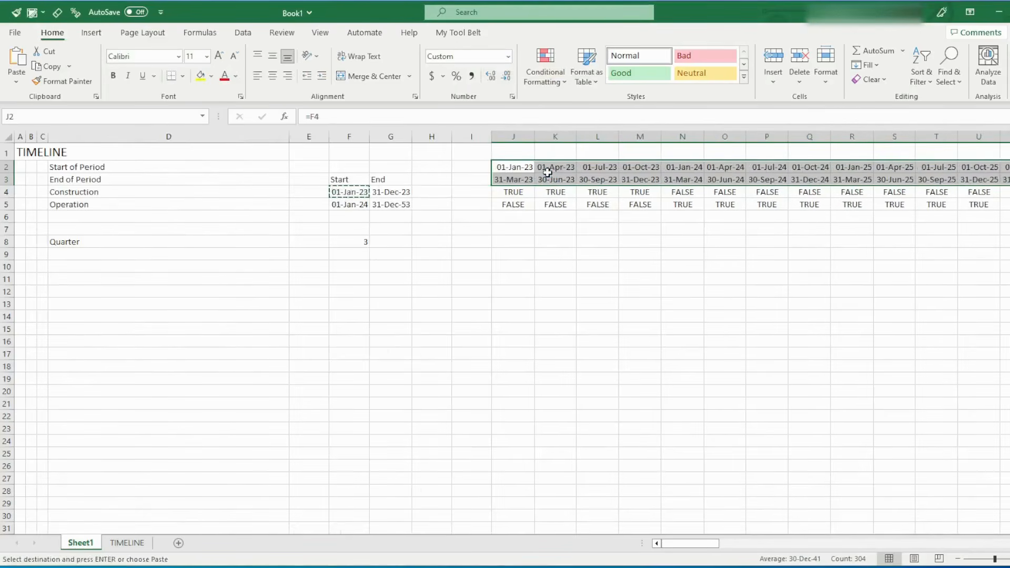
{"action": "key", "text": "Escape"}
{"action": "key", "text": "Left"}
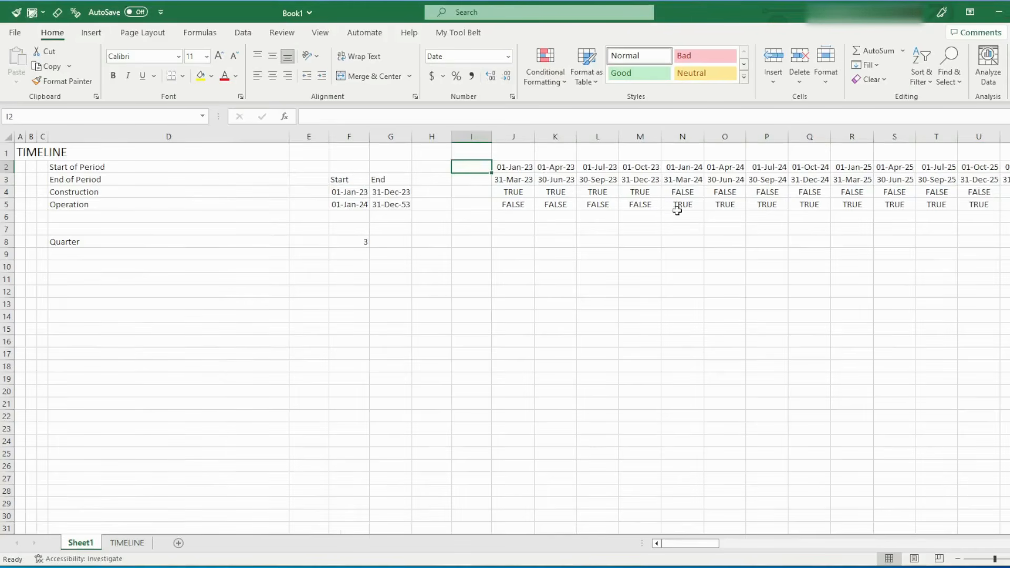
{"action": "left_click", "coordinate": [527, 168]}
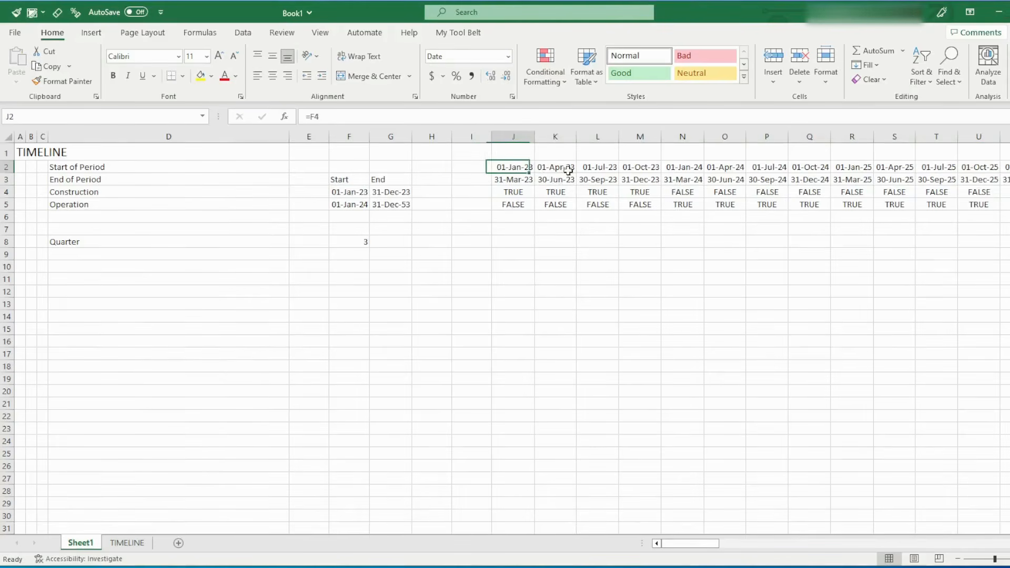
{"action": "left_click_drag", "start_coordinate": [568, 170], "coordinate": [637, 179]}
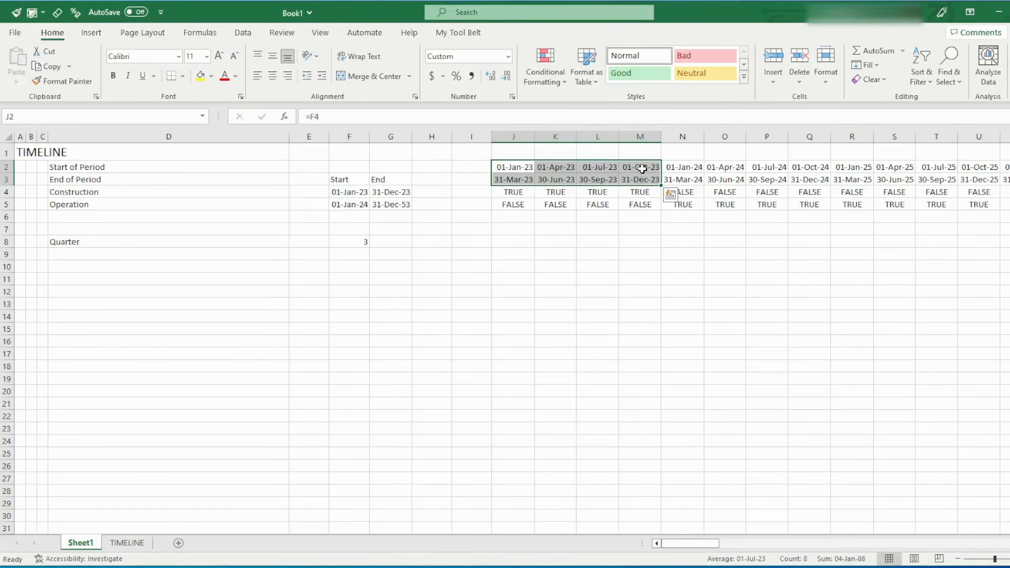
{"action": "left_click", "coordinate": [581, 242]}
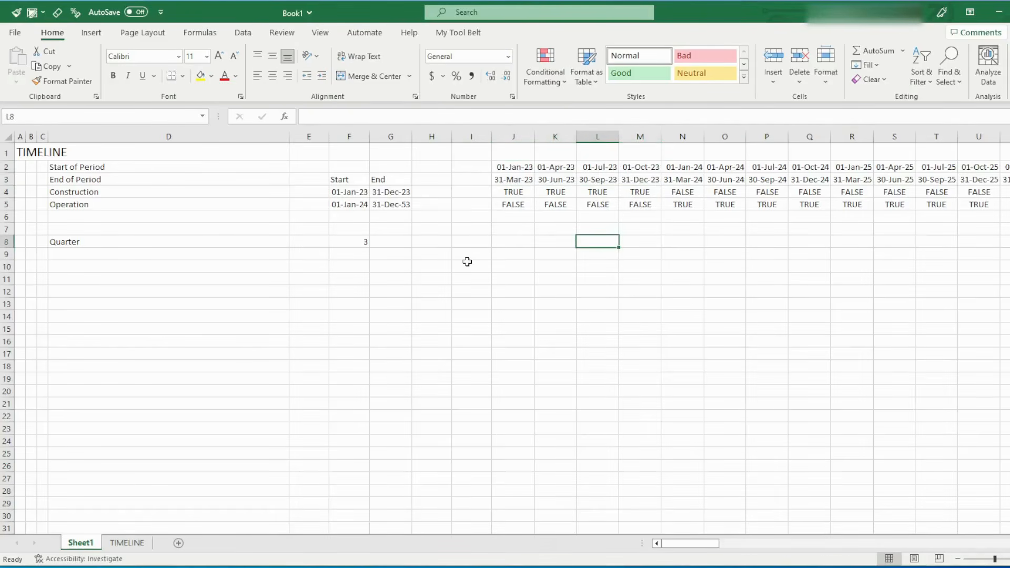
Create a cell style named #_date from F4 that includes only the dd-mmm-yy number format
{"action": "left_click", "coordinate": [345, 192]}
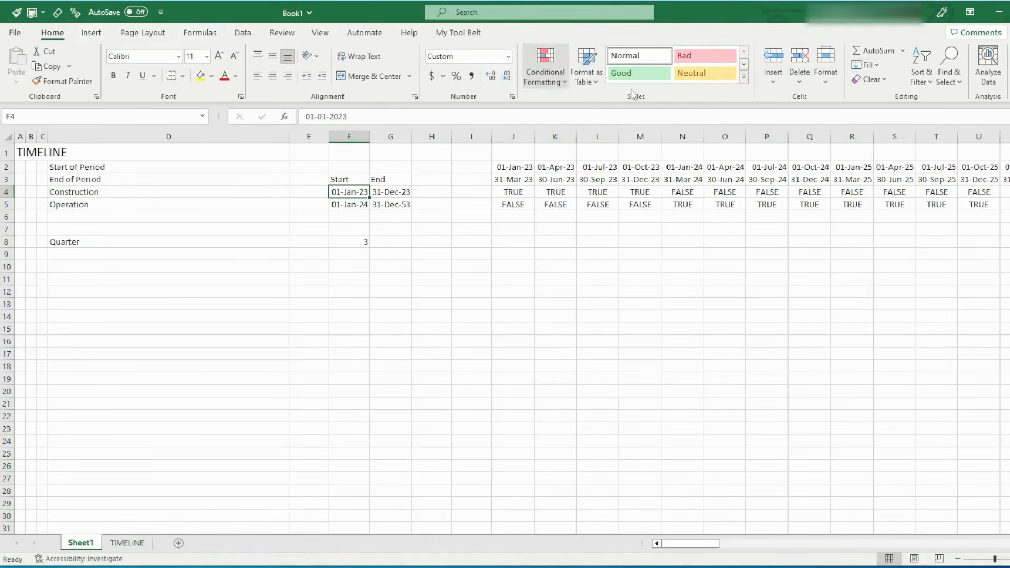
{"action": "left_click", "coordinate": [744, 79]}
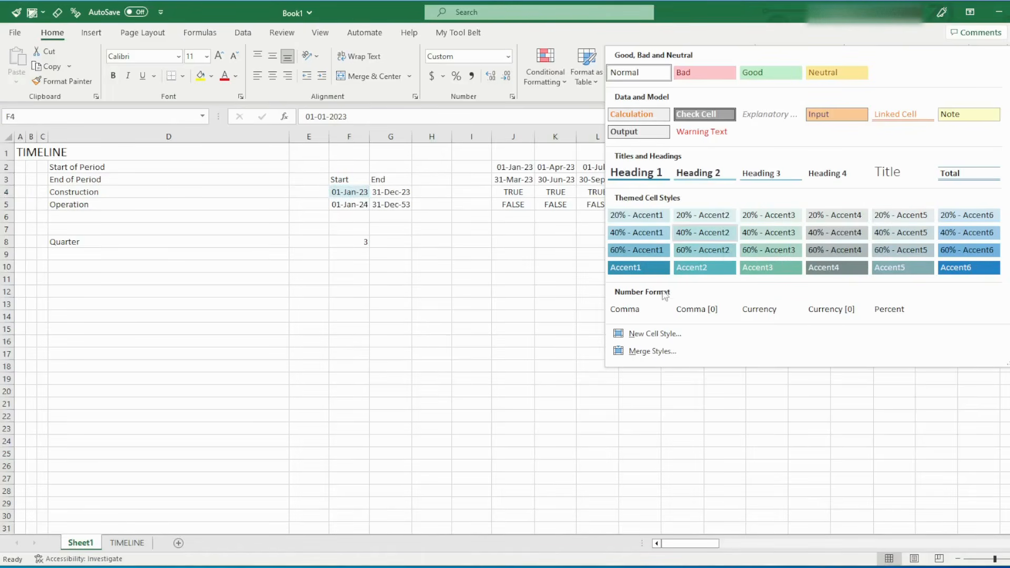
{"action": "left_click", "coordinate": [650, 335]}
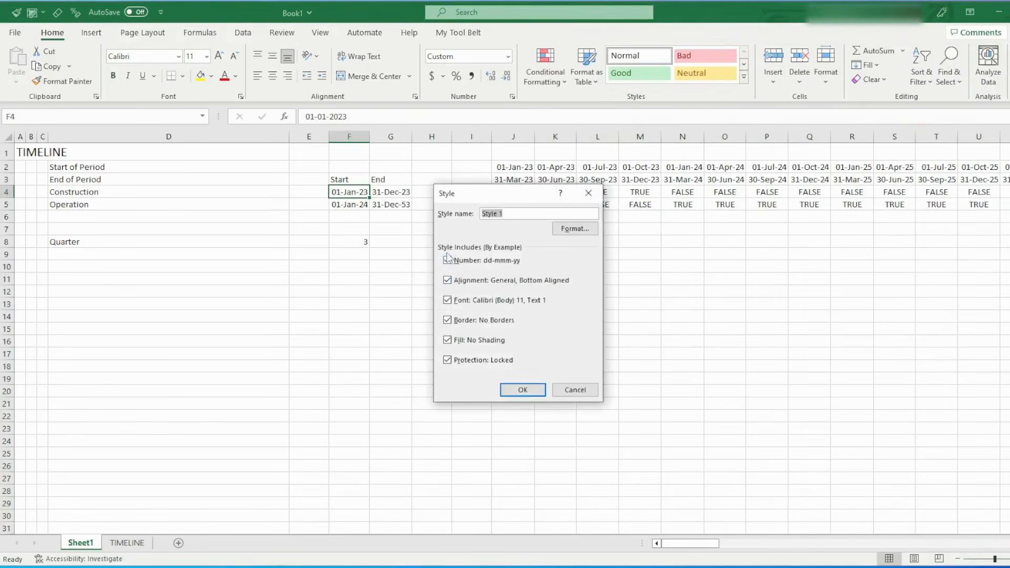
{"action": "left_click", "coordinate": [447, 280]}
{"action": "left_click", "coordinate": [447, 300]}
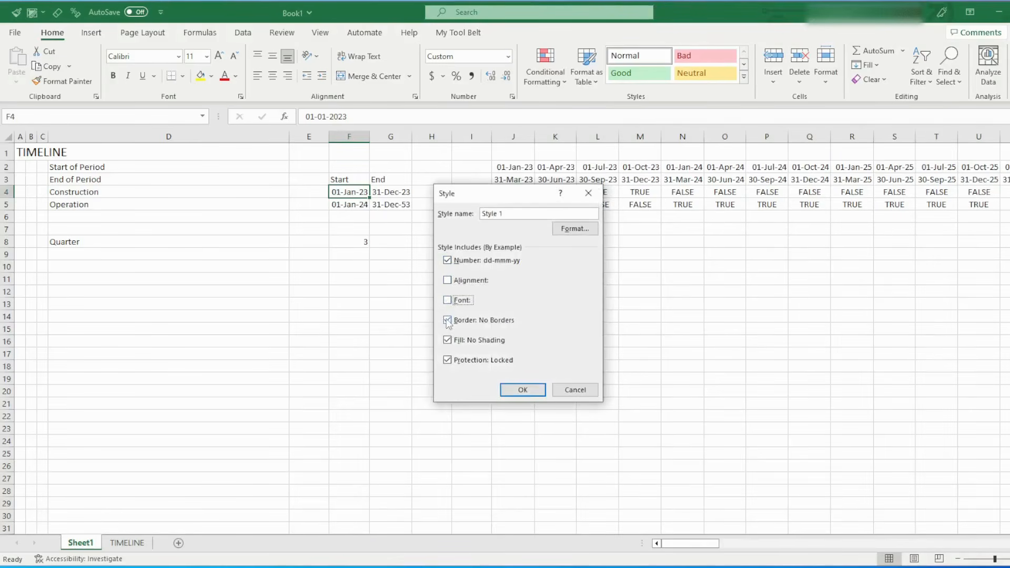
{"action": "left_click", "coordinate": [447, 320]}
{"action": "left_click", "coordinate": [447, 340]}
{"action": "left_click", "coordinate": [447, 360]}
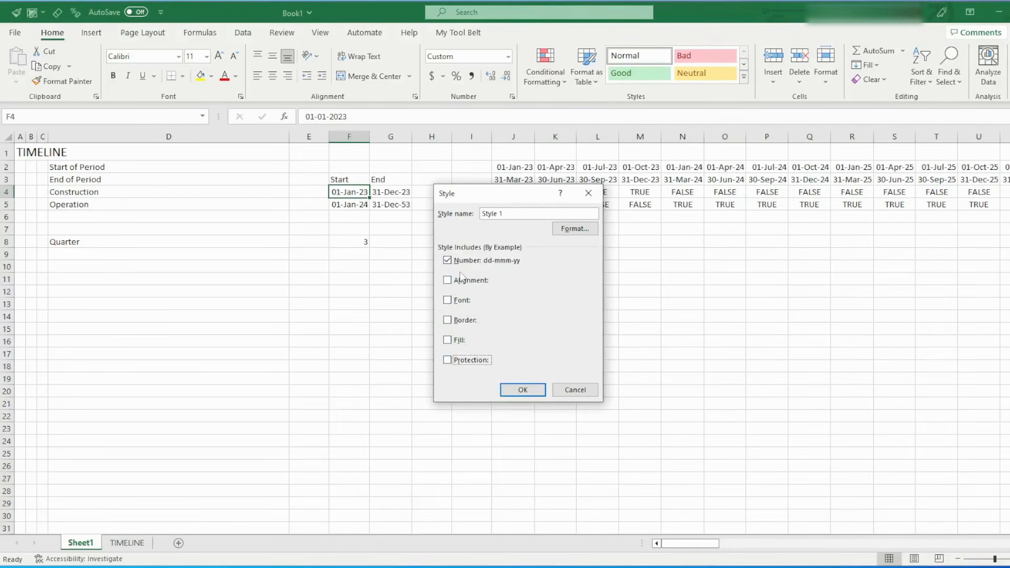
{"action": "left_click_drag", "start_coordinate": [508, 215], "coordinate": [474, 214]}
{"action": "type", "text": "#_date"}
{"action": "left_click", "coordinate": [517, 390]}
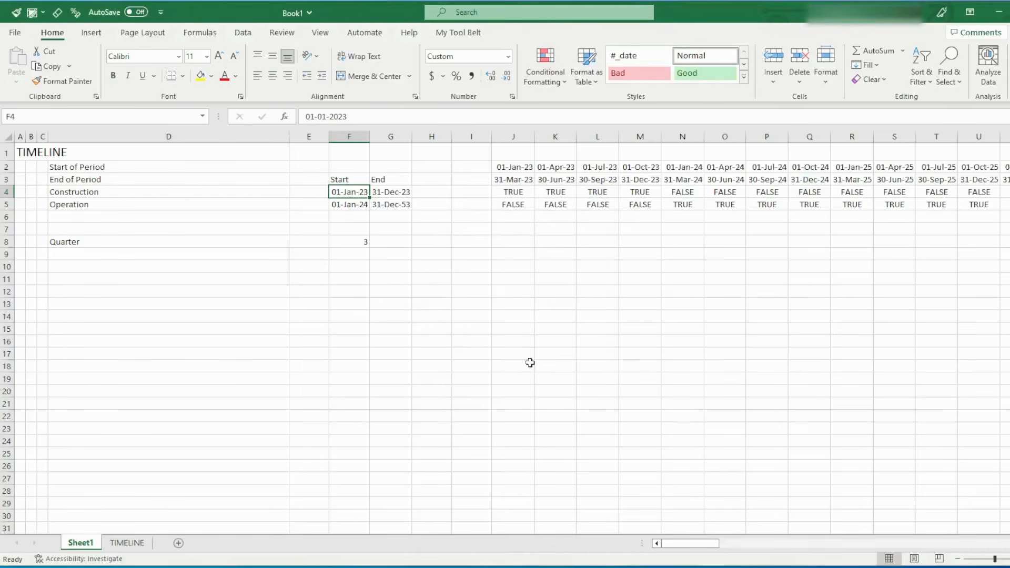
Test the #_date cell style on the date 1-1-23 entered in I9, and clear the cell's contents
{"action": "left_click", "coordinate": [463, 256]}
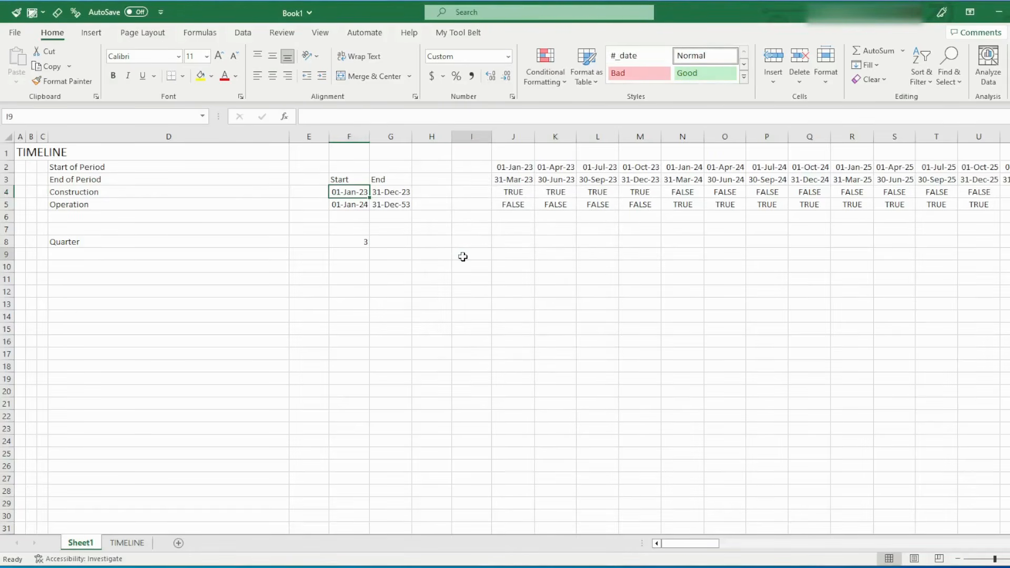
{"action": "type", "text": "1-1-23"}
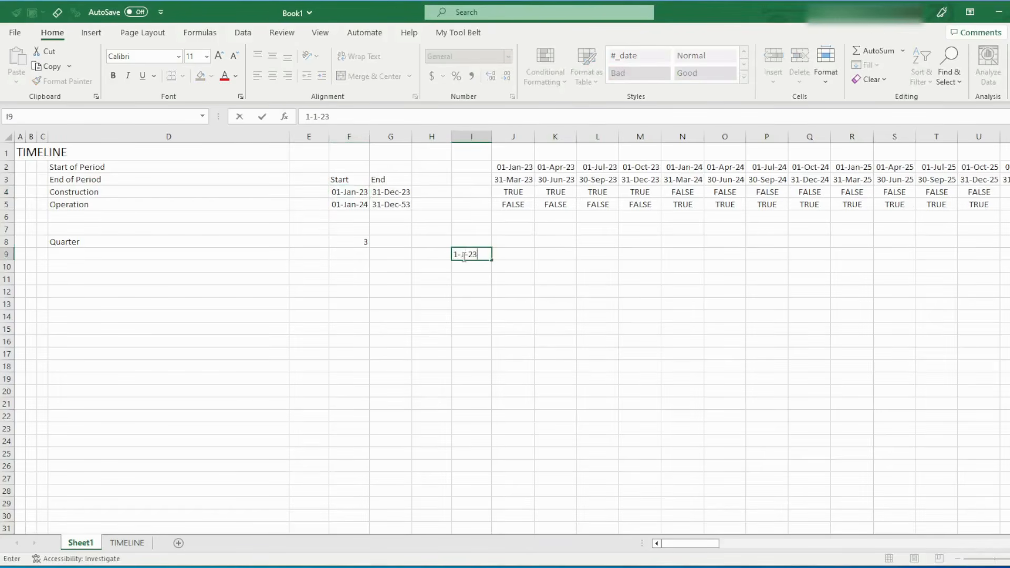
{"action": "key", "text": "Return"}
{"action": "left_click", "coordinate": [466, 255]}
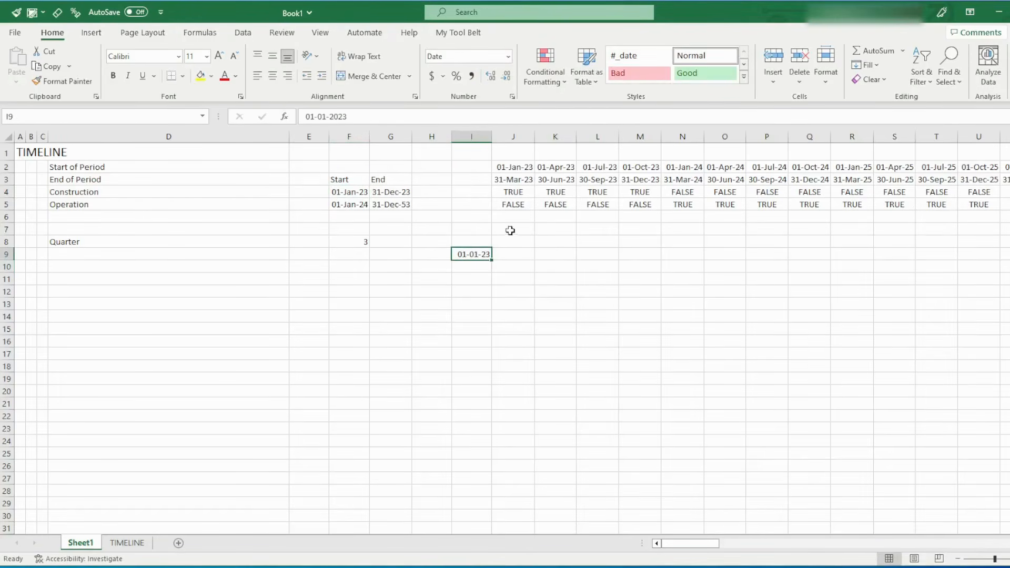
{"action": "left_click", "coordinate": [639, 55]}
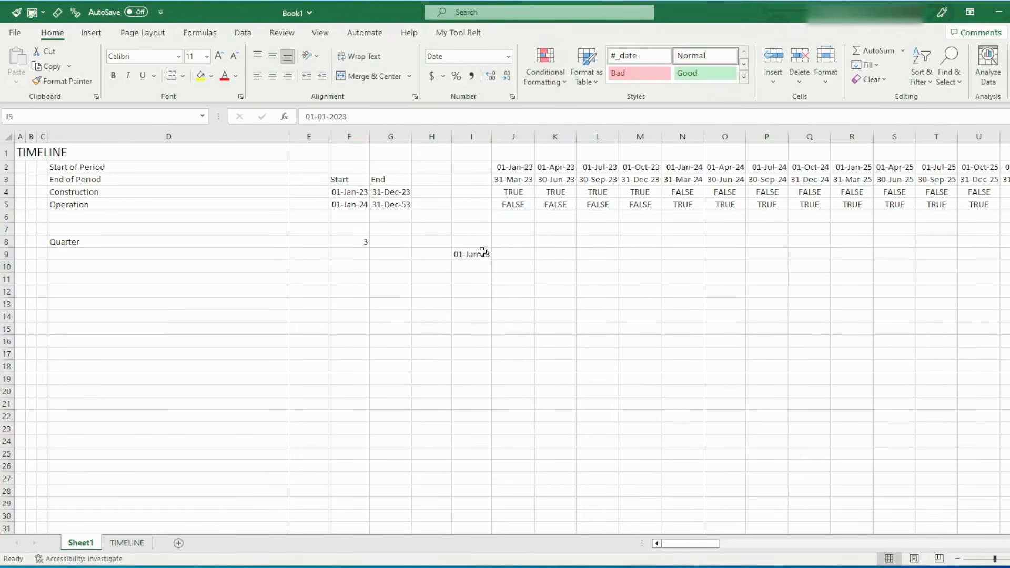
{"action": "key", "text": "Delete"}
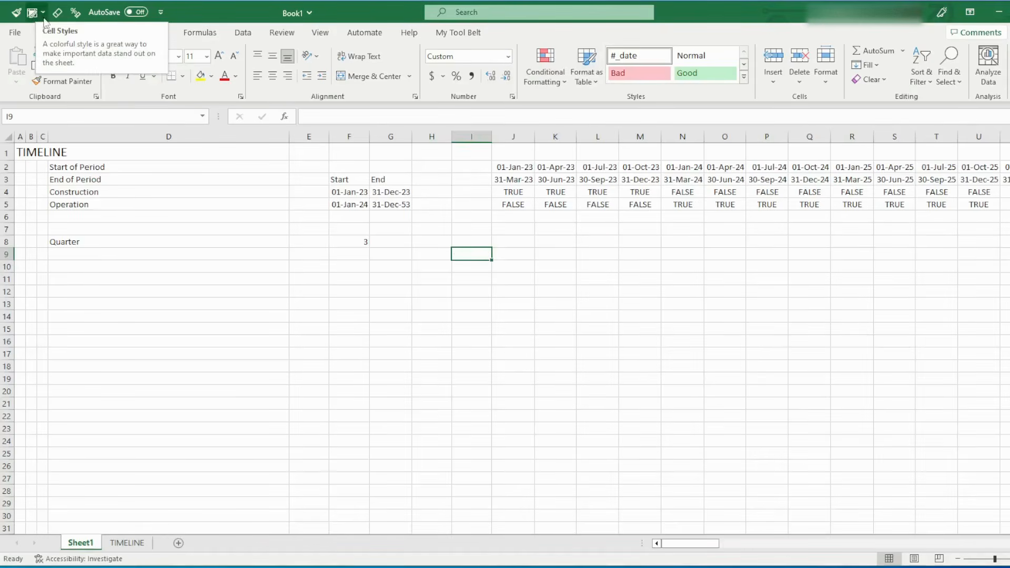
{"action": "left_click", "coordinate": [160, 13]}
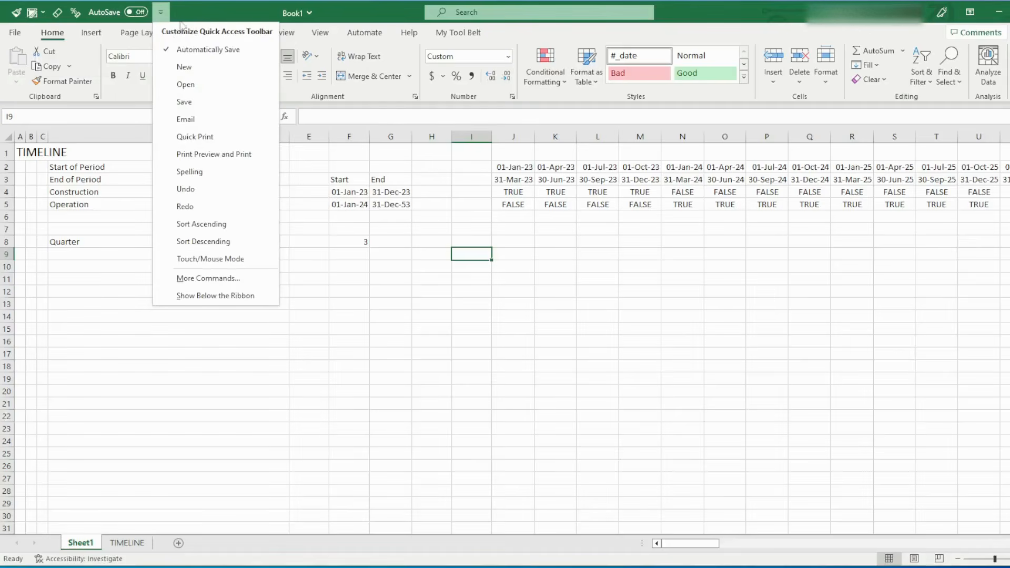
{"action": "left_click", "coordinate": [222, 15]}
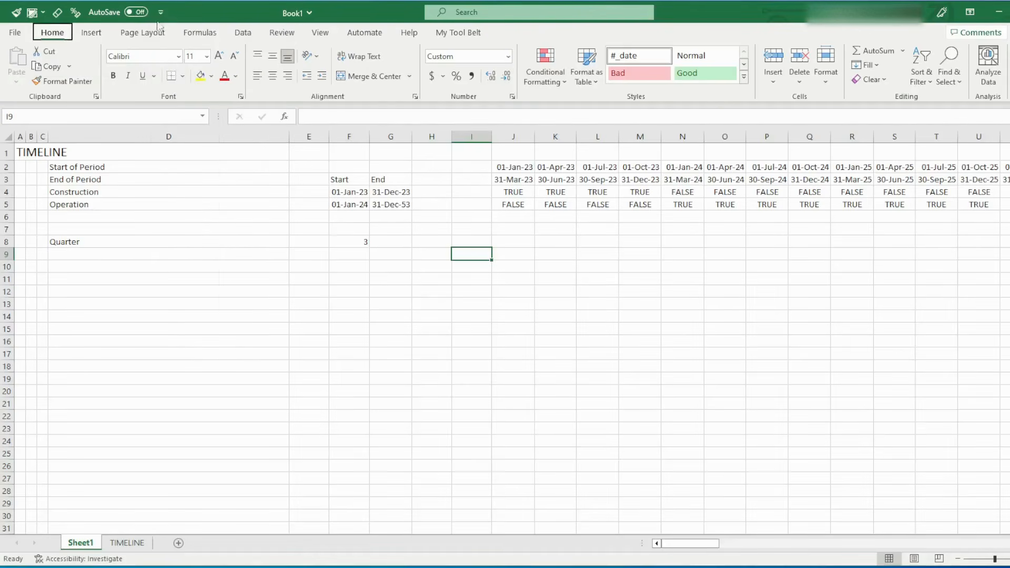
{"action": "key", "text": "alt"}
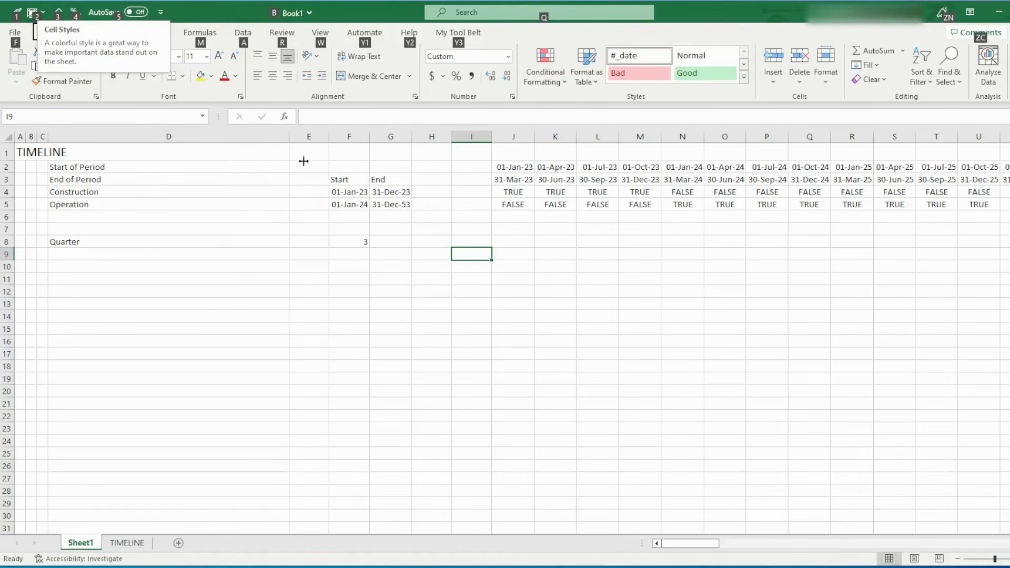
{"action": "left_click", "coordinate": [464, 250]}
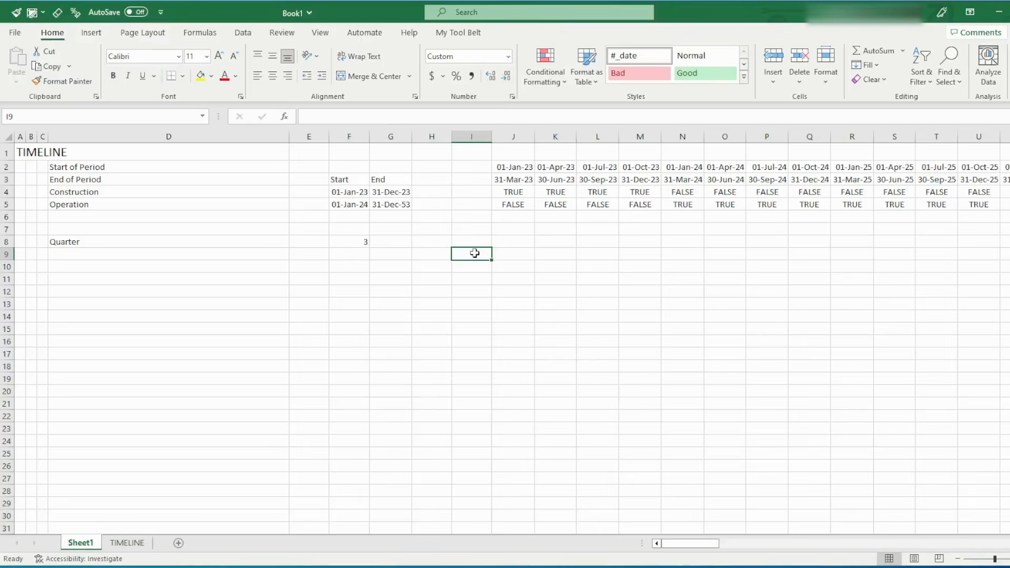
Re-enter 1-1-23 in I9, view the available cell styles without choosing one, and clear the date
{"action": "type", "text": "1-1-23"}
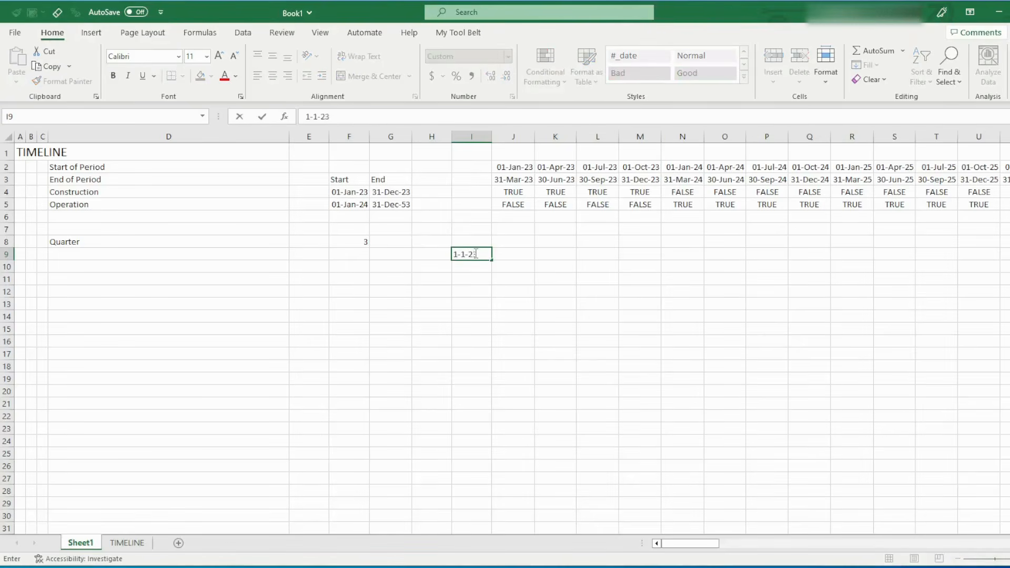
{"action": "key", "text": "Return"}
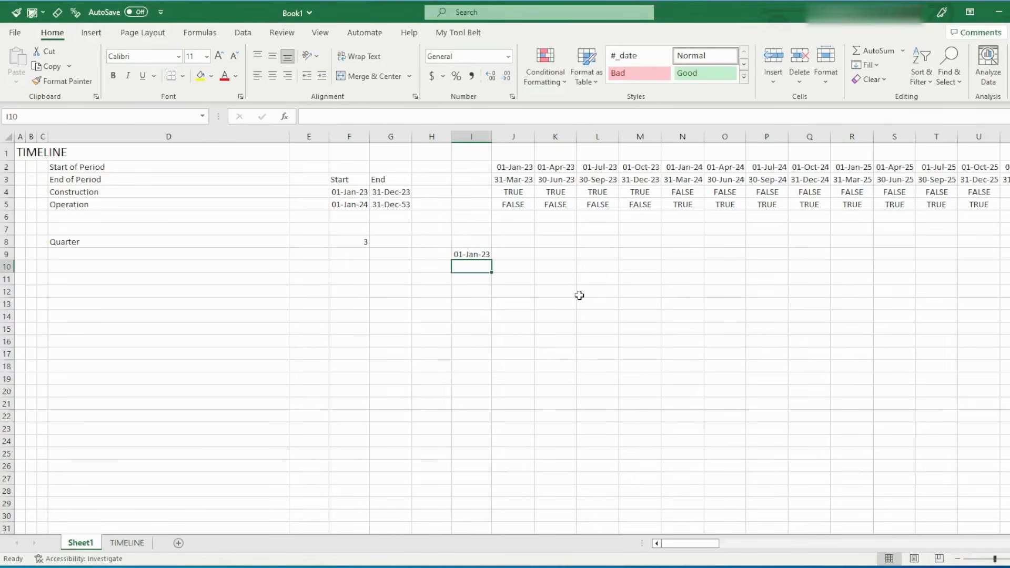
{"action": "key", "text": "Up"}
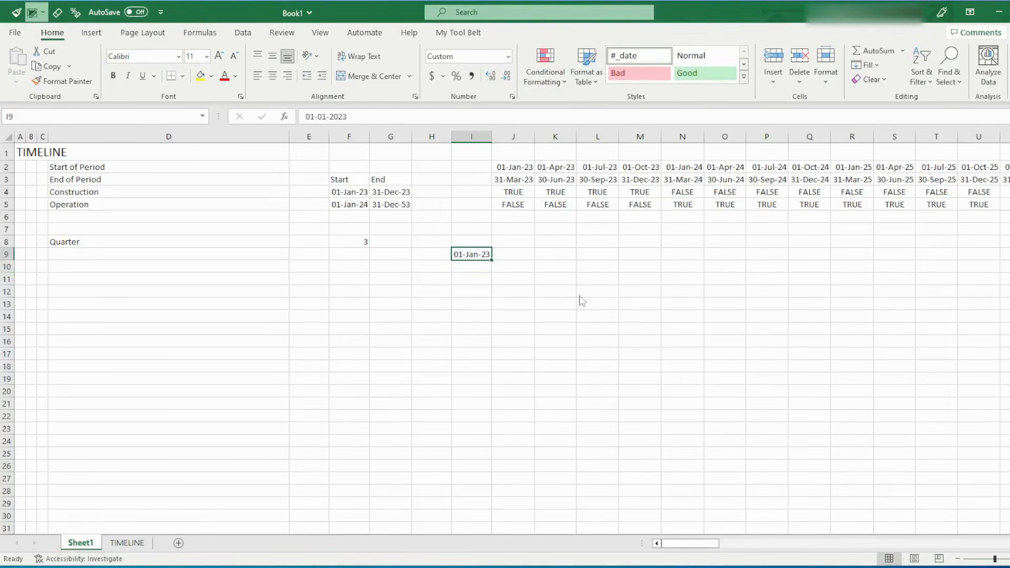
{"action": "key", "text": "alt+2"}
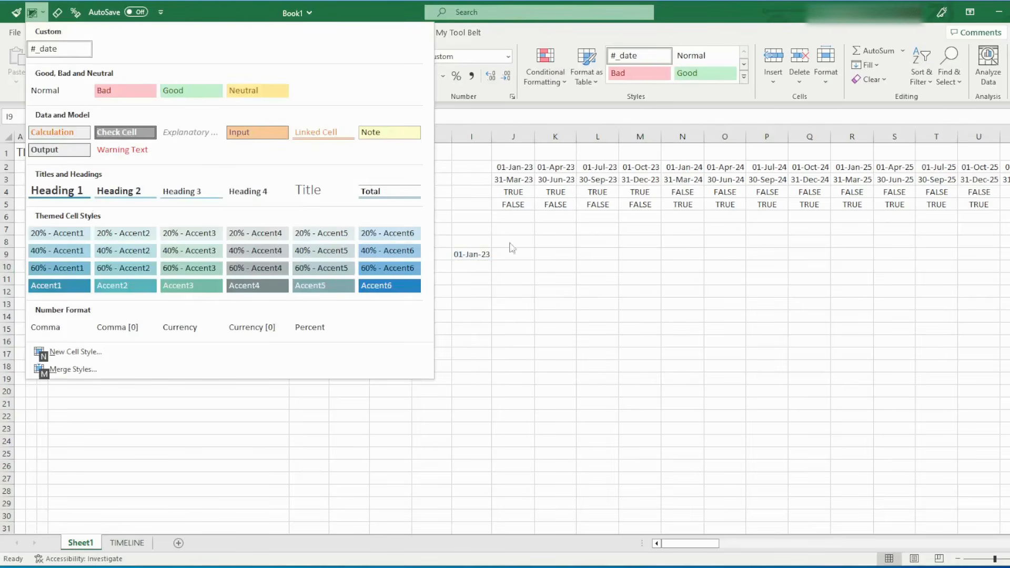
{"action": "key", "text": "Escape"}
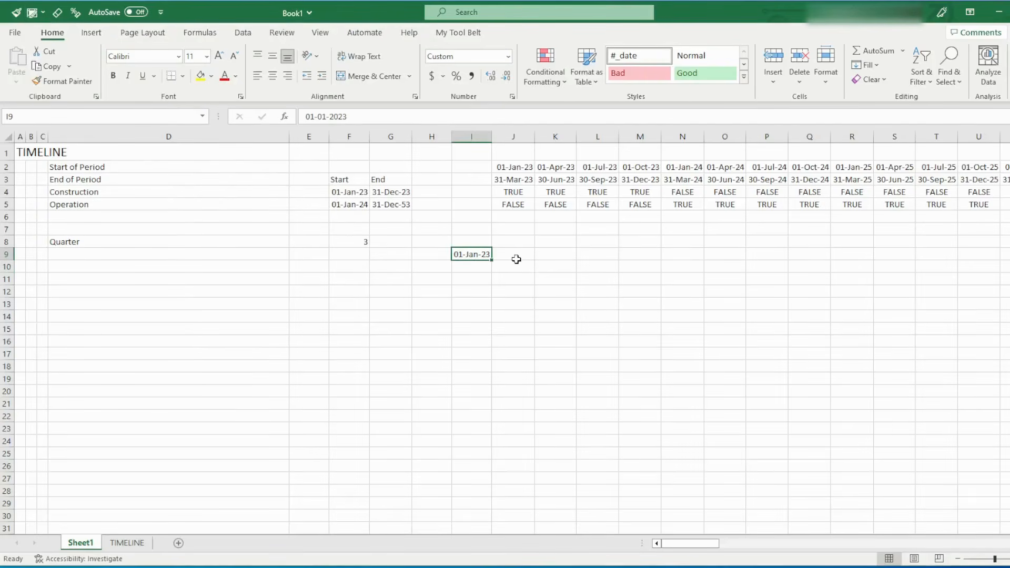
{"action": "key", "text": "Delete"}
{"action": "left_click_drag", "start_coordinate": [348, 192], "coordinate": [389, 203]}
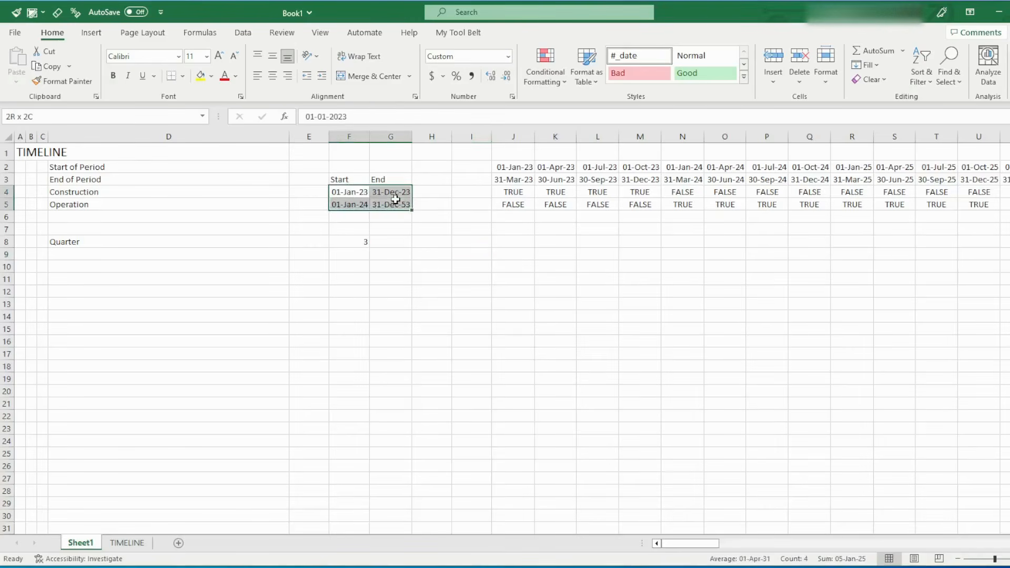
{"action": "left_click", "coordinate": [121, 240]}
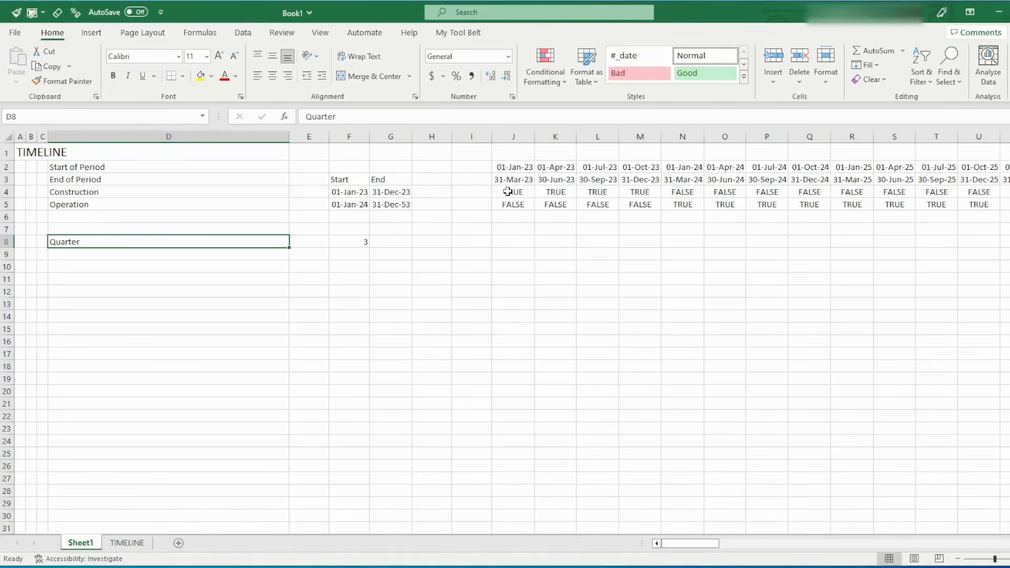
{"action": "left_click_drag", "start_coordinate": [505, 195], "coordinate": [761, 202]}
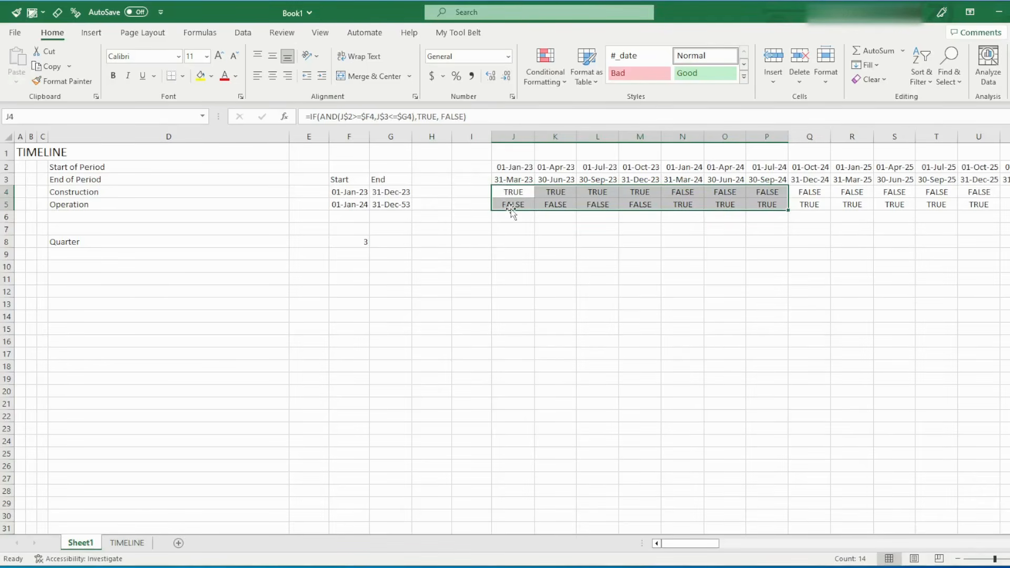
Try a yellow fill on the TRUE flags in J4:M4 and N5:S5, and undo both fills
{"action": "left_click_drag", "start_coordinate": [514, 193], "coordinate": [645, 190]}
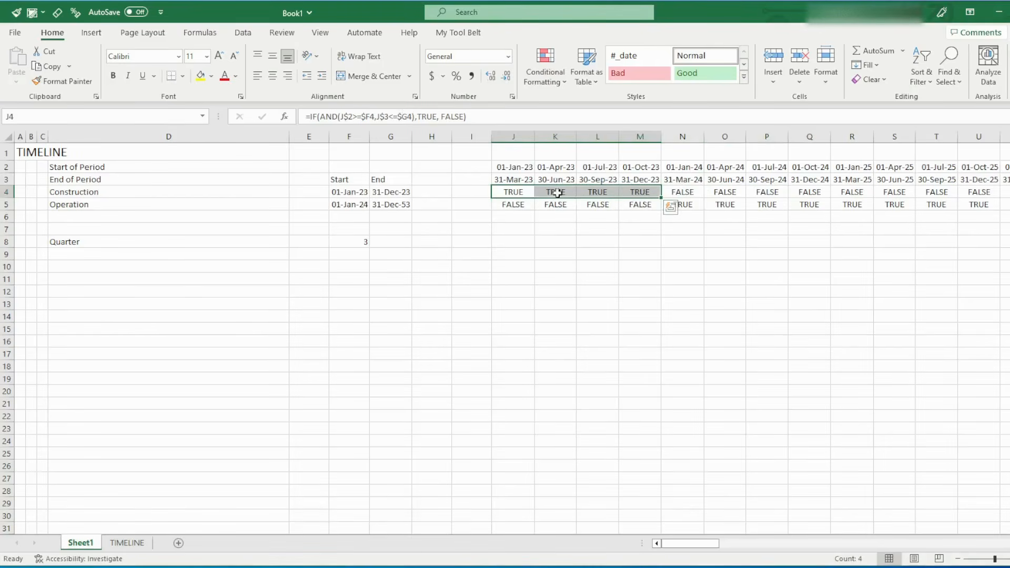
{"action": "left_click", "coordinate": [202, 78]}
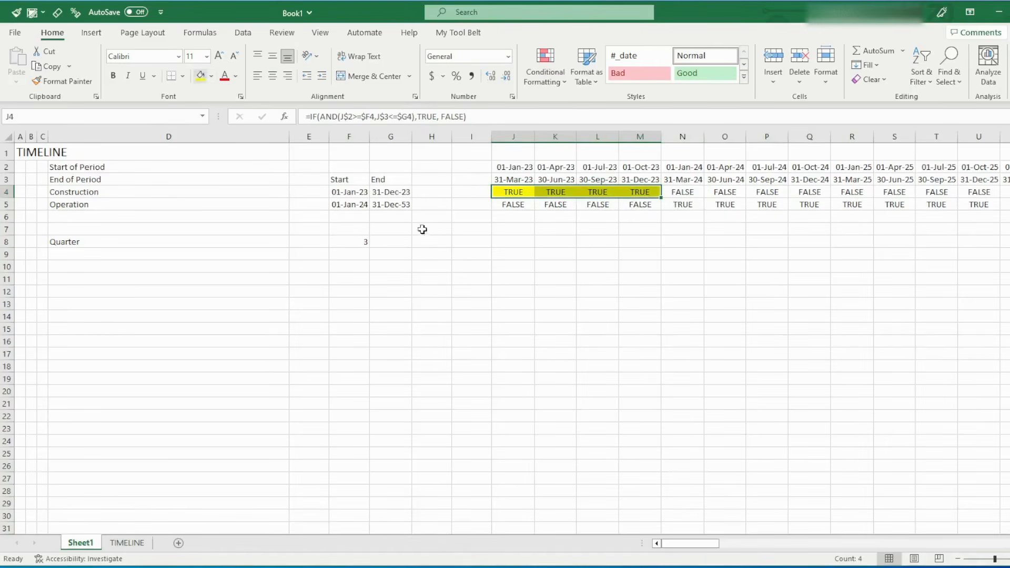
{"action": "left_click_drag", "start_coordinate": [695, 206], "coordinate": [897, 205]}
{"action": "left_click", "coordinate": [202, 77]}
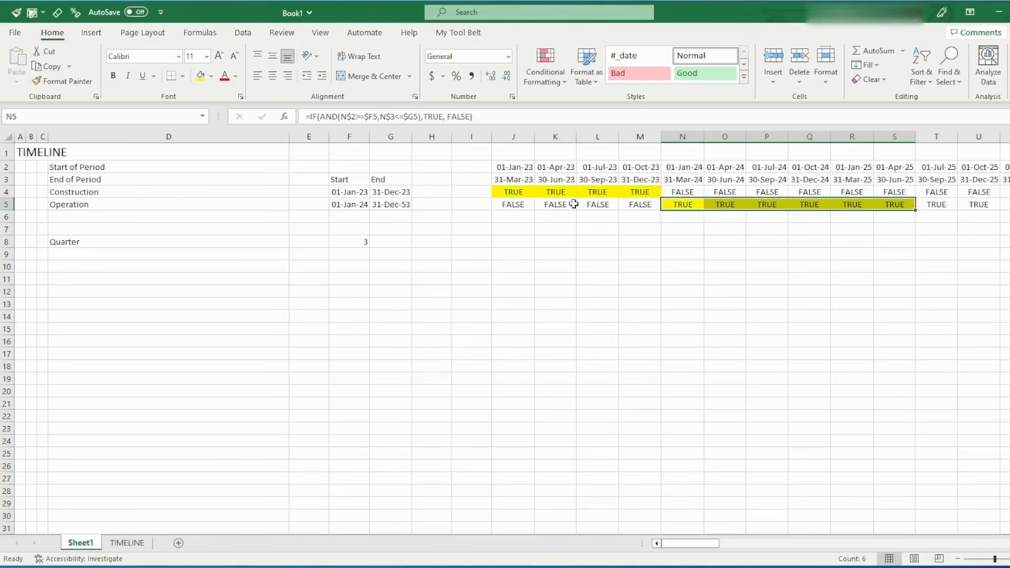
{"action": "key", "text": "ctrl+z"}
{"action": "key", "text": "ctrl+z"}
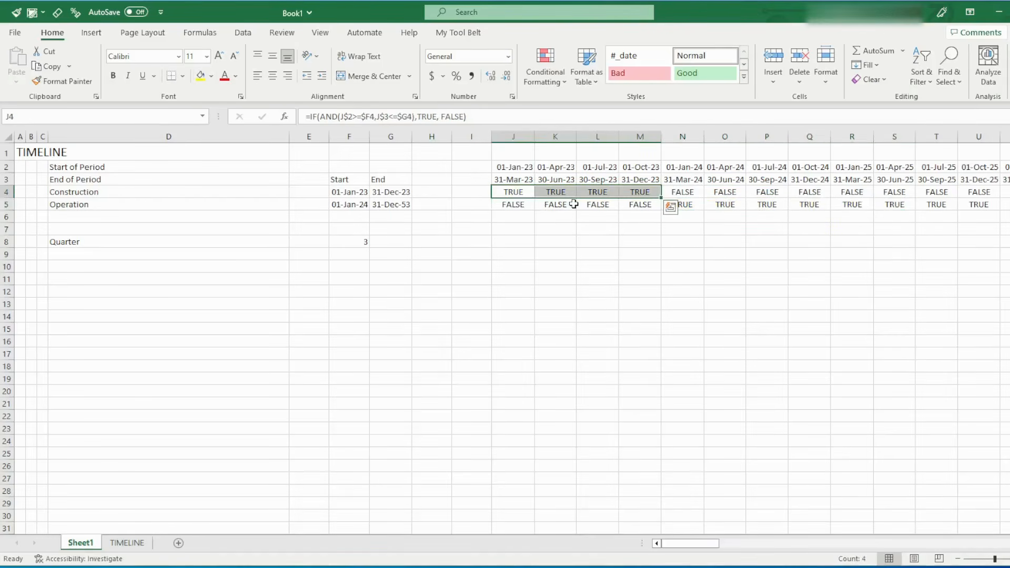
{"action": "left_click", "coordinate": [555, 229]}
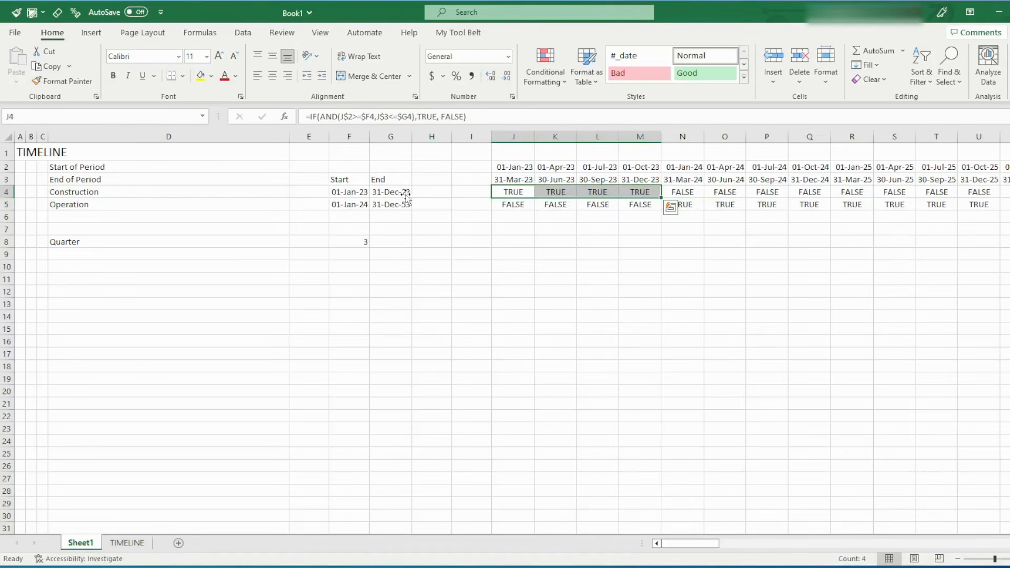
Set the workbook's theme colors to Blue Green and check the available fill colors
{"action": "left_click", "coordinate": [211, 77]}
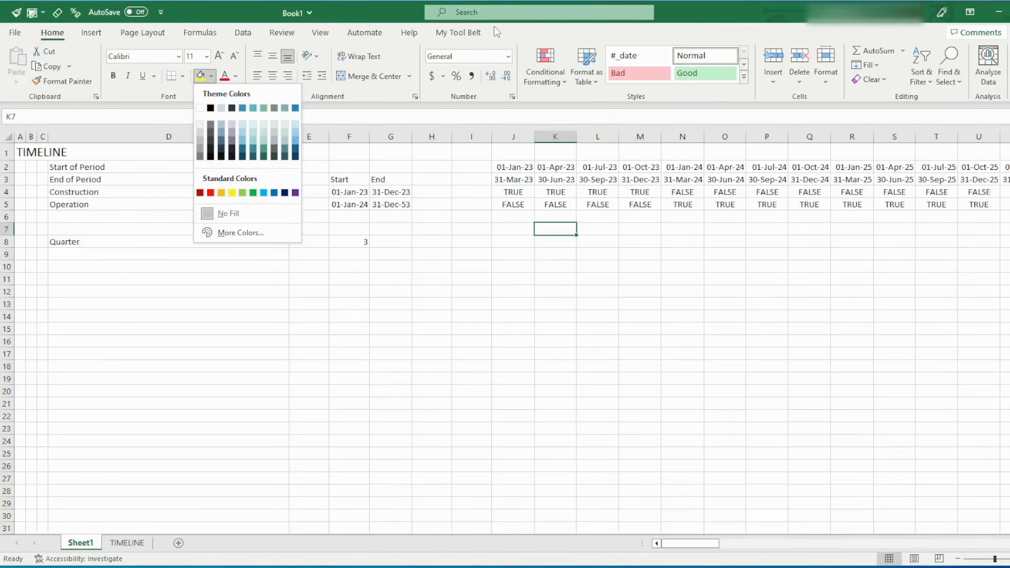
{"action": "left_click", "coordinate": [494, 9]}
{"action": "left_click", "coordinate": [494, 10]}
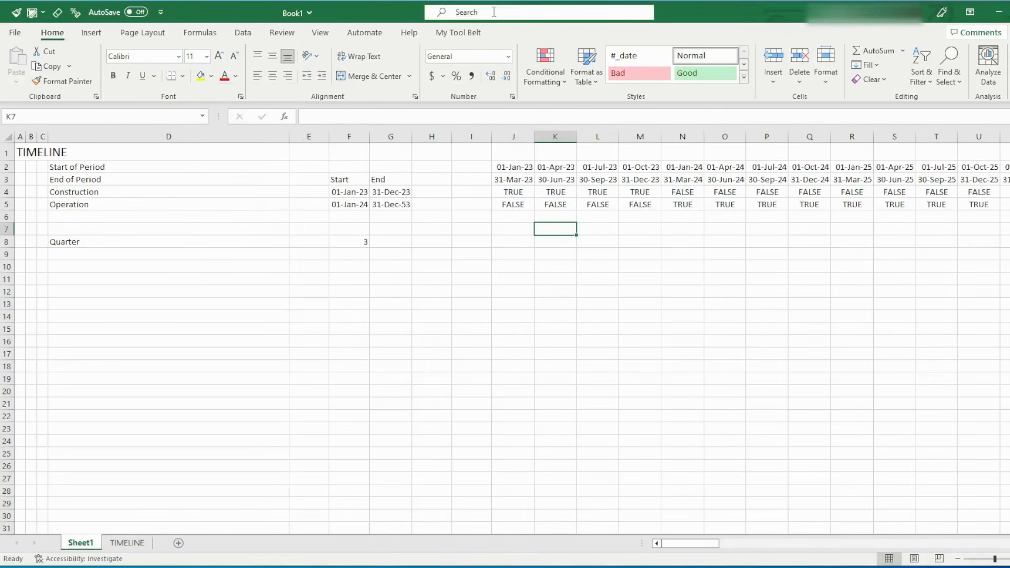
{"action": "type", "text": "theme"}
{"action": "left_click", "coordinate": [645, 58]}
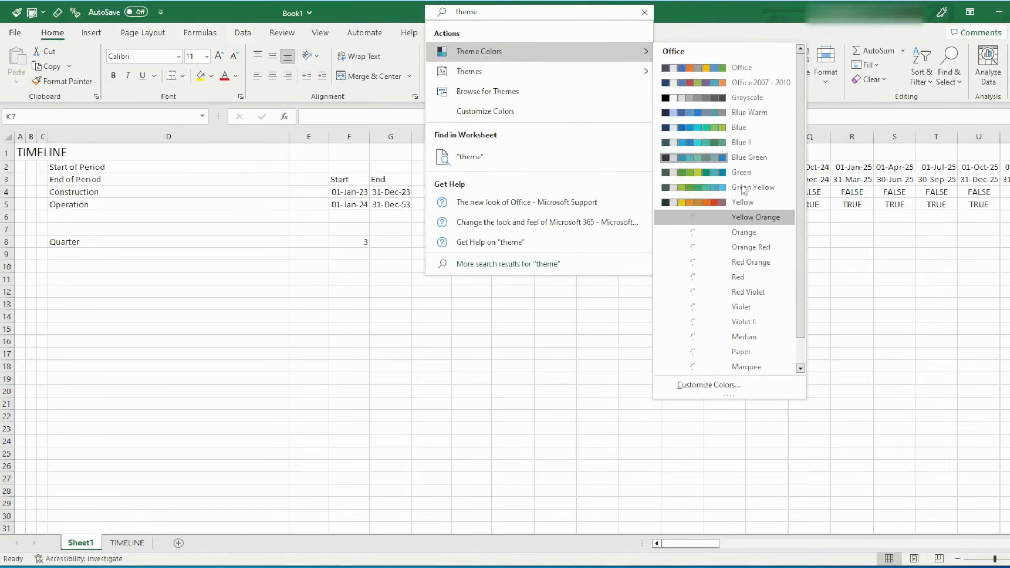
{"action": "left_click", "coordinate": [758, 158]}
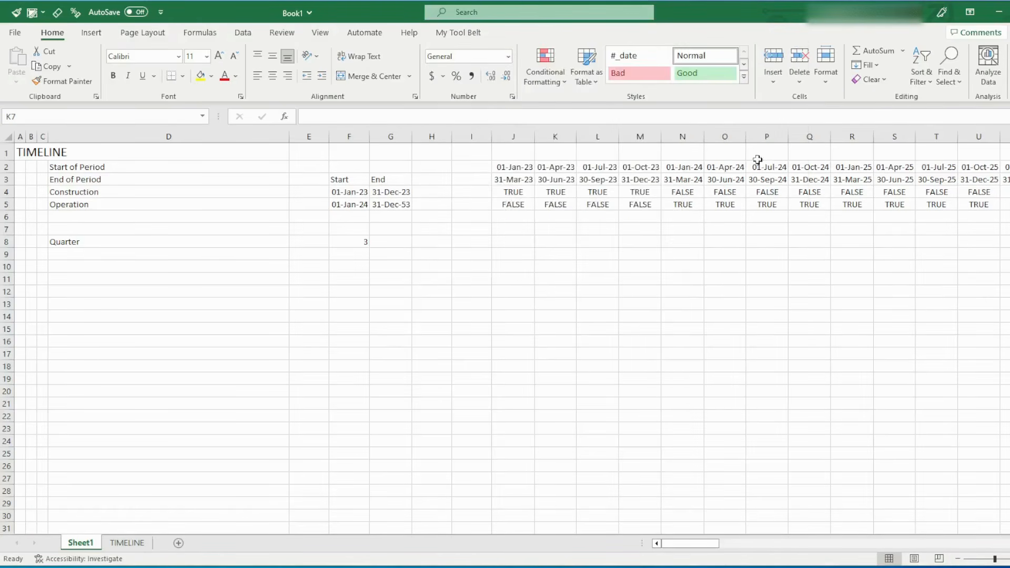
{"action": "left_click", "coordinate": [211, 77]}
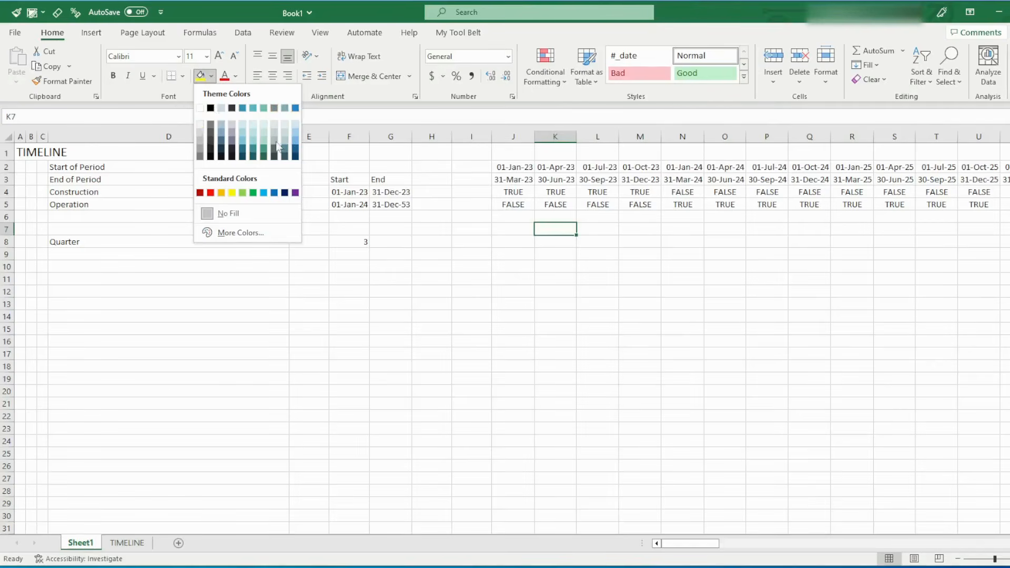
{"action": "left_click", "coordinate": [579, 282]}
Create a conditional formatting rule on the Construction and Operation flags J4:FE5 for cells whose value is equal to True
{"action": "left_click", "coordinate": [520, 193]}
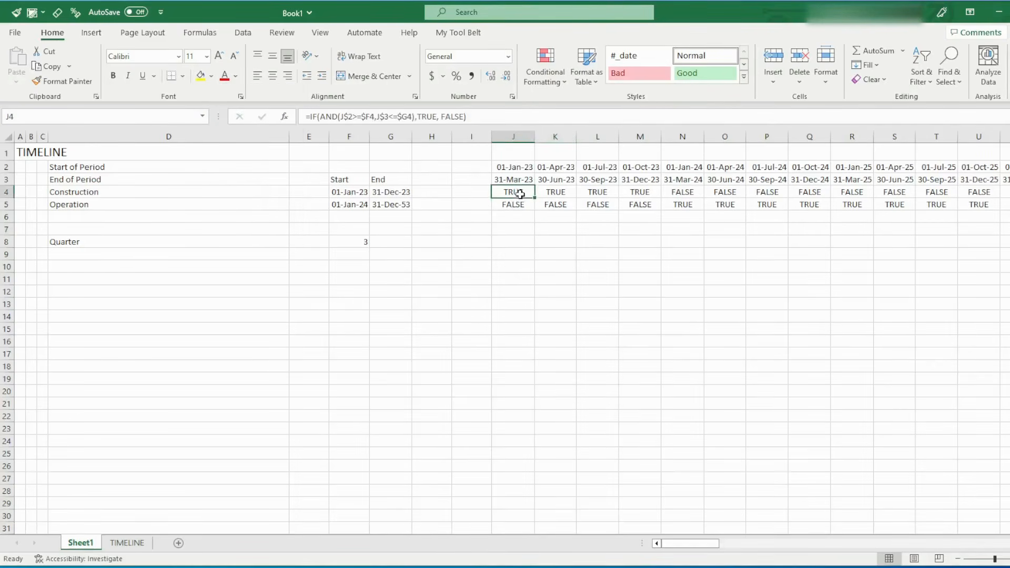
{"action": "key", "text": "shift+Down"}
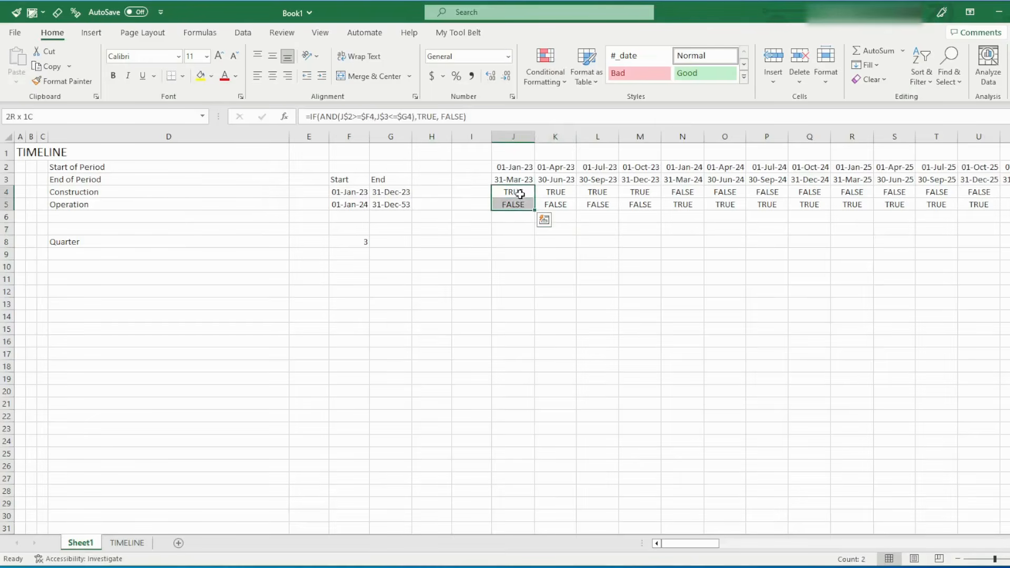
{"action": "key", "text": "ctrl+shift+Right"}
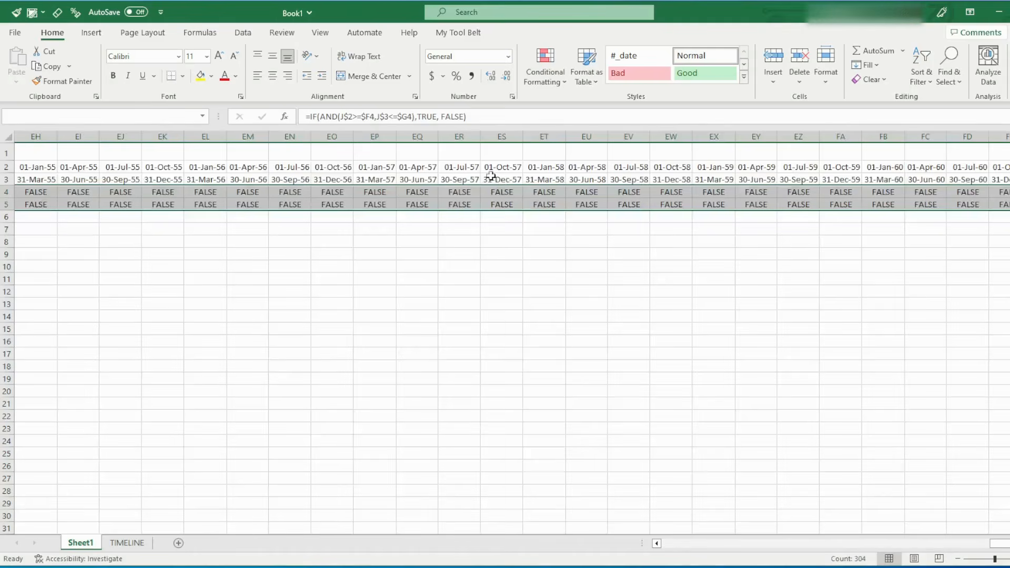
{"action": "left_click", "coordinate": [563, 79]}
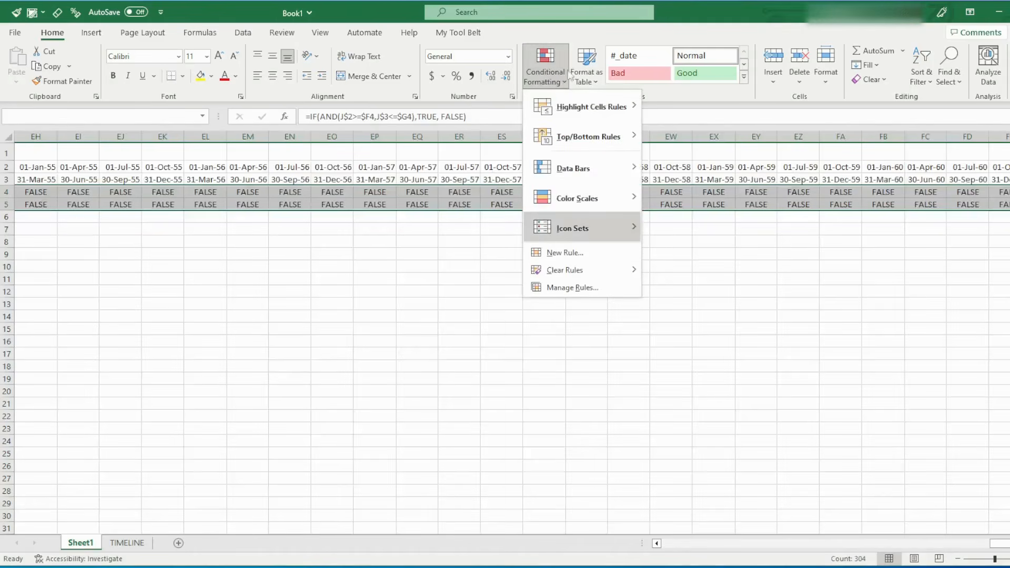
{"action": "left_click", "coordinate": [565, 287]}
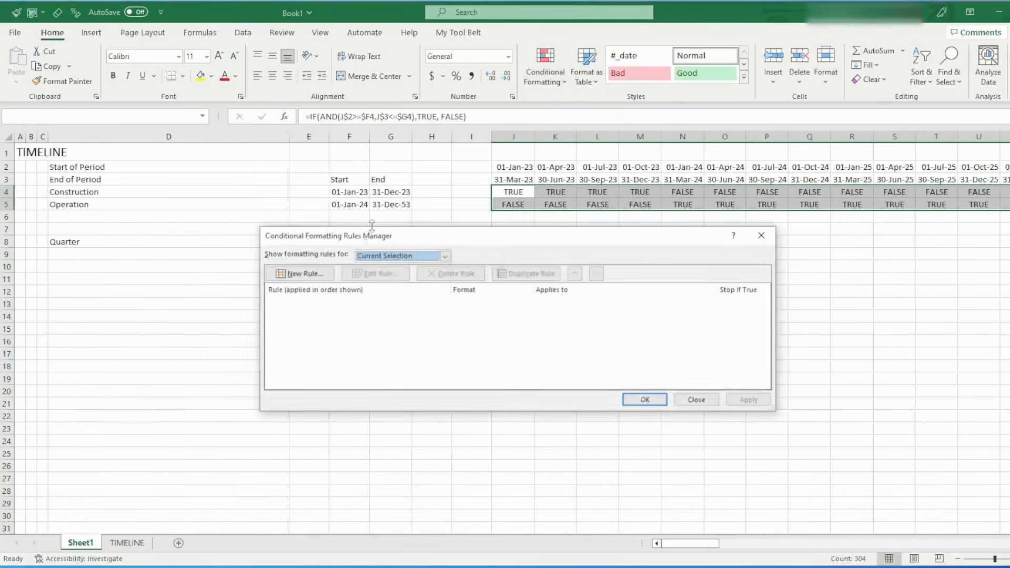
{"action": "left_click", "coordinate": [301, 274]}
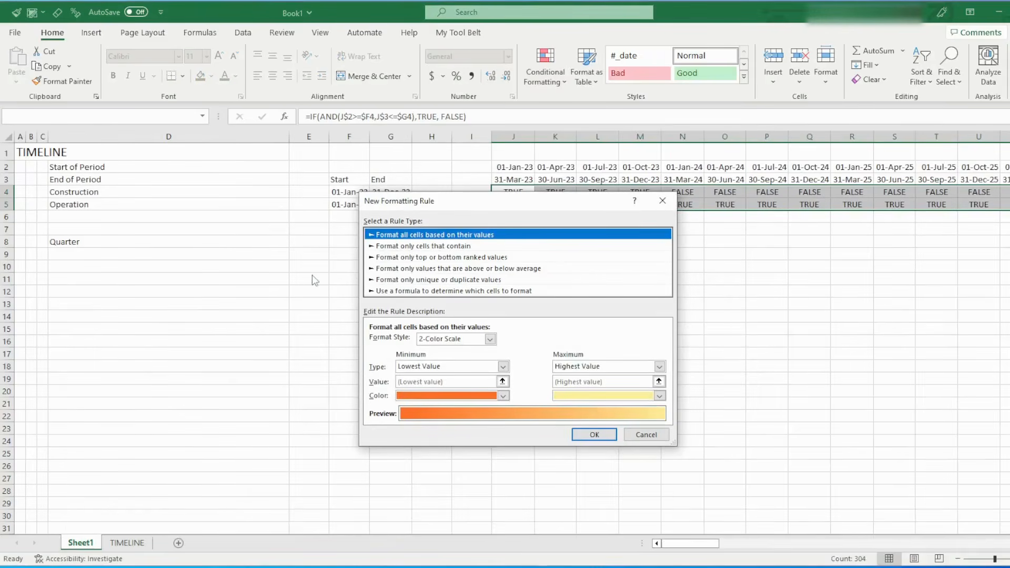
{"action": "left_click", "coordinate": [423, 246]}
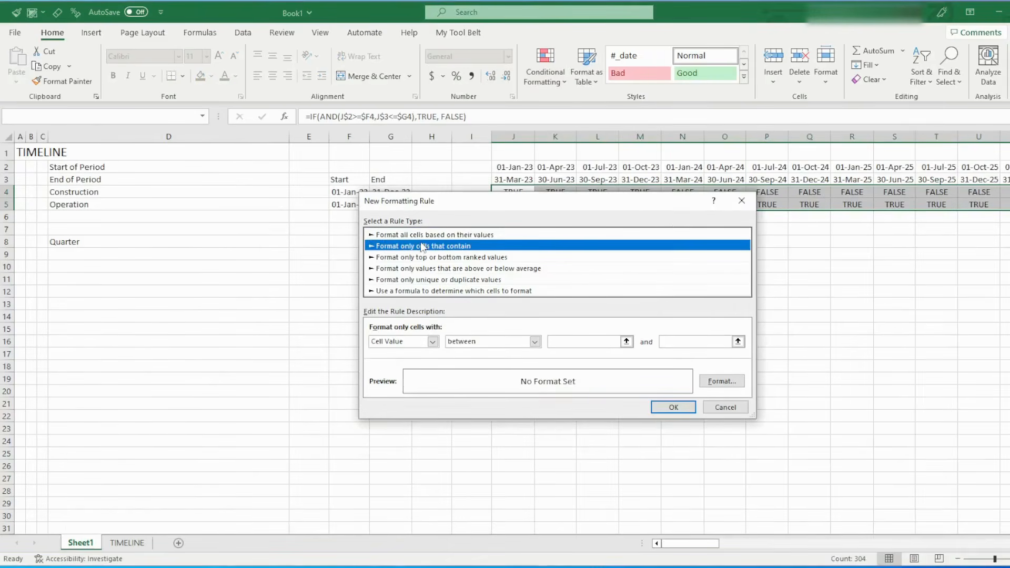
{"action": "left_click", "coordinate": [475, 346]}
{"action": "left_click", "coordinate": [471, 373]}
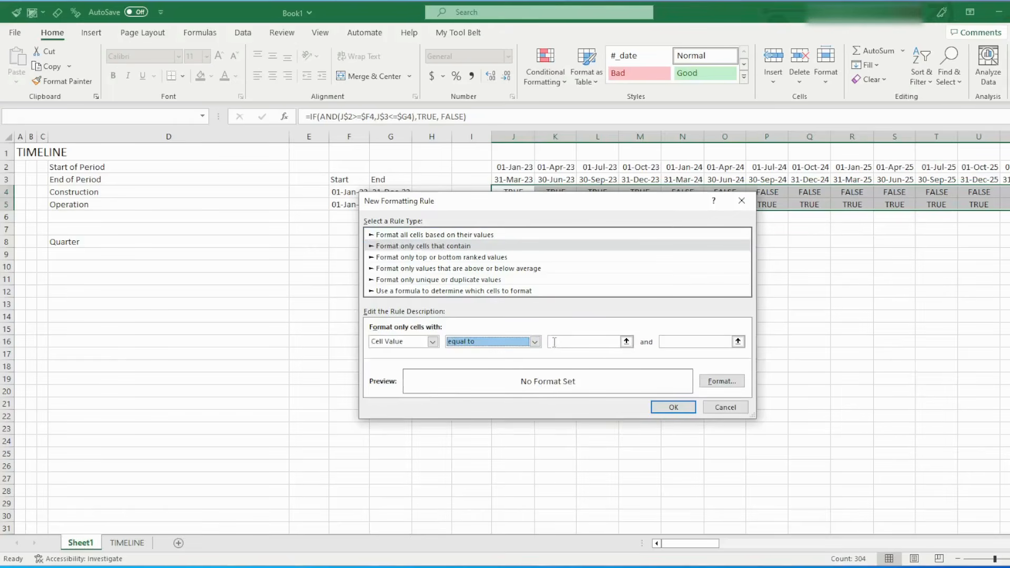
{"action": "left_click", "coordinate": [573, 349]}
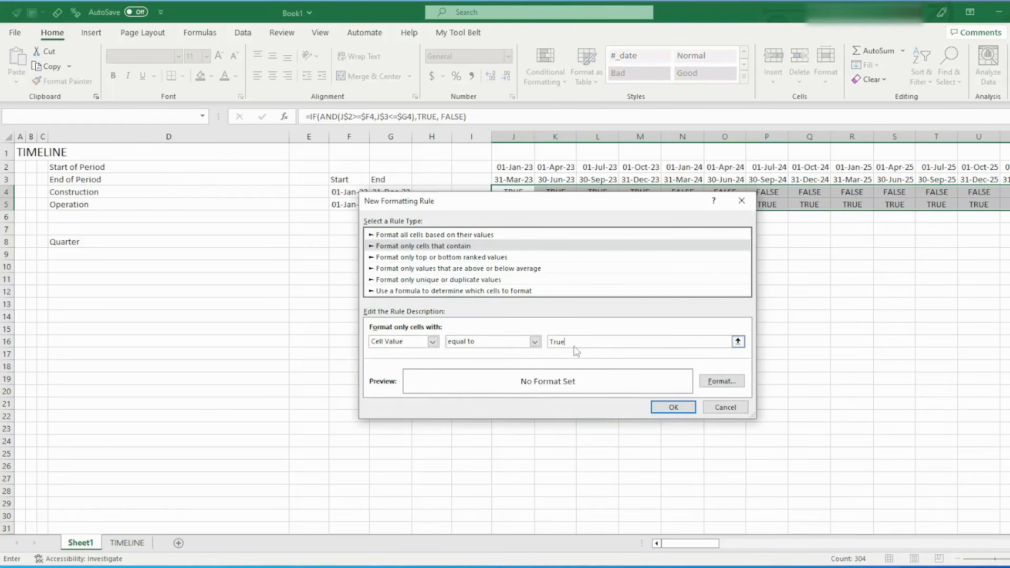
Set the font color in the TRUE rule's format to the darkest blue theme shade
{"action": "left_click", "coordinate": [722, 381]}
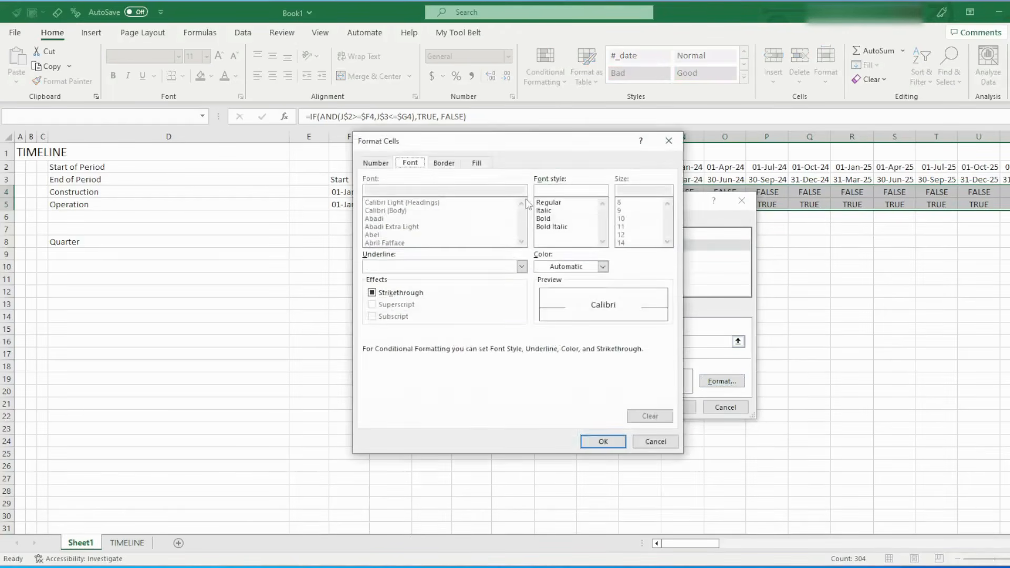
{"action": "left_click_drag", "start_coordinate": [488, 149], "coordinate": [429, 194]}
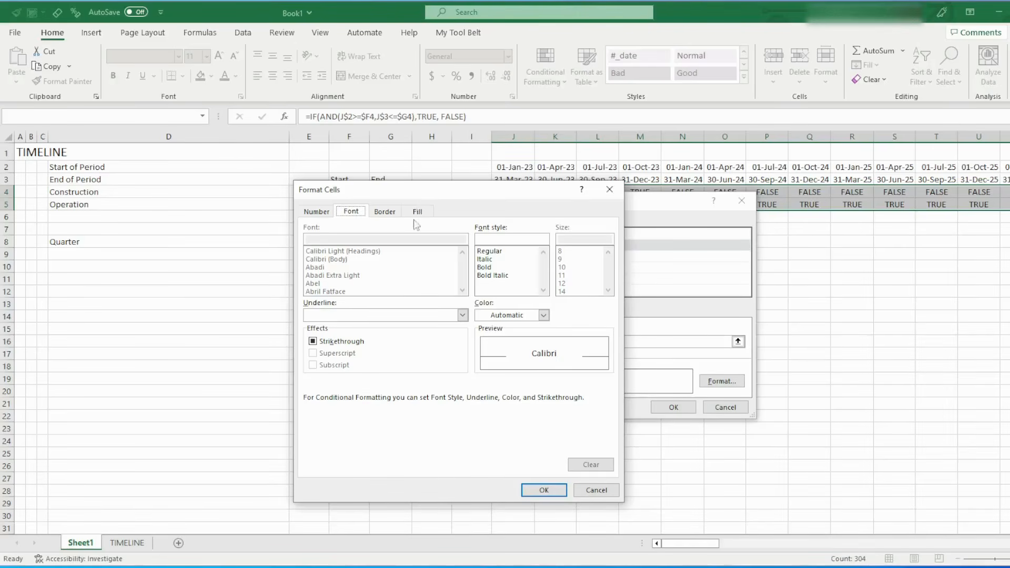
{"action": "left_click", "coordinate": [509, 315]}
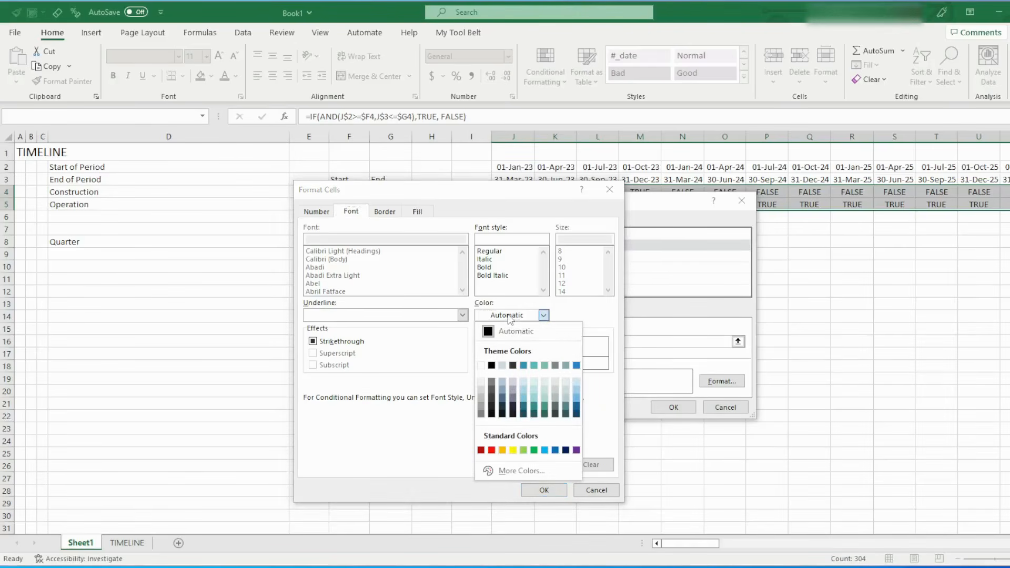
{"action": "left_click", "coordinate": [577, 413]}
Add an outline border in the darkest blue theme shade to the TRUE rule's format
{"action": "left_click", "coordinate": [391, 218]}
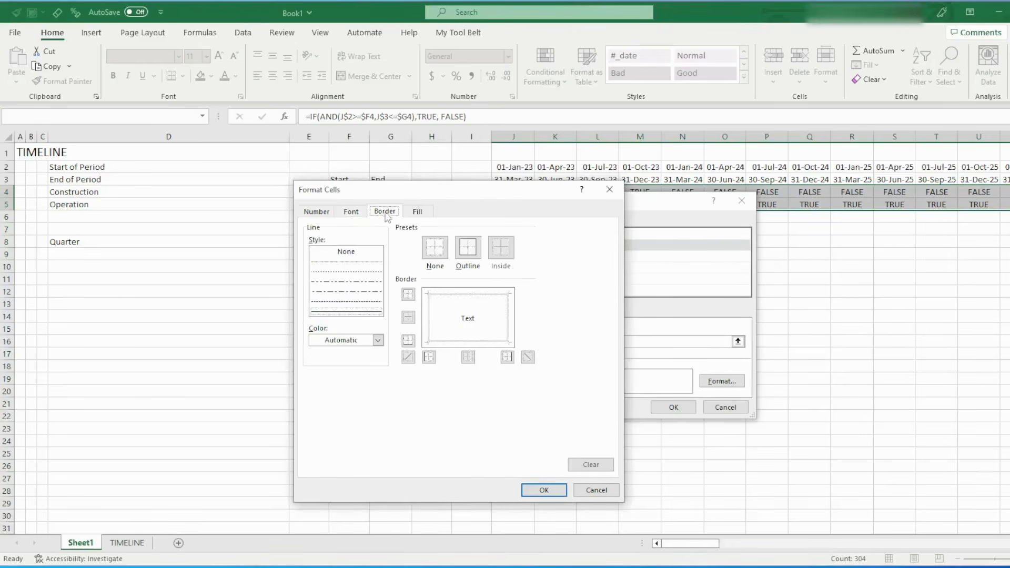
{"action": "left_click", "coordinate": [351, 341]}
{"action": "left_click", "coordinate": [411, 438]}
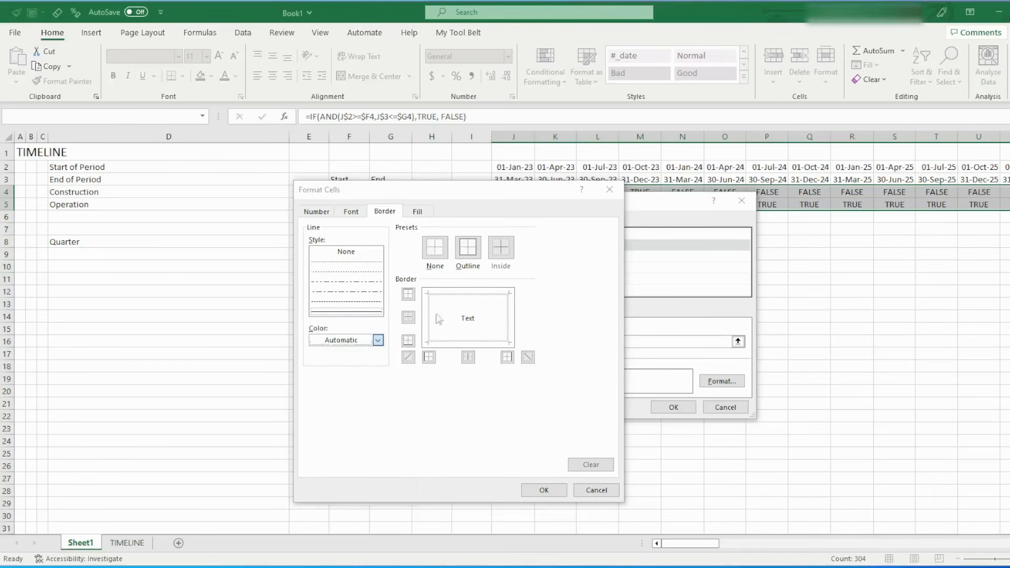
{"action": "left_click", "coordinate": [468, 254]}
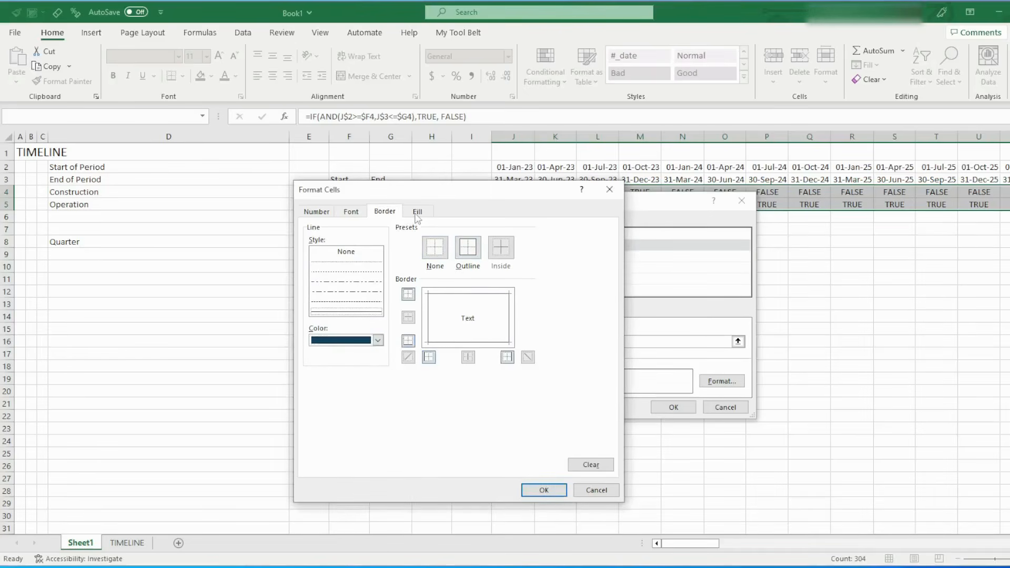
{"action": "left_click", "coordinate": [472, 251]}
{"action": "left_click", "coordinate": [472, 252]}
Give the TRUE rule a pale blue fill with a medium blue thin diagonal stripe pattern, and apply the rule to the flags
{"action": "left_click", "coordinate": [419, 211]}
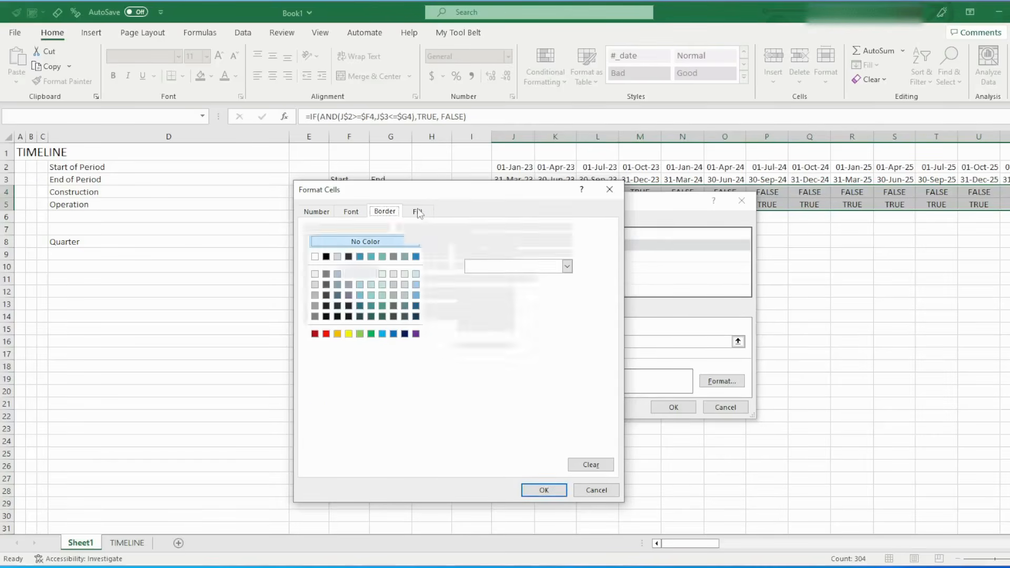
{"action": "left_click", "coordinate": [416, 274]}
{"action": "left_click", "coordinate": [567, 240]}
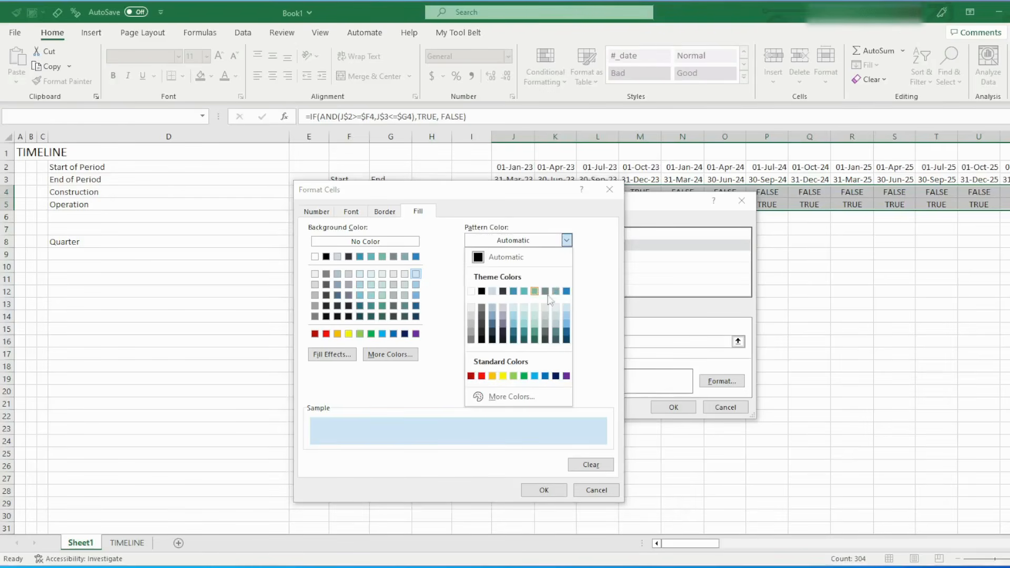
{"action": "left_click", "coordinate": [566, 318]}
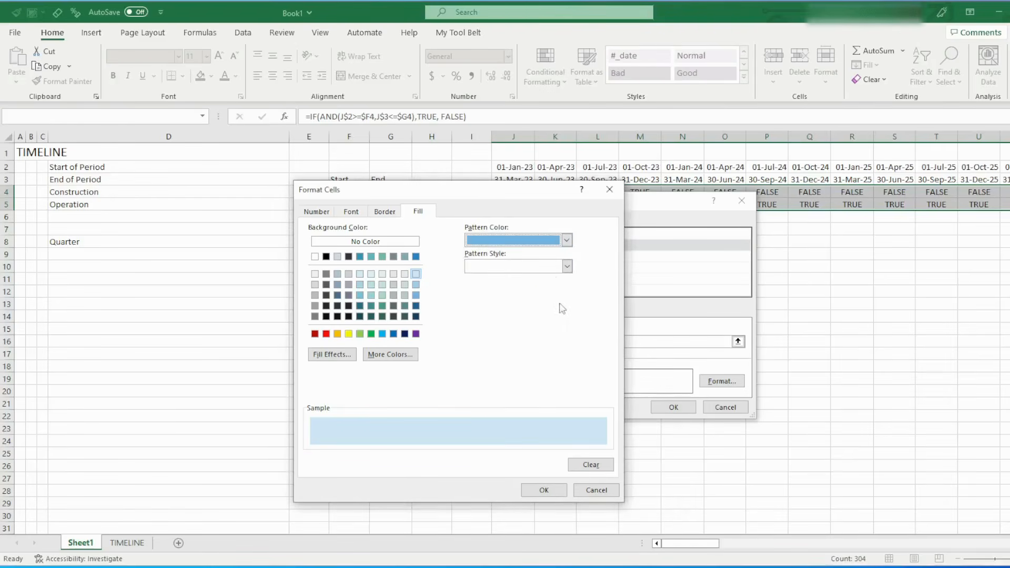
{"action": "left_click", "coordinate": [567, 266]}
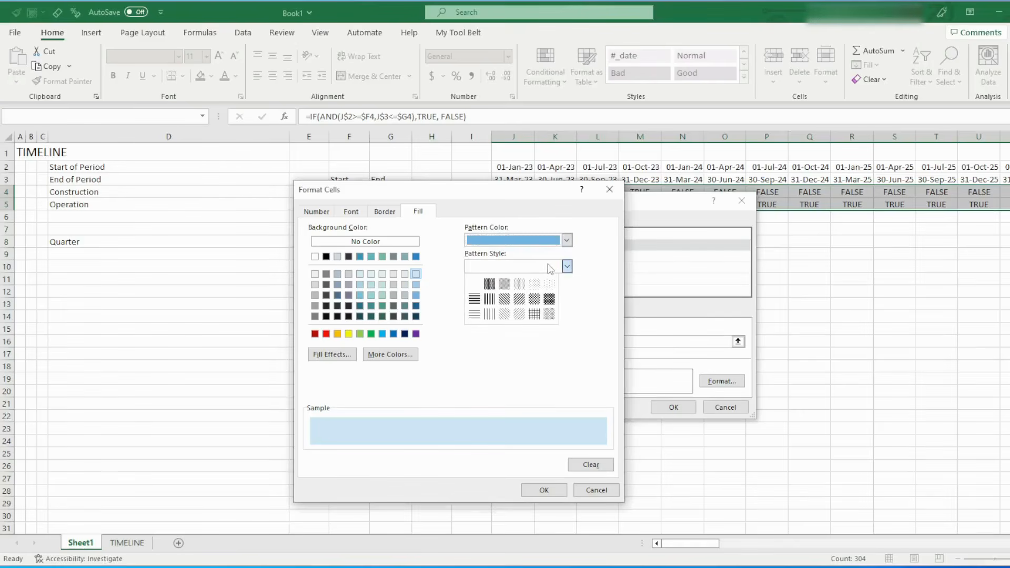
{"action": "left_click", "coordinate": [519, 315]}
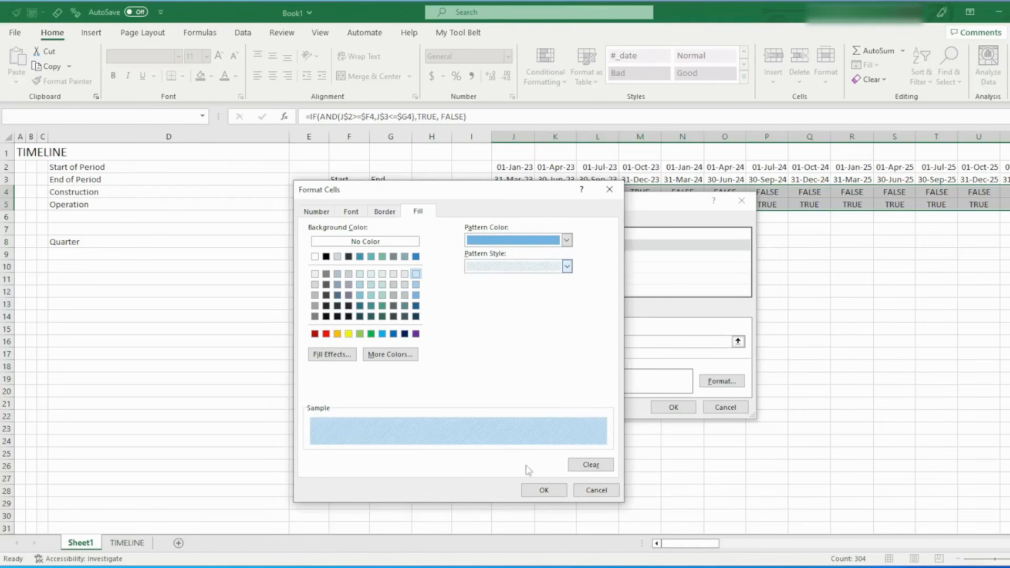
{"action": "left_click", "coordinate": [544, 490]}
{"action": "left_click", "coordinate": [676, 407]}
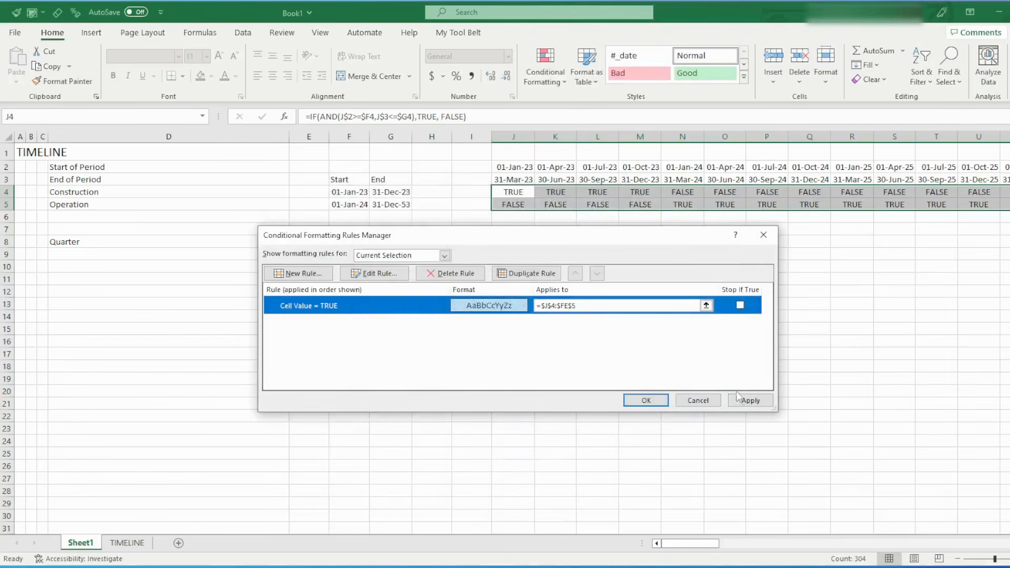
{"action": "left_click", "coordinate": [750, 400]}
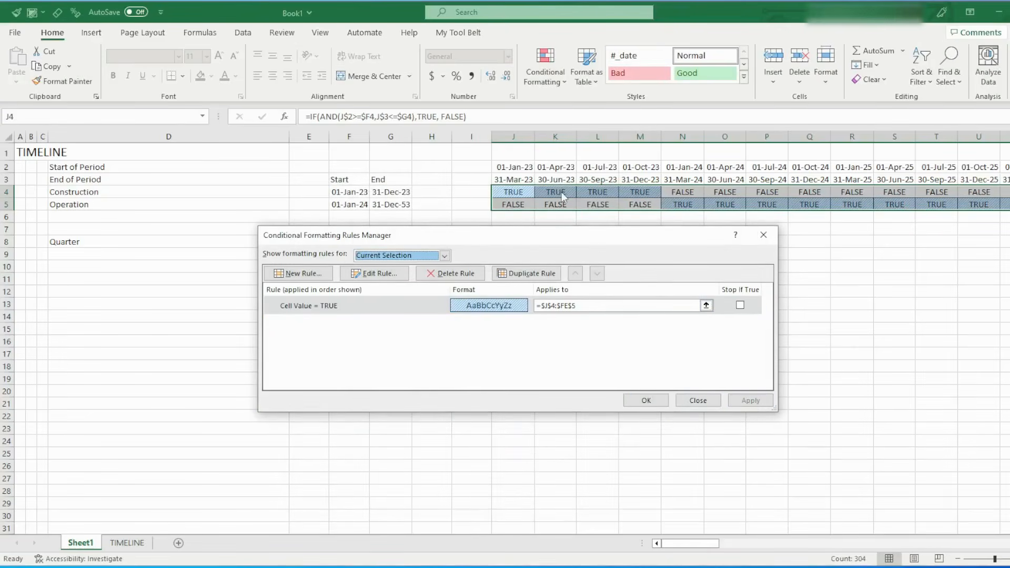
Duplicate the TRUE rule and change the copy's condition to cell value equal to False
{"action": "left_click", "coordinate": [346, 307]}
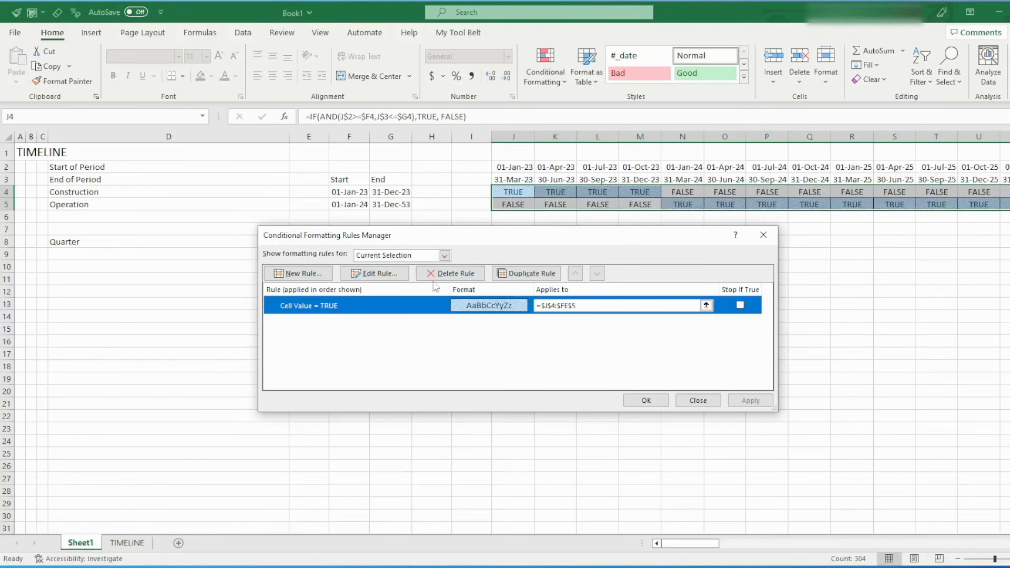
{"action": "left_click", "coordinate": [526, 274]}
{"action": "left_click", "coordinate": [410, 323]}
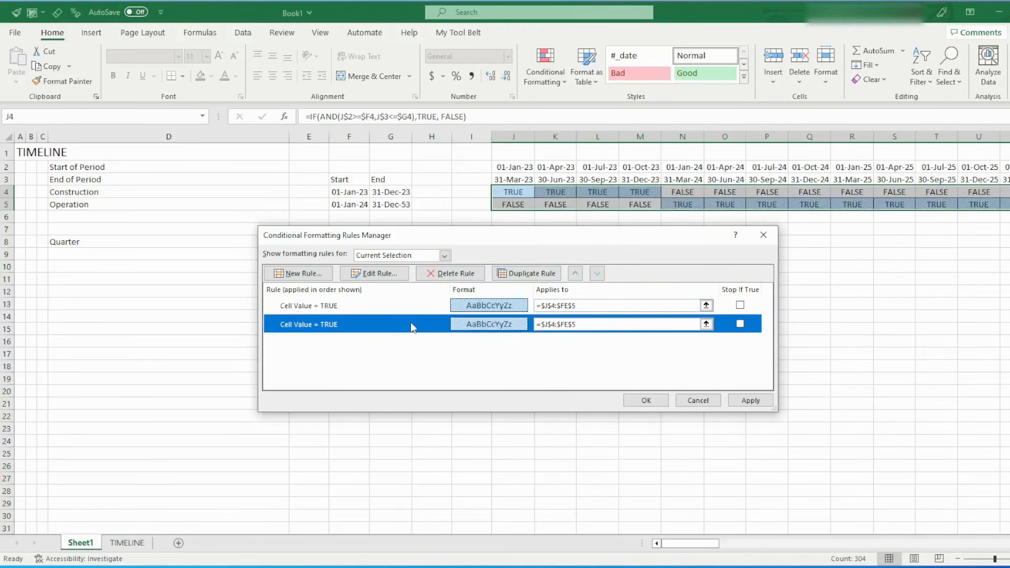
{"action": "double_click", "coordinate": [410, 323]}
{"action": "left_click", "coordinate": [546, 354]}
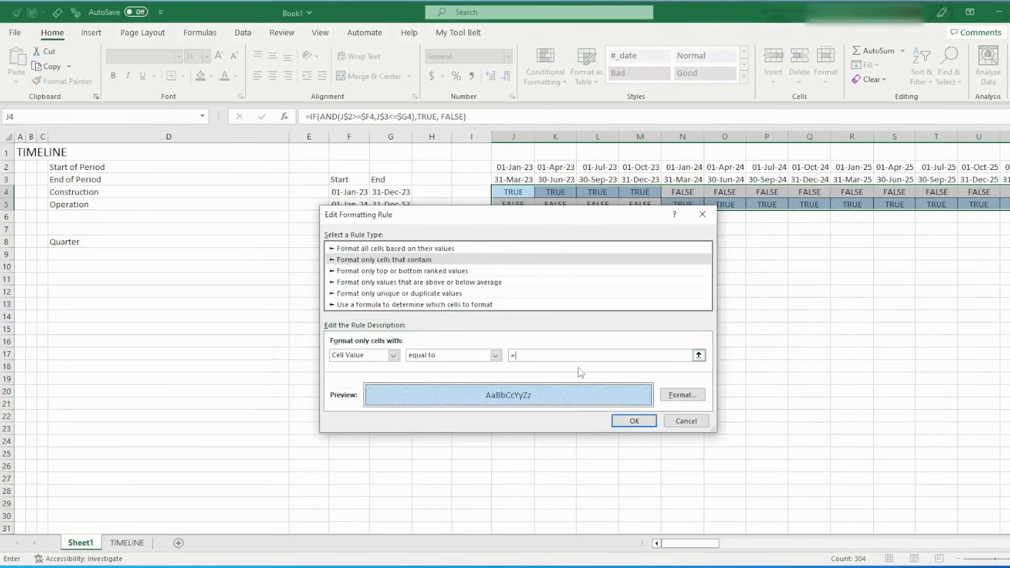
{"action": "left_click", "coordinate": [634, 421]}
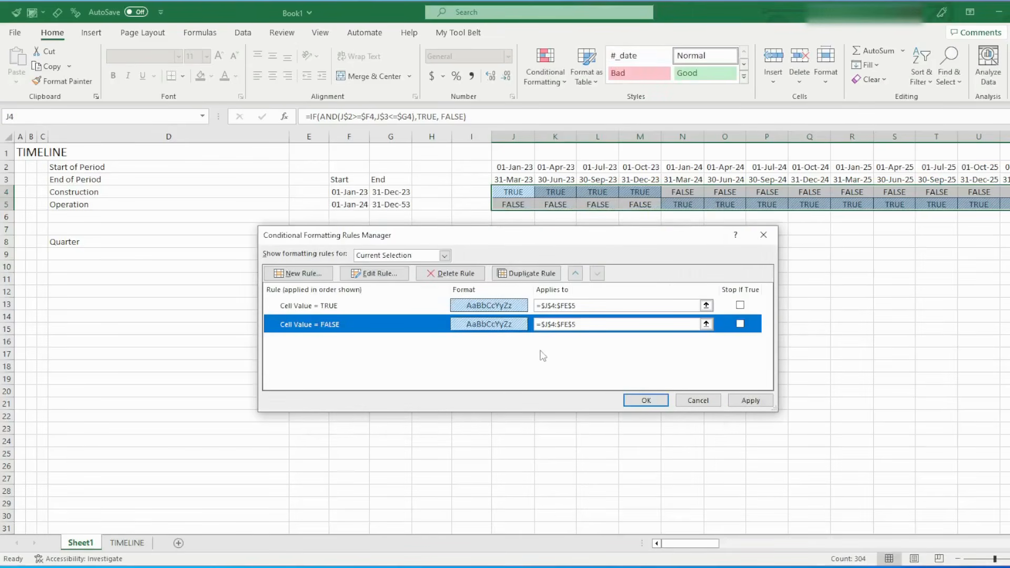
Change the FALSE rule's fill to a pale green background with a medium green pattern color
{"action": "double_click", "coordinate": [495, 325]}
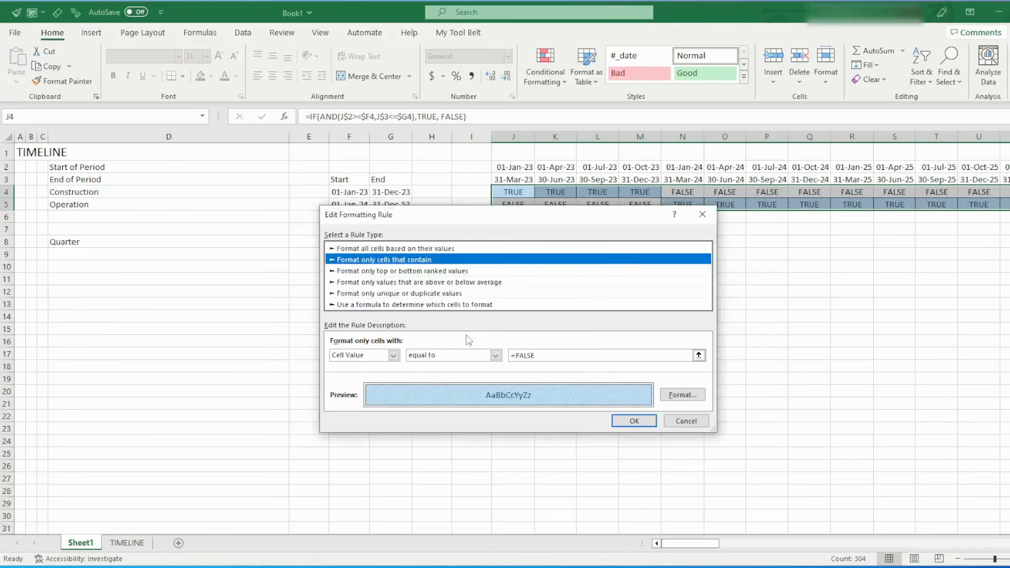
{"action": "left_click", "coordinate": [681, 395]}
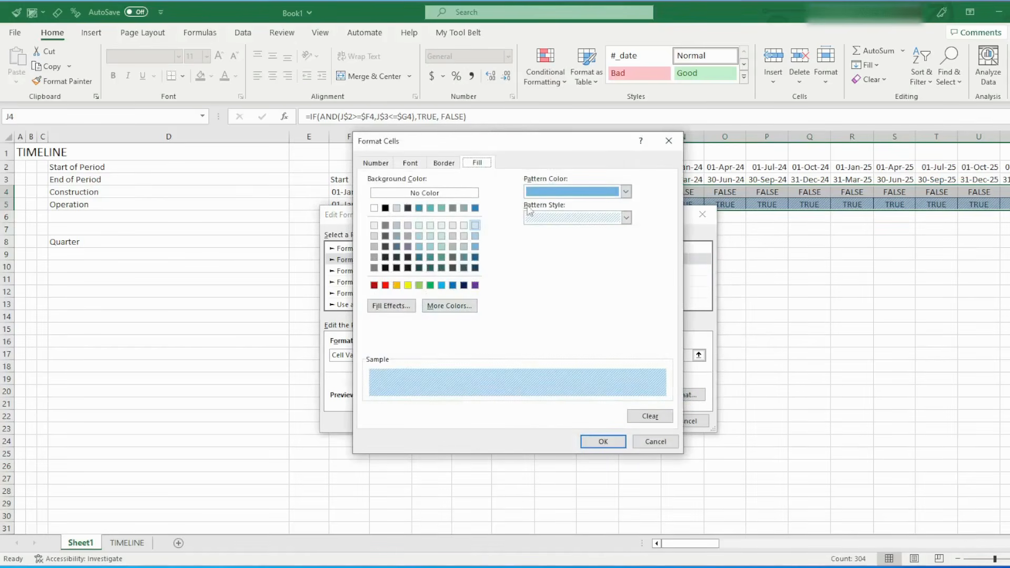
{"action": "left_click", "coordinate": [625, 192]}
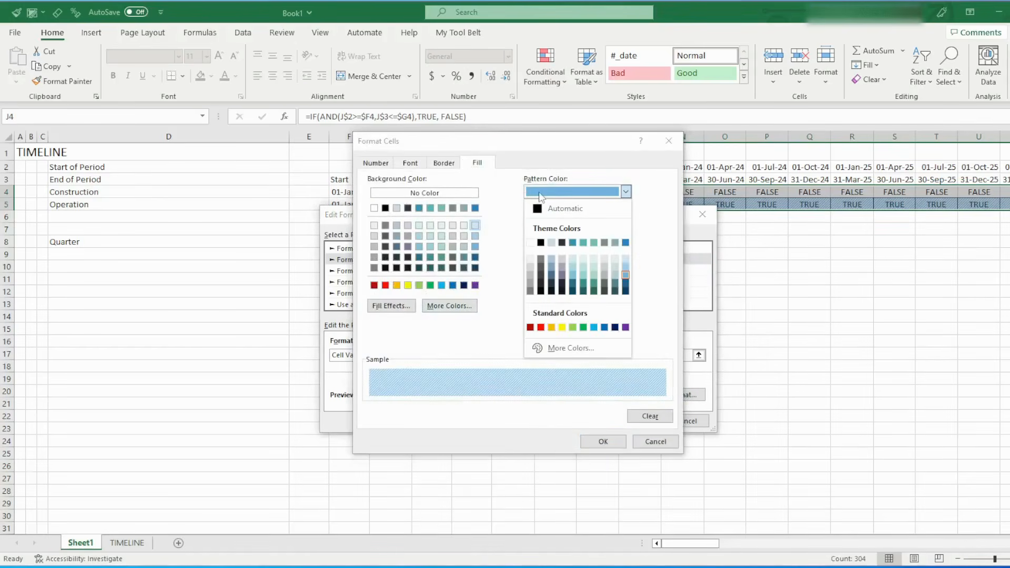
{"action": "left_click", "coordinate": [593, 274]}
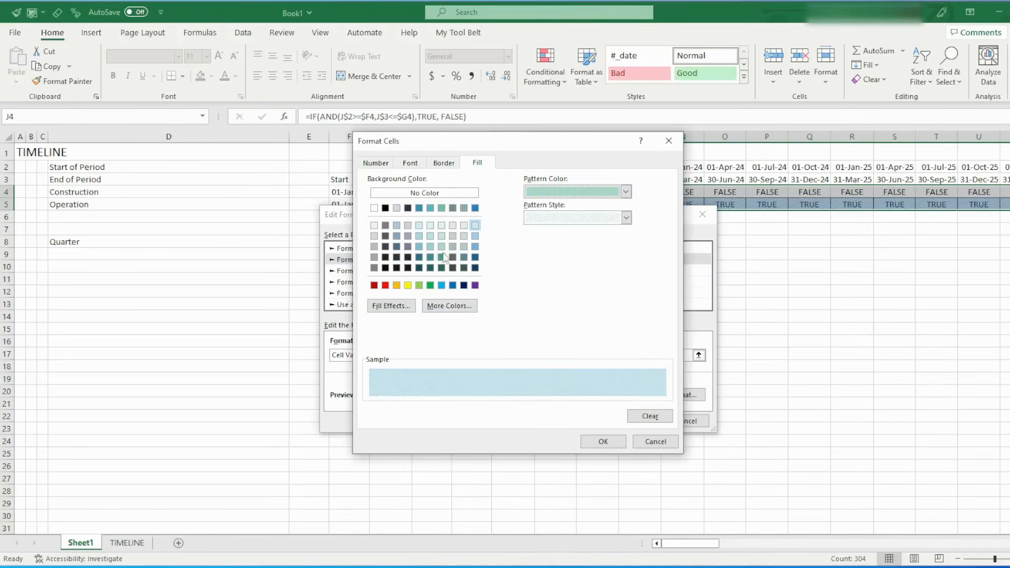
{"action": "left_click", "coordinate": [442, 226]}
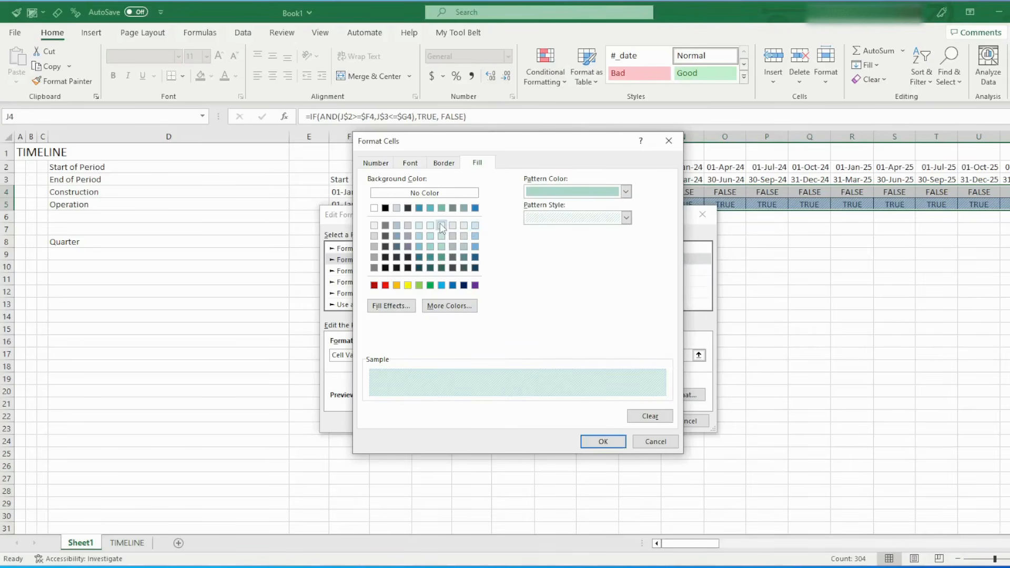
Set the border line color in the FALSE rule's format to dark green
{"action": "left_click", "coordinate": [447, 164]}
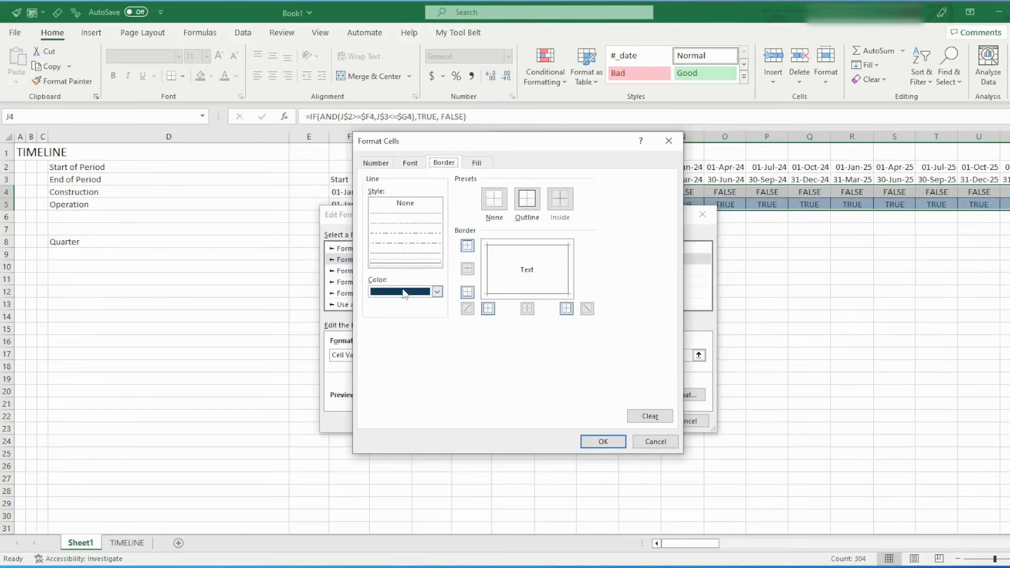
{"action": "left_click", "coordinate": [437, 291]}
{"action": "left_click", "coordinate": [437, 390]}
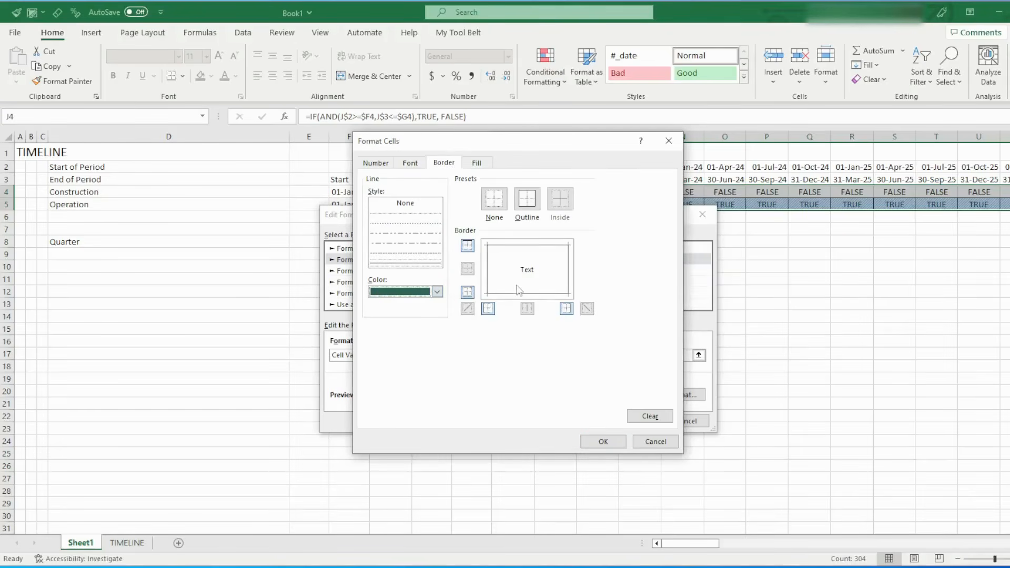
Set the FALSE rule's font color to dark green and apply the rule to the Construction and Operation flags
{"action": "left_click", "coordinate": [411, 164]}
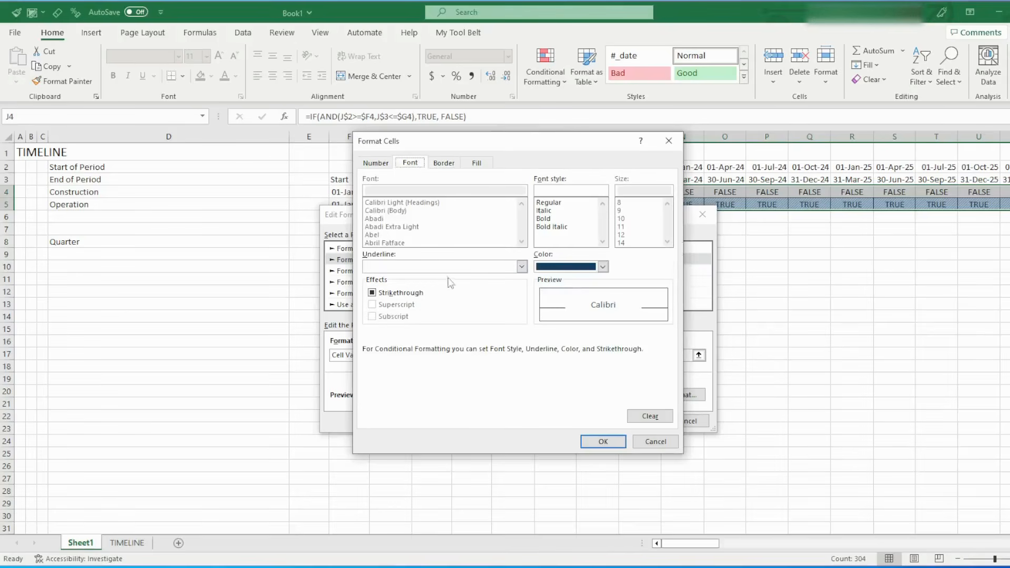
{"action": "left_click", "coordinate": [603, 267]}
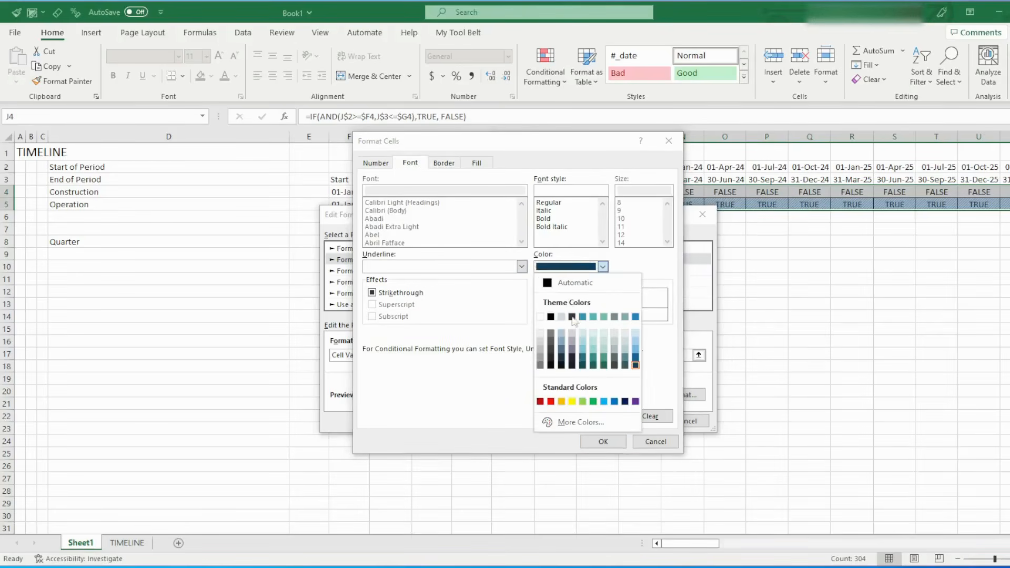
{"action": "left_click", "coordinate": [604, 364]}
{"action": "left_click", "coordinate": [601, 442]}
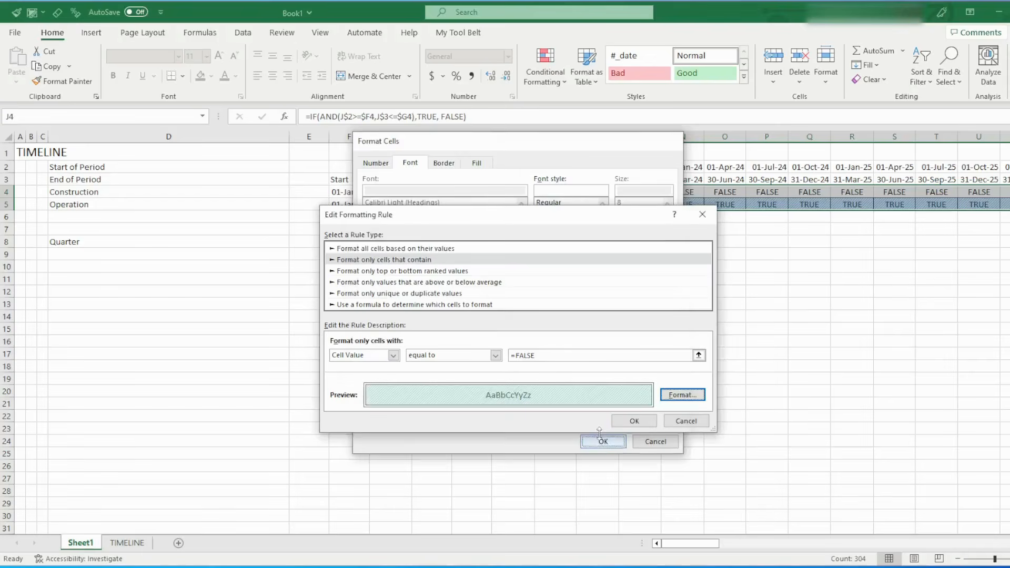
{"action": "left_click", "coordinate": [638, 421]}
{"action": "left_click", "coordinate": [735, 402]}
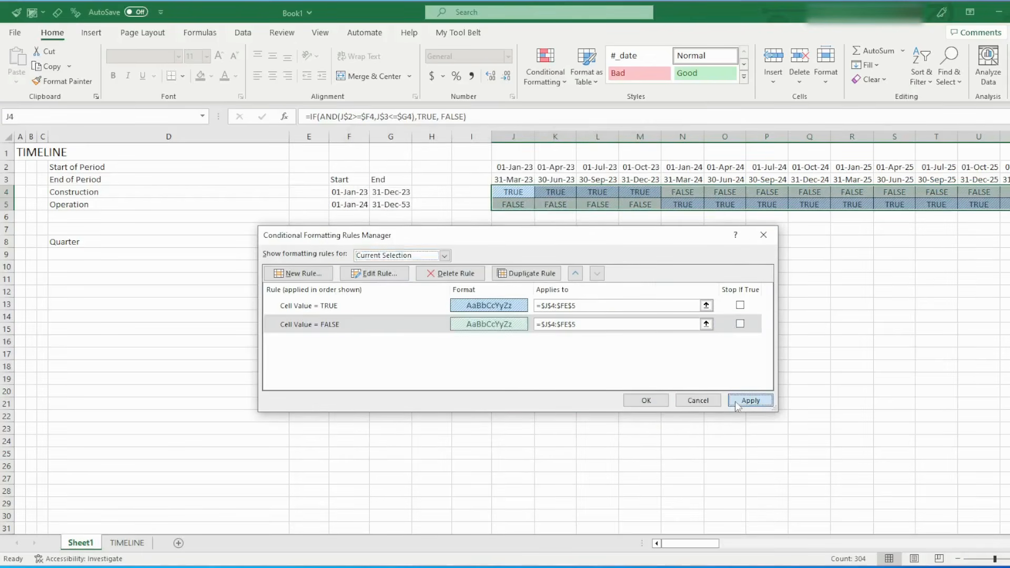
{"action": "left_click", "coordinate": [641, 401]}
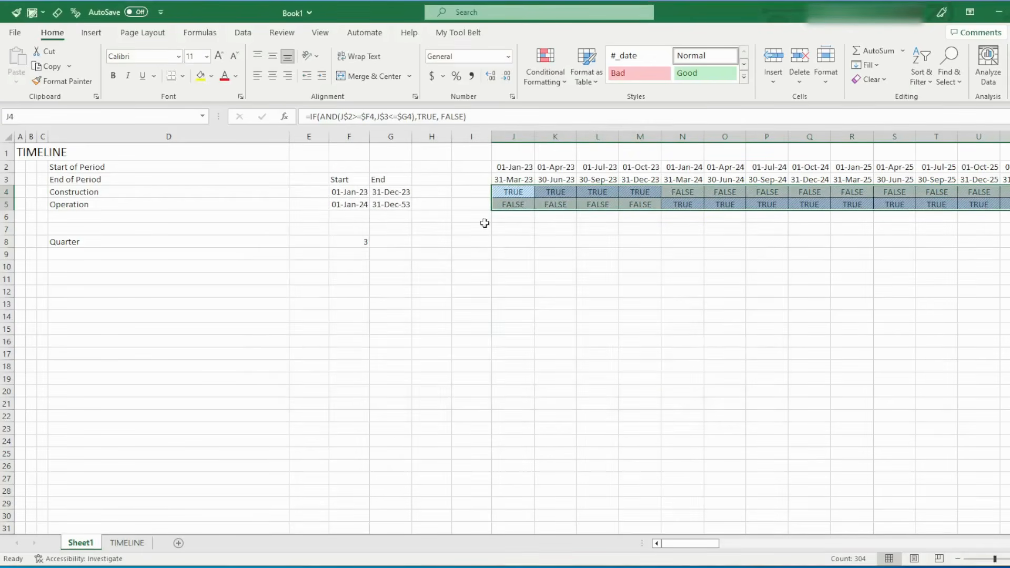
{"action": "left_click", "coordinate": [483, 240]}
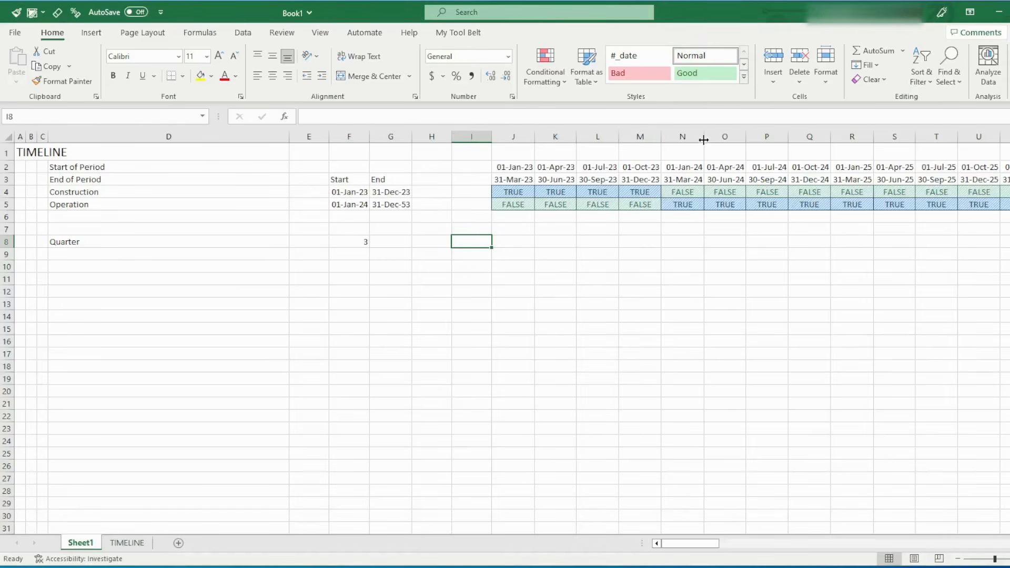
Examine the period dates and TRUE/FALSE flags column by column, from the first quarters through the mid-2030s
{"action": "left_click_drag", "start_coordinate": [693, 137], "coordinate": [731, 138]}
{"action": "left_click", "coordinate": [768, 137]}
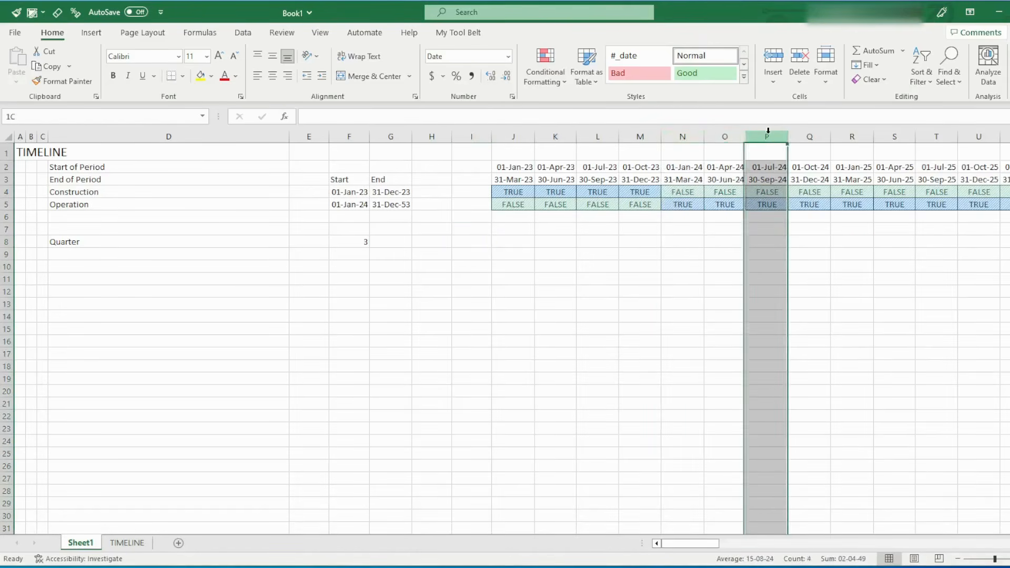
{"action": "left_click", "coordinate": [770, 203]}
{"action": "left_click", "coordinate": [774, 192]}
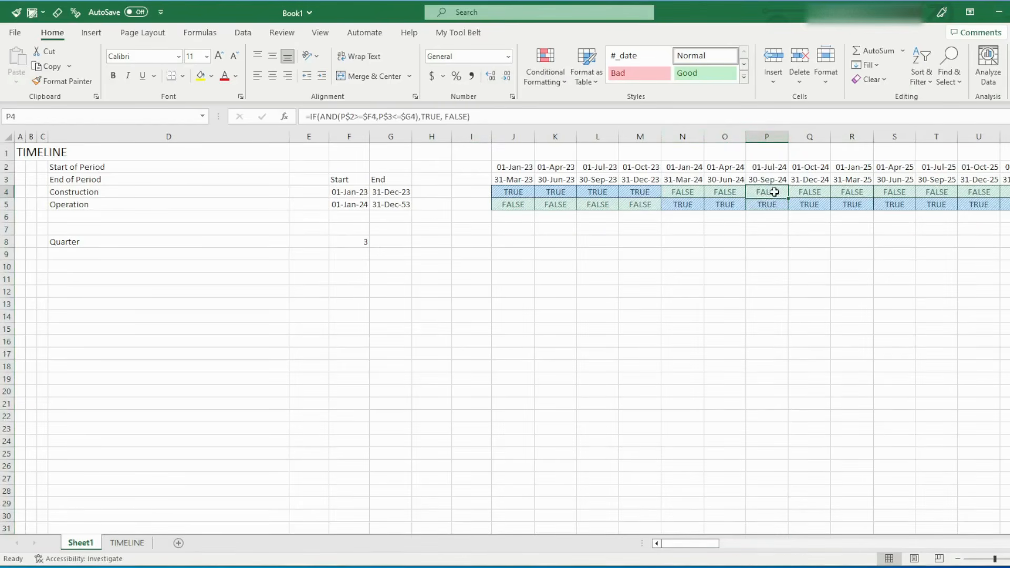
{"action": "left_click_drag", "start_coordinate": [606, 136], "coordinate": [524, 136]}
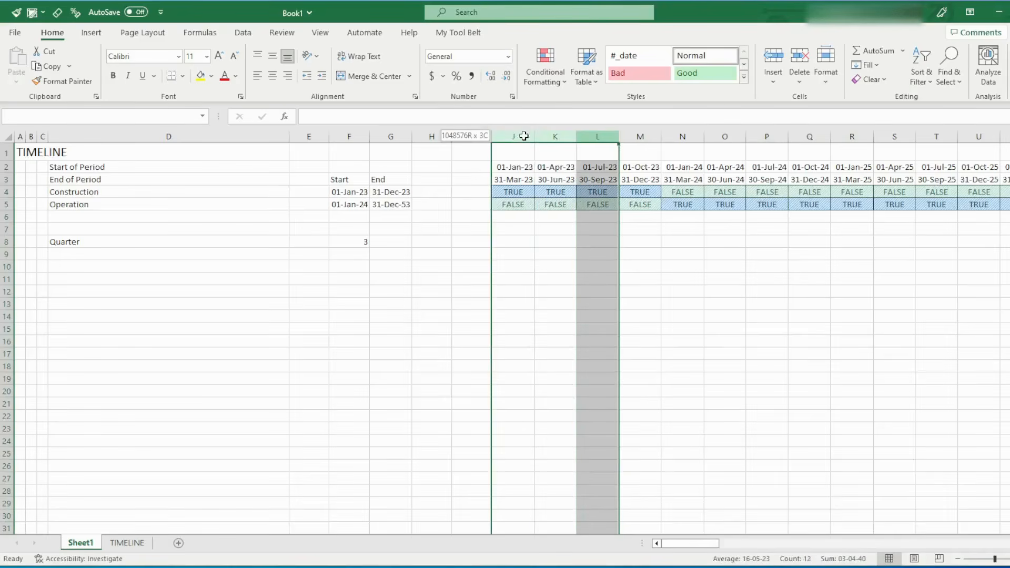
{"action": "left_click", "coordinate": [544, 154]}
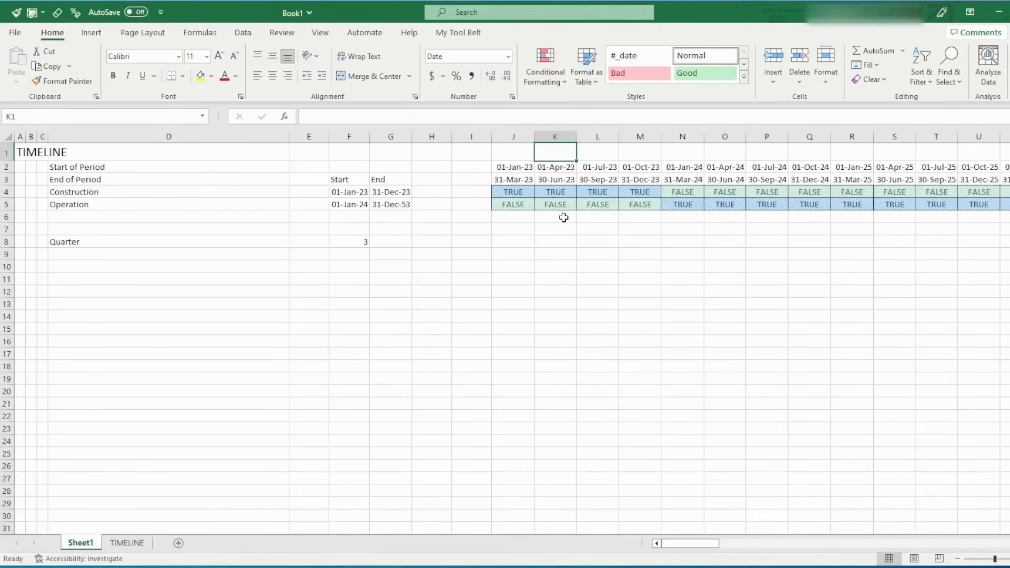
{"action": "key", "text": "alt+Page_Down"}
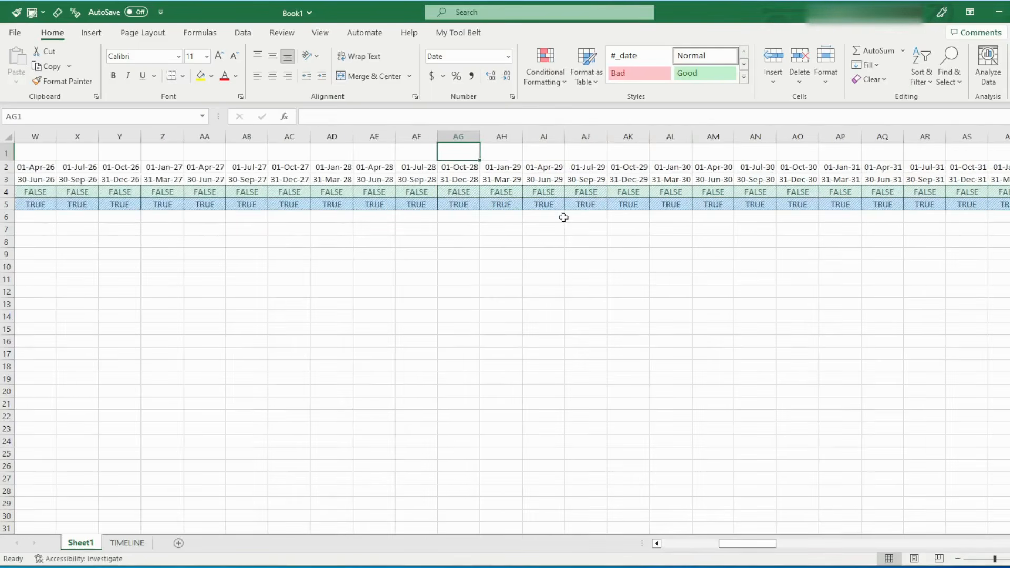
{"action": "key", "text": "Down"}
{"action": "key", "text": "Down"}
{"action": "key", "text": "Down"}
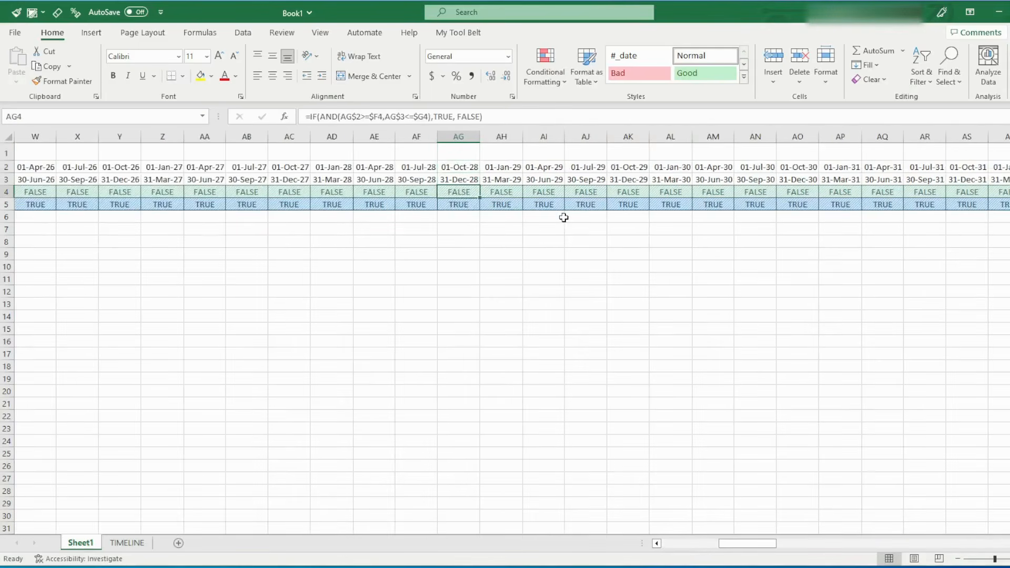
{"action": "key", "text": "alt+Page_Down"}
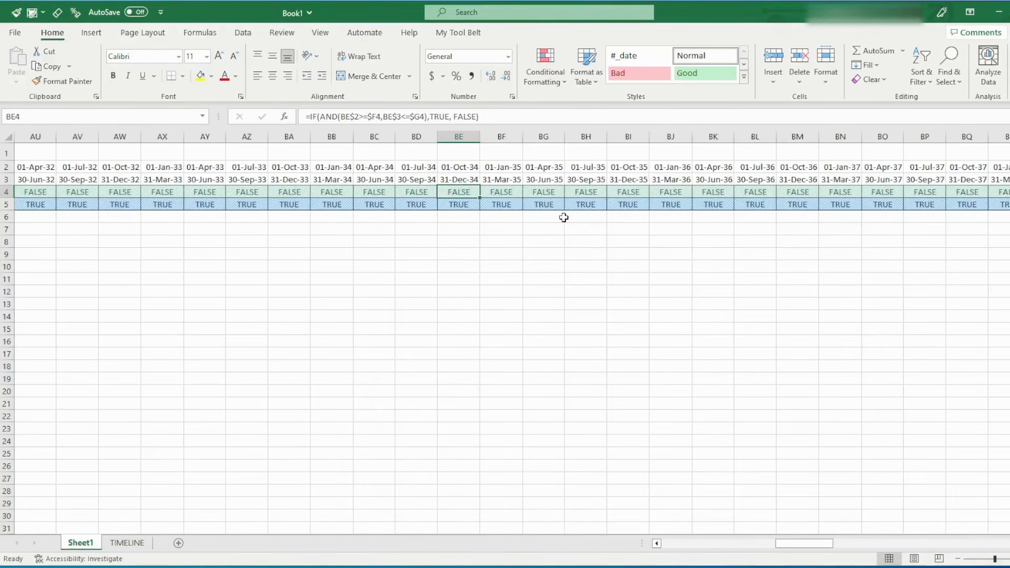
{"action": "key", "text": "alt+Page_Up"}
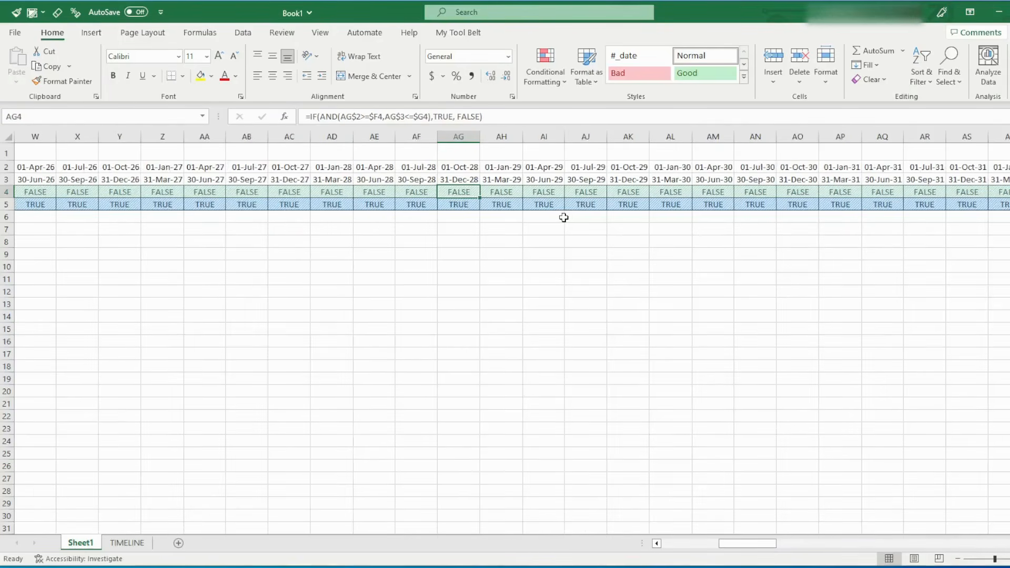
{"action": "key", "text": "Left"}
{"action": "key", "text": "Left"}
{"action": "key", "text": "Left"}
{"action": "key", "text": "ctrl+space"}
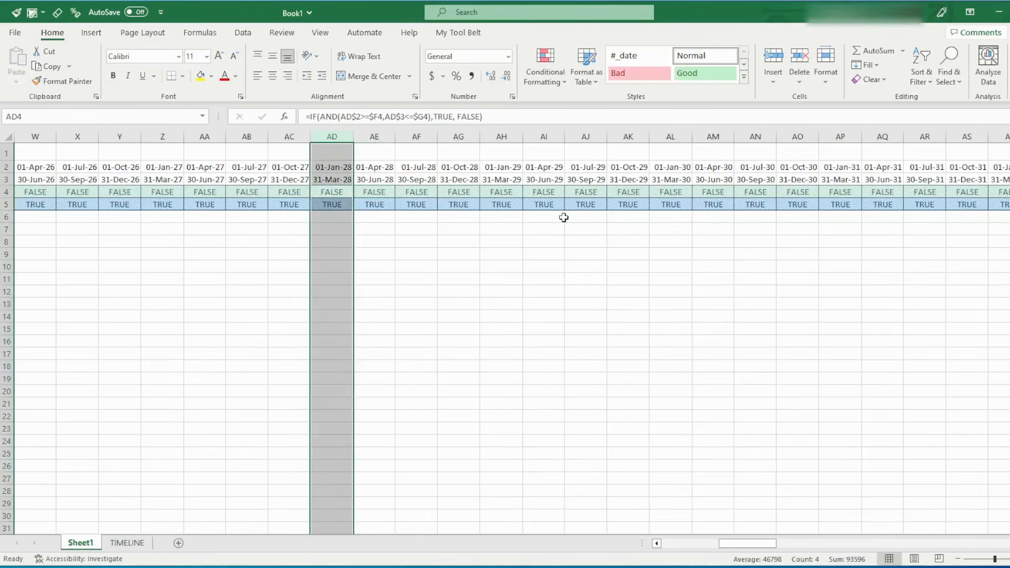
{"action": "key", "text": "Right"}
{"action": "key", "text": "Right"}
{"action": "key", "text": "Right"}
{"action": "key", "text": "ctrl+space"}
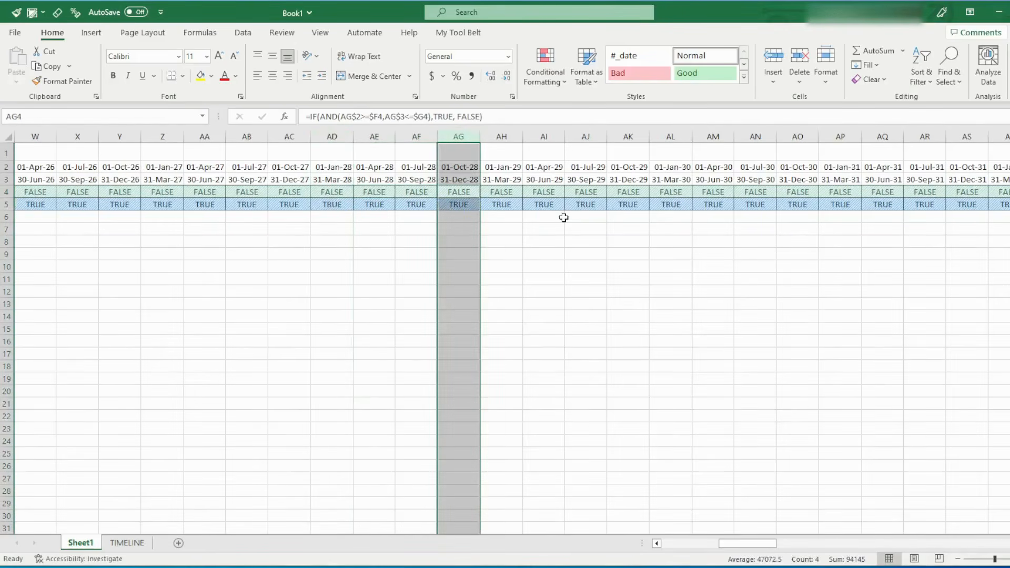
{"action": "key", "text": "Right"}
{"action": "key", "text": "ctrl+space"}
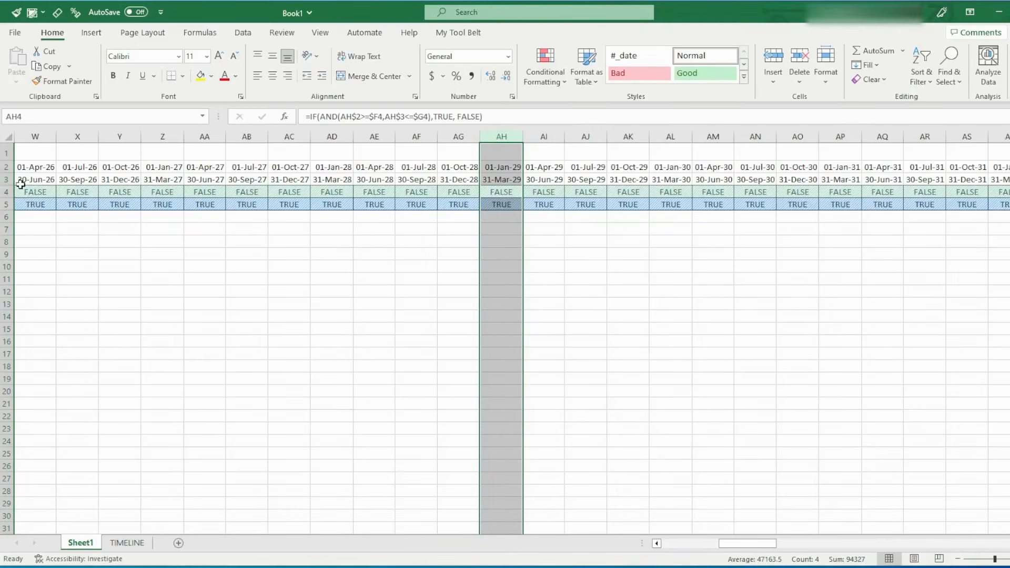
{"action": "key", "text": "Home"}
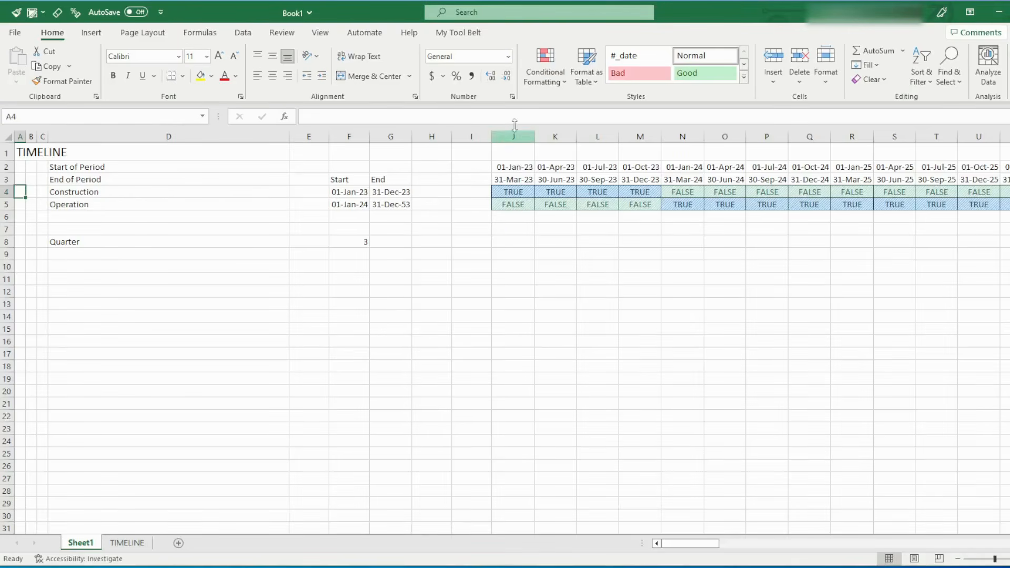
Freeze the panes at cell J6 so rows 1 to 5 and columns A to I stay in view
{"action": "left_click", "coordinate": [512, 216]}
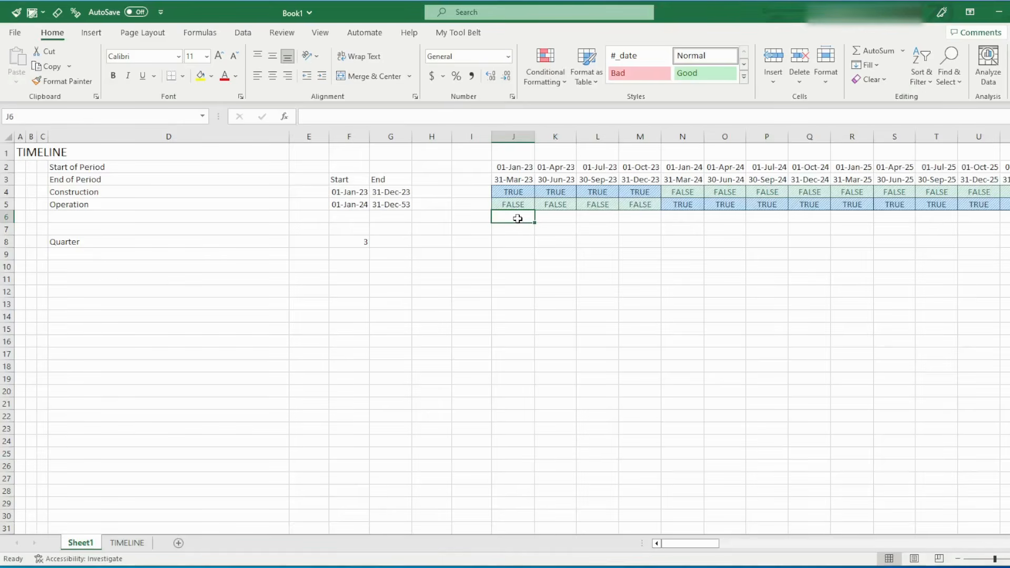
{"action": "key", "text": "alt"}
{"action": "key", "text": "w"}
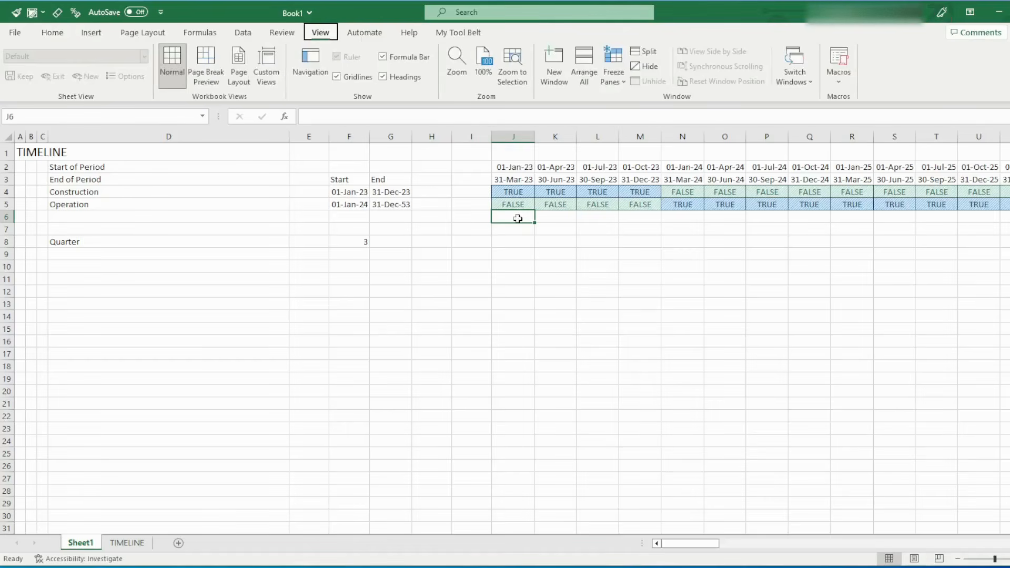
{"action": "key", "text": "f"}
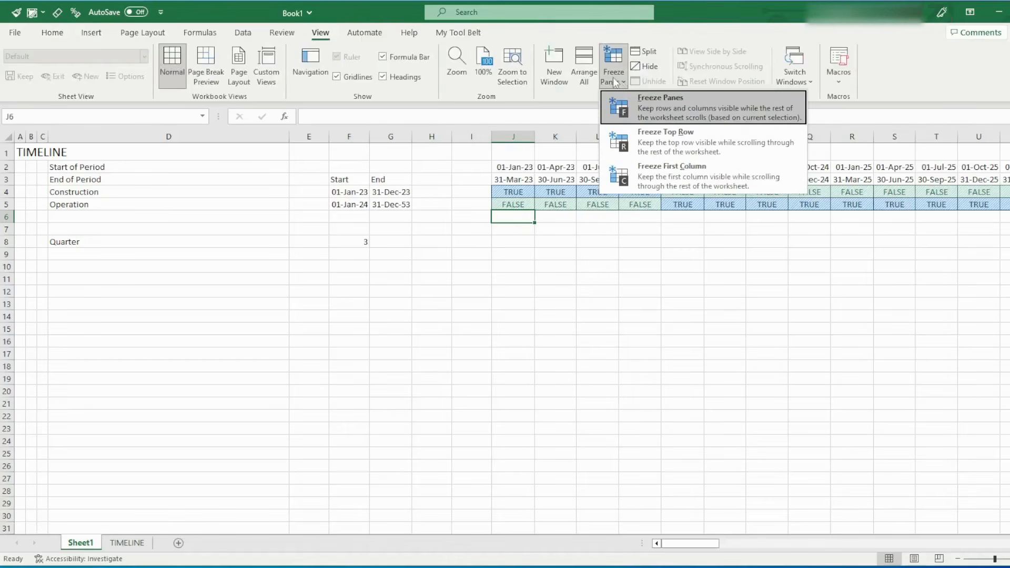
{"action": "left_click", "coordinate": [684, 104]}
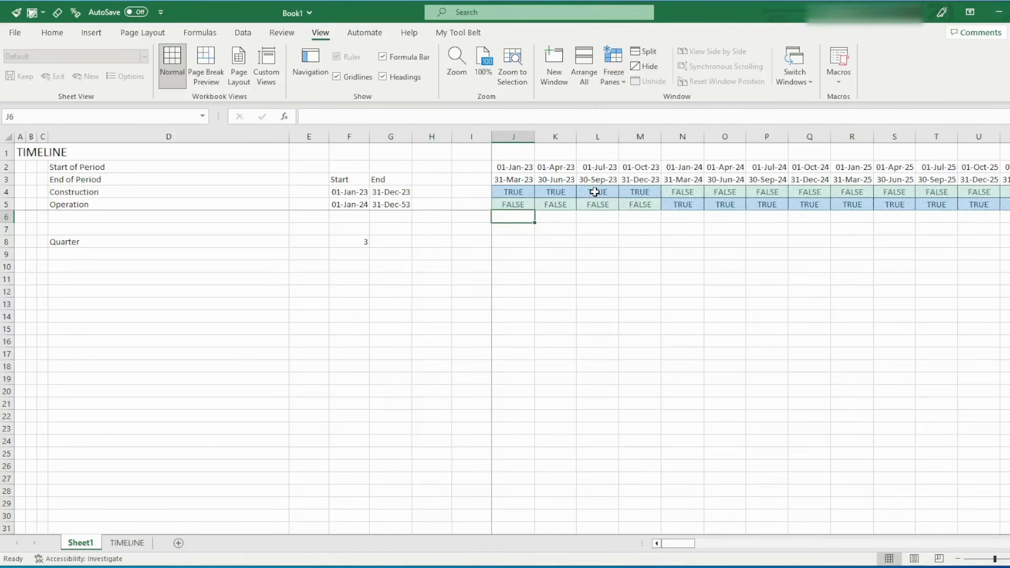
Check the frozen title, label and date areas against the scrolling quarters, and return to the timeline's first period
{"action": "key", "text": "Right"}
{"action": "key", "text": "Right"}
{"action": "key", "text": "Right"}
{"action": "key", "text": "Right"}
{"action": "key", "text": "Right"}
{"action": "key", "text": "Right"}
{"action": "key", "text": "Right"}
{"action": "key", "text": "Right"}
{"action": "key", "text": "Right"}
{"action": "key", "text": "Right"}
{"action": "key", "text": "Right"}
{"action": "key", "text": "Right"}
{"action": "key", "text": "Right"}
{"action": "key", "text": "Right"}
{"action": "key", "text": "Right"}
{"action": "key", "text": "Right"}
{"action": "key", "text": "Right"}
{"action": "key", "text": "Right"}
{"action": "key", "text": "Right"}
{"action": "key", "text": "Right"}
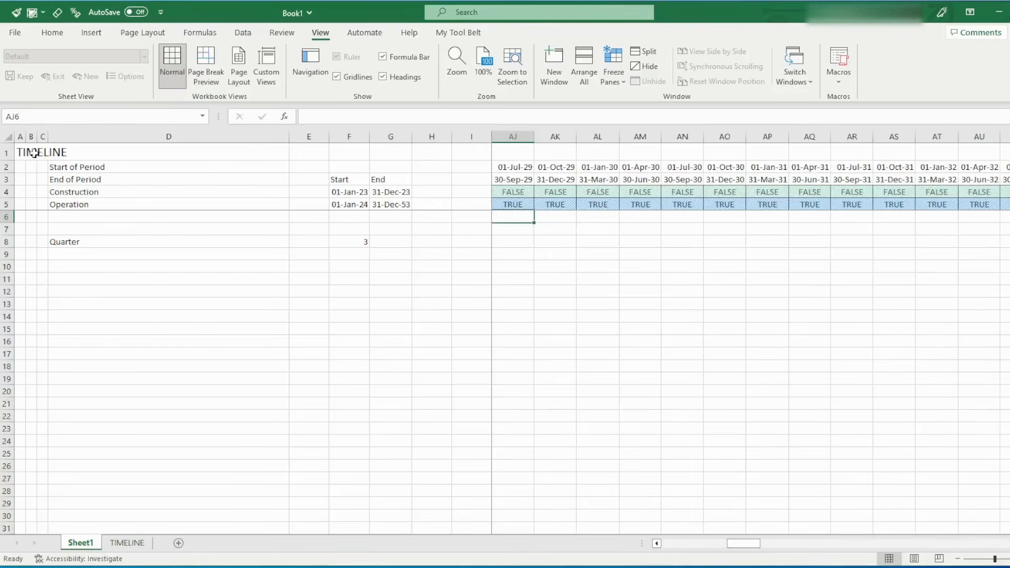
{"action": "left_click_drag", "start_coordinate": [21, 151], "coordinate": [480, 203]}
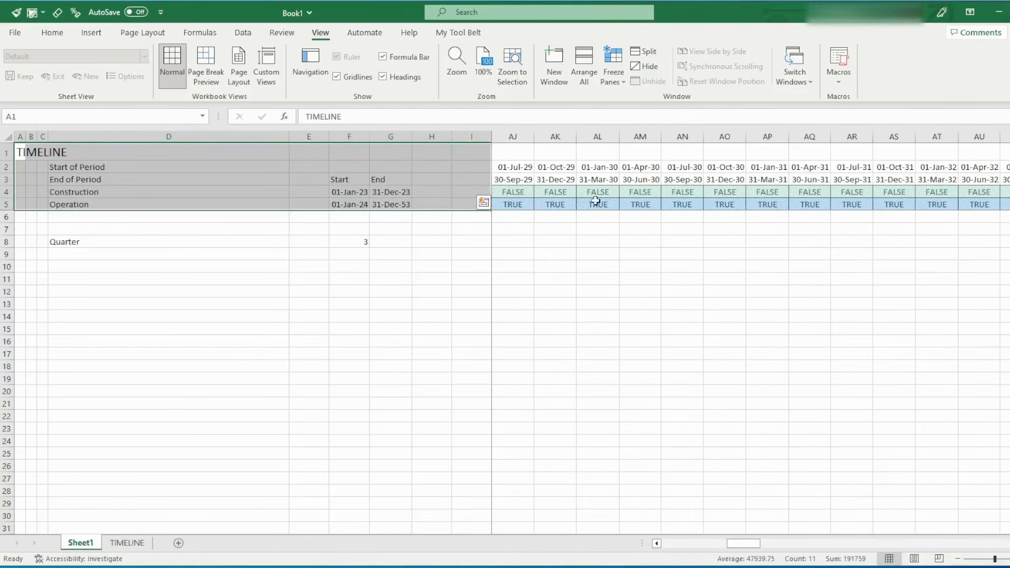
{"action": "left_click_drag", "start_coordinate": [78, 231], "coordinate": [84, 292]}
{"action": "left_click_drag", "start_coordinate": [87, 426], "coordinate": [83, 461]}
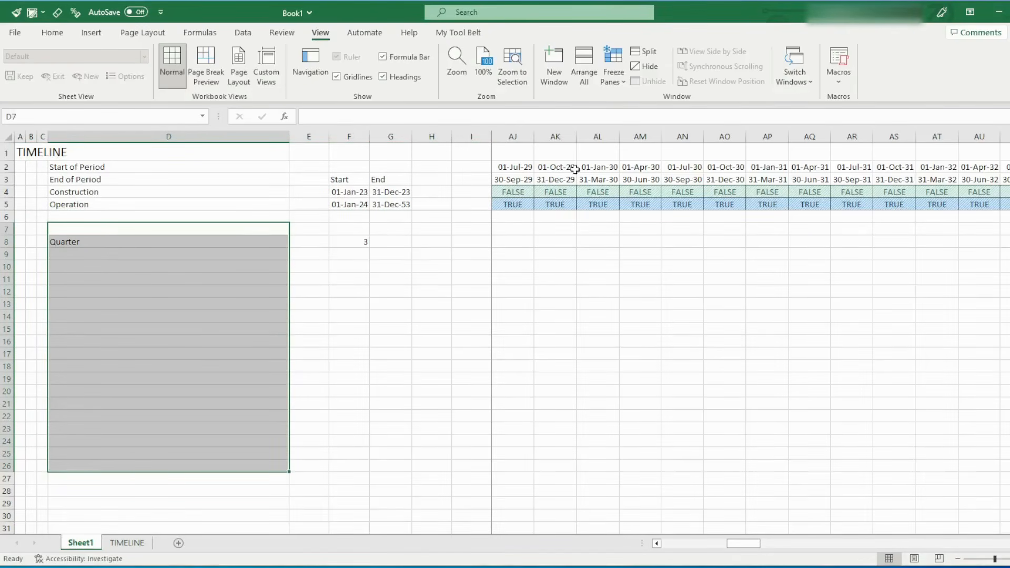
{"action": "left_click_drag", "start_coordinate": [573, 168], "coordinate": [814, 197]}
{"action": "left_click_drag", "start_coordinate": [1005, 242], "coordinate": [520, 509]}
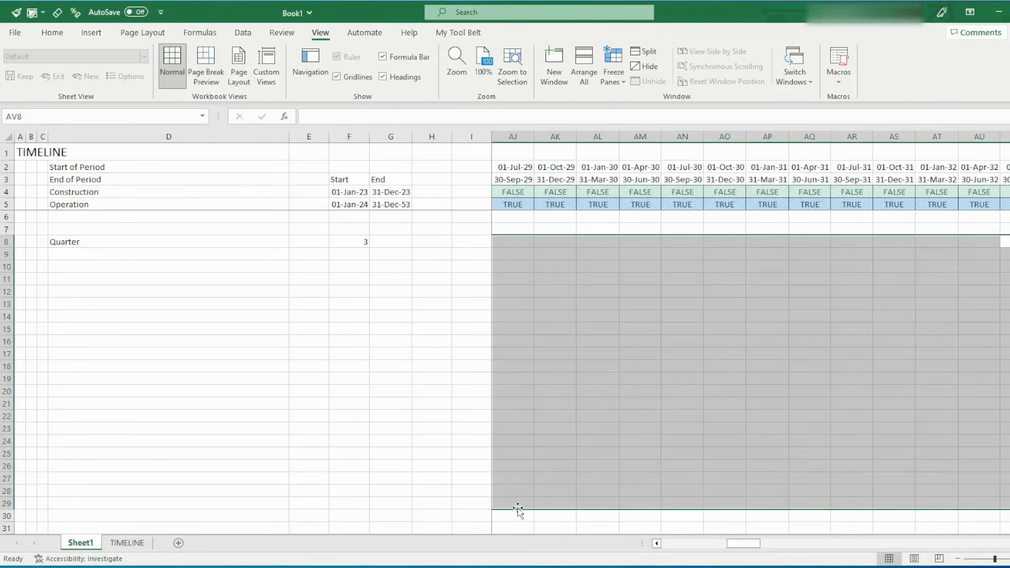
{"action": "left_click", "coordinate": [508, 215]}
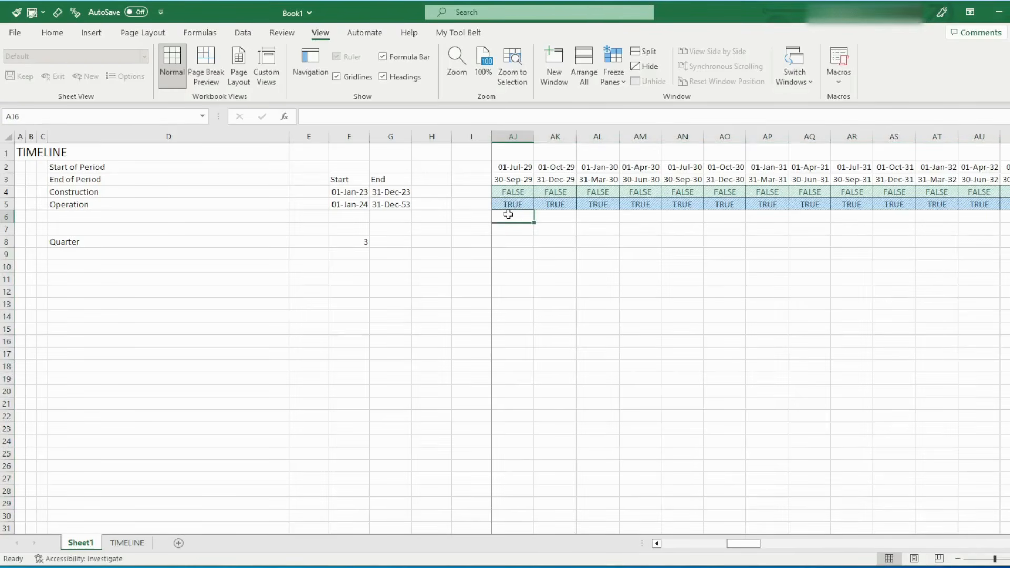
{"action": "key", "text": "Home"}
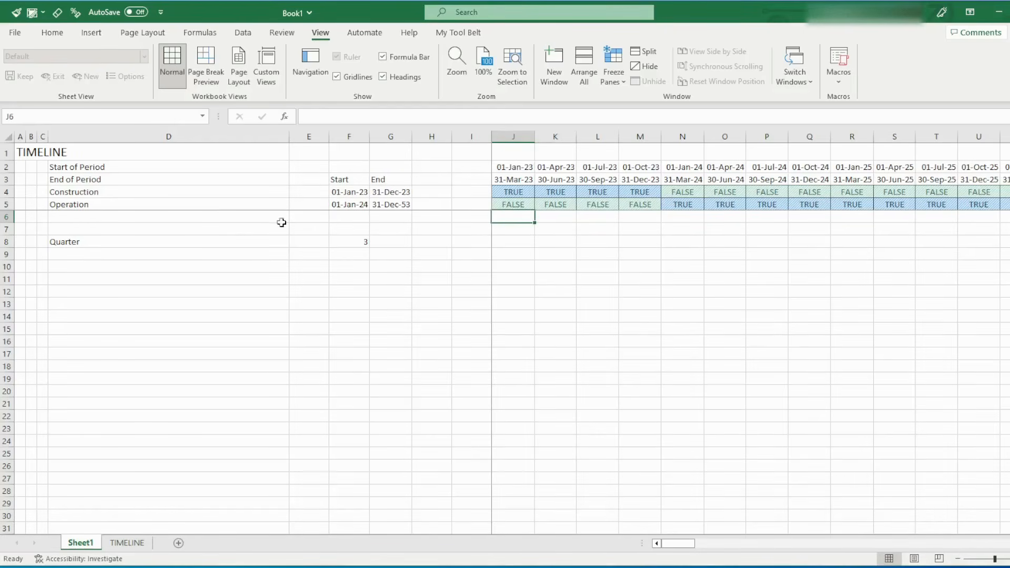
Examine how the Start and End headers in F3:G3 relate to the Construction label and its dates in row 4
{"action": "left_click_drag", "start_coordinate": [342, 179], "coordinate": [391, 204]}
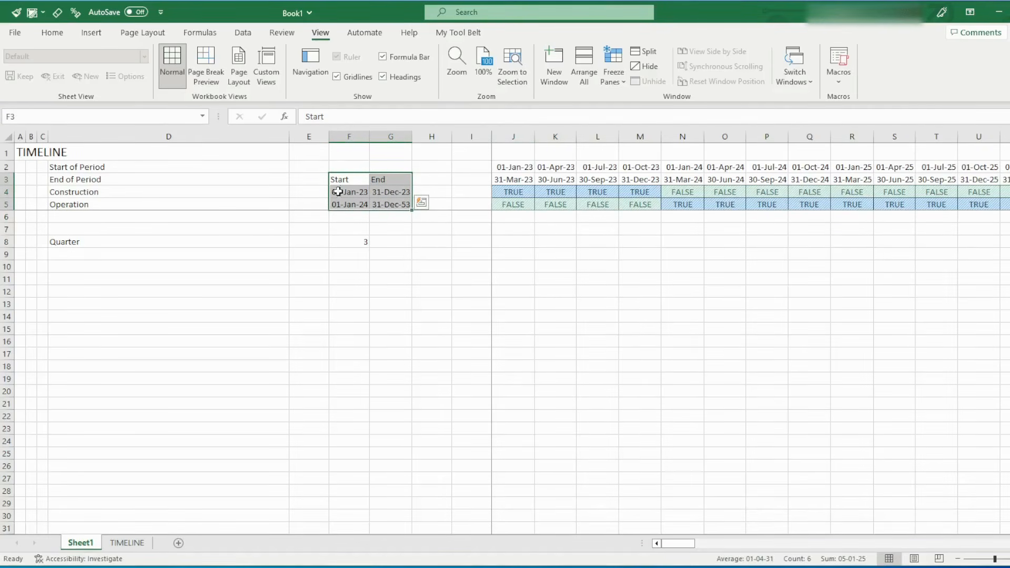
{"action": "left_click_drag", "start_coordinate": [350, 179], "coordinate": [385, 181]}
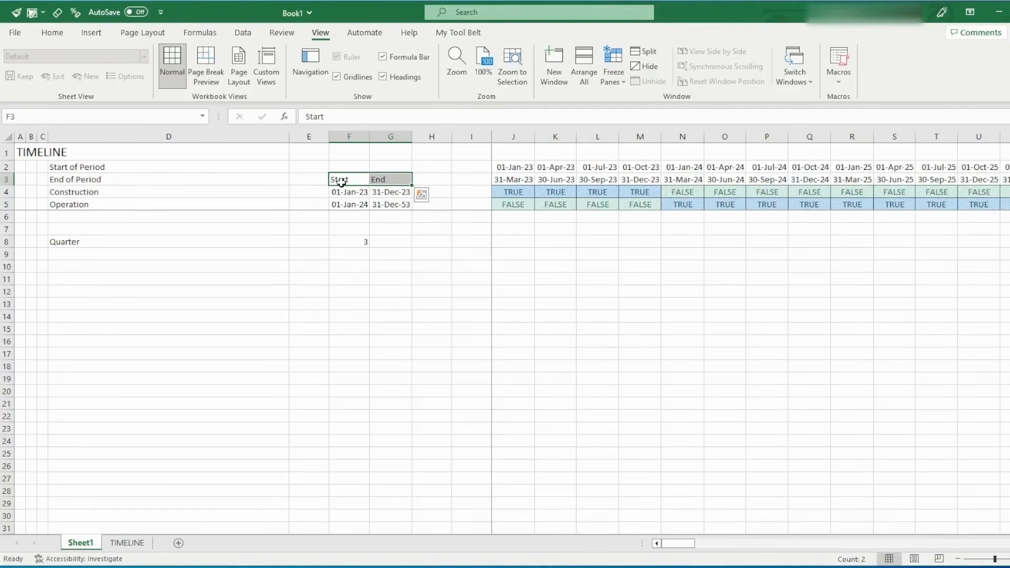
{"action": "left_click", "coordinate": [383, 182]}
{"action": "left_click", "coordinate": [339, 180]}
{"action": "left_click", "coordinate": [379, 179], "text": "shift"}
{"action": "key", "text": "shift+Left"}
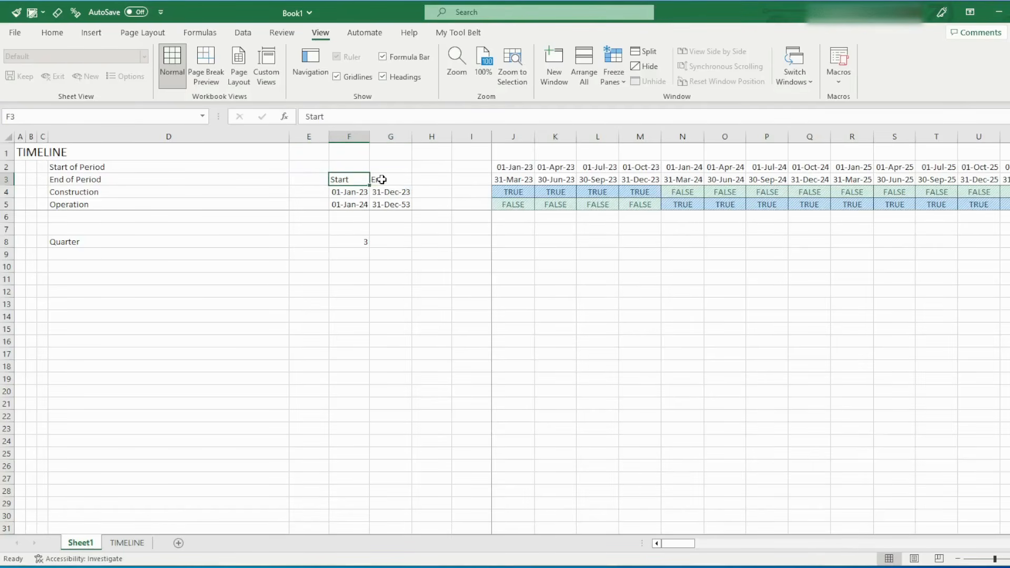
{"action": "left_click", "coordinate": [347, 191]}
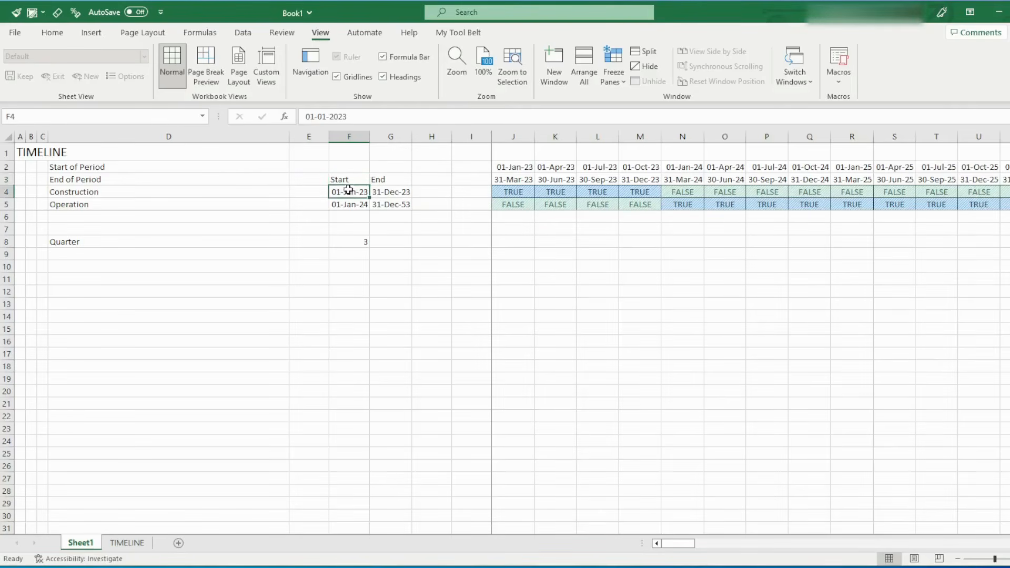
{"action": "mouse_move", "coordinate": [348, 180]}
{"action": "left_mouse_down"}
{"action": "mouse_move", "coordinate": [187, 189]}
{"action": "mouse_move", "coordinate": [341, 192]}
{"action": "left_mouse_up"}
{"action": "left_click", "coordinate": [189, 190]}
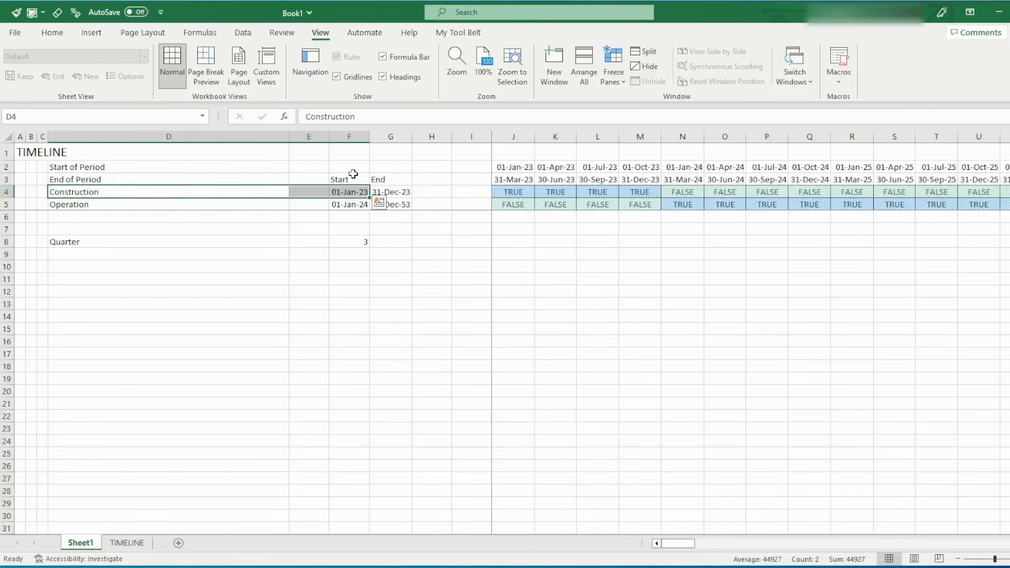
{"action": "left_click", "coordinate": [350, 179], "text": "ctrl"}
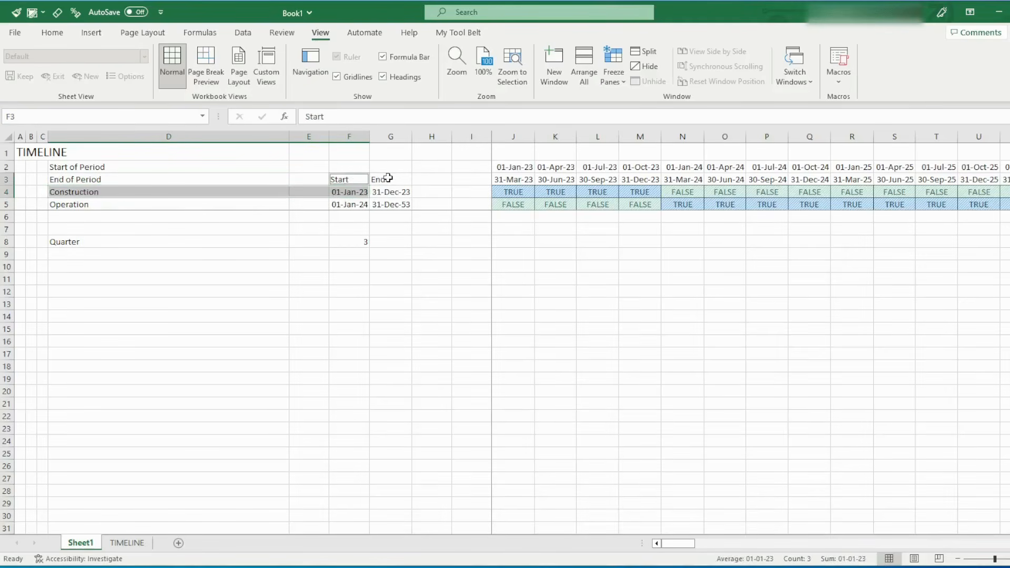
{"action": "left_click_drag", "start_coordinate": [388, 178], "coordinate": [388, 190]}
{"action": "left_click", "coordinate": [198, 192], "text": "ctrl"}
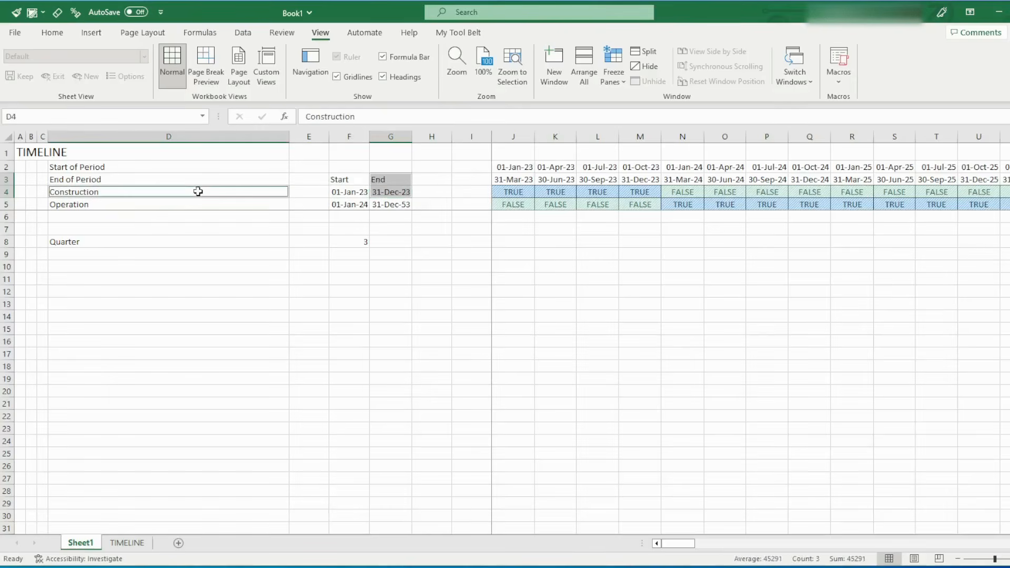
Give the Start header in F3 an indigo fill and a white font
{"action": "left_click_drag", "start_coordinate": [347, 205], "coordinate": [381, 205]}
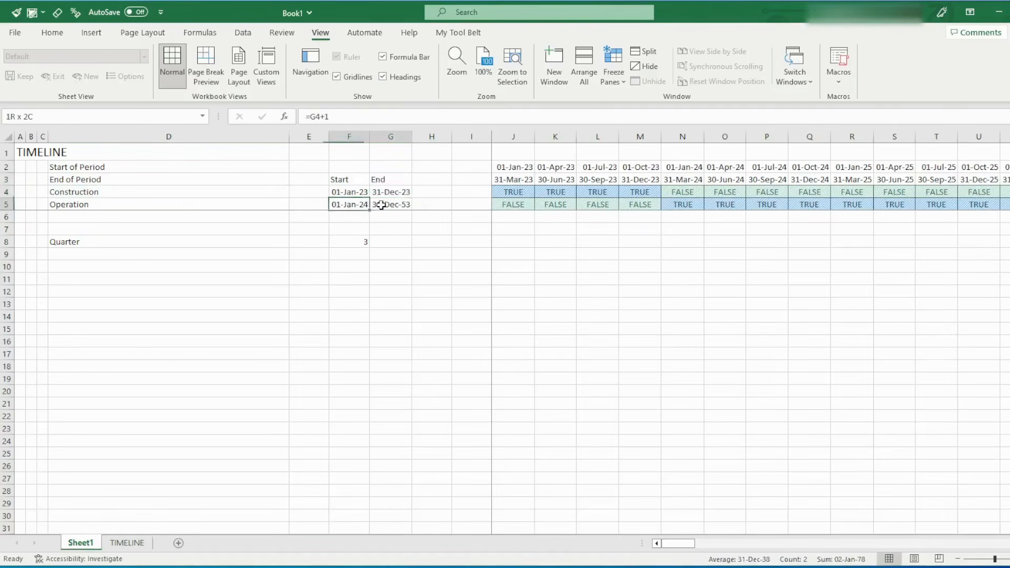
{"action": "left_click", "coordinate": [339, 180]}
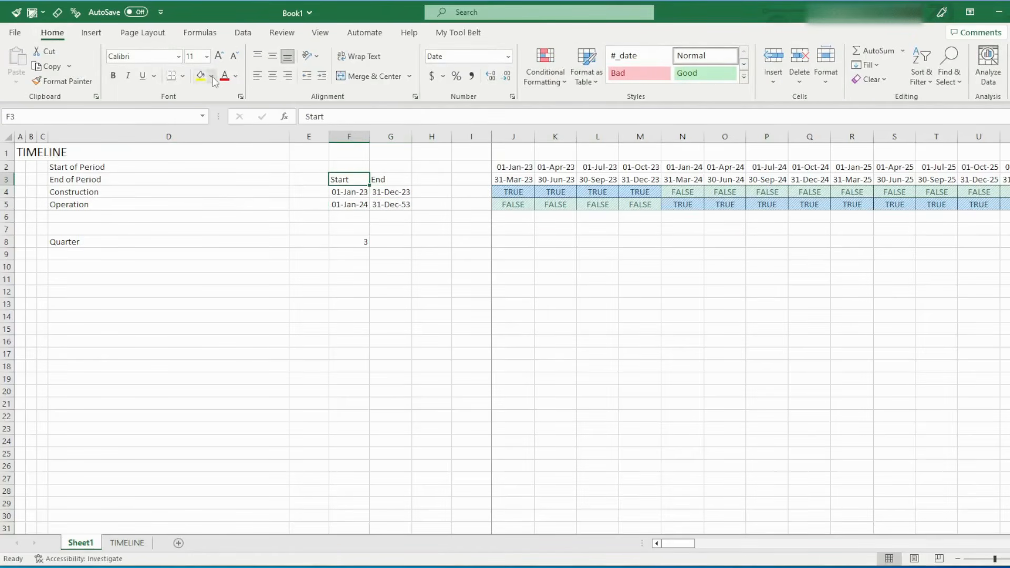
{"action": "left_click", "coordinate": [211, 77]}
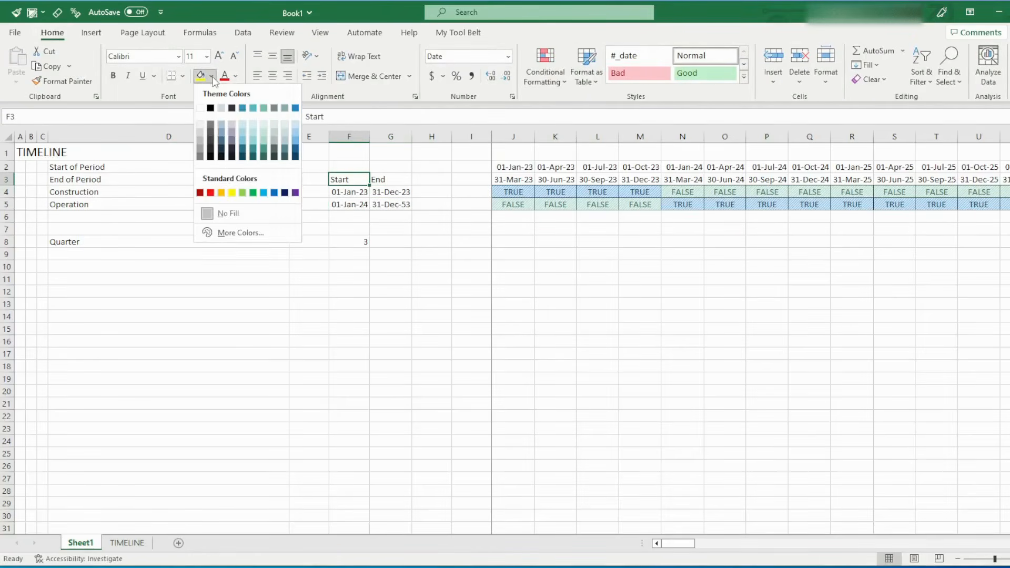
{"action": "left_click", "coordinate": [232, 141]}
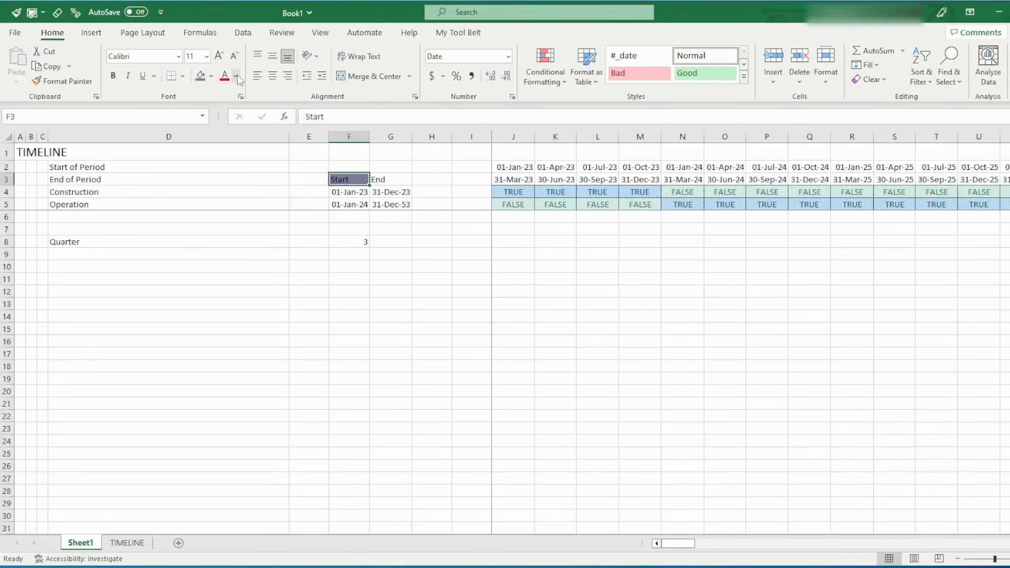
{"action": "left_click", "coordinate": [235, 75]}
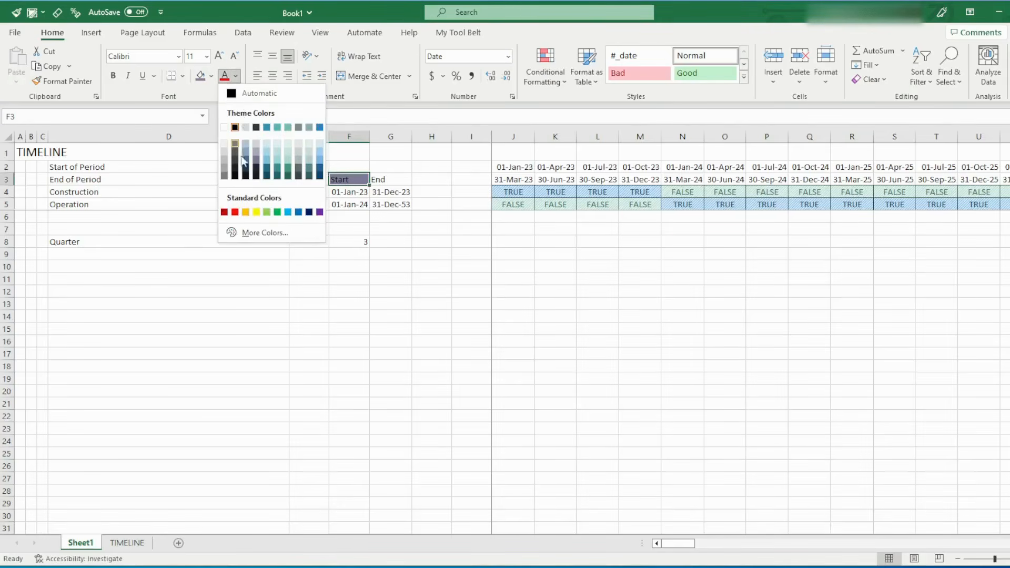
{"action": "left_click", "coordinate": [224, 127]}
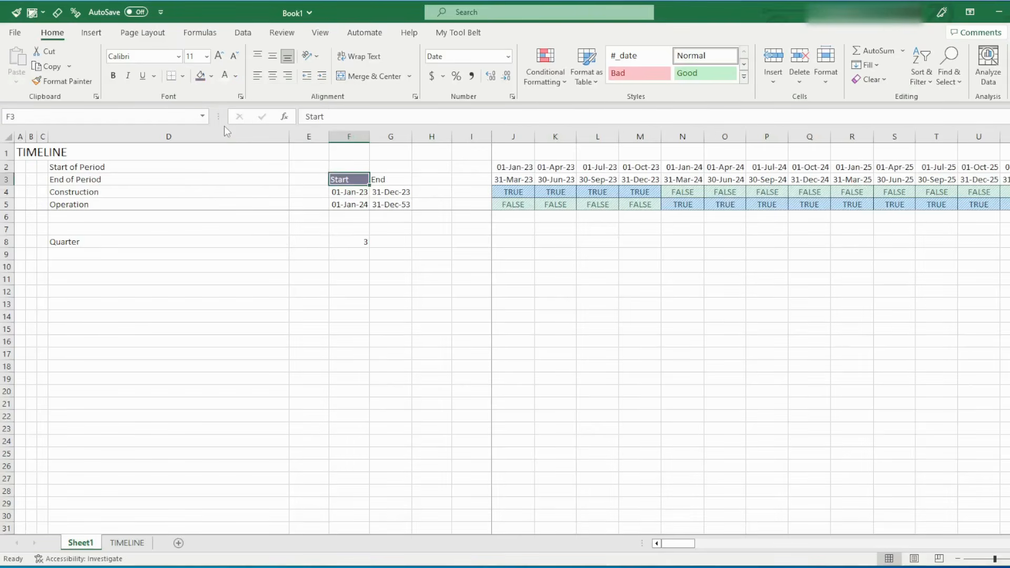
Centre the Start header in F3 horizontally and add outside borders around it
{"action": "left_click", "coordinate": [272, 77]}
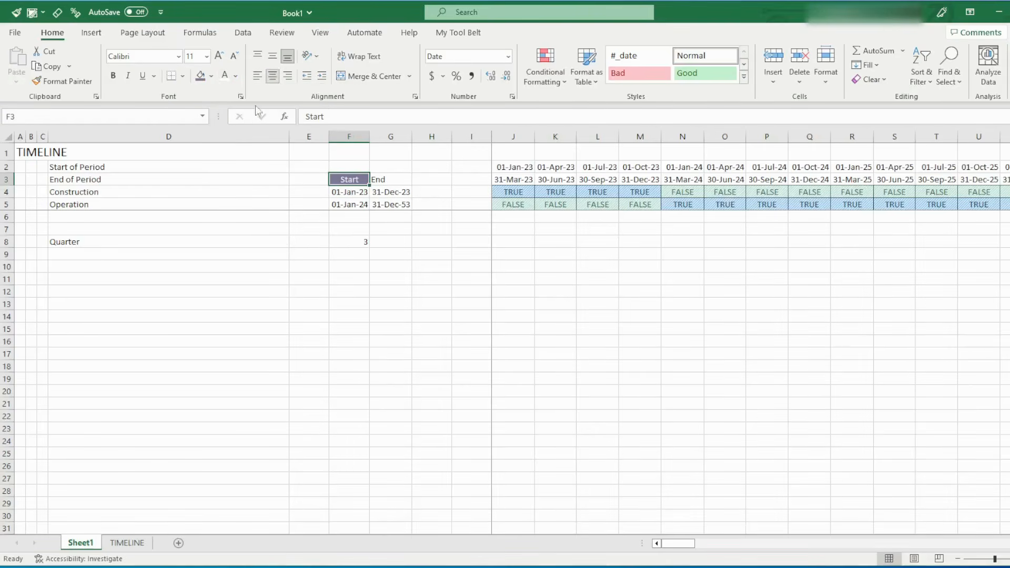
{"action": "left_click", "coordinate": [185, 76]}
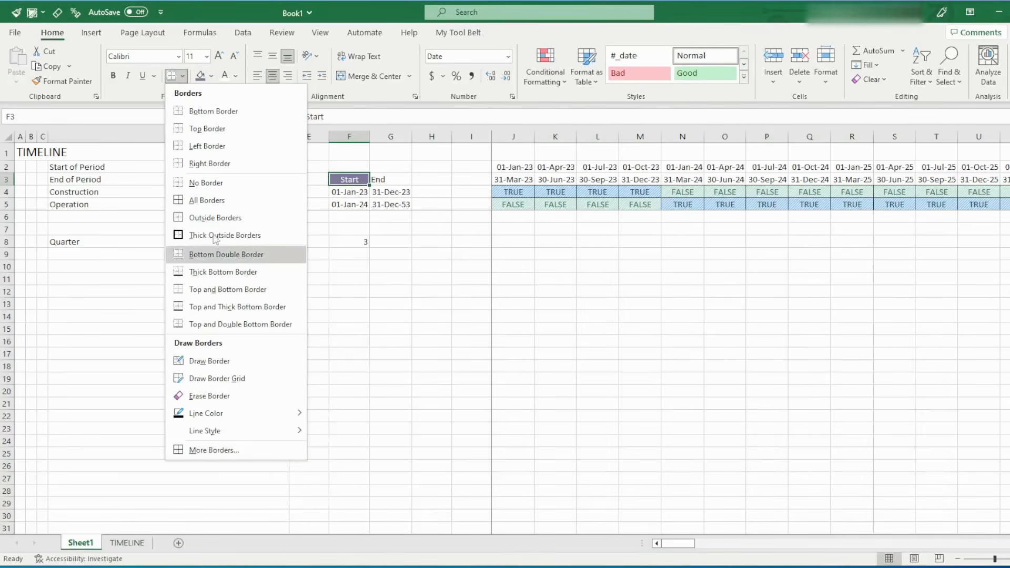
{"action": "left_click", "coordinate": [203, 221]}
{"action": "left_click", "coordinate": [447, 280]}
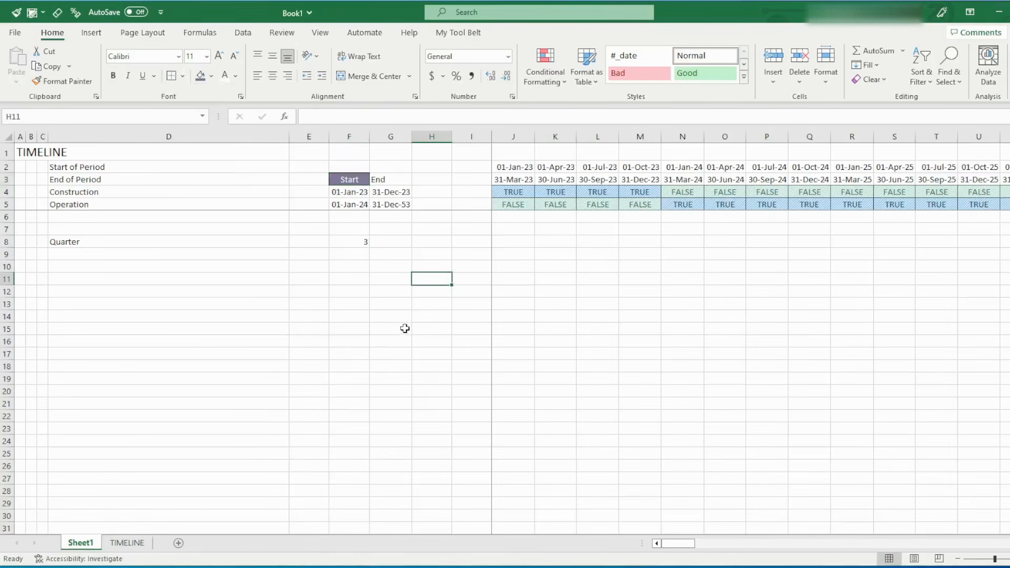
Create a cell style named Background from the Start header in F3, leaving out the Number and Protection settings
{"action": "left_click", "coordinate": [349, 179]}
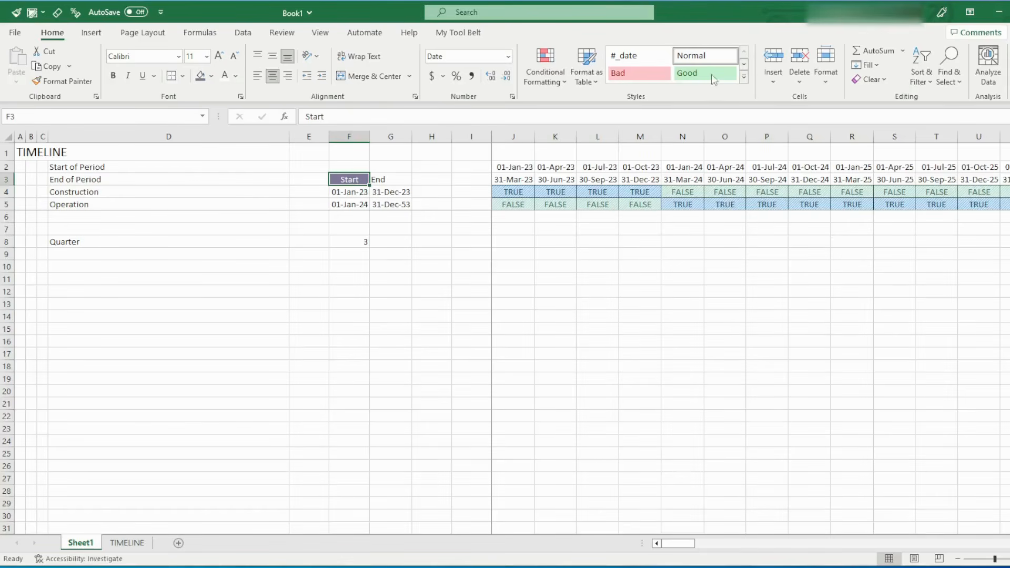
{"action": "left_click", "coordinate": [744, 77]}
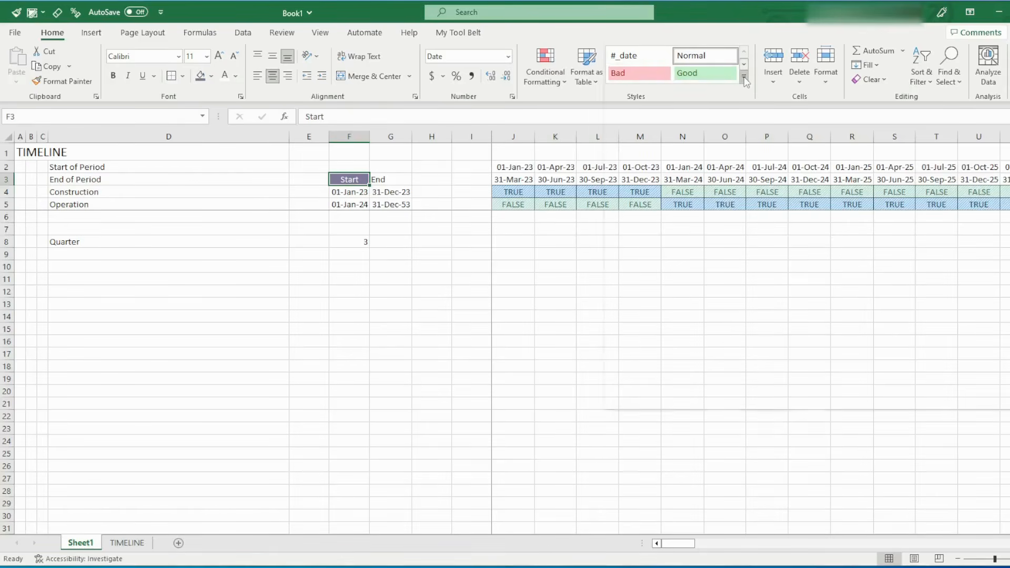
{"action": "left_click", "coordinate": [645, 376]}
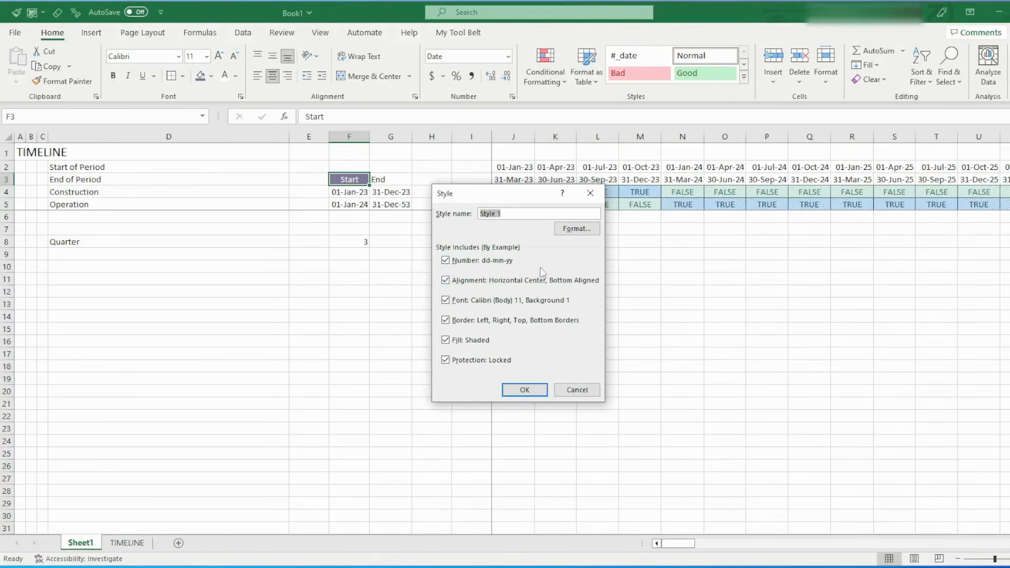
{"action": "left_click", "coordinate": [446, 261]}
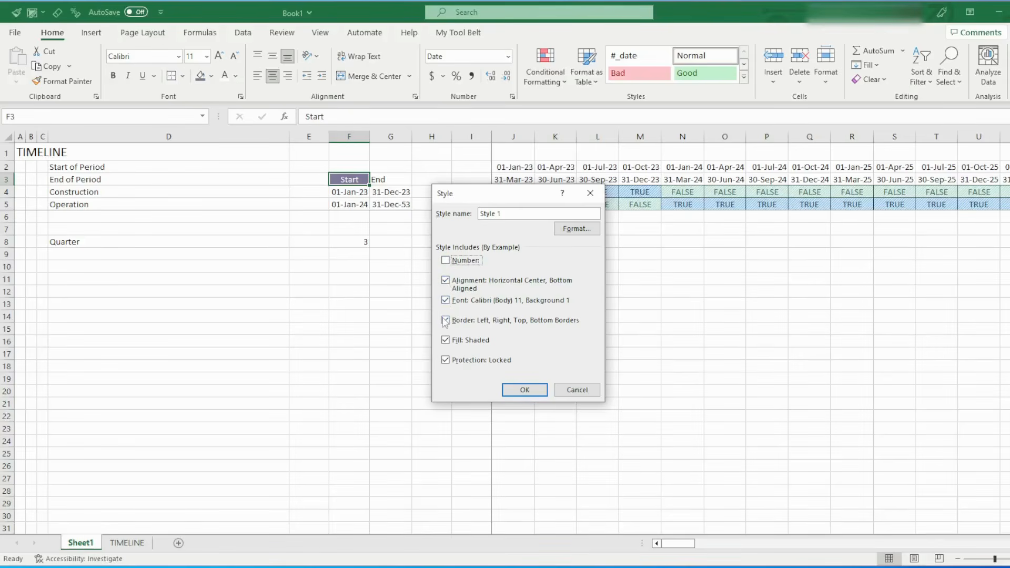
{"action": "left_click", "coordinate": [446, 360]}
{"action": "triple_click", "coordinate": [490, 213]}
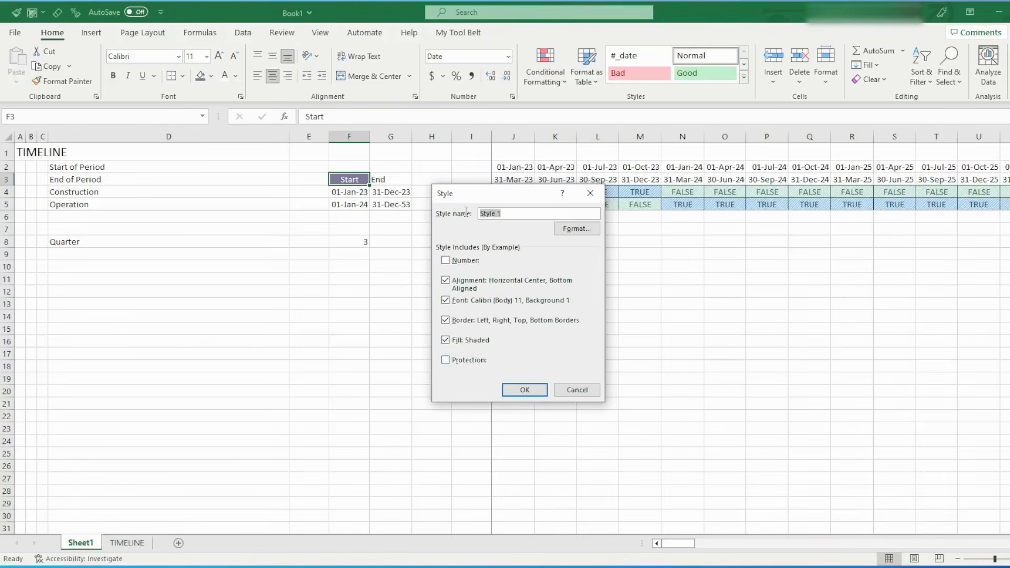
{"action": "type", "text": "b"}
{"action": "key", "text": "Delete"}
{"action": "type", "text": "Background"}
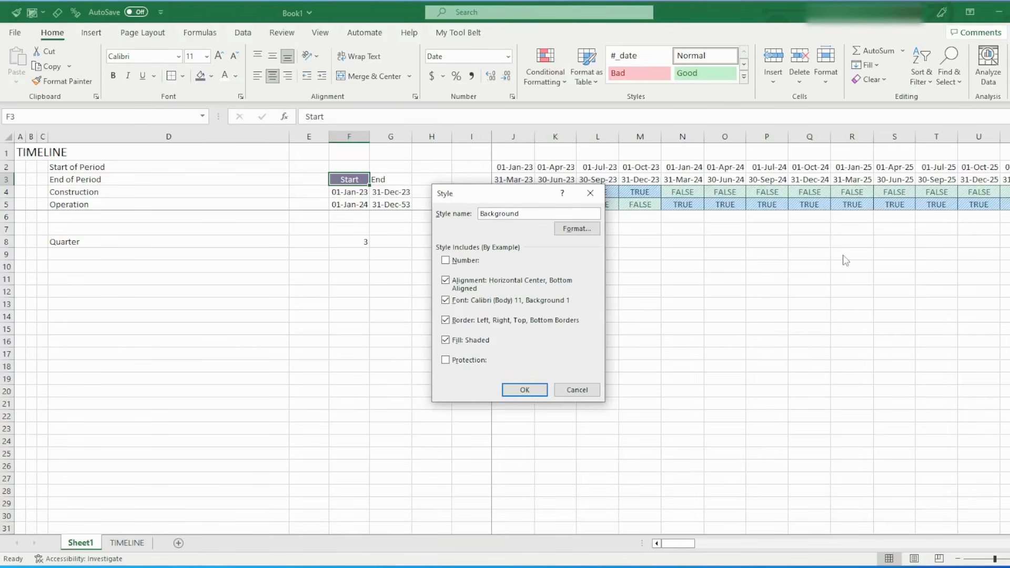
{"action": "left_click", "coordinate": [524, 390]}
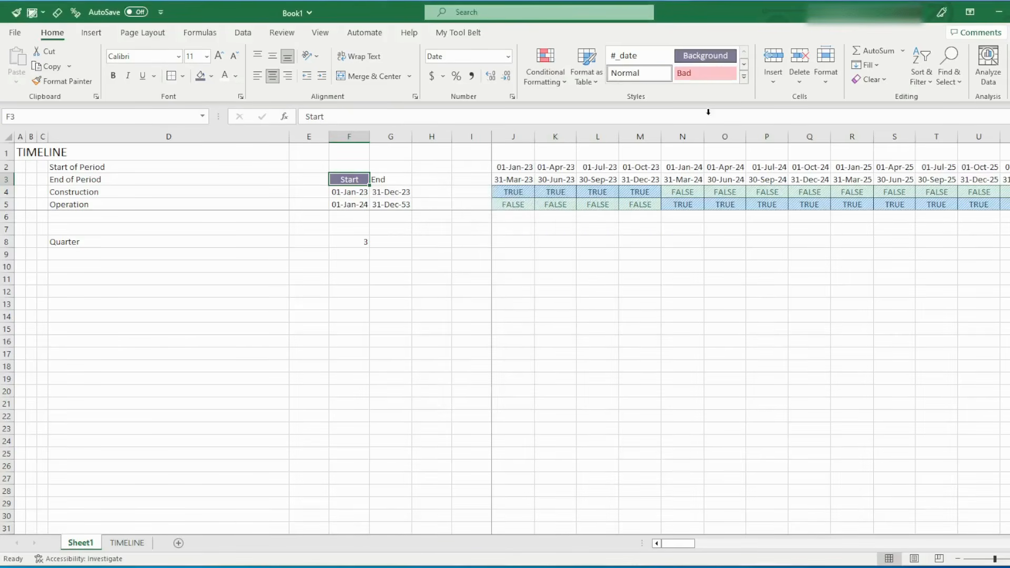
Try the Background cell style on the End header in G3, undo it and look through the cell styles gallery
{"action": "left_click", "coordinate": [383, 179]}
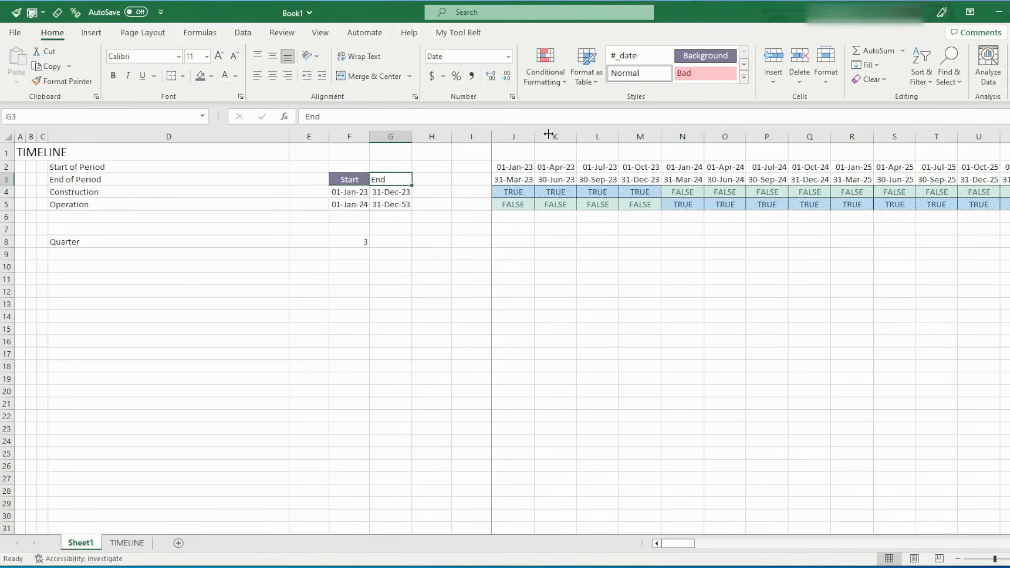
{"action": "left_click", "coordinate": [695, 55]}
{"action": "key", "text": "ctrl+z"}
{"action": "key", "text": "alt"}
{"action": "key", "text": "2"}
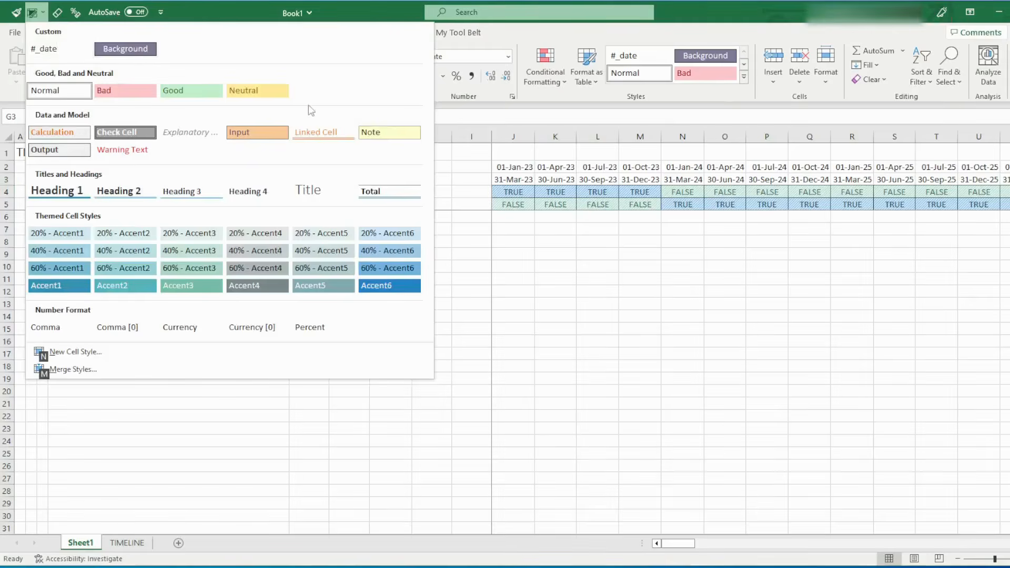
{"action": "key", "text": "Escape"}
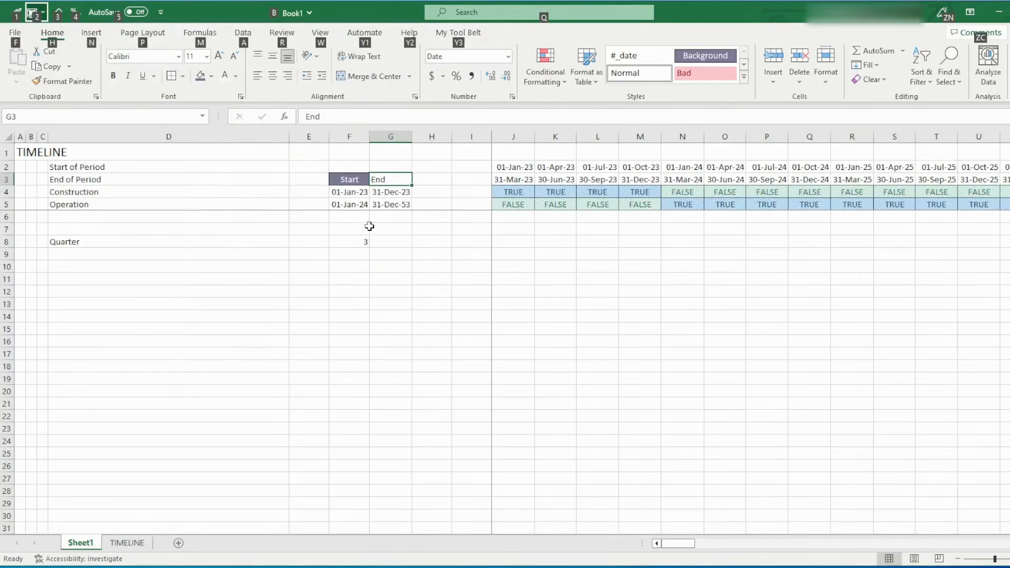
{"action": "key", "text": "Escape"}
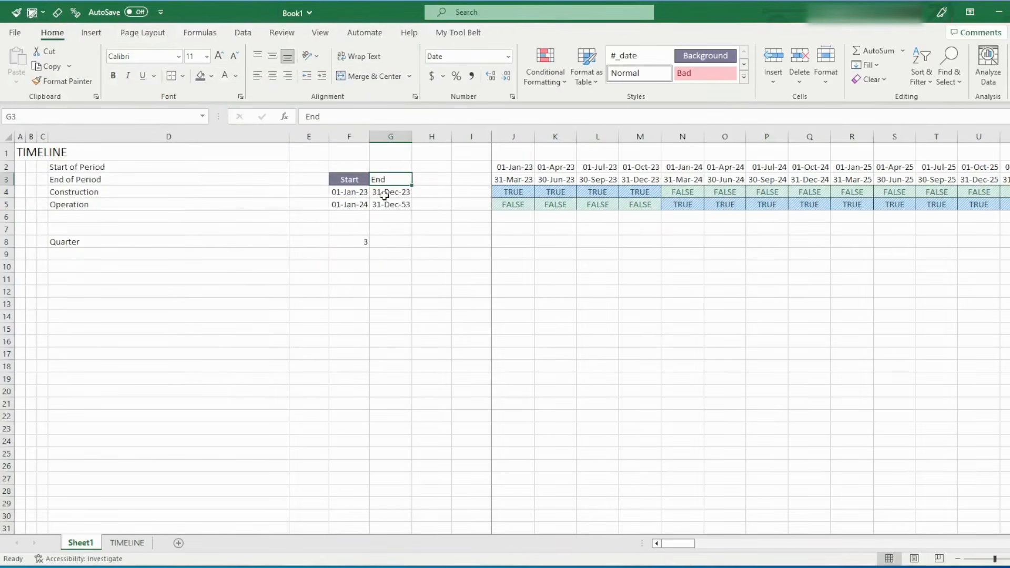
Apply the Background cell style to the Start header in F3 and repeat it on the End header in G3
{"action": "left_click", "coordinate": [354, 178]}
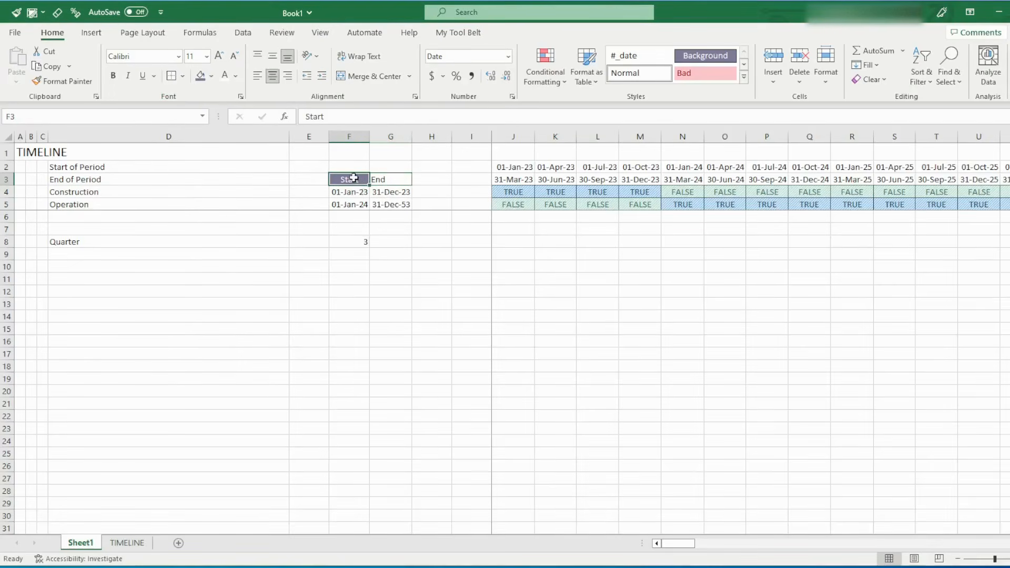
{"action": "left_click", "coordinate": [684, 60]}
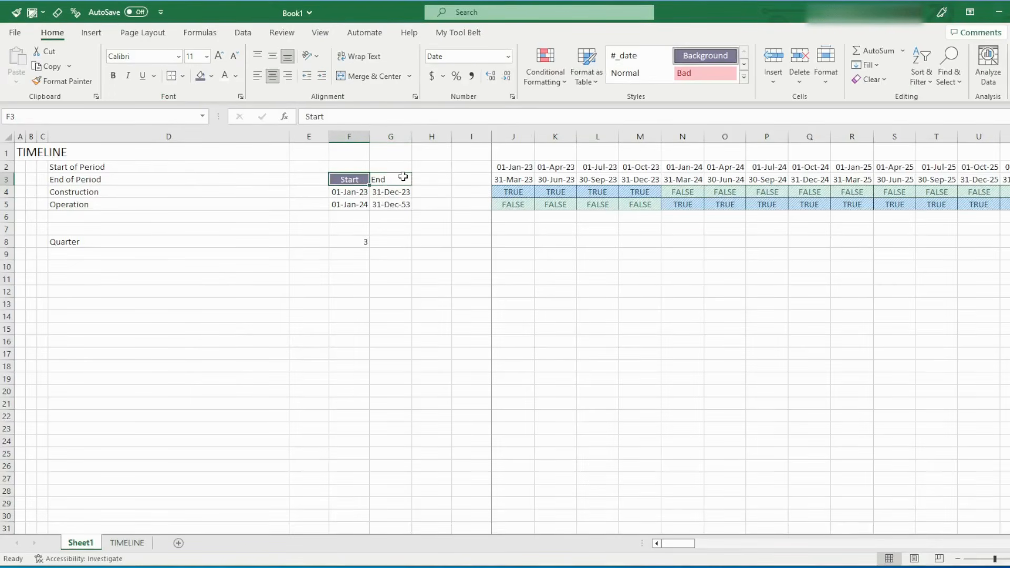
{"action": "left_click", "coordinate": [403, 177]}
{"action": "key", "text": "F4"}
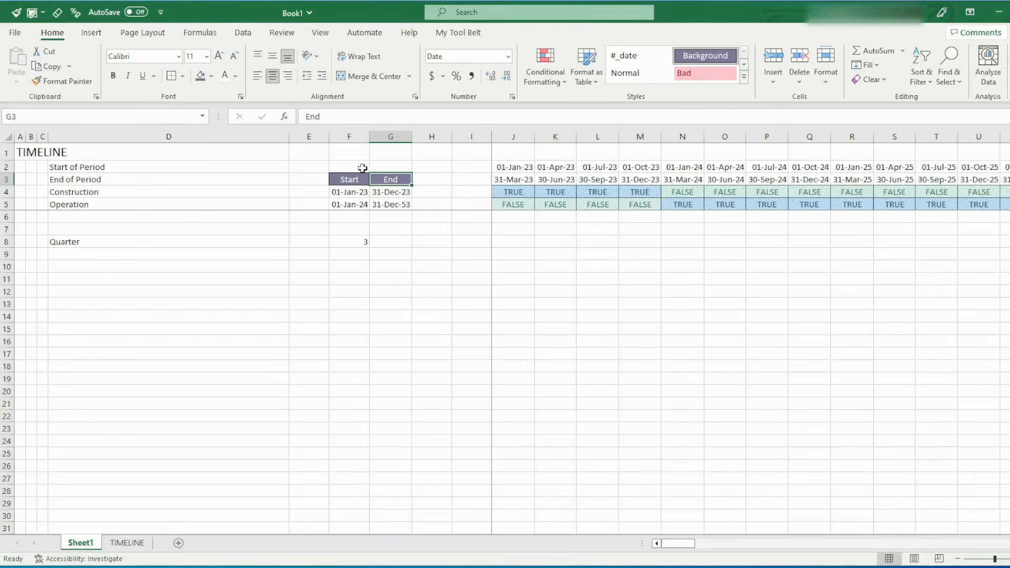
{"action": "left_click", "coordinate": [336, 252]}
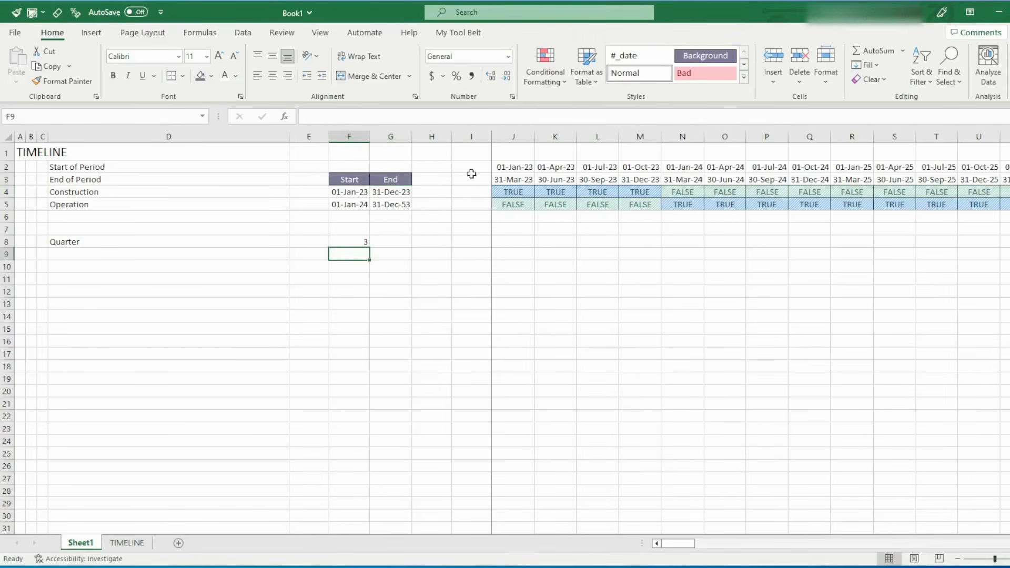
Add all borders to the Construction and Operation start and end dates in F4:G5
{"action": "left_click_drag", "start_coordinate": [339, 179], "coordinate": [384, 205]}
{"action": "left_click", "coordinate": [182, 76]}
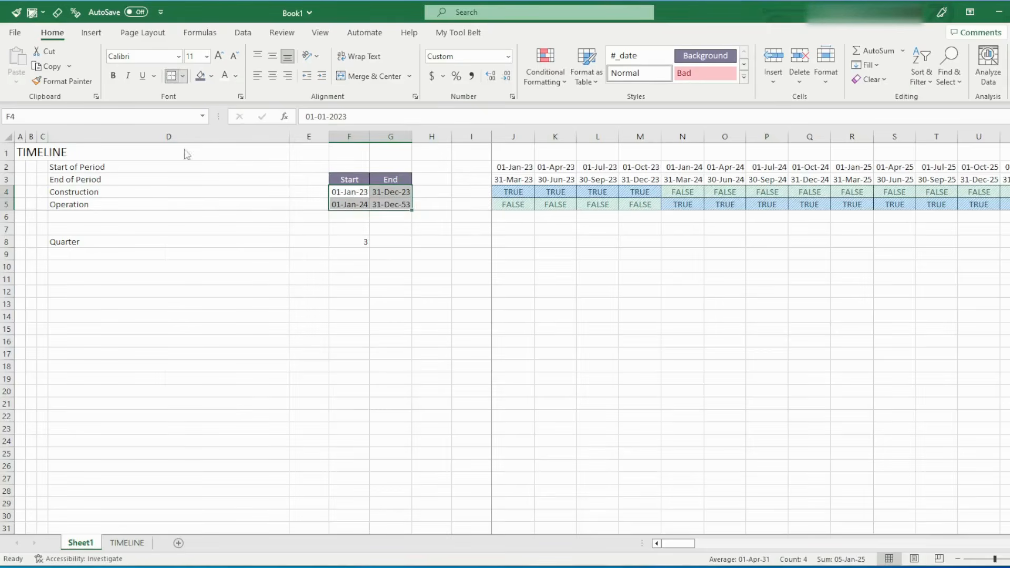
{"action": "left_click", "coordinate": [205, 201]}
{"action": "left_click", "coordinate": [409, 265]}
Examine which of the dates in F4:G5 and the Quarter value in F8 are typed constants and which are formulas
{"action": "left_click", "coordinate": [364, 243]}
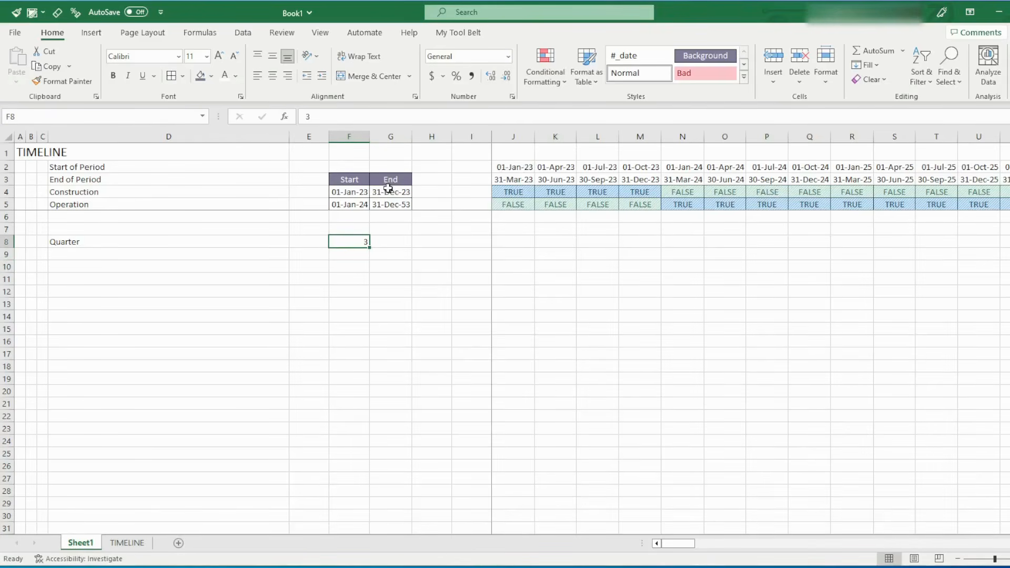
{"action": "left_click", "coordinate": [357, 191]}
{"action": "key", "text": "Down"}
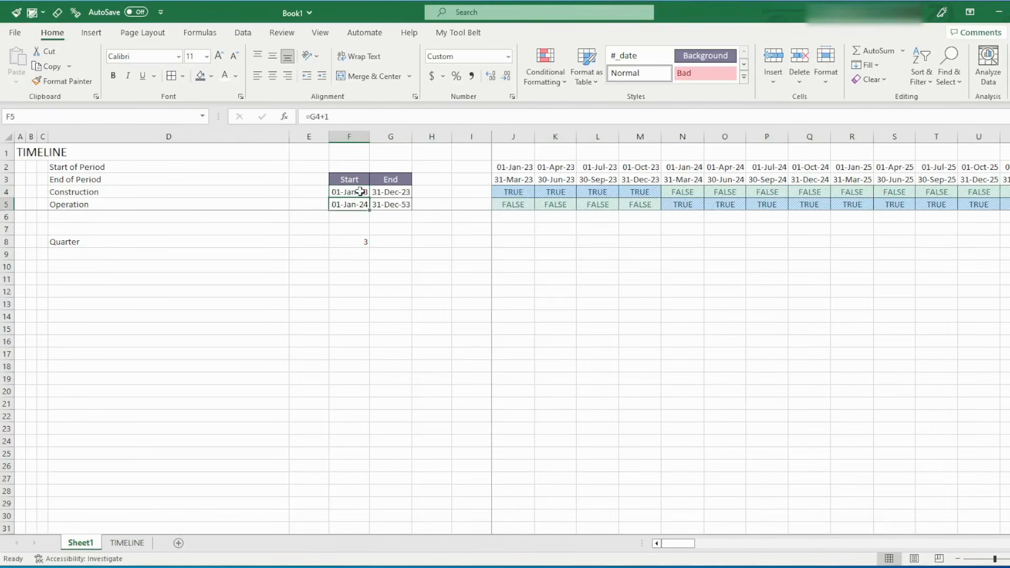
{"action": "key", "text": "Right"}
{"action": "key", "text": "Up"}
{"action": "key", "text": "Down"}
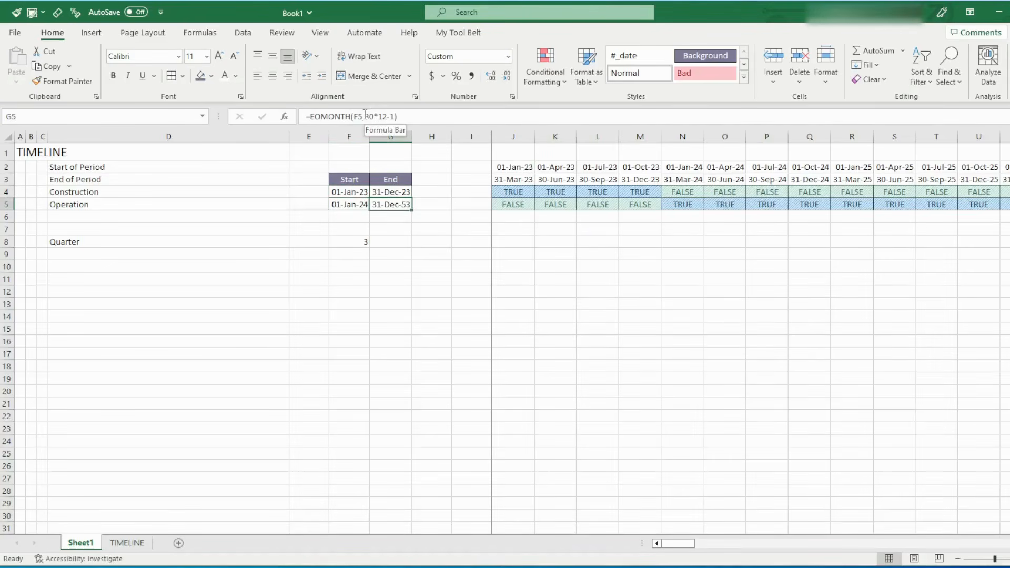
{"action": "left_click_drag", "start_coordinate": [365, 114], "coordinate": [392, 115]}
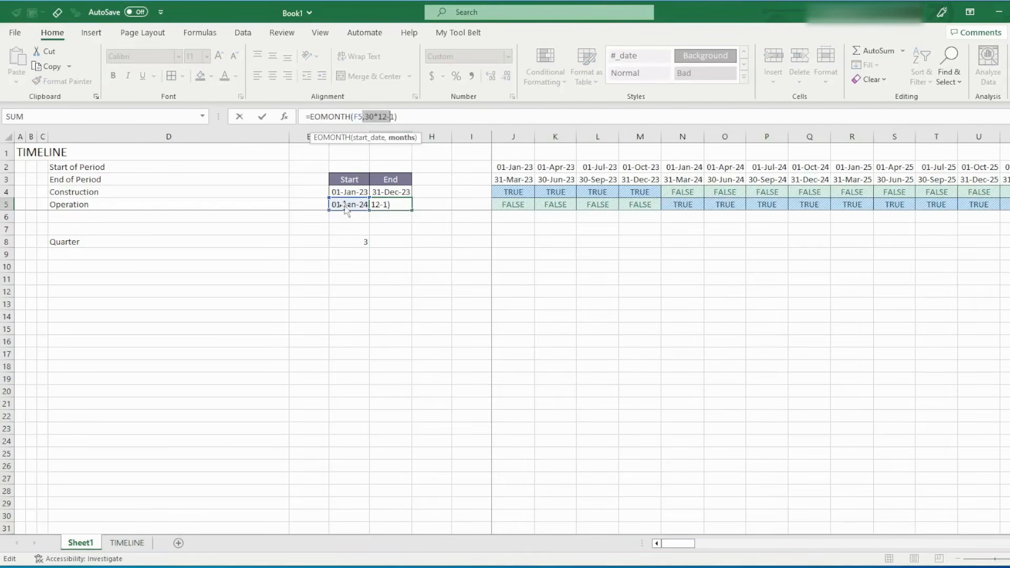
{"action": "left_click", "coordinate": [339, 239]}
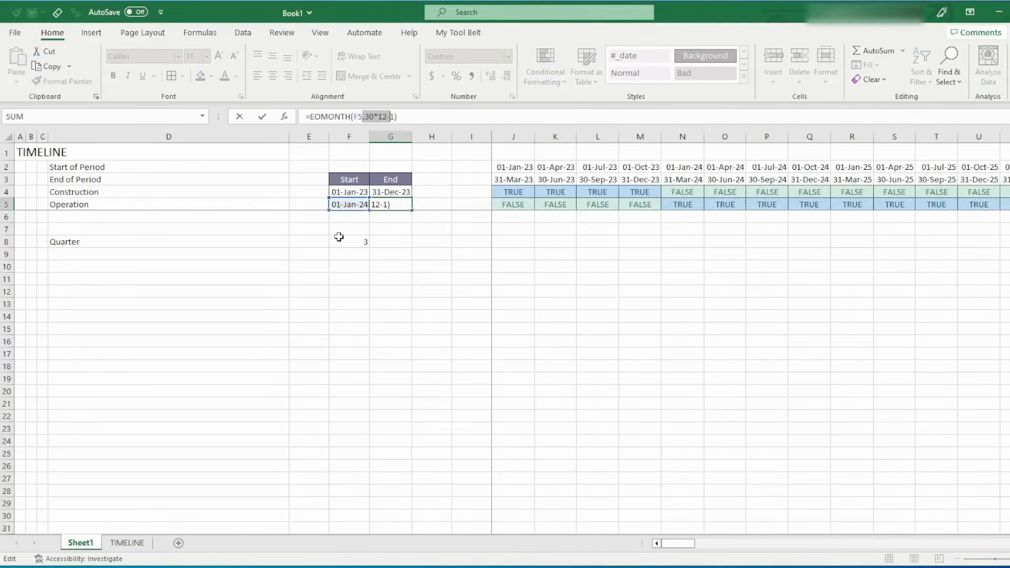
{"action": "left_click", "coordinate": [388, 193]}
{"action": "double_click", "coordinate": [361, 116]}
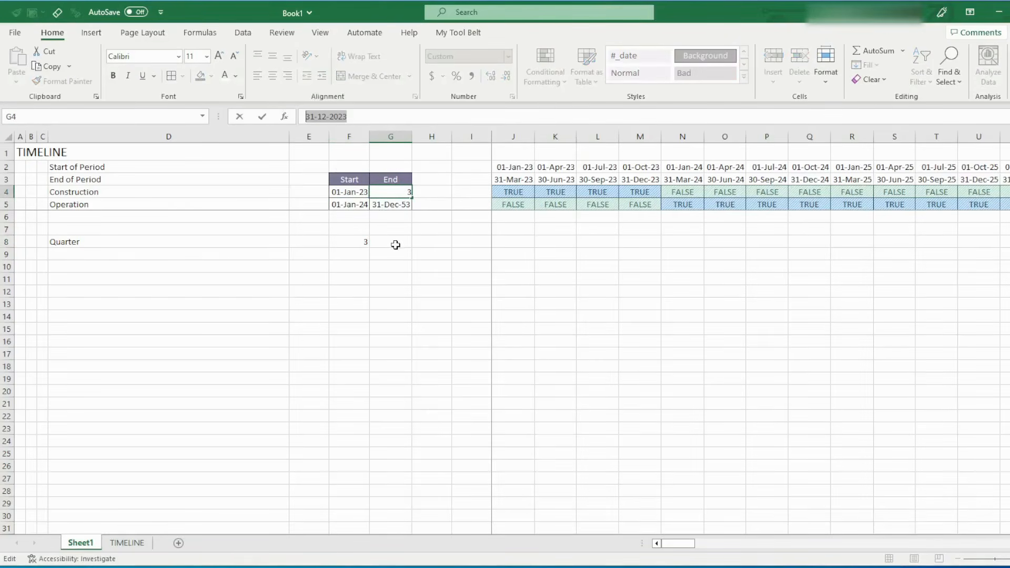
{"action": "key", "text": "Escape"}
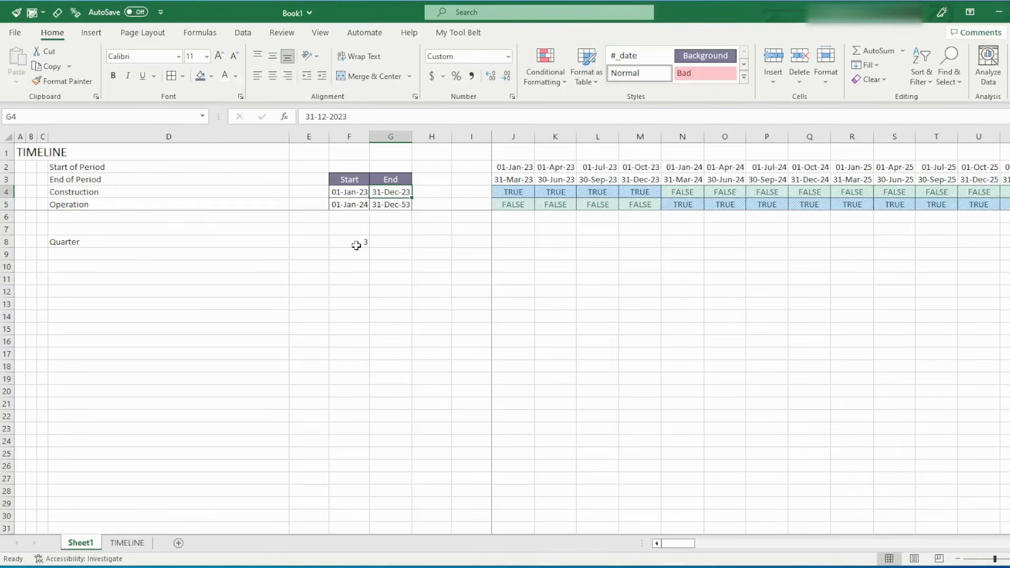